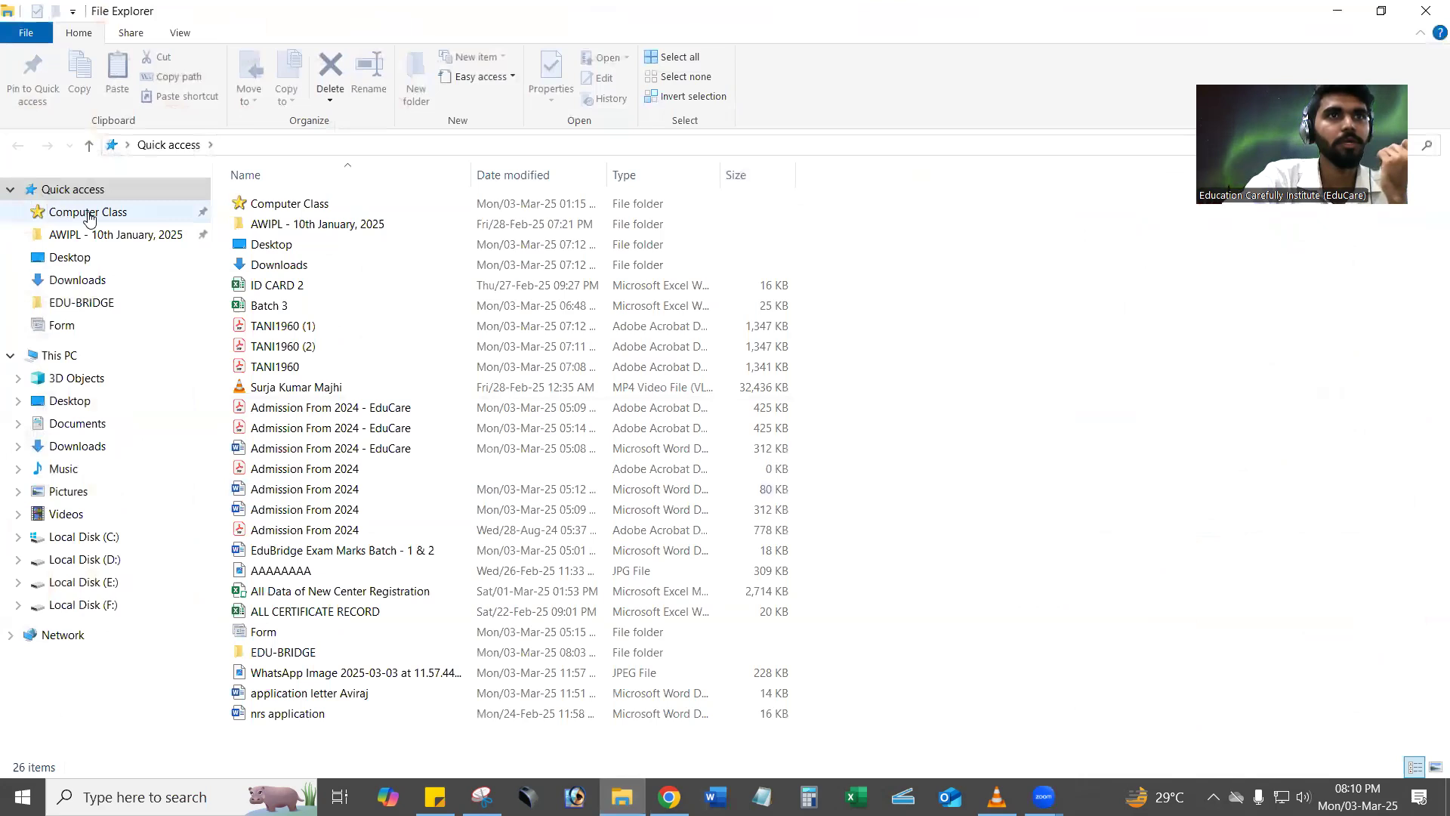
Open the application letter Word document from Computer Class > Online Computer Class > GOVT. COURSE > DAY 1 (03-03-2025).
click(88, 215)
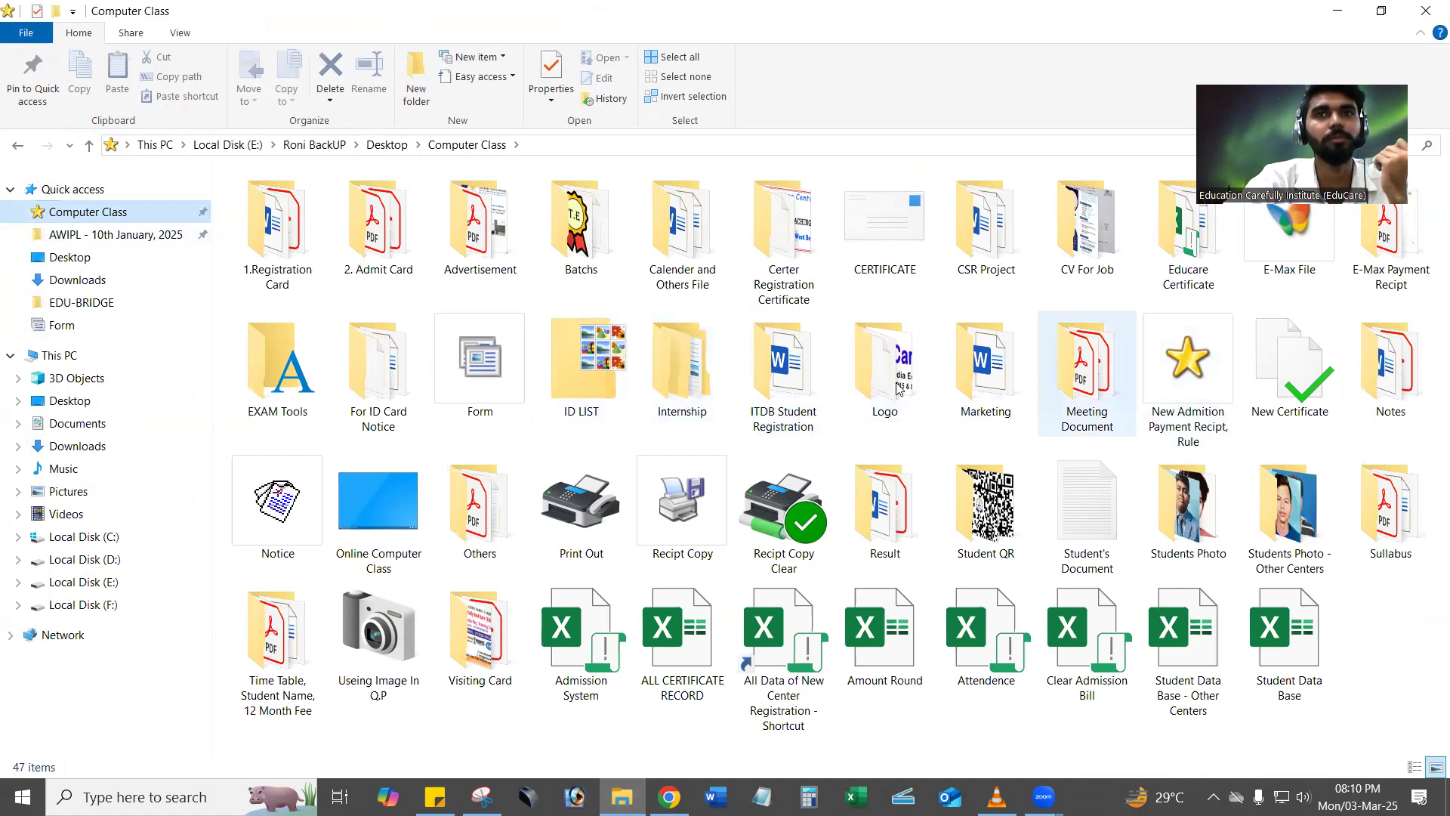
double_click(383, 498)
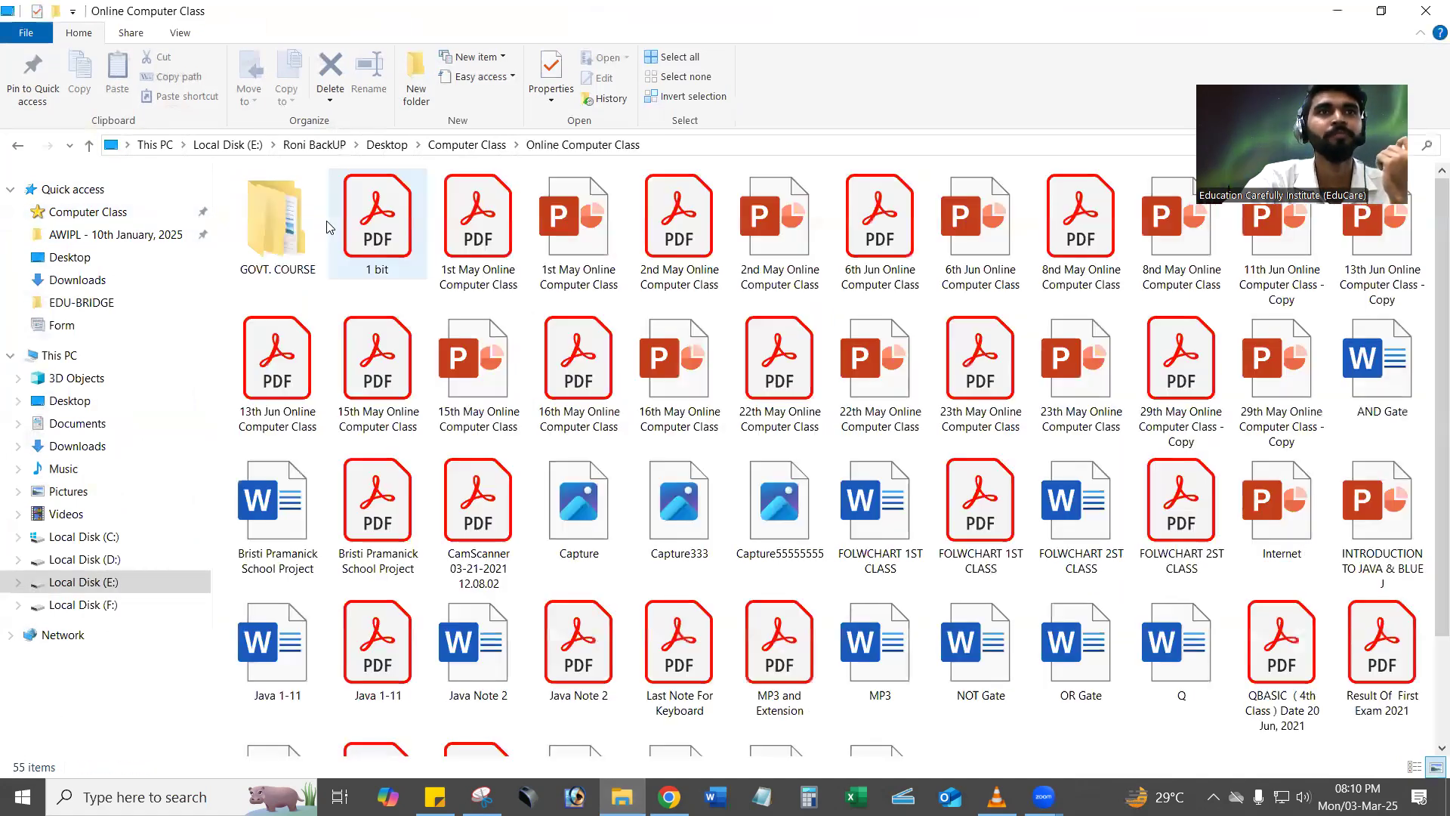
double_click(291, 226)
double_click(303, 202)
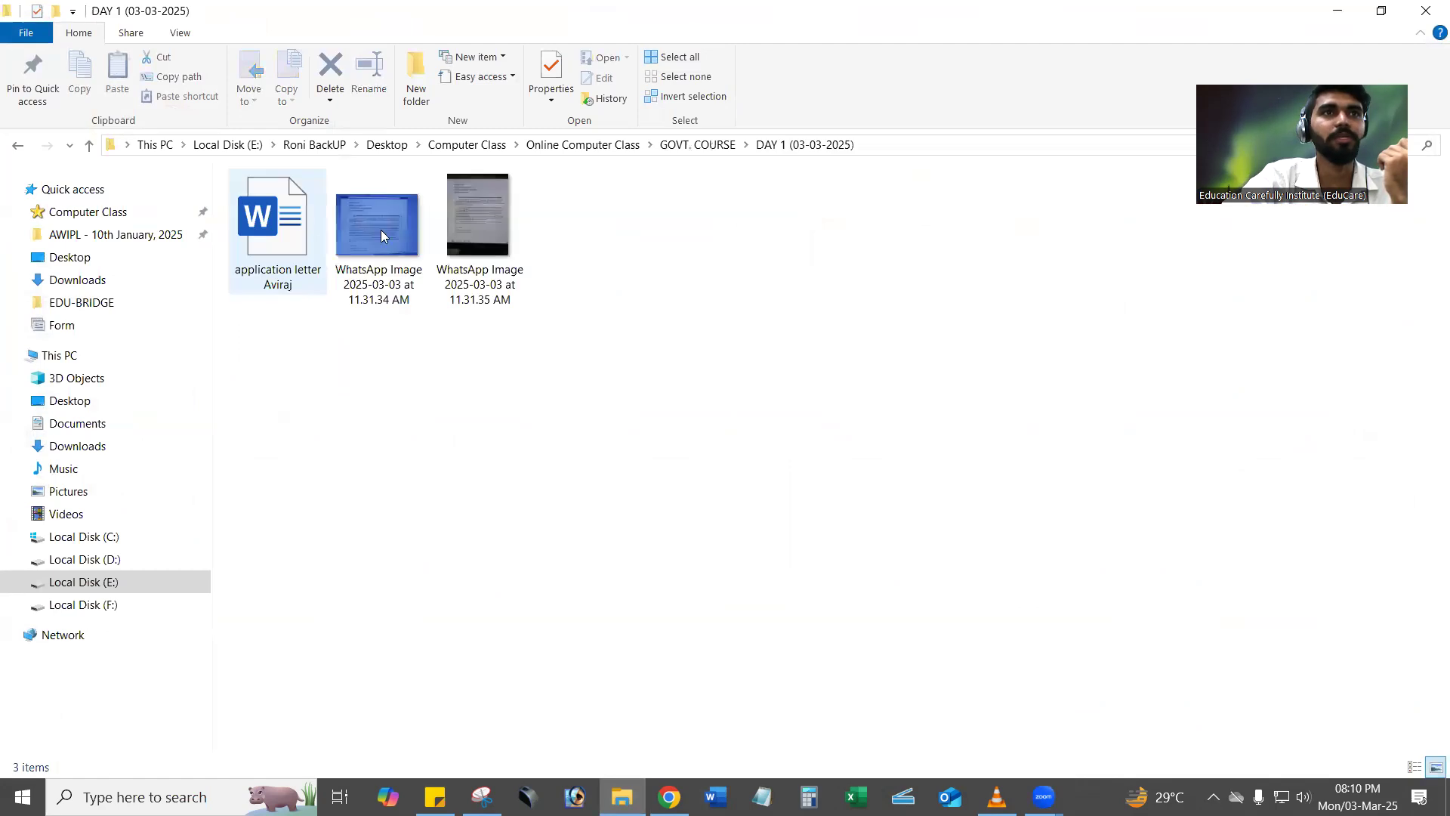
click(281, 238)
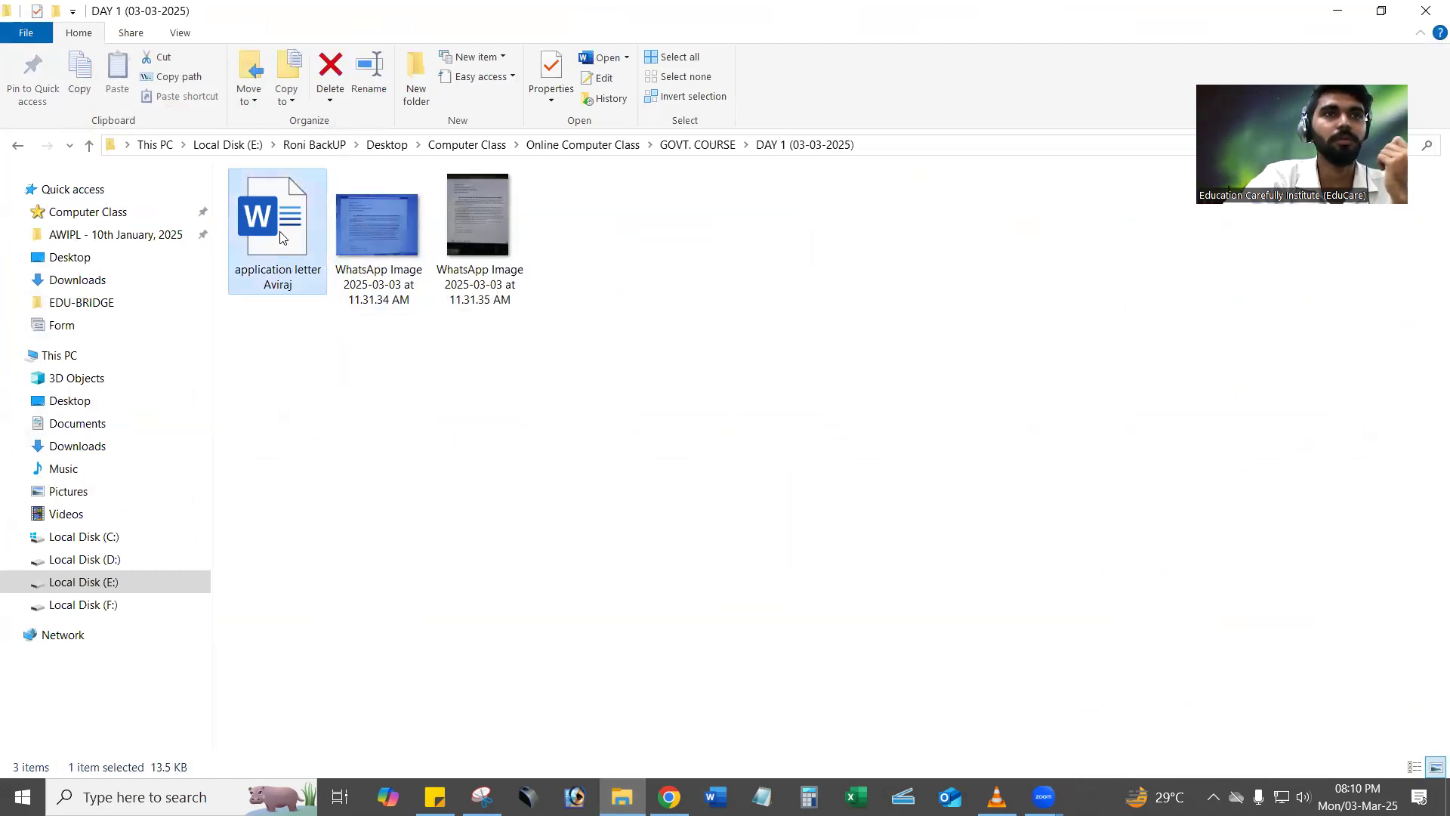
double_click(281, 238)
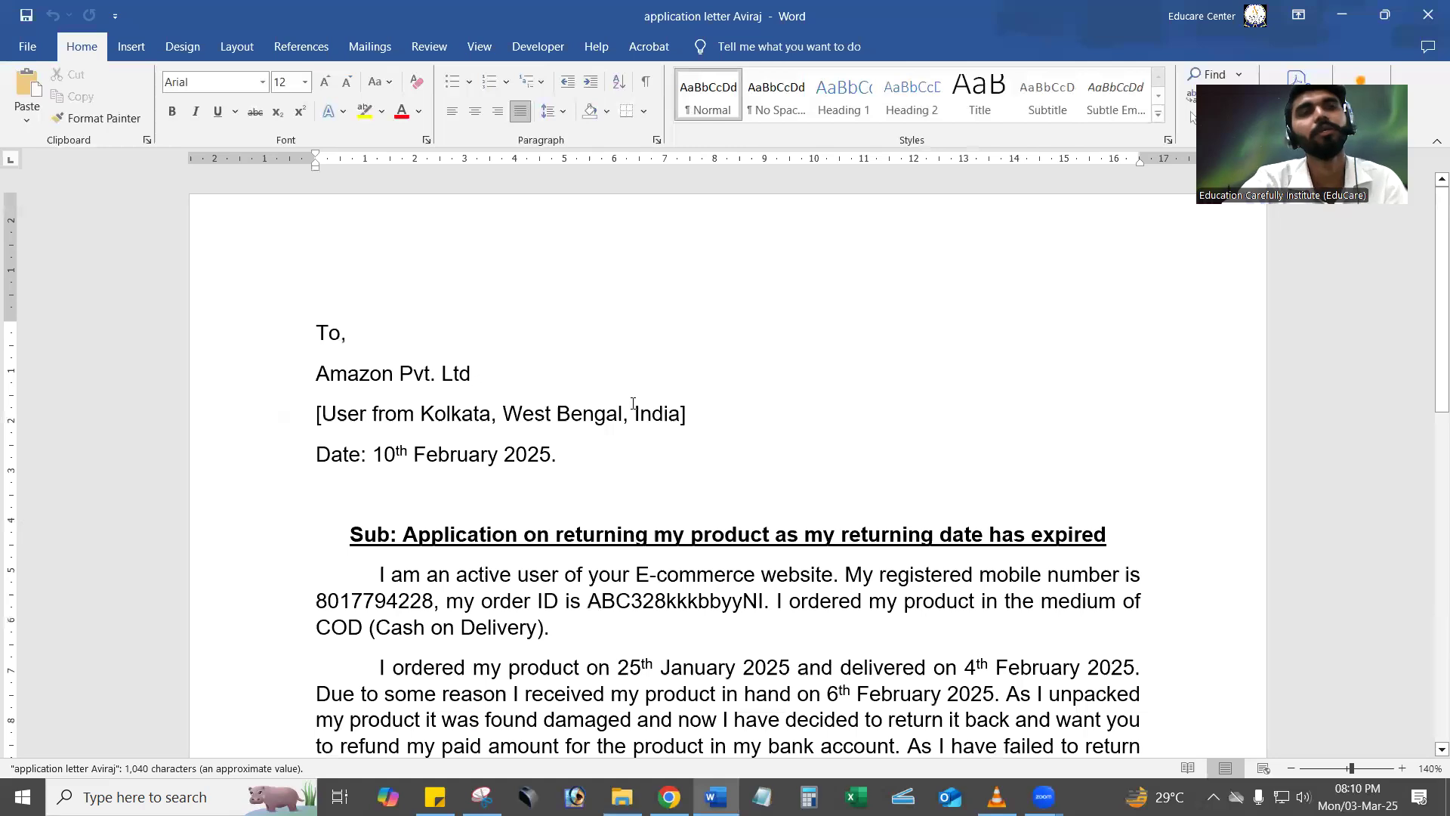
Read through the application letter from the recipient lines to the body paragraphs to get an overview of its layout.
scroll(633, 405, down, 1)
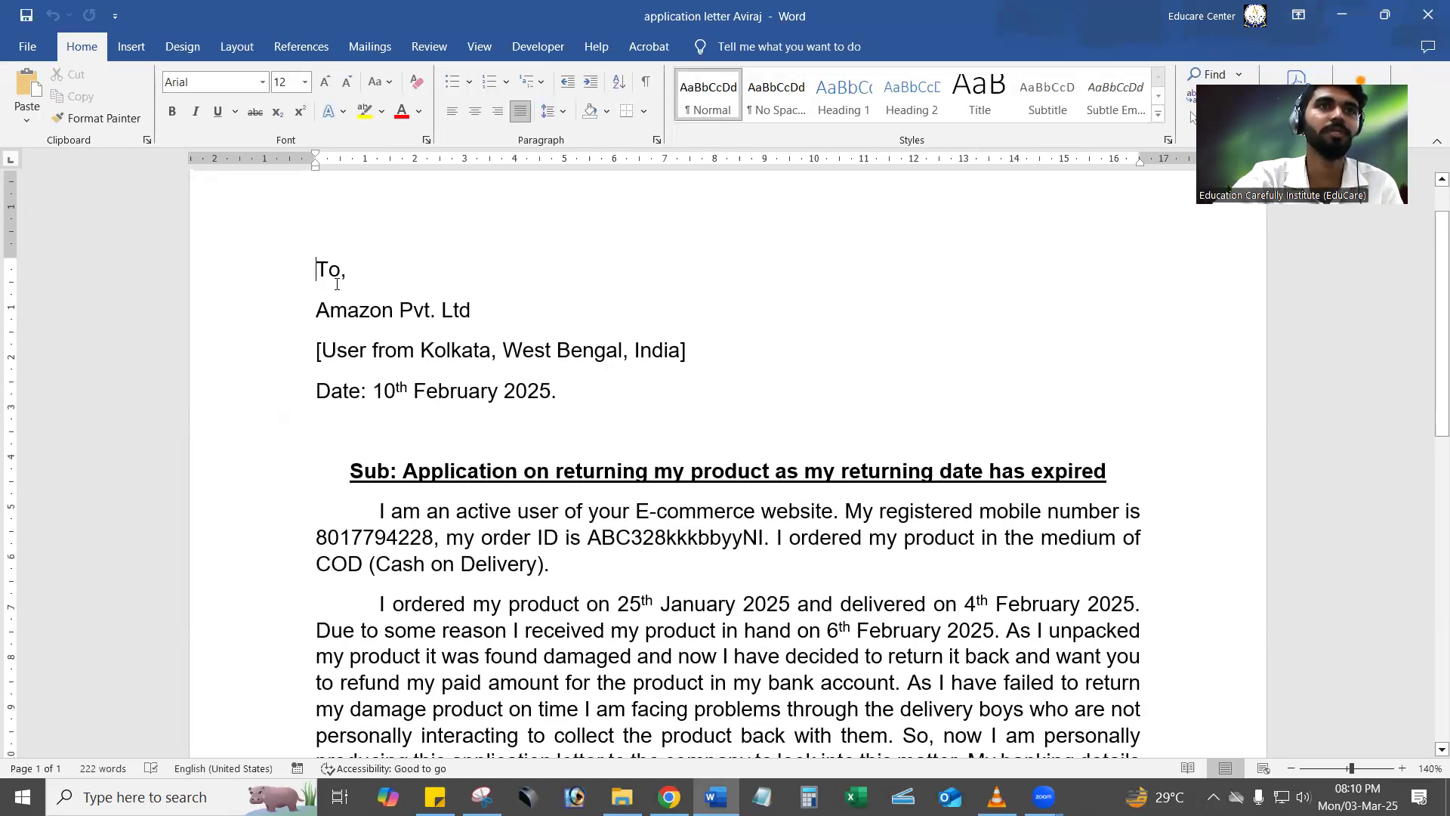
drag(317, 269, 512, 308)
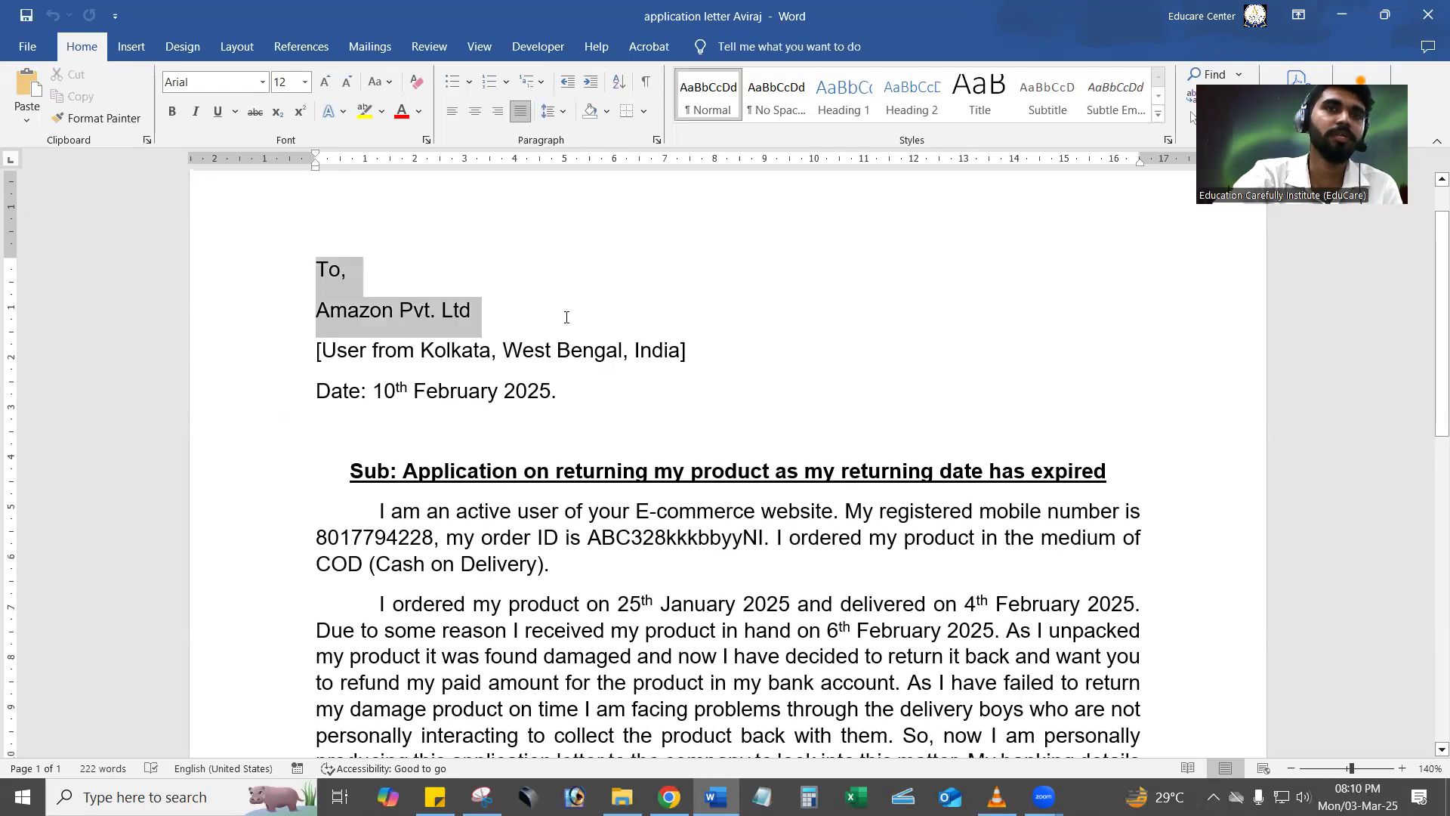
drag(600, 327, 659, 427)
click(659, 427)
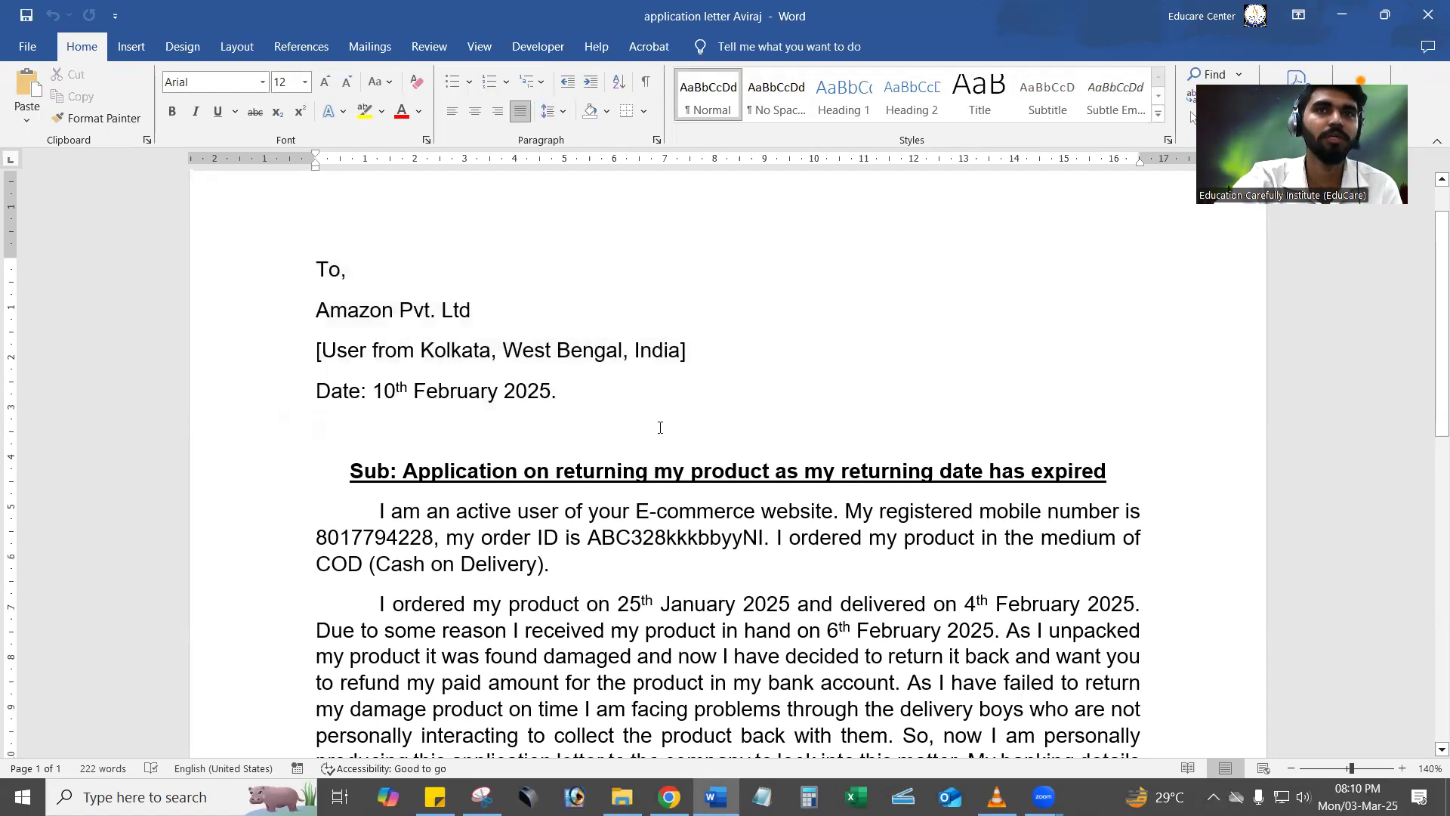
scroll(659, 427, down, 1)
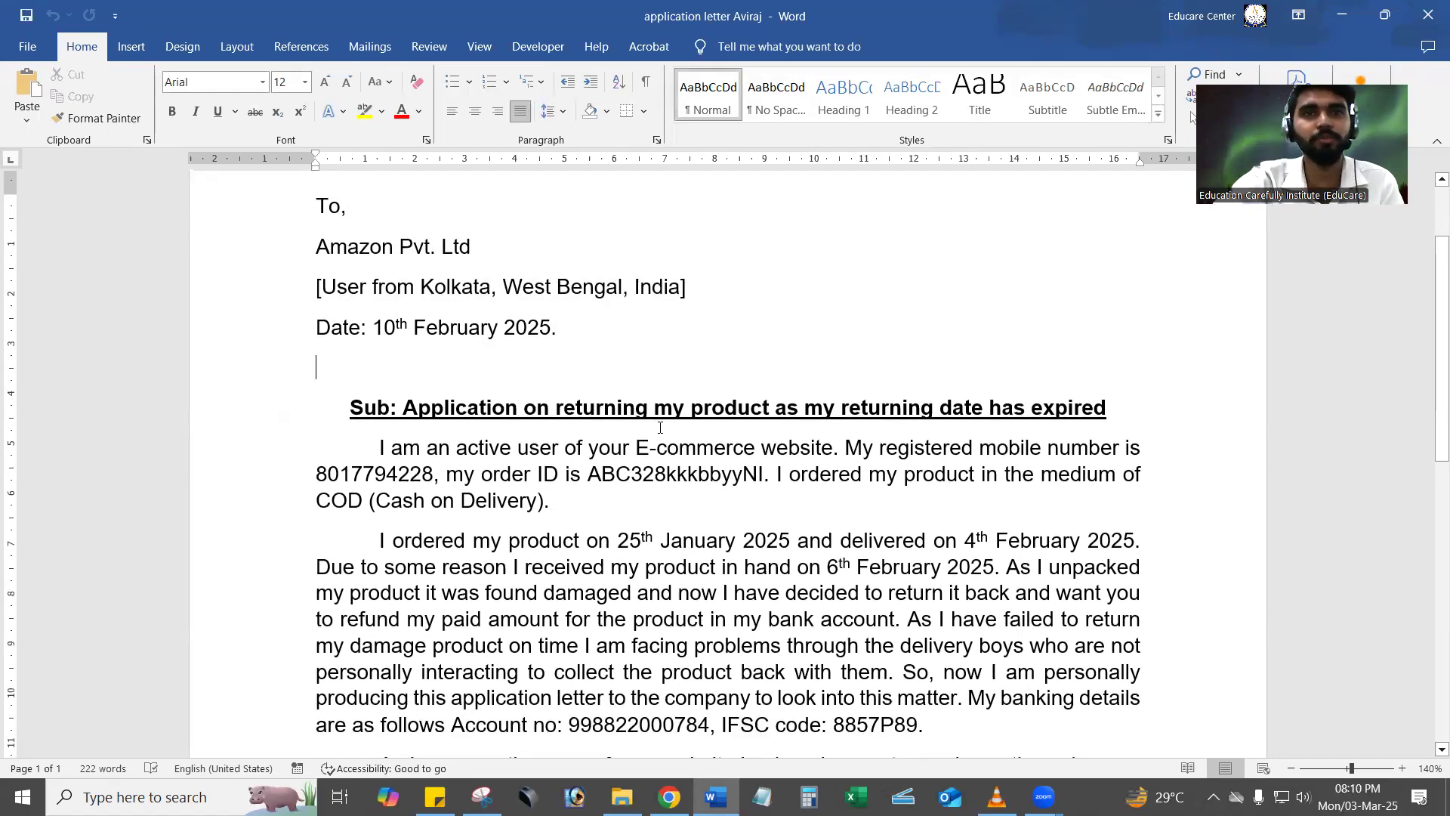
scroll(659, 428, down, 1)
scroll(659, 428, down, 1)
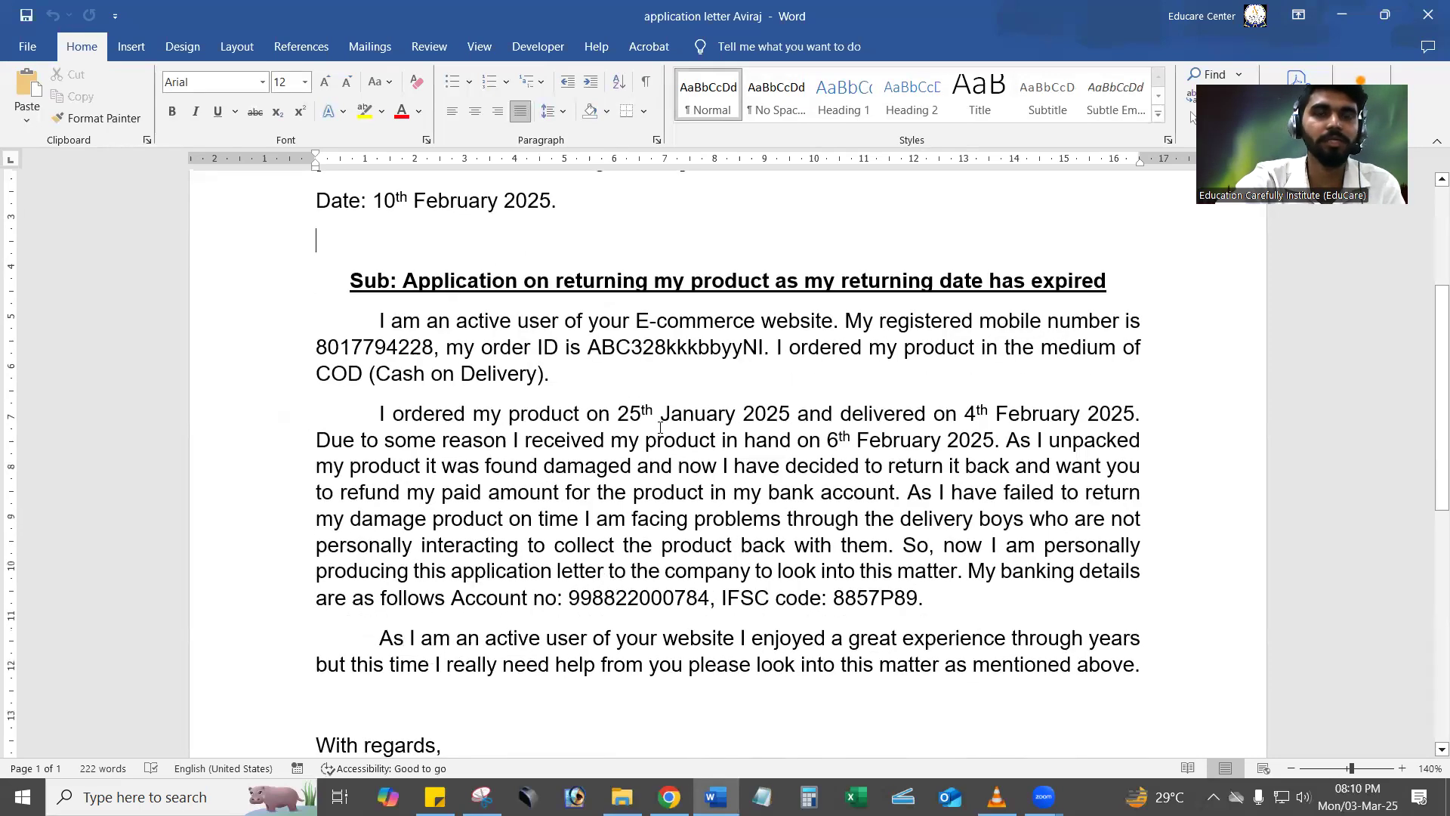
scroll(659, 427, up, 1)
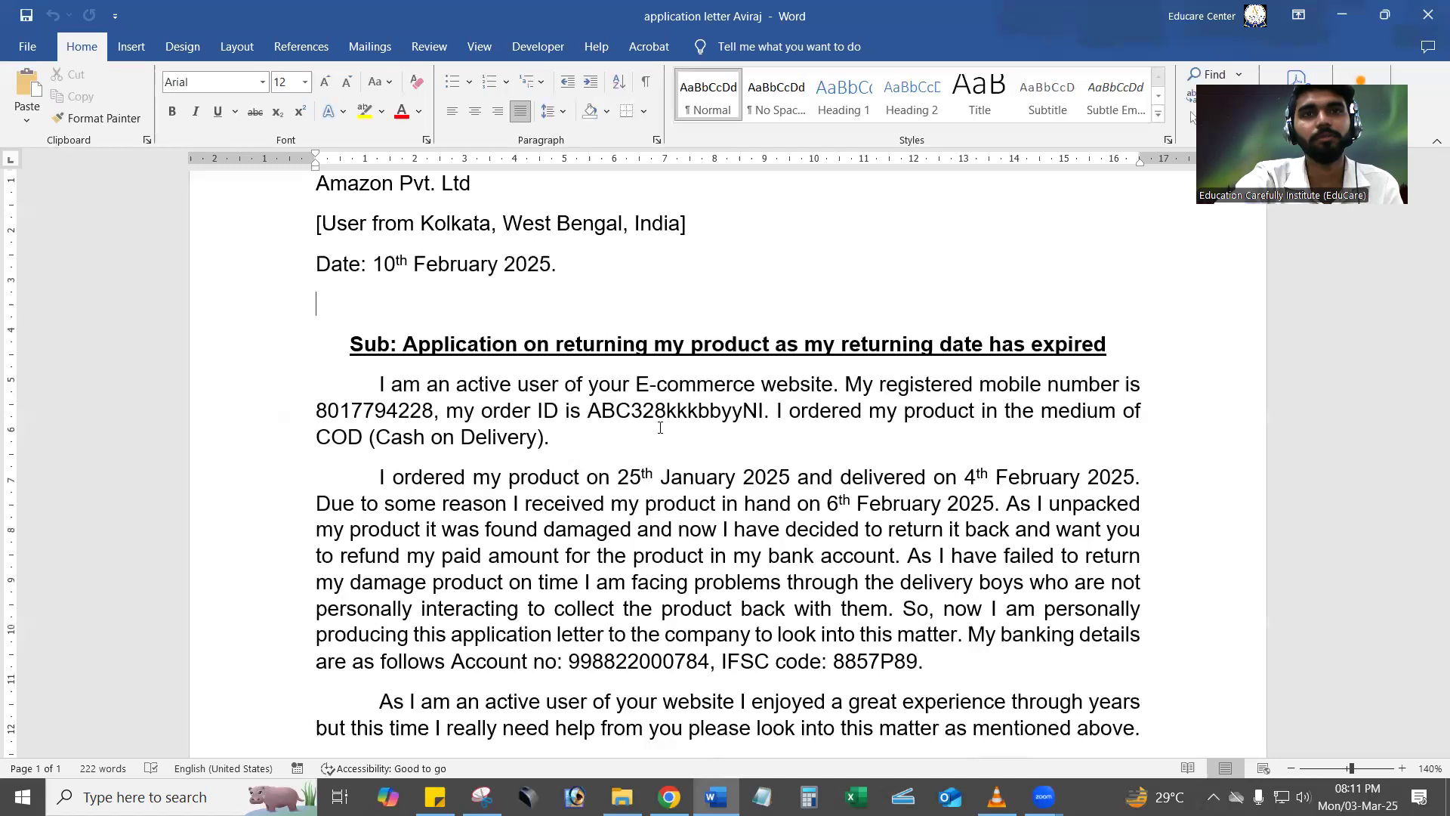
scroll(661, 428, down, 3)
scroll(660, 428, up, 1)
scroll(660, 427, down, 1)
scroll(660, 427, up, 1)
scroll(660, 428, up, 2)
scroll(660, 427, down, 2)
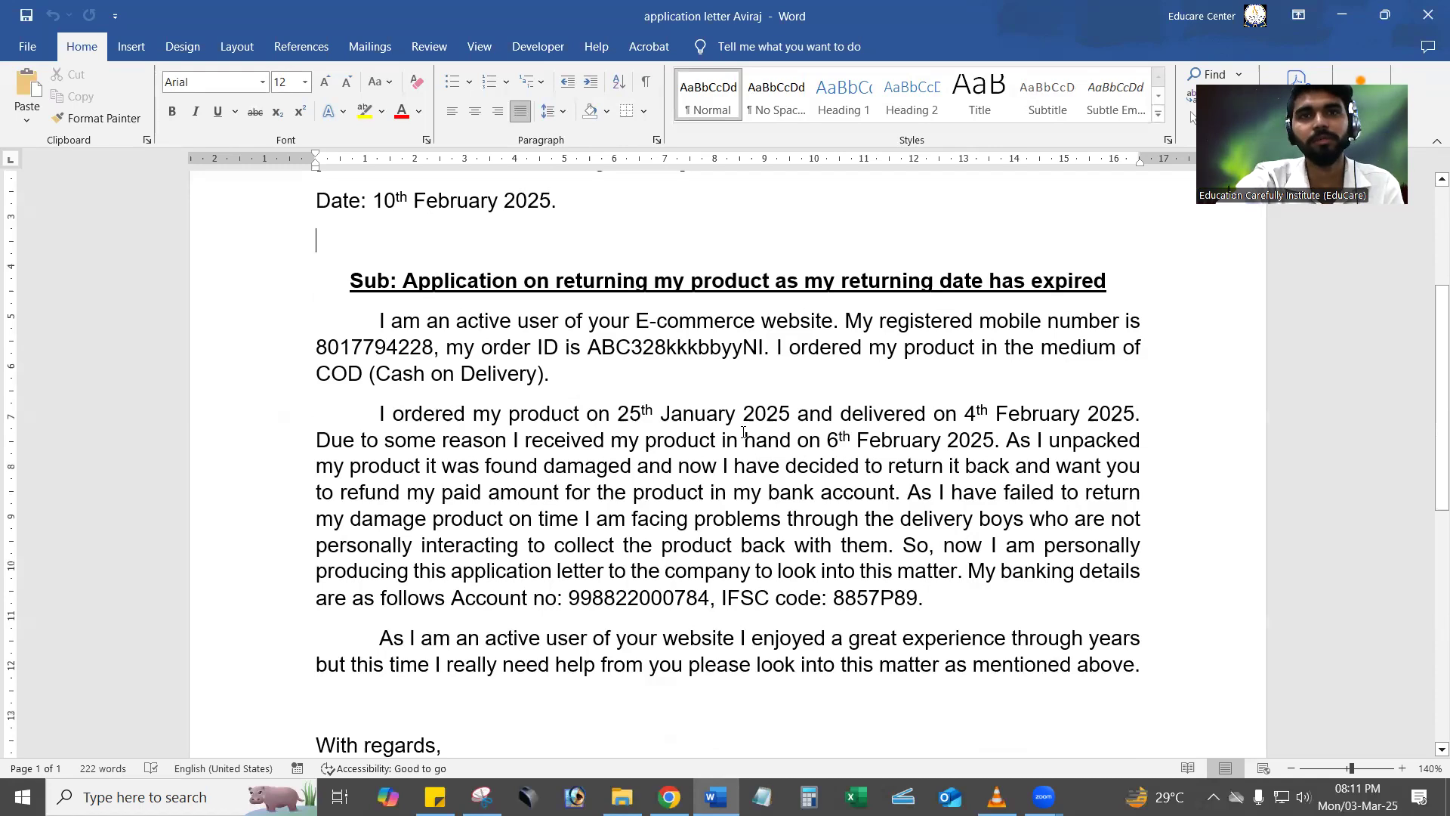
scroll(673, 416, up, 3)
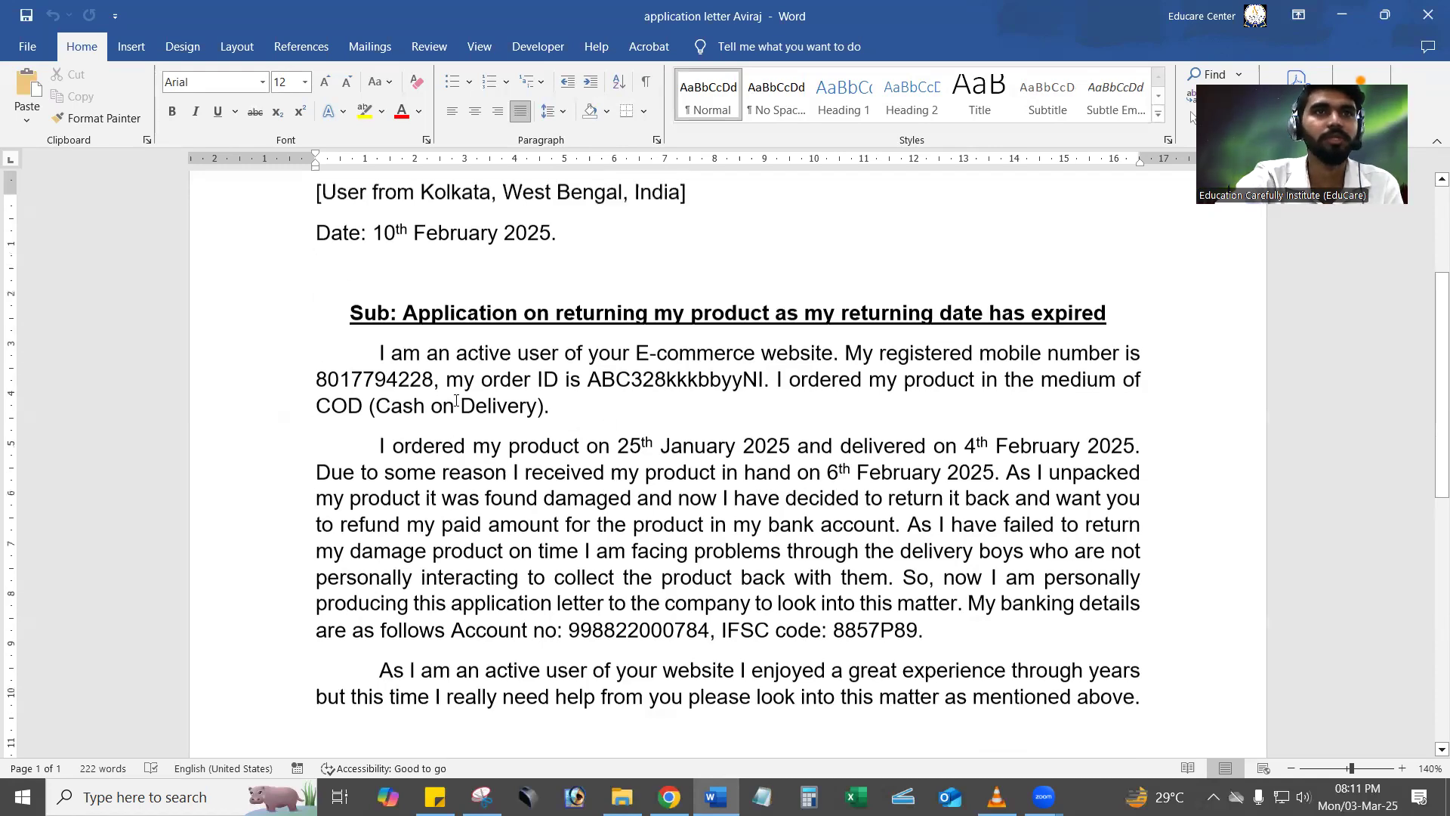
Examine each part of the letter in turn: recipient, location and date lines, subject, body paragraphs and closing contact lines.
drag(316, 269, 480, 312)
click(317, 350)
drag(317, 350, 687, 350)
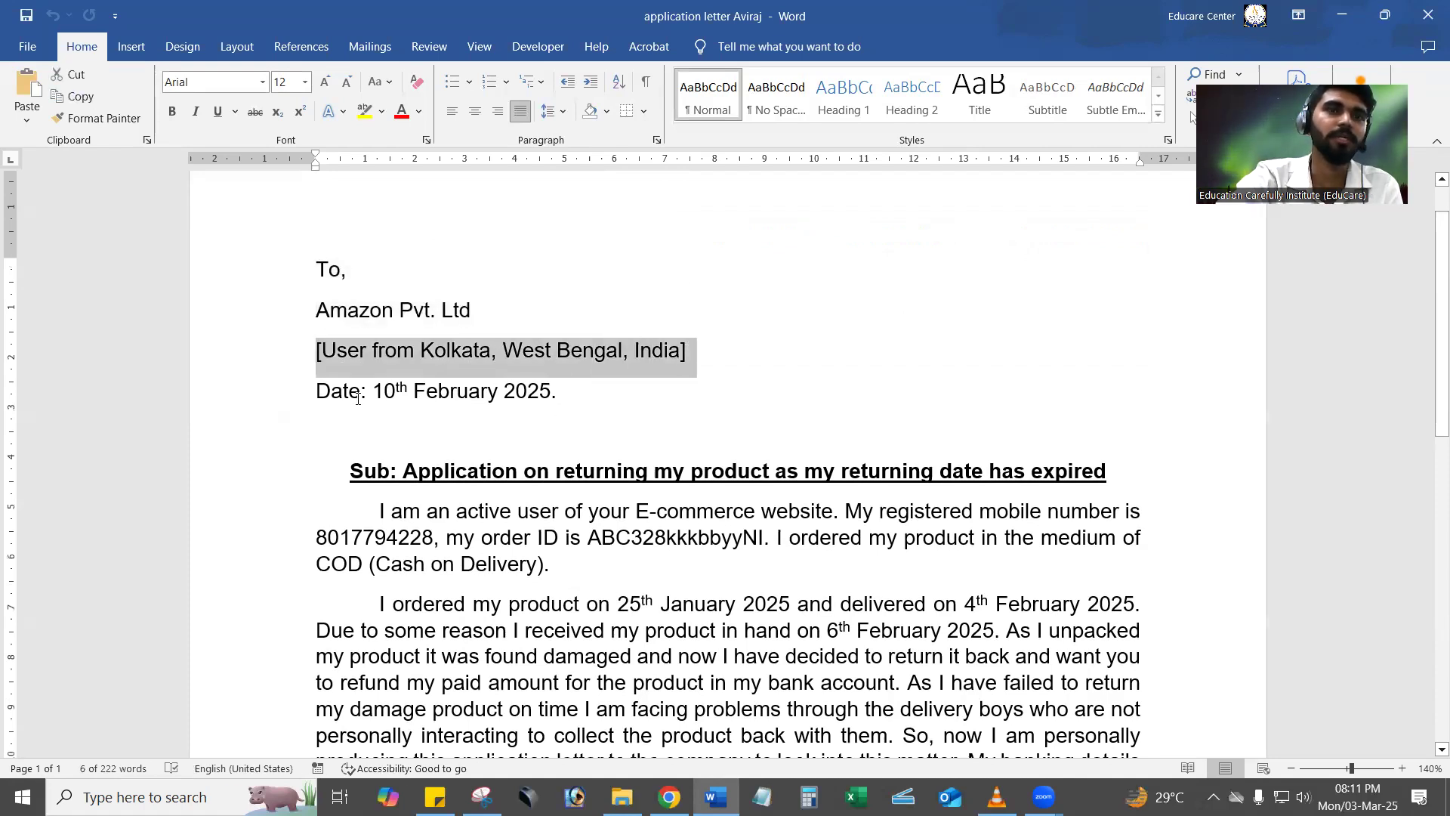
scroll(403, 438, down, 1)
drag(350, 408, 1111, 409)
click(558, 500)
scroll(439, 386, down, 2)
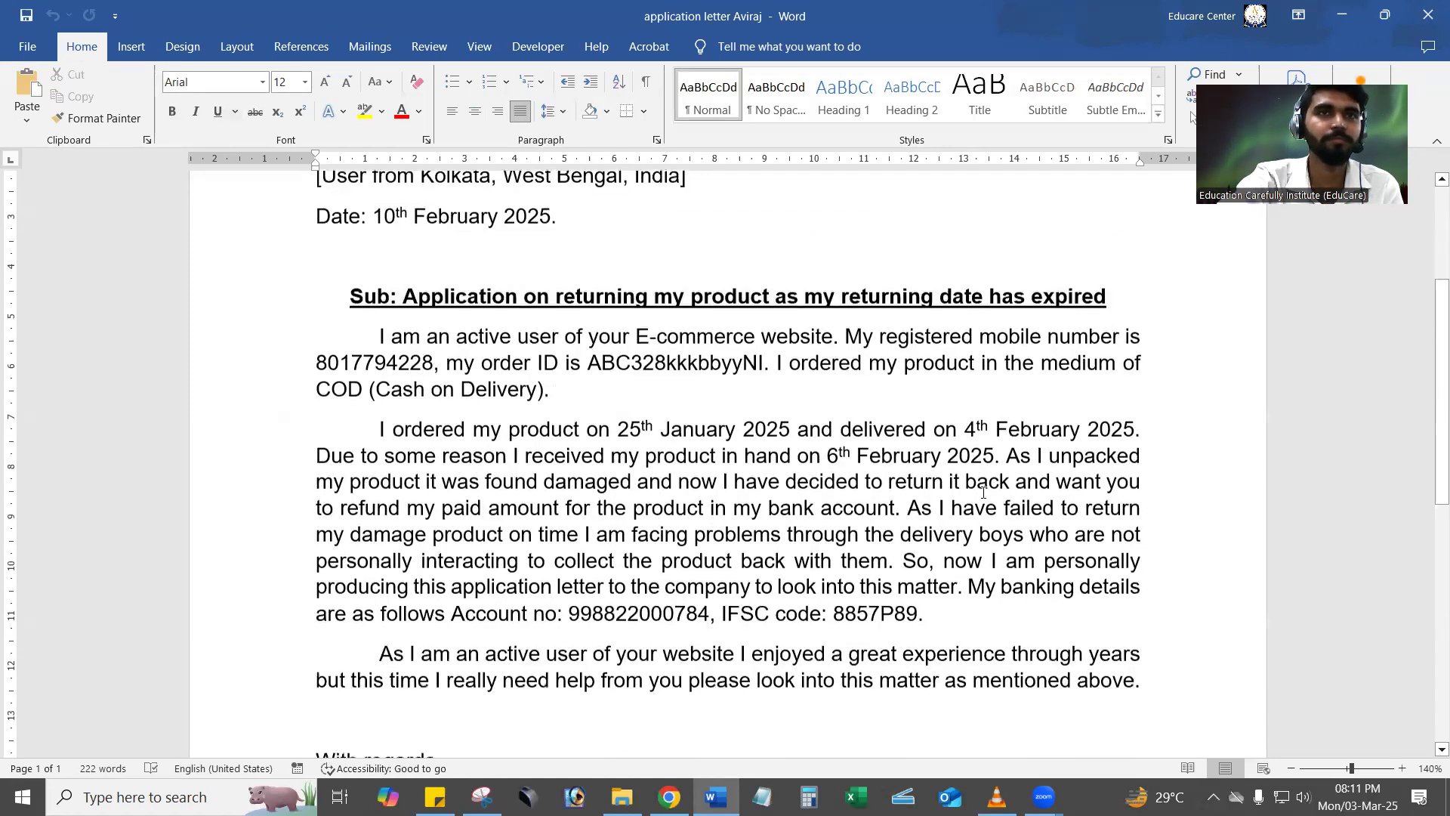
drag(379, 323, 575, 368)
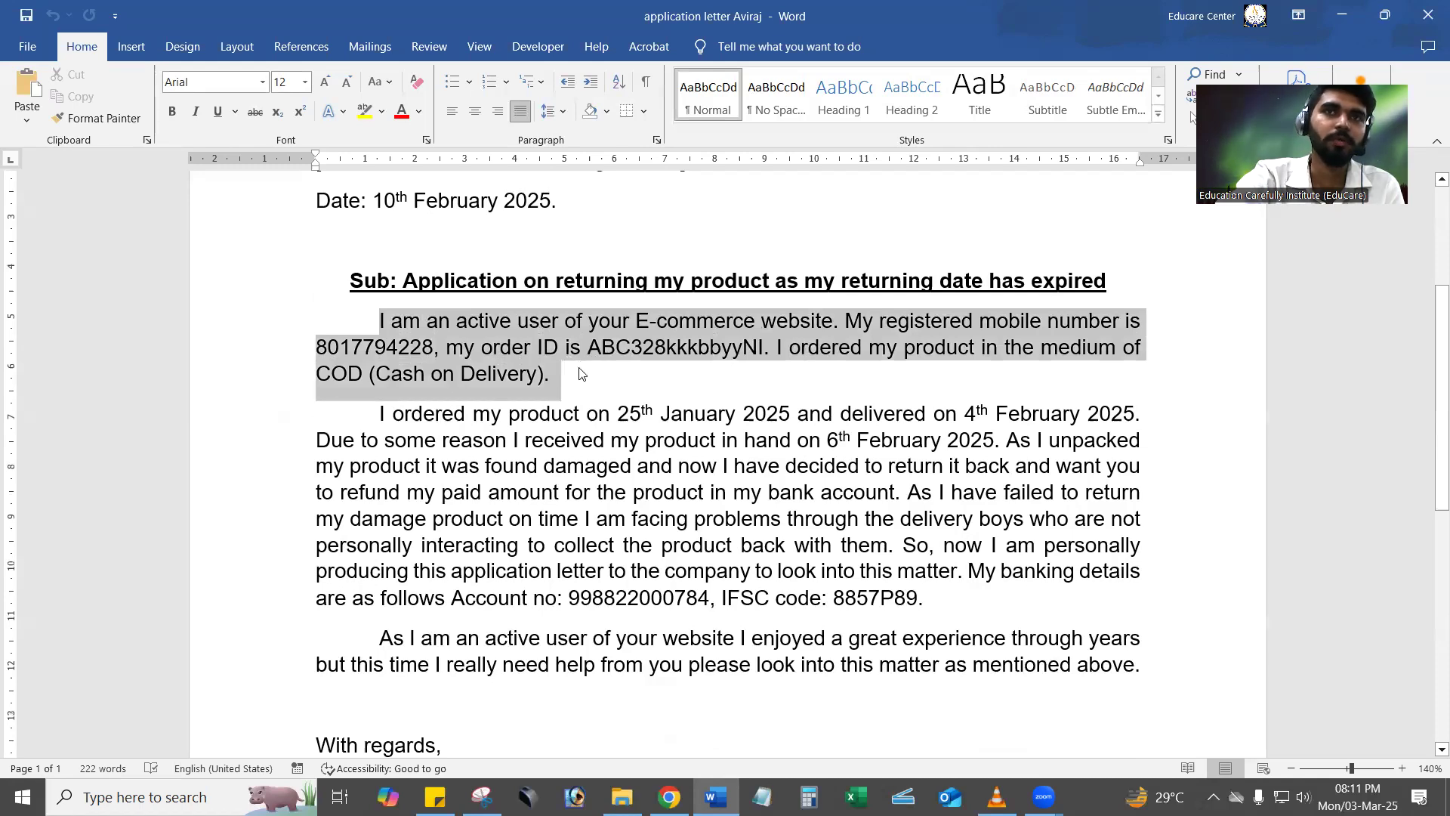
click(633, 387)
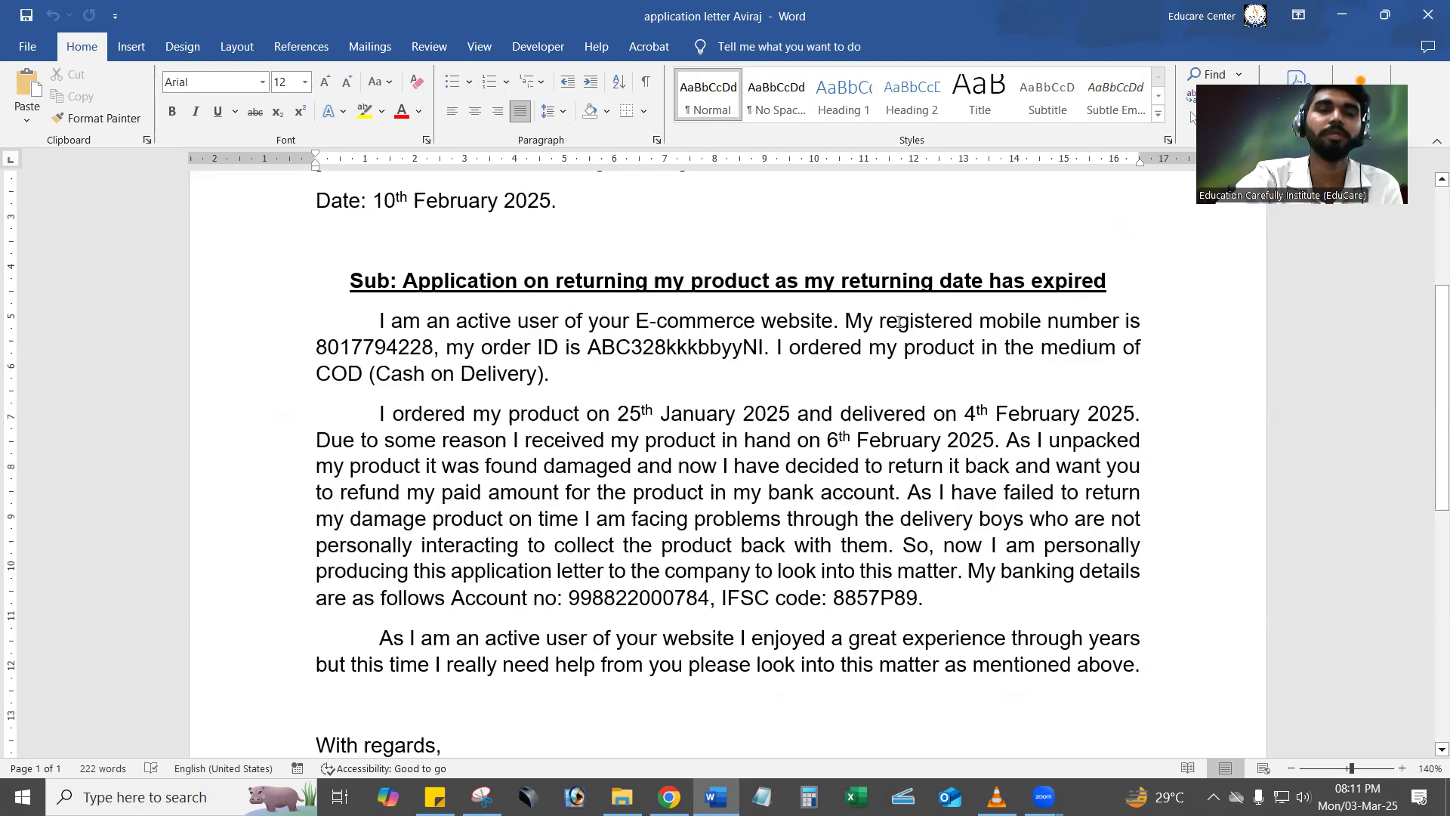
drag(378, 413, 945, 601)
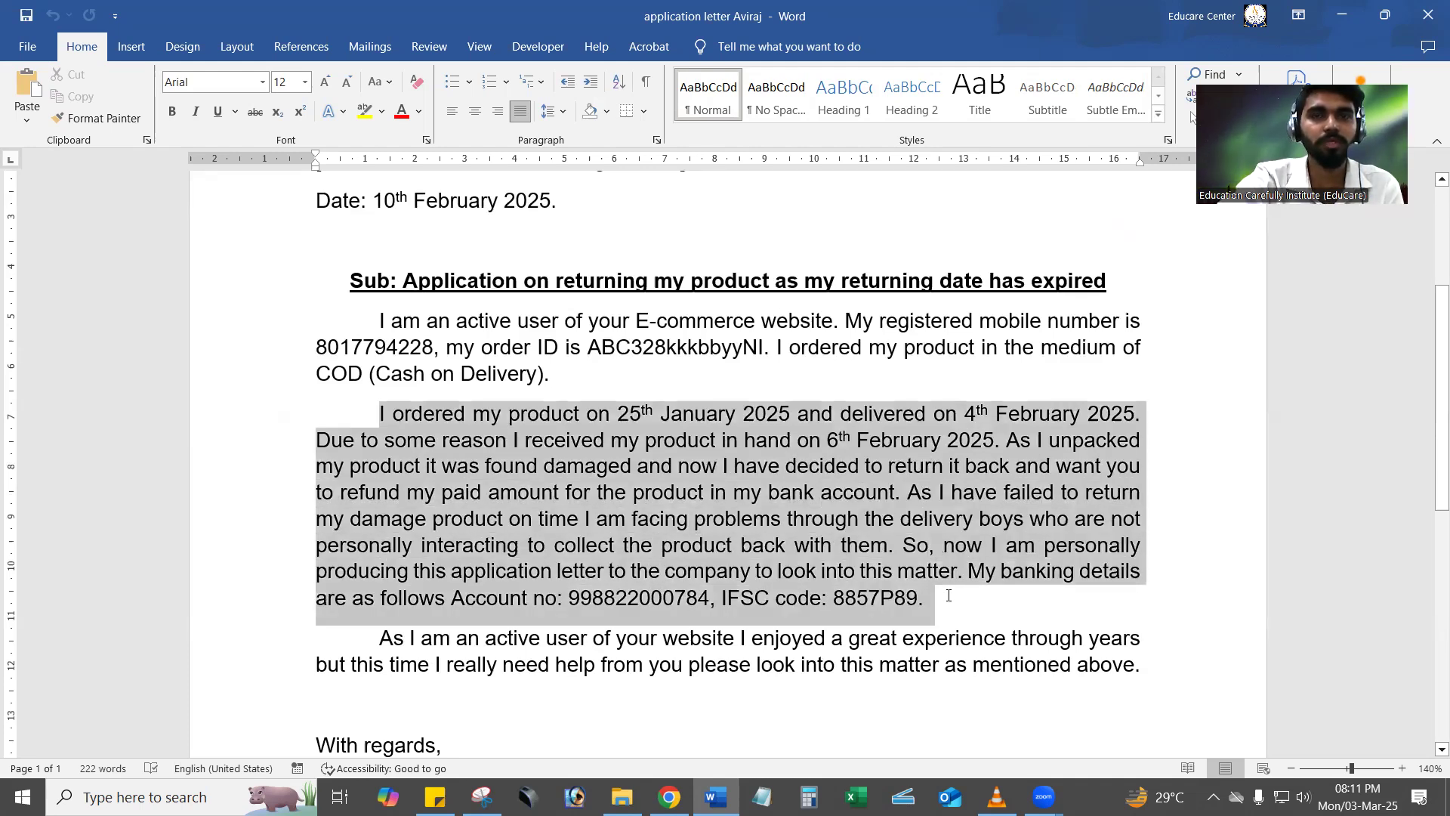
click(943, 602)
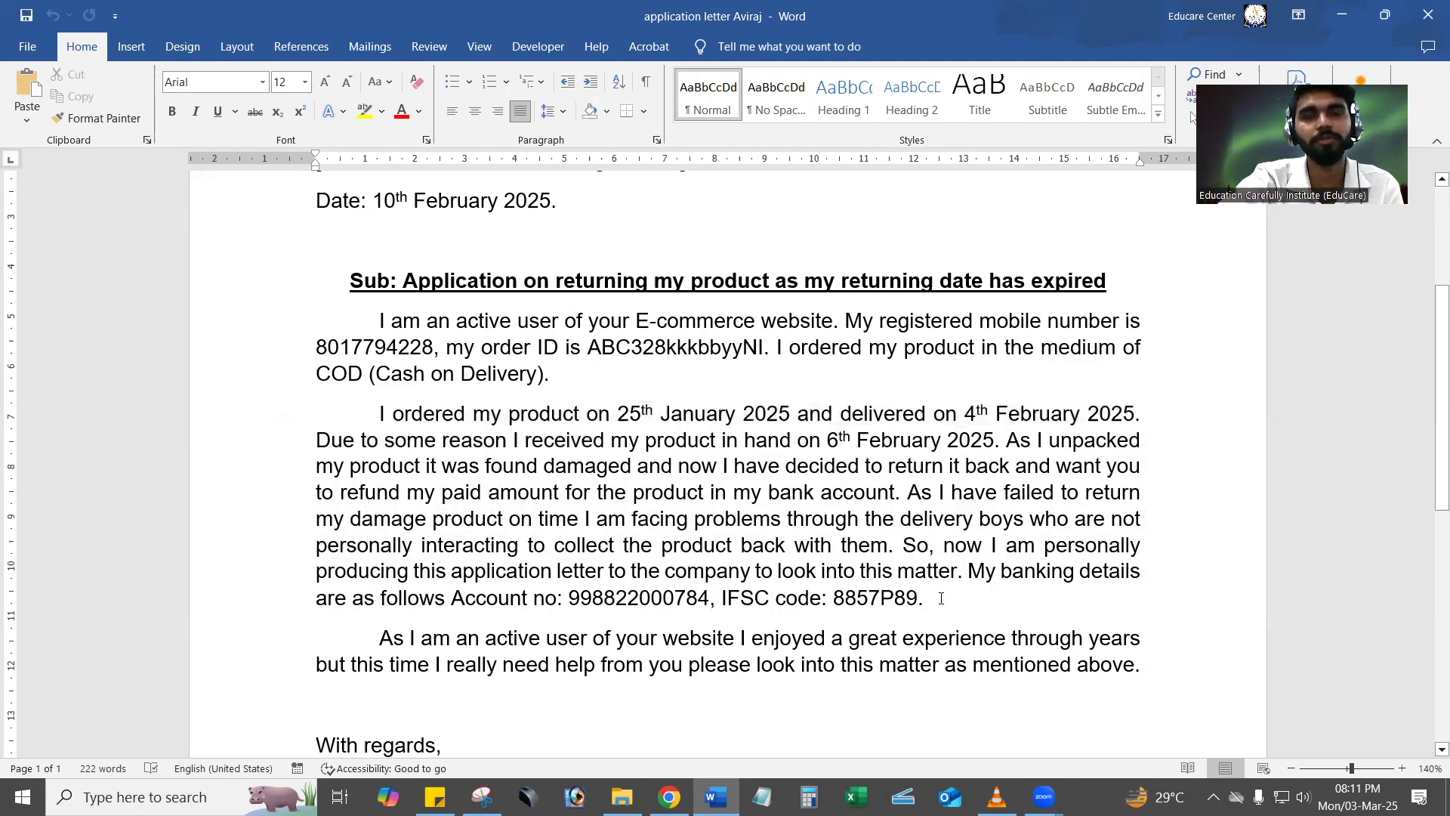
scroll(850, 484, down, 1)
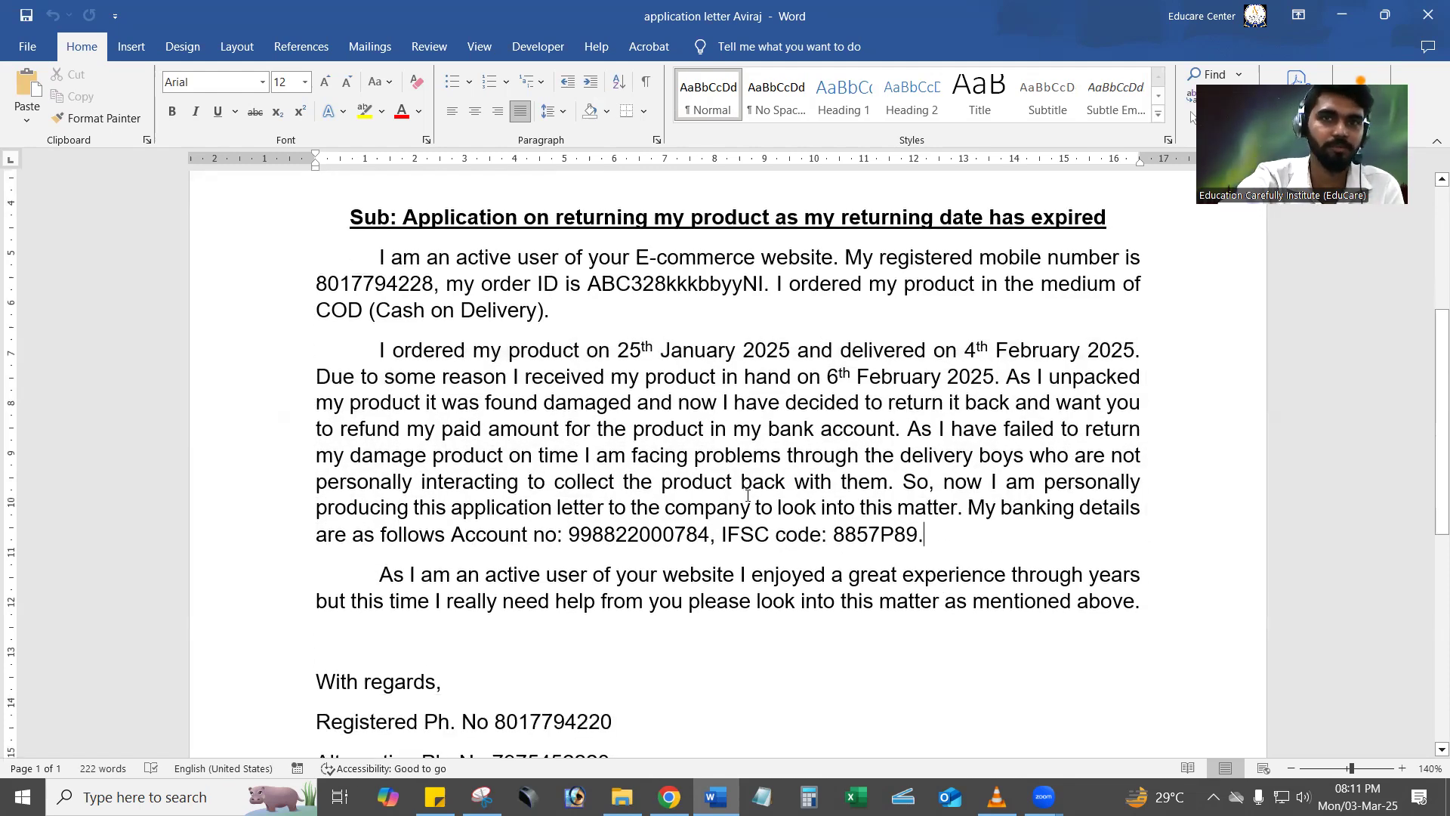
scroll(748, 495, down, 7)
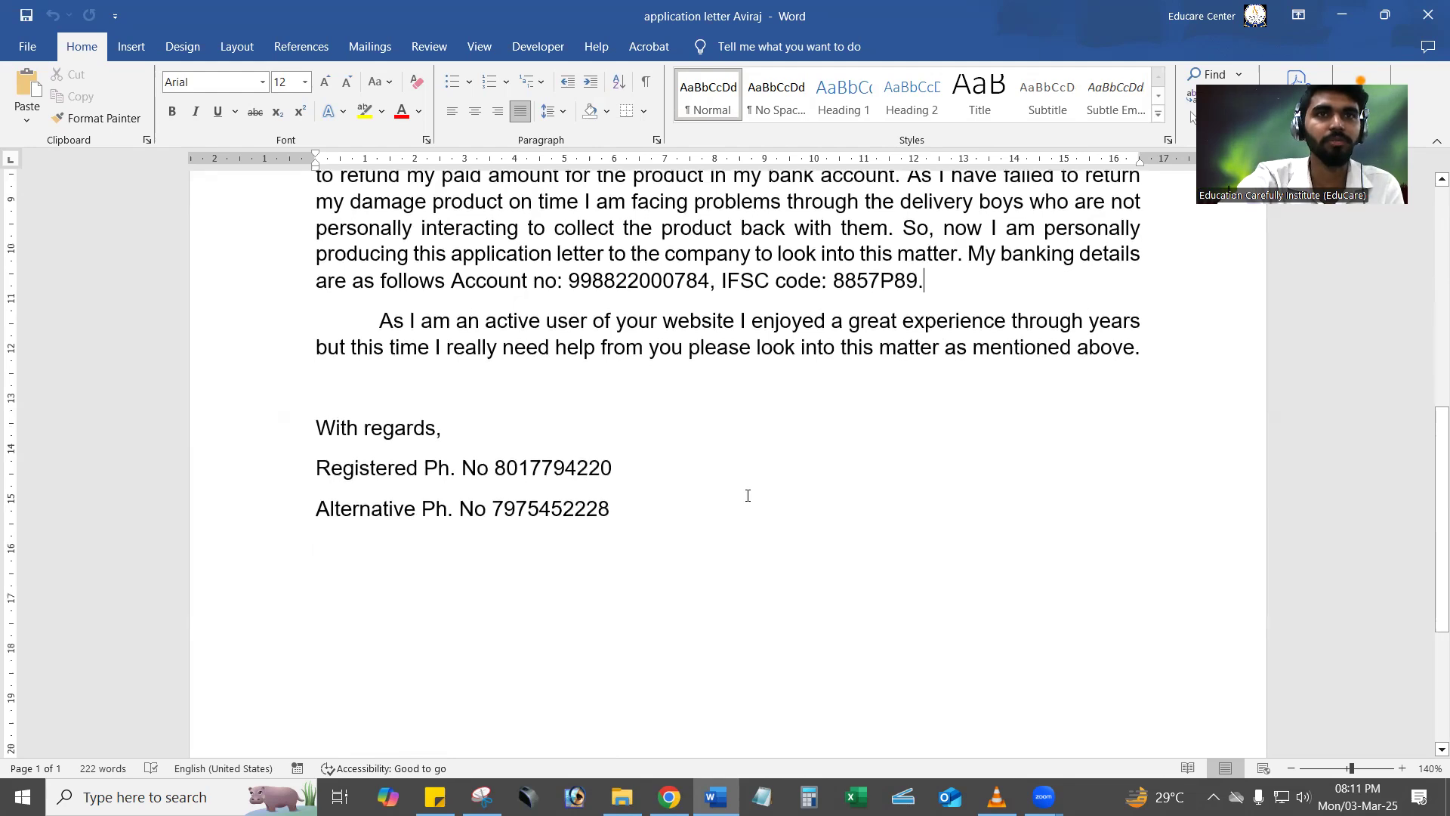
scroll(747, 495, up, 8)
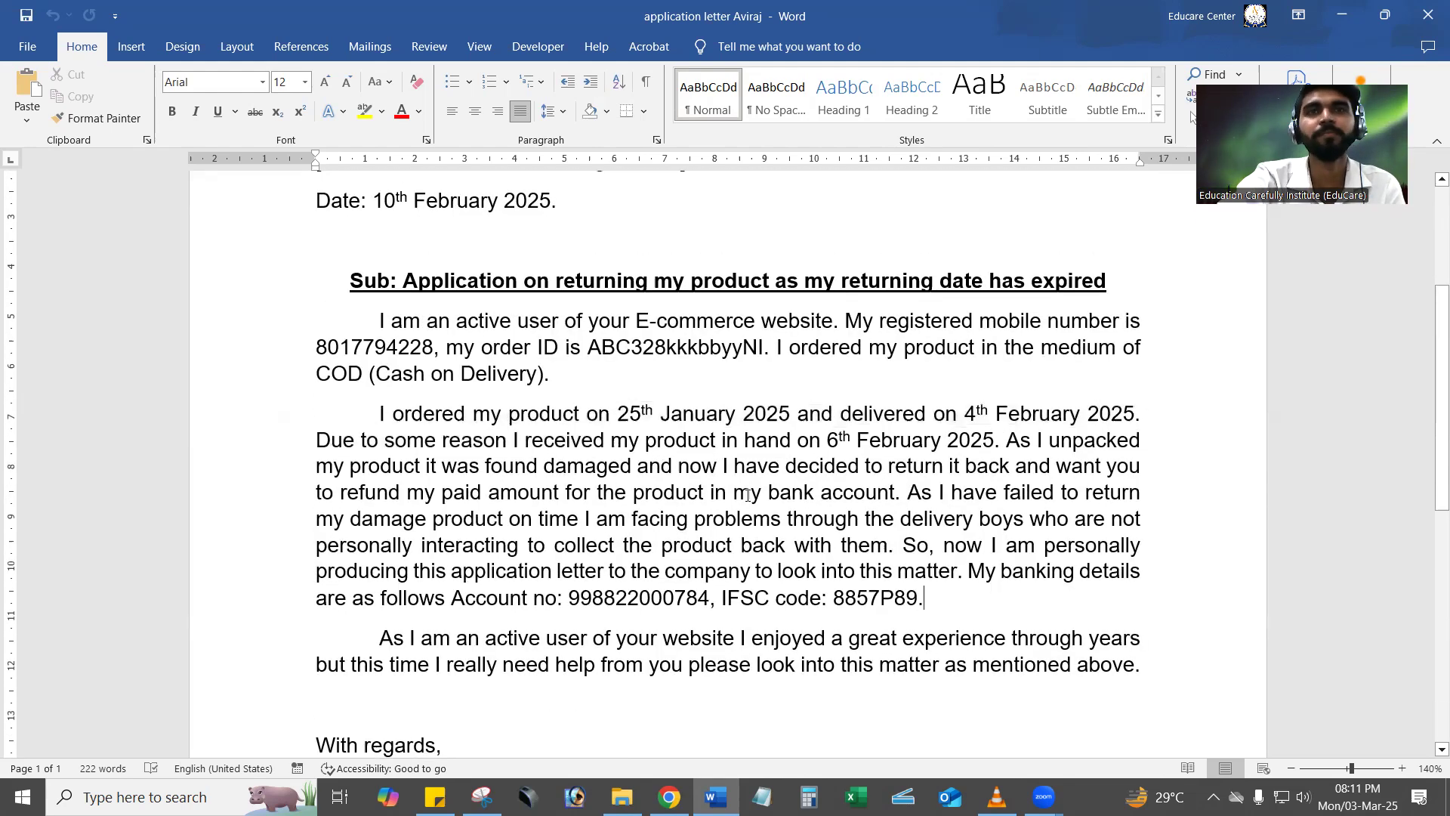
scroll(748, 495, up, 4)
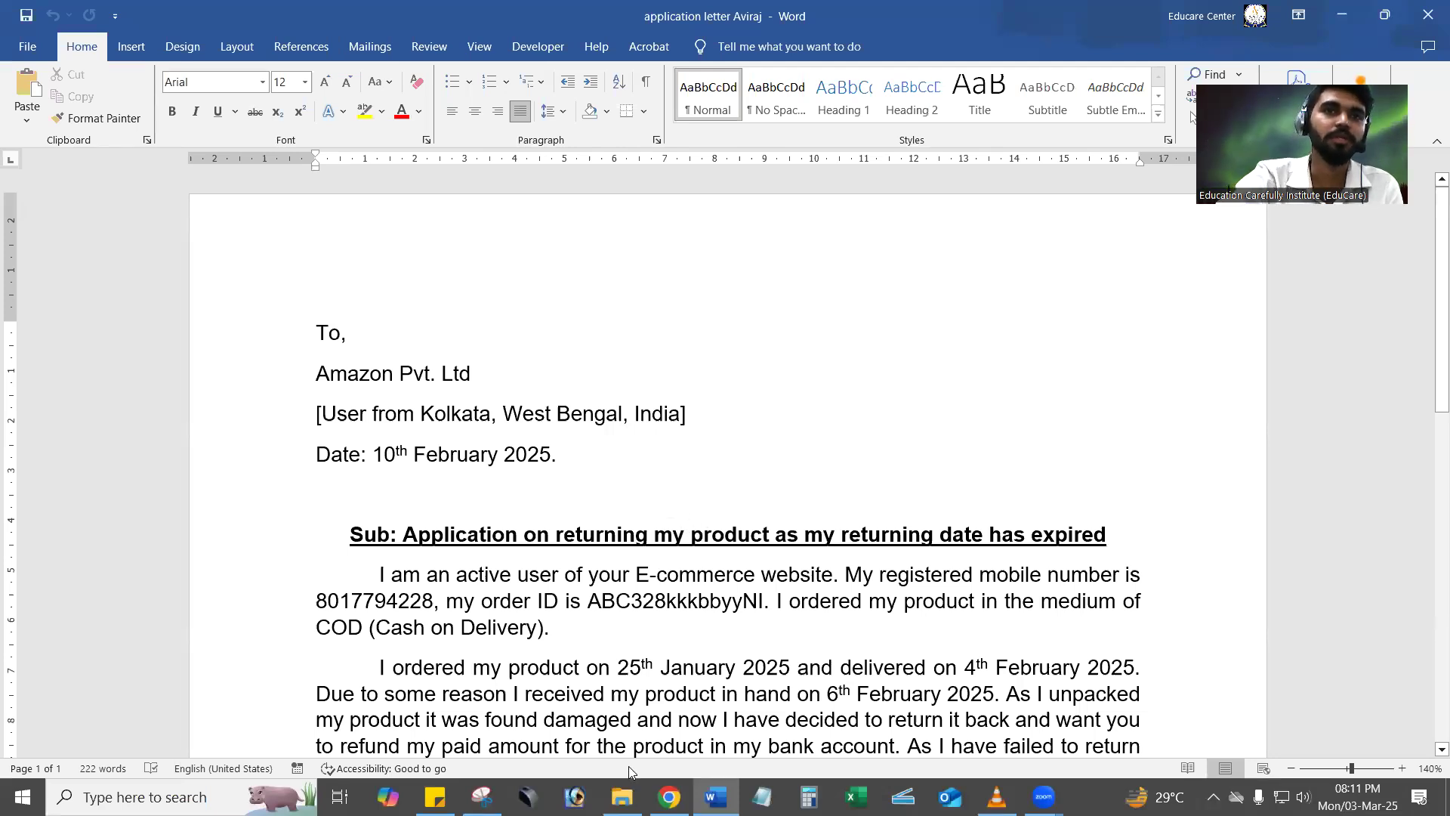
Switch to File Explorer, open WhatsApp Image 2025-03-03 at 11.31.34 AM and delete it from the photo viewer.
mouse_move(622, 798)
click(622, 717)
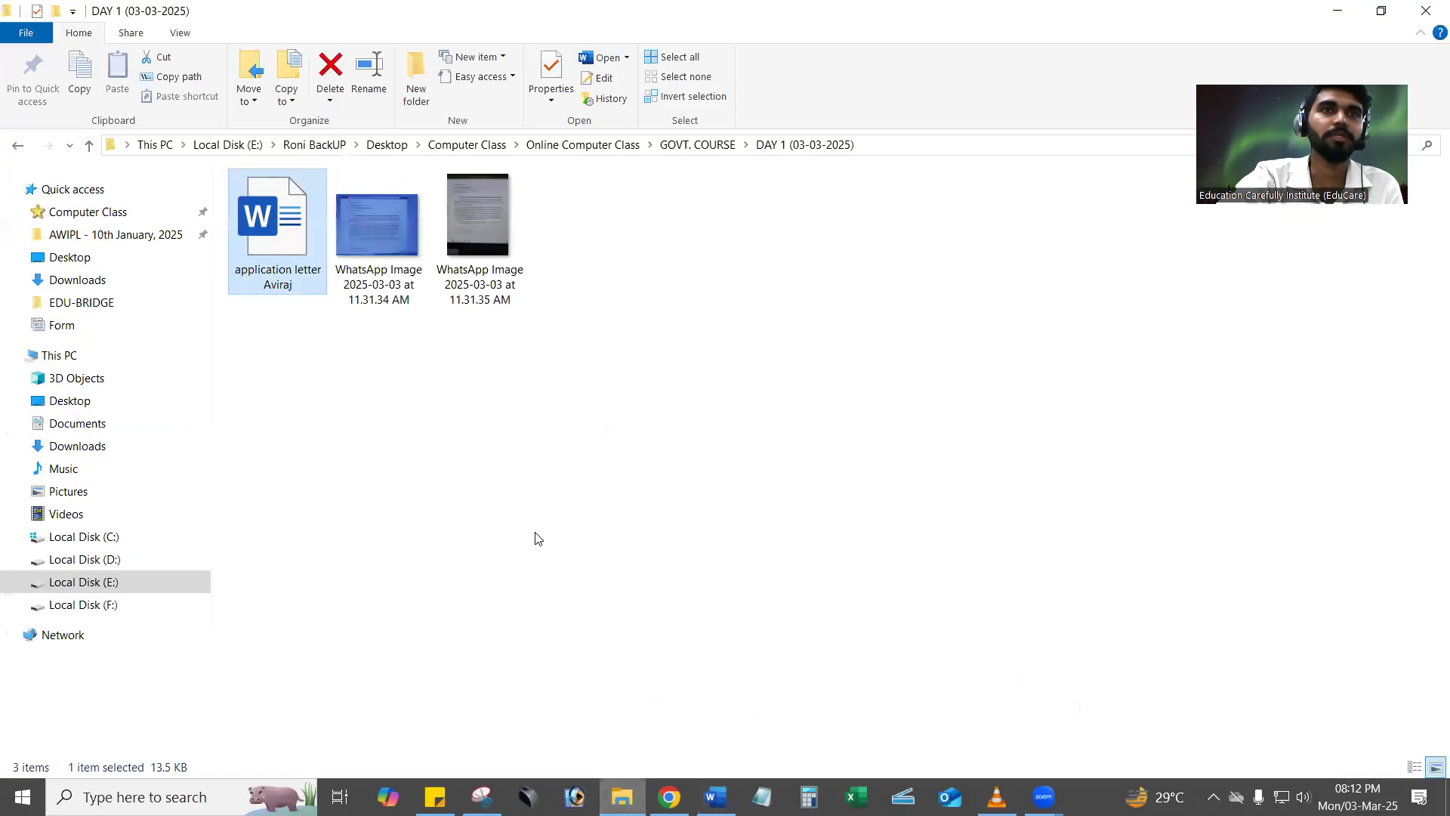
click(396, 247)
double_click(396, 246)
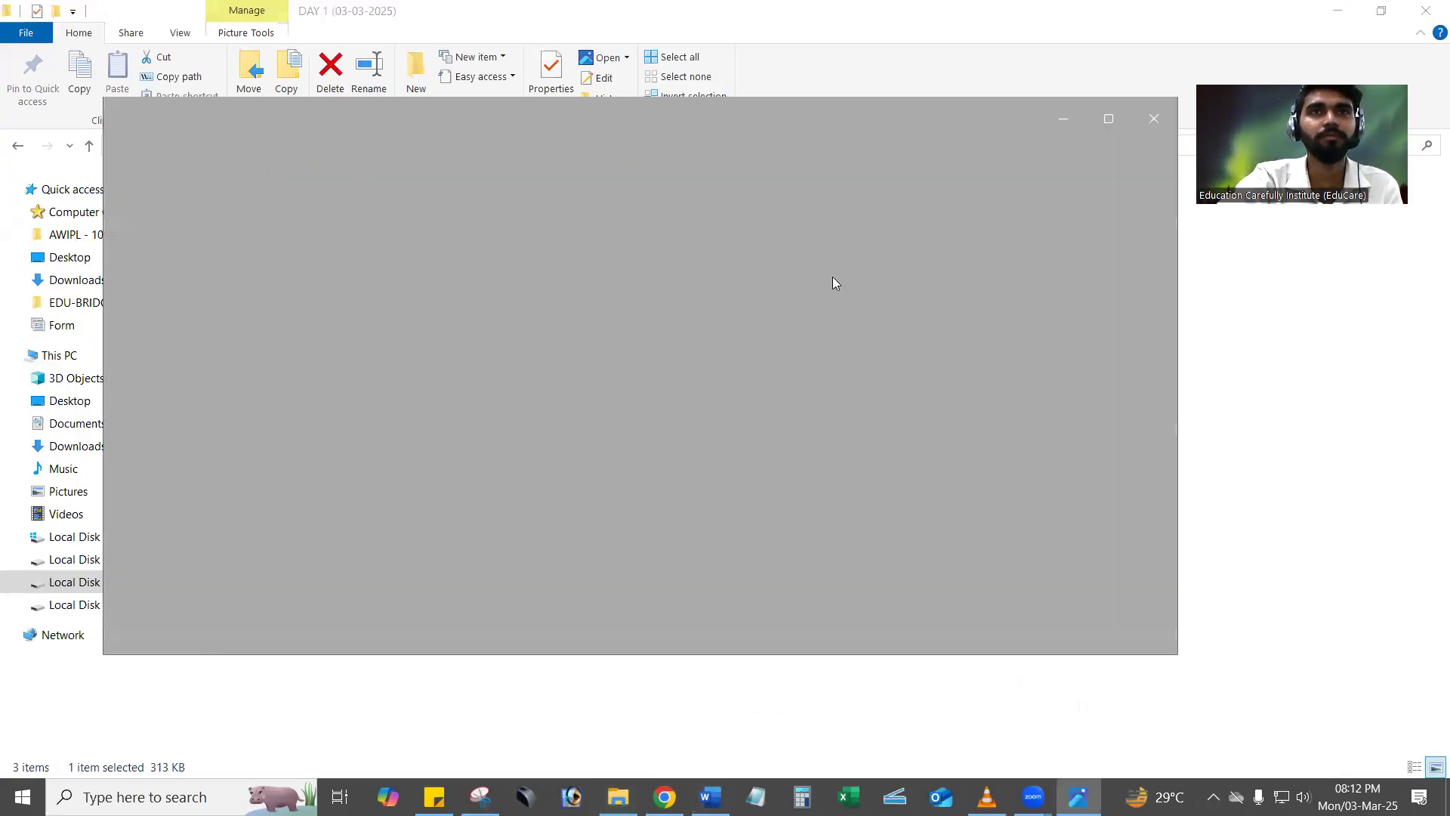
click(234, 118)
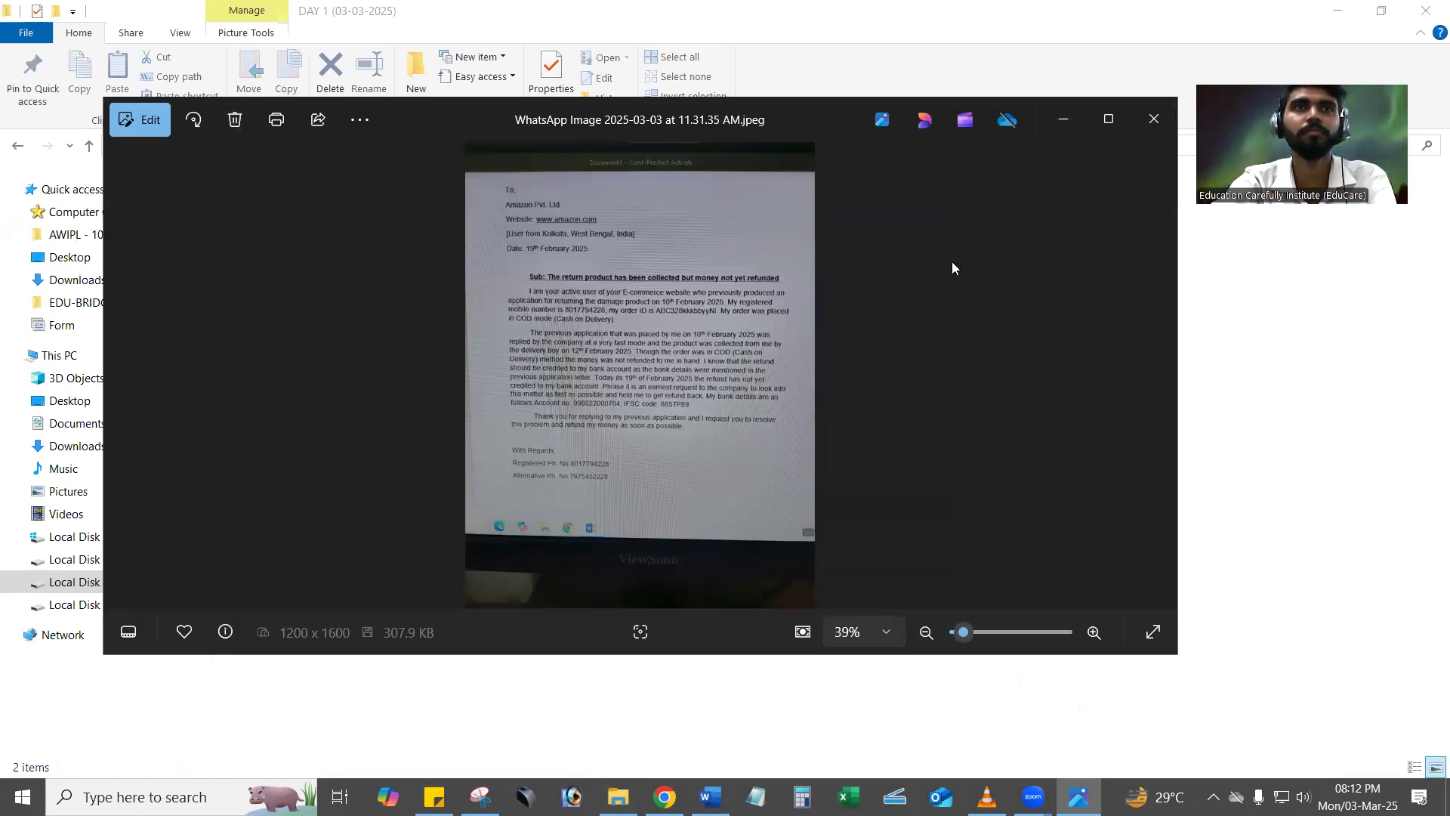
click(1153, 118)
Restore the deleted WhatsApp Image 2025-03-03 at 11.31.34 AM from the Recycle Bin.
right_click(670, 351)
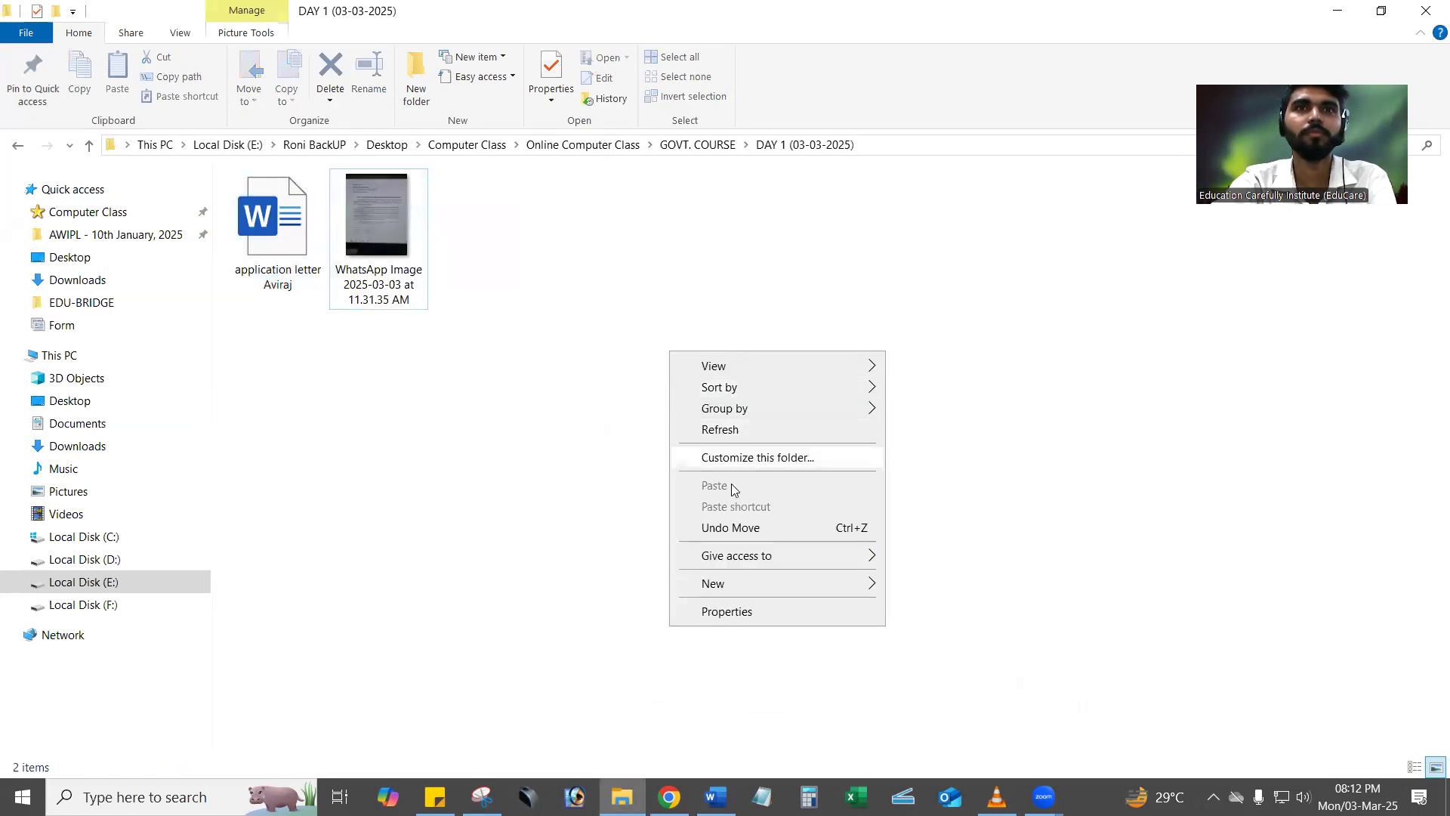
click(496, 428)
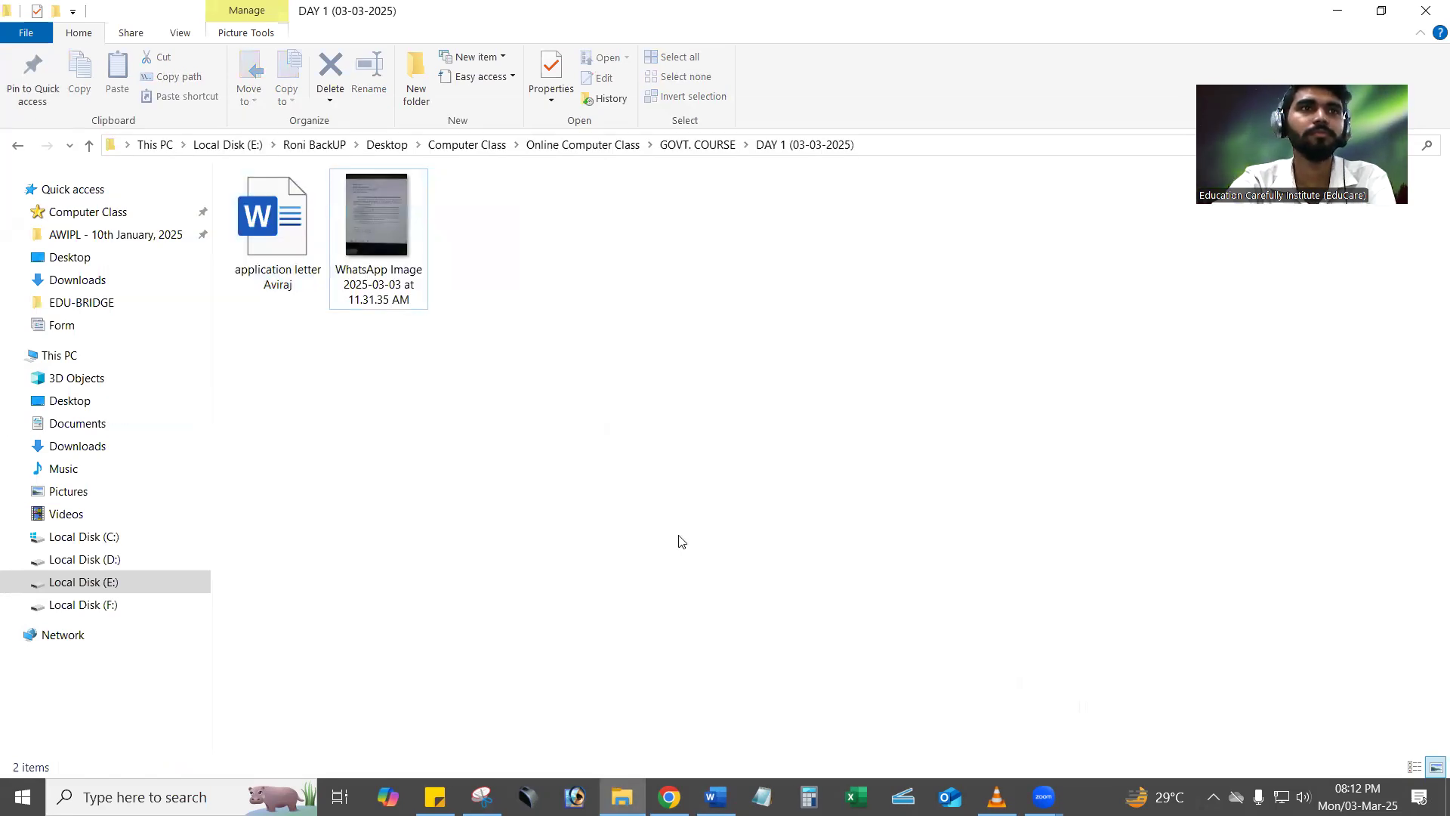
click(1448, 800)
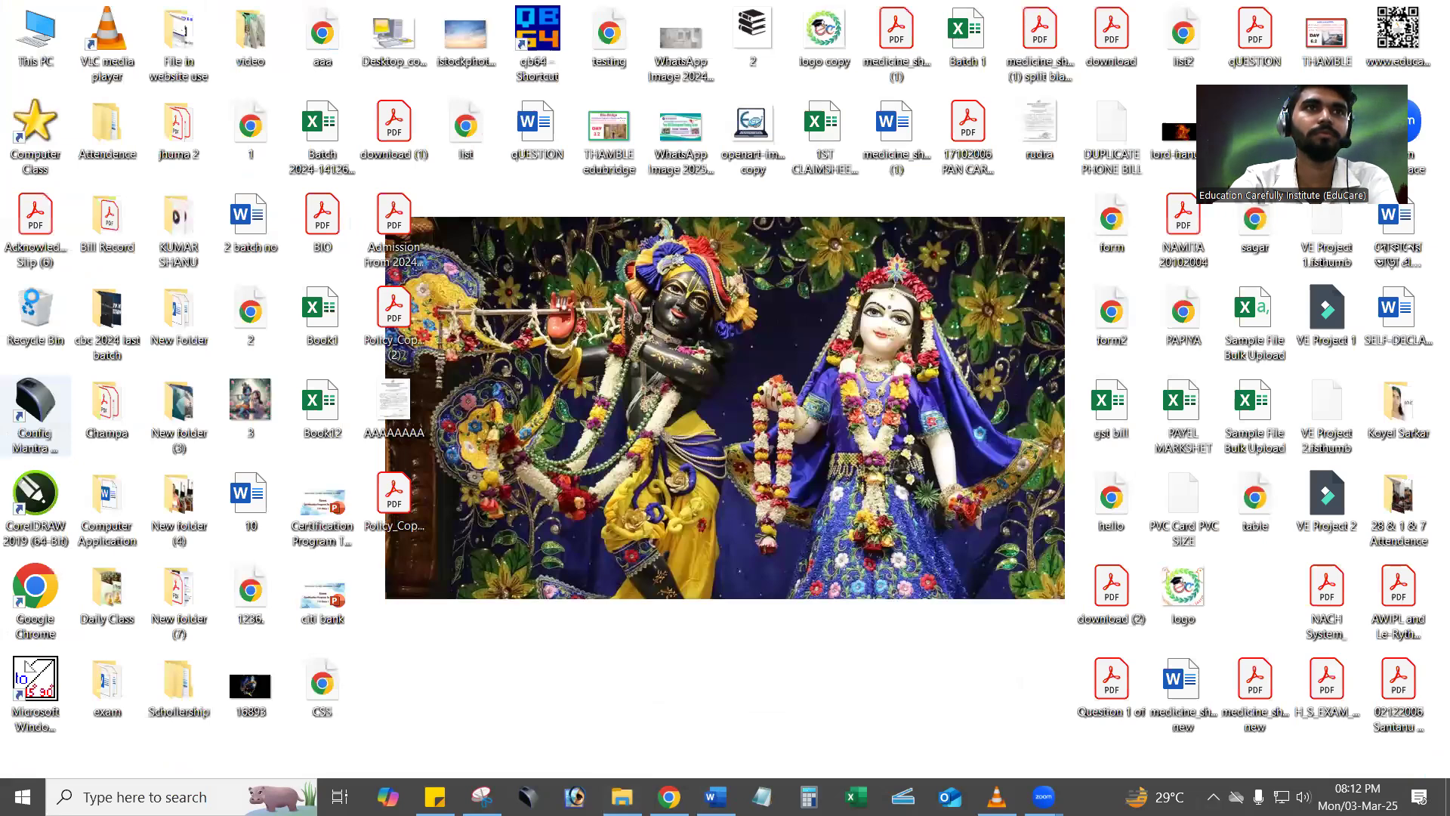
double_click(32, 302)
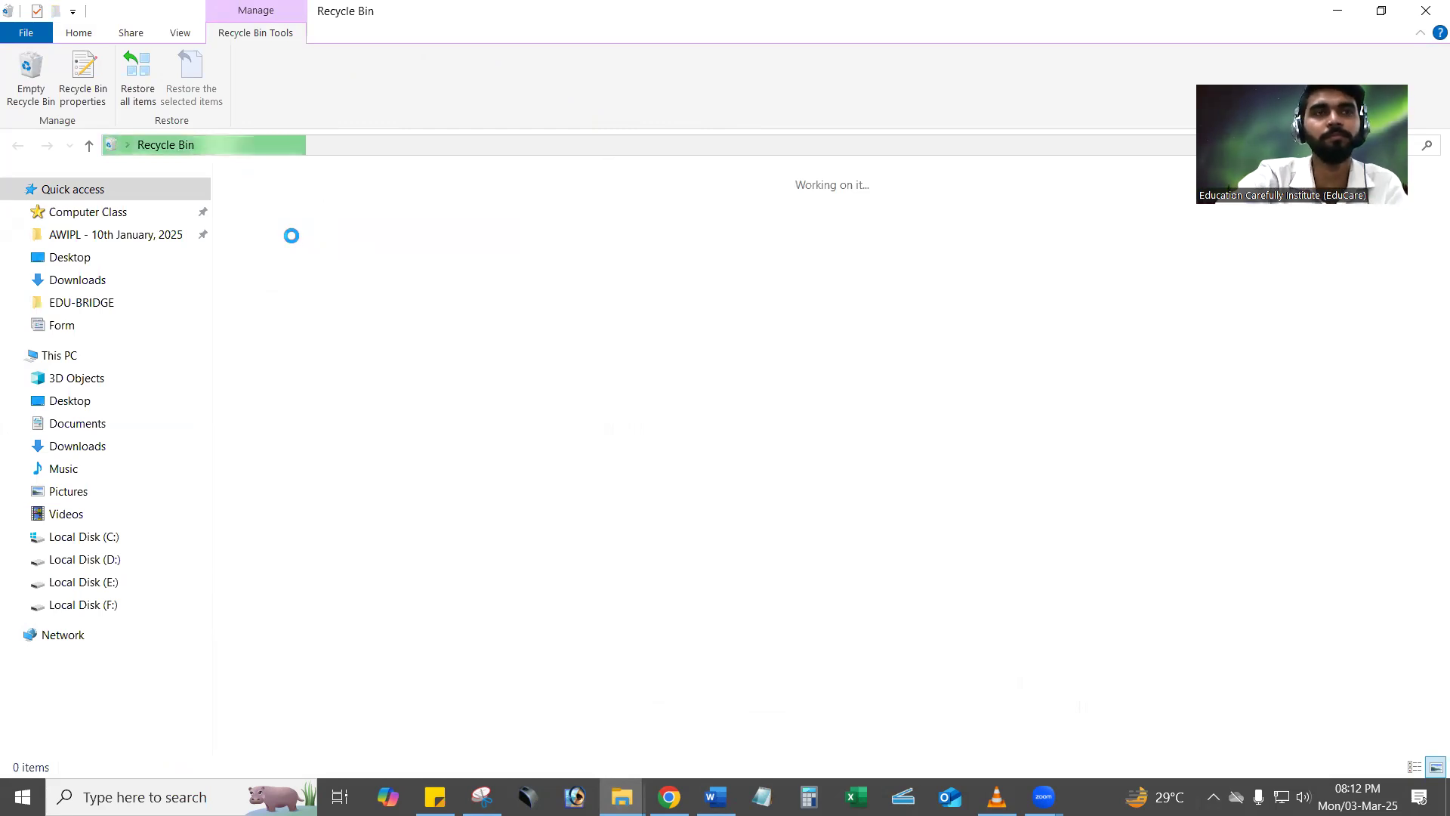
click(293, 241)
right_click(293, 242)
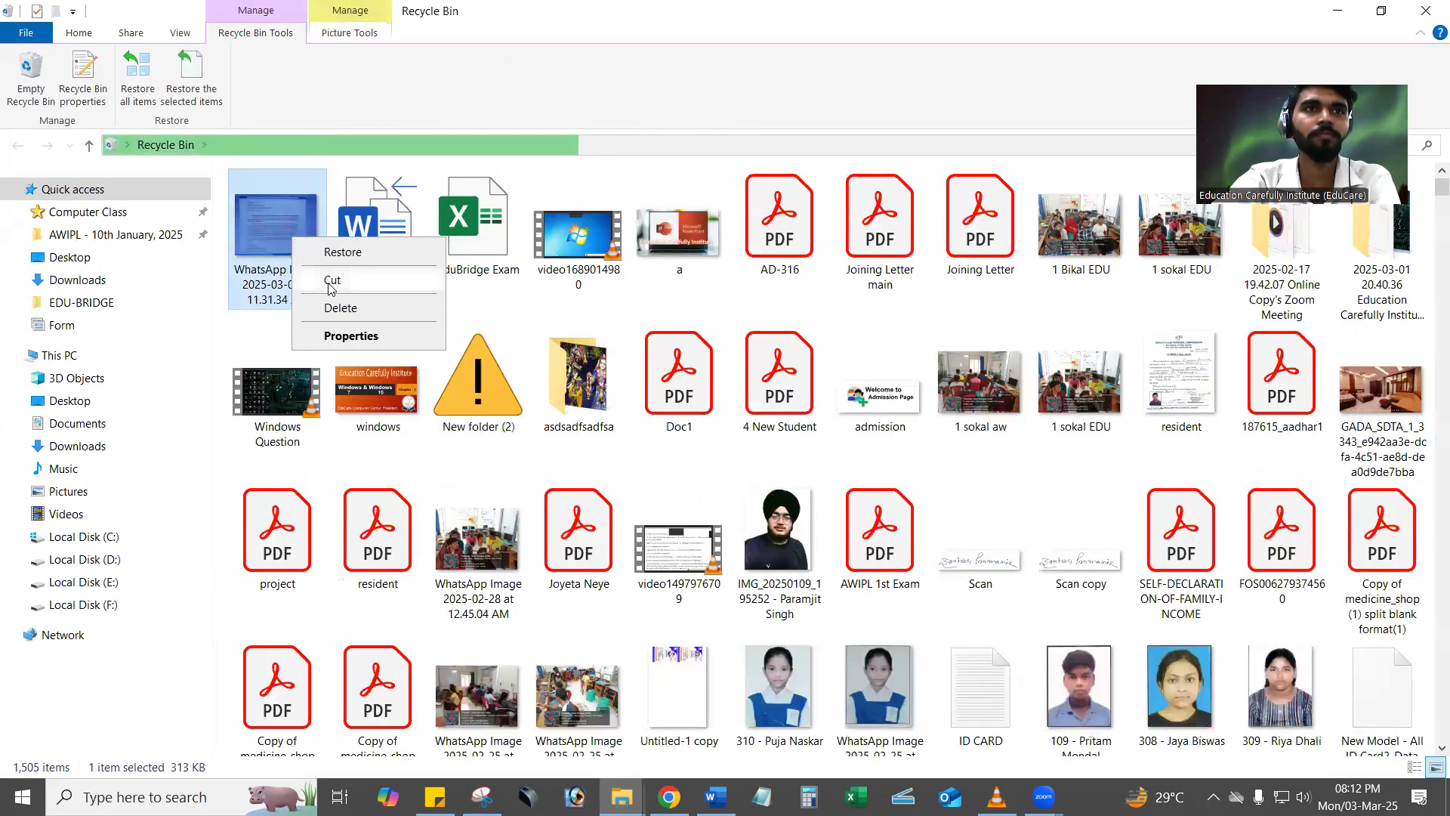
click(332, 247)
click(1428, 9)
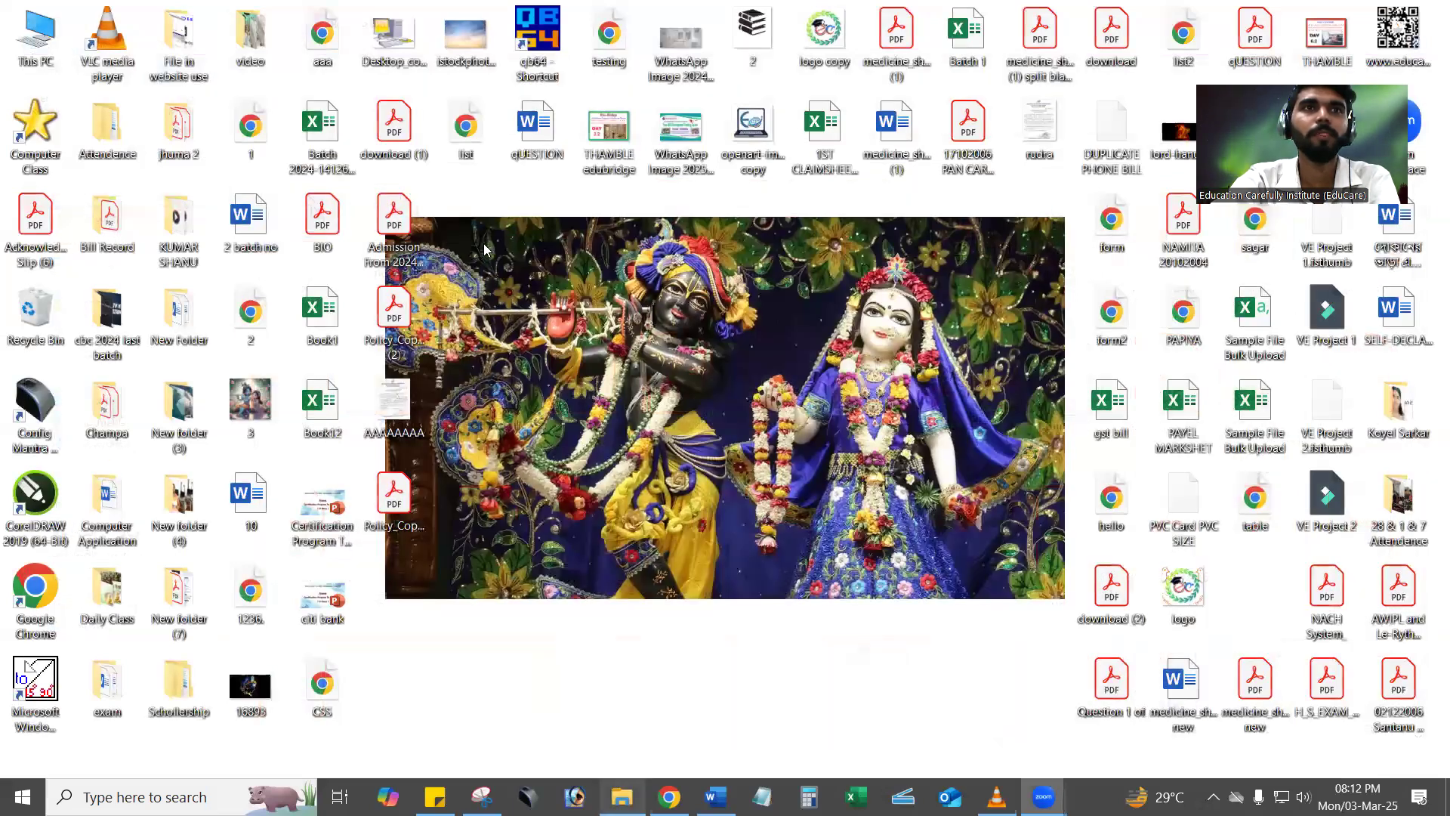
Open WhatsApp Image 2025-03-03 at 11.31.34 AM in a maximized viewer and enlarge it to 133% to read the photographed letter.
key(alt+Tab)
double_click(485, 243)
double_click(519, 120)
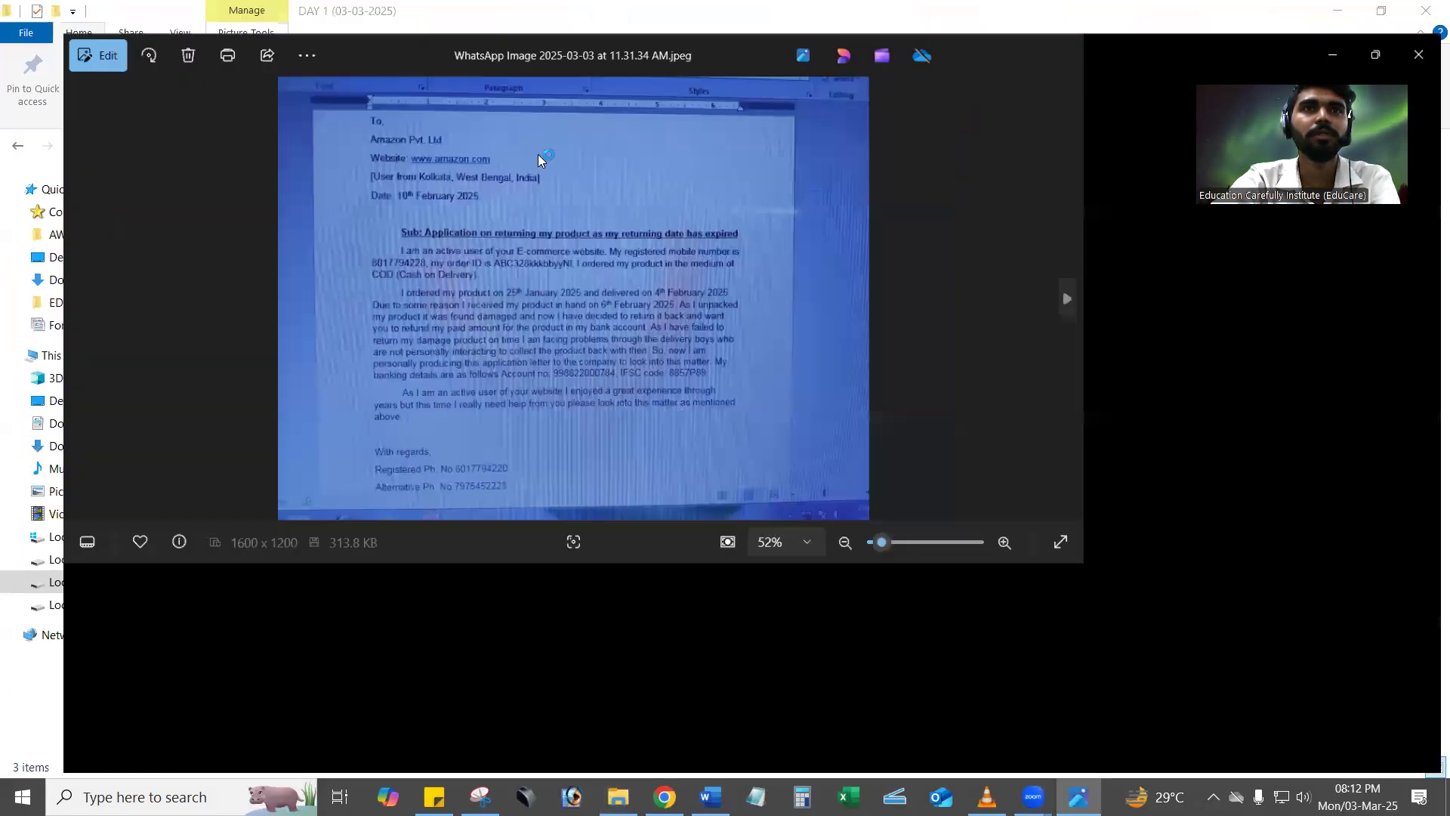
scroll(600, 335, up, 3)
drag(598, 334, 621, 492)
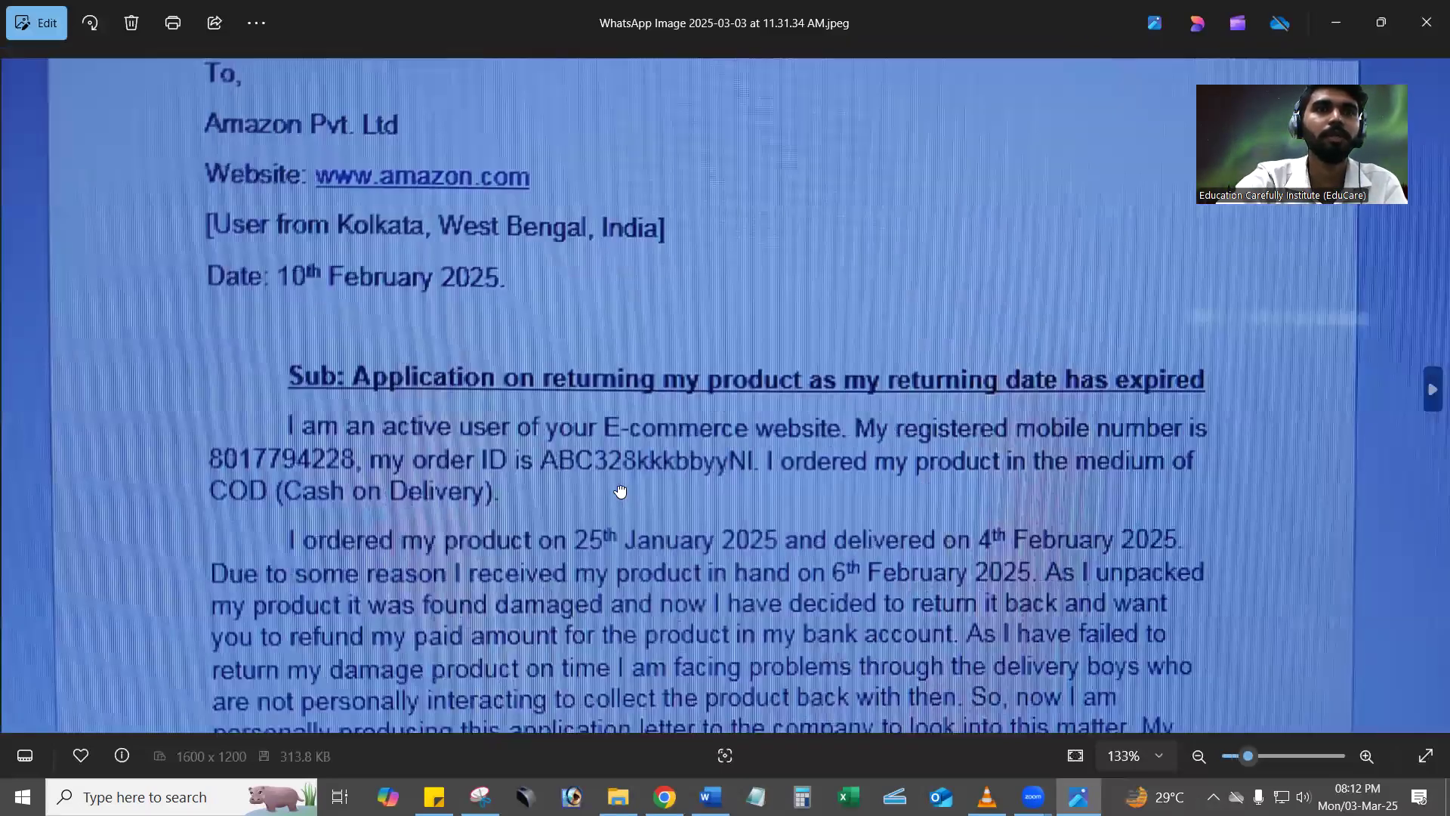
scroll(605, 420, down, 3)
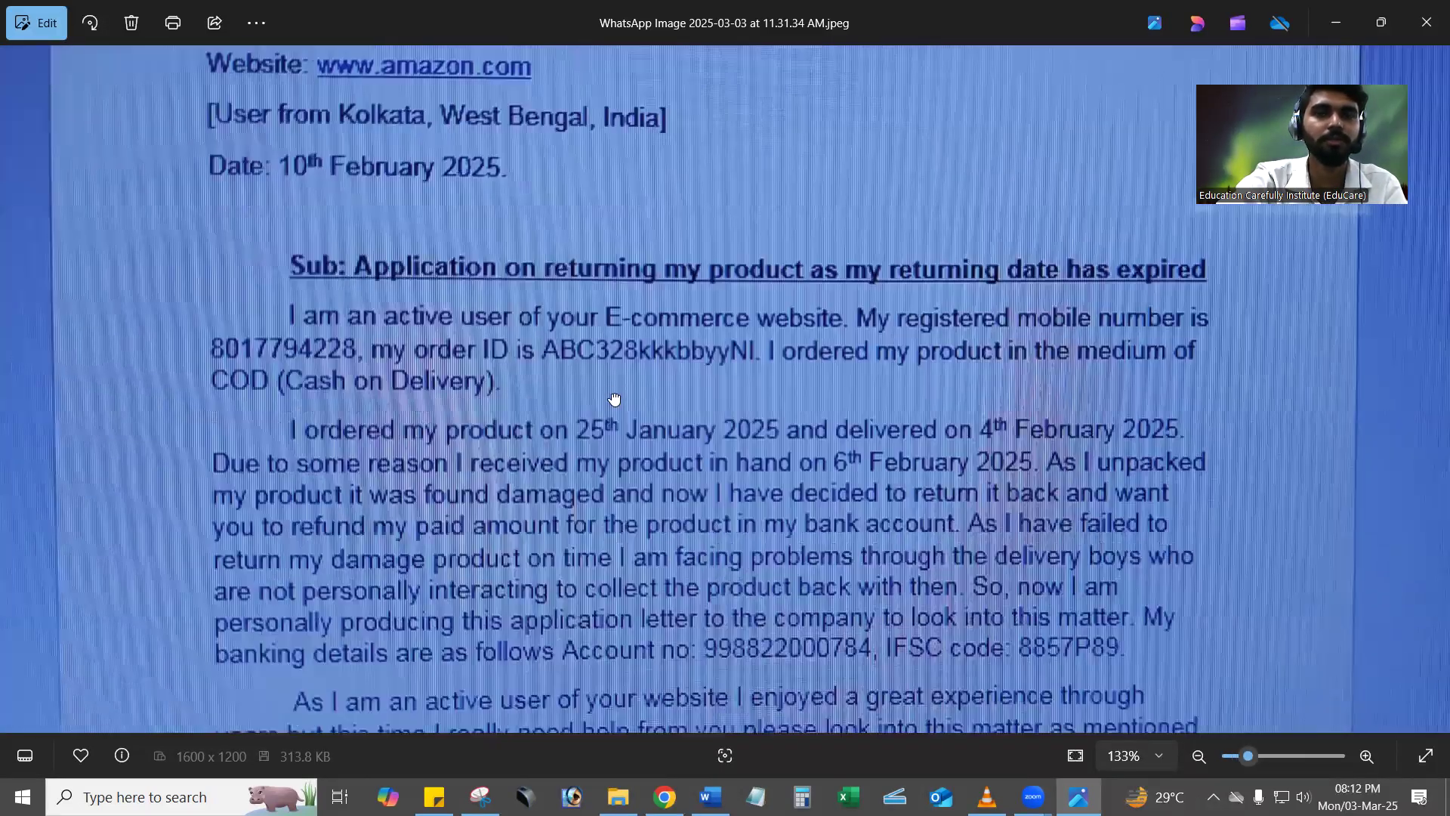
Read the rest of the enlarged letter photo down to the closing contact lines and close the viewer.
scroll(608, 453, down, 2)
scroll(605, 460, down, 2)
scroll(604, 417, down, 1)
scroll(597, 499, down, 2)
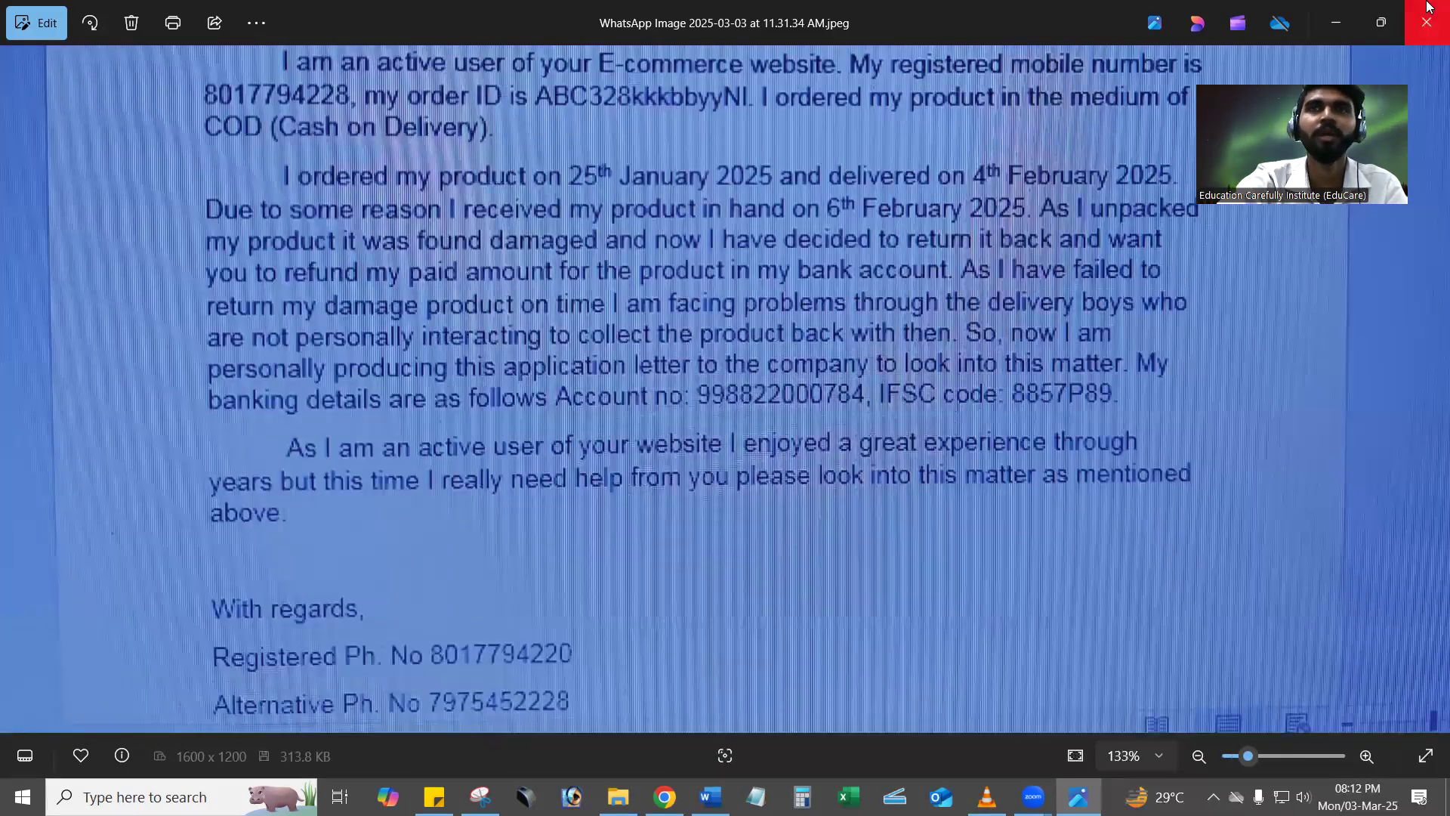
click(1428, 7)
Open WhatsApp Image 2025-03-03 at 11.31.35 AM, enlarge it to 100% to read the refund letter, and close it.
click(381, 237)
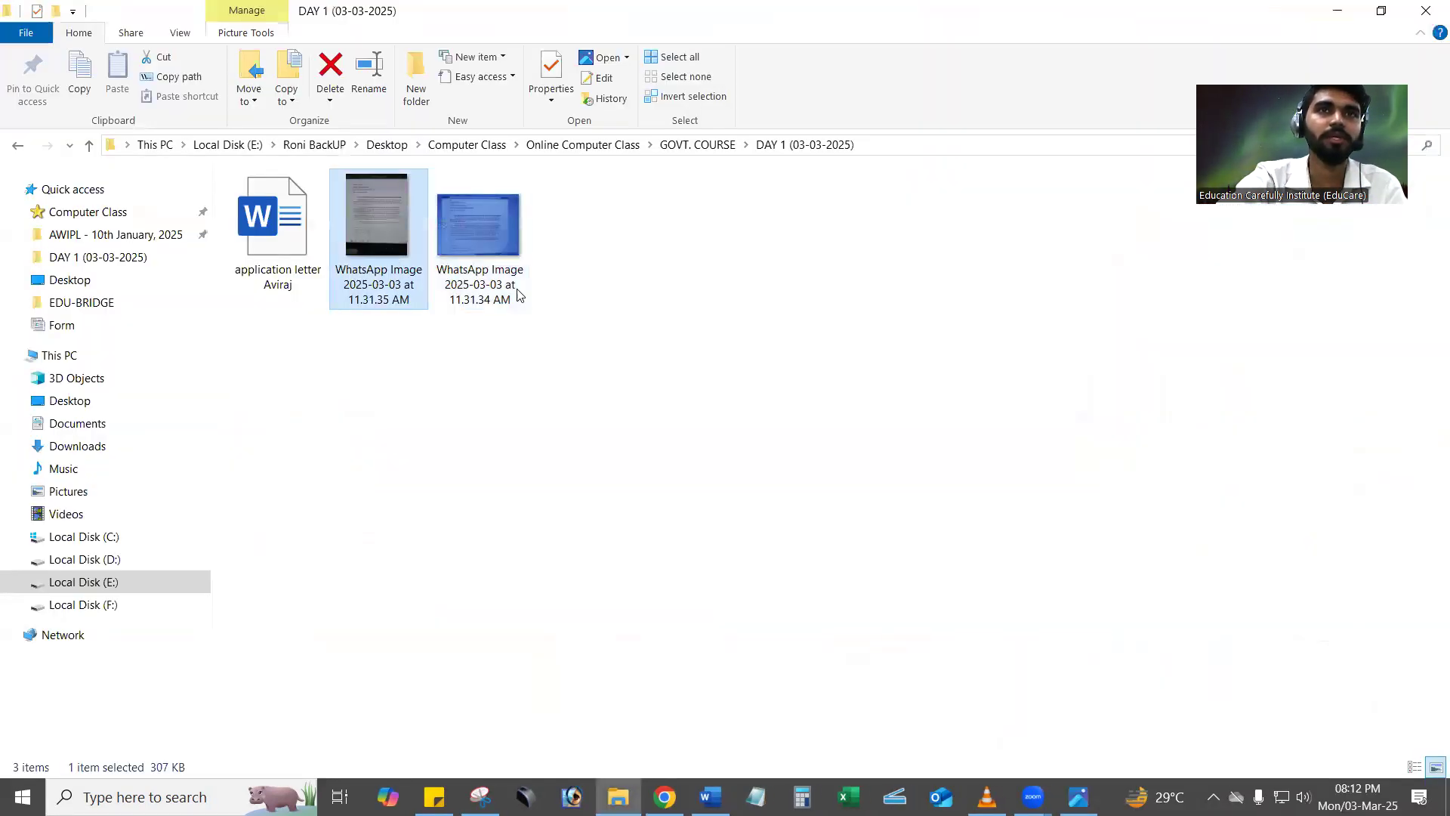
click(1079, 797)
double_click(667, 385)
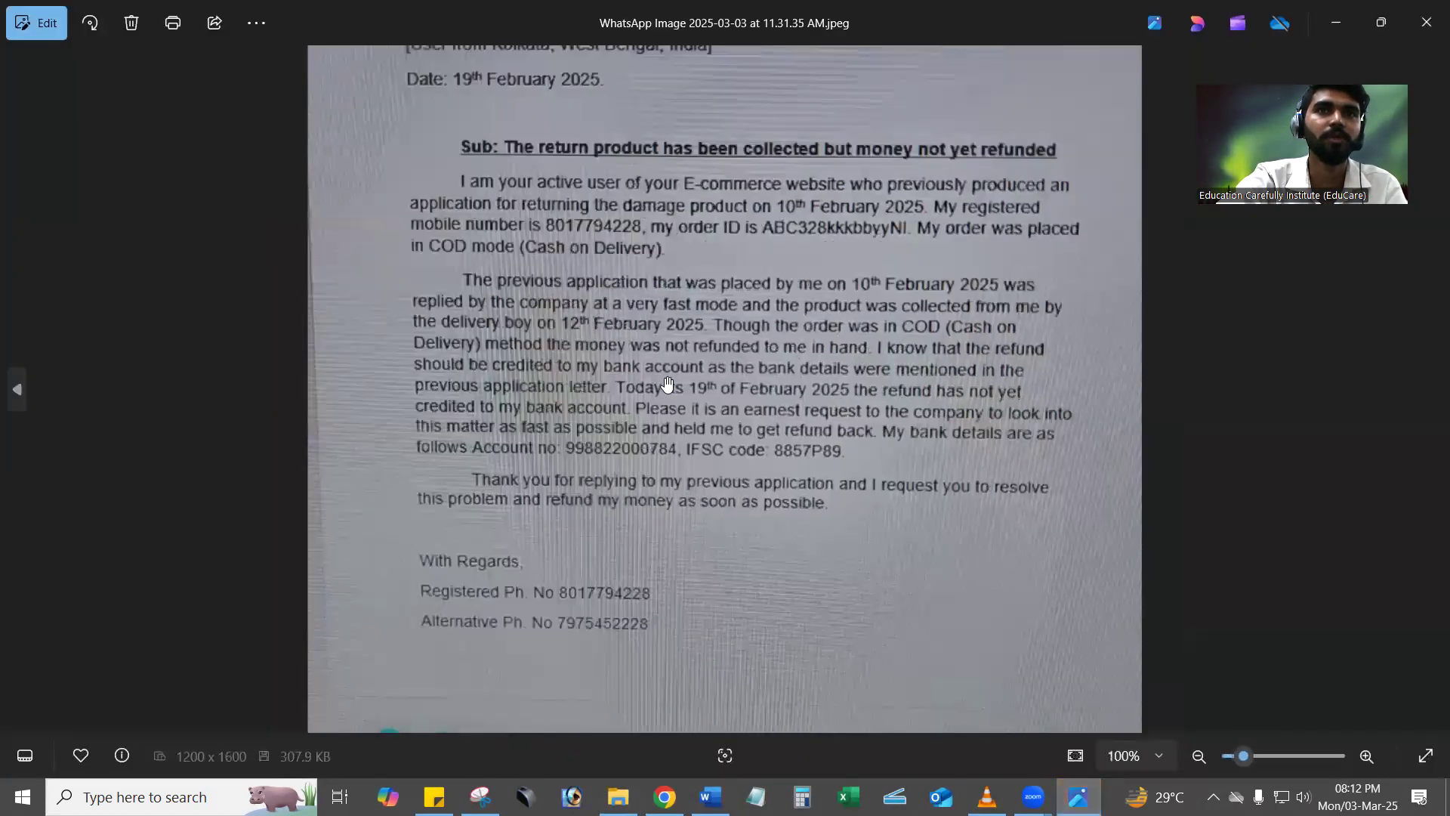
scroll(677, 408, up, 3)
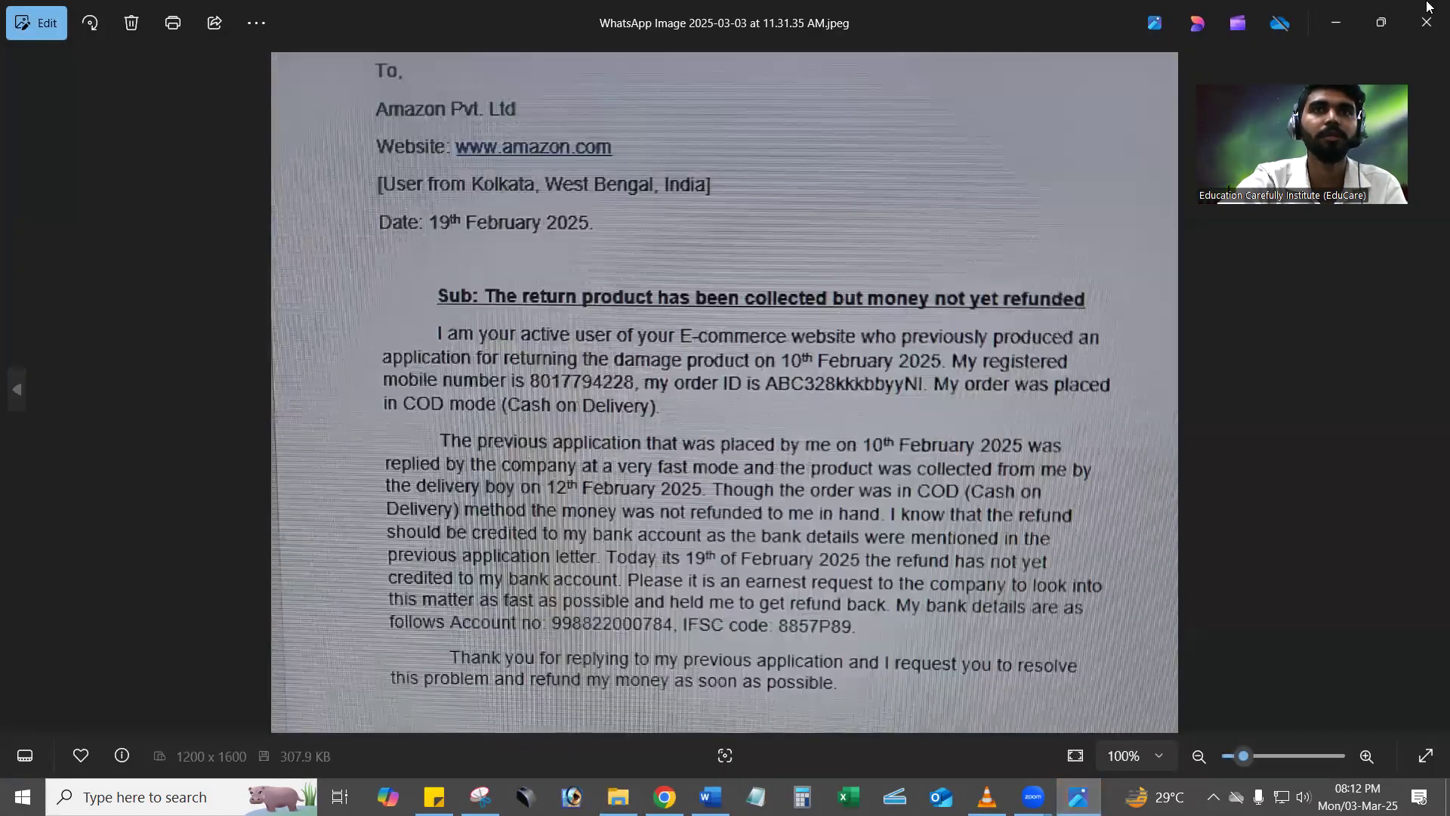
click(1429, 7)
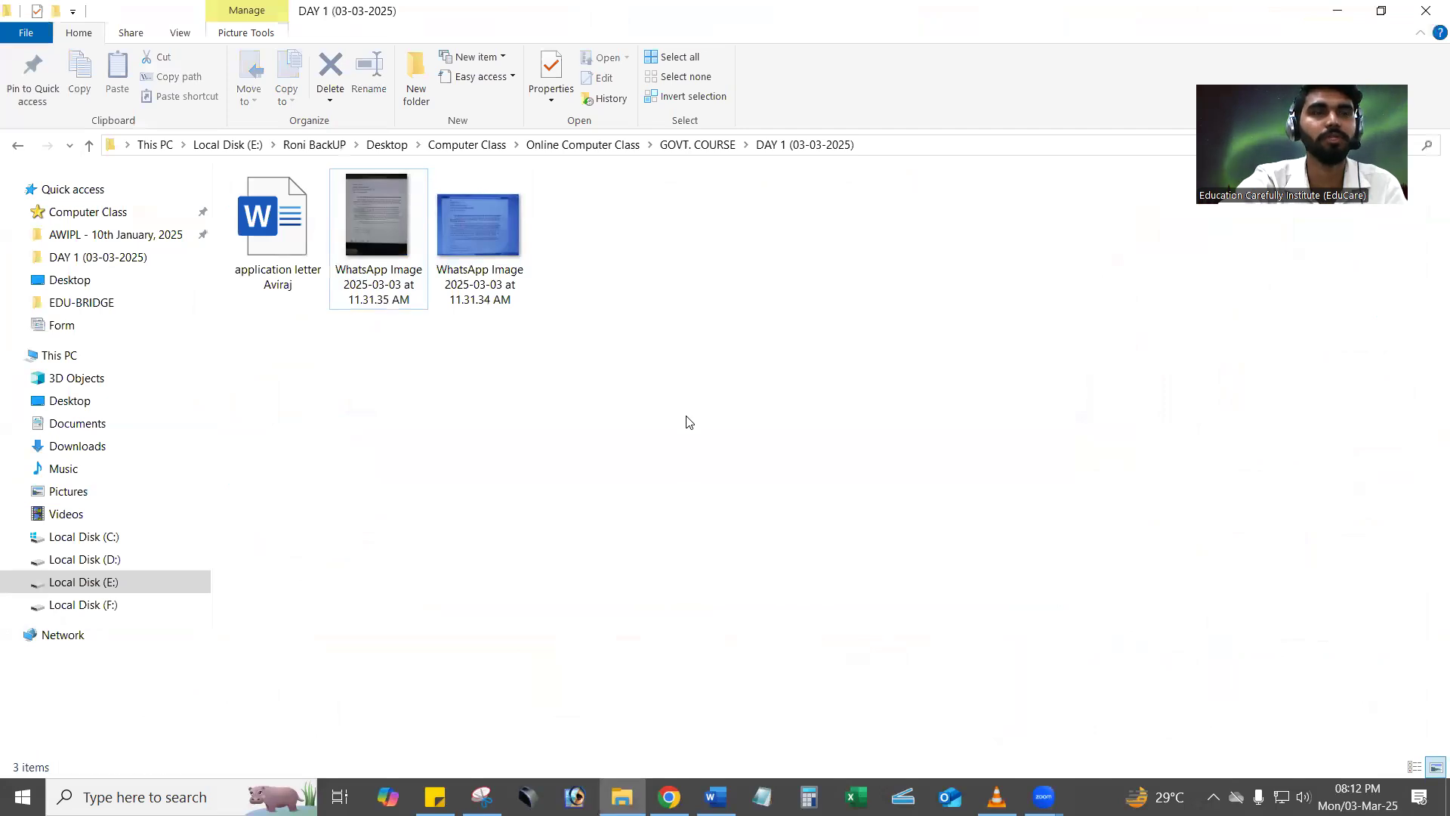
Close the image folder and the application letter, and start a new blank Word document.
click(1426, 9)
click(714, 797)
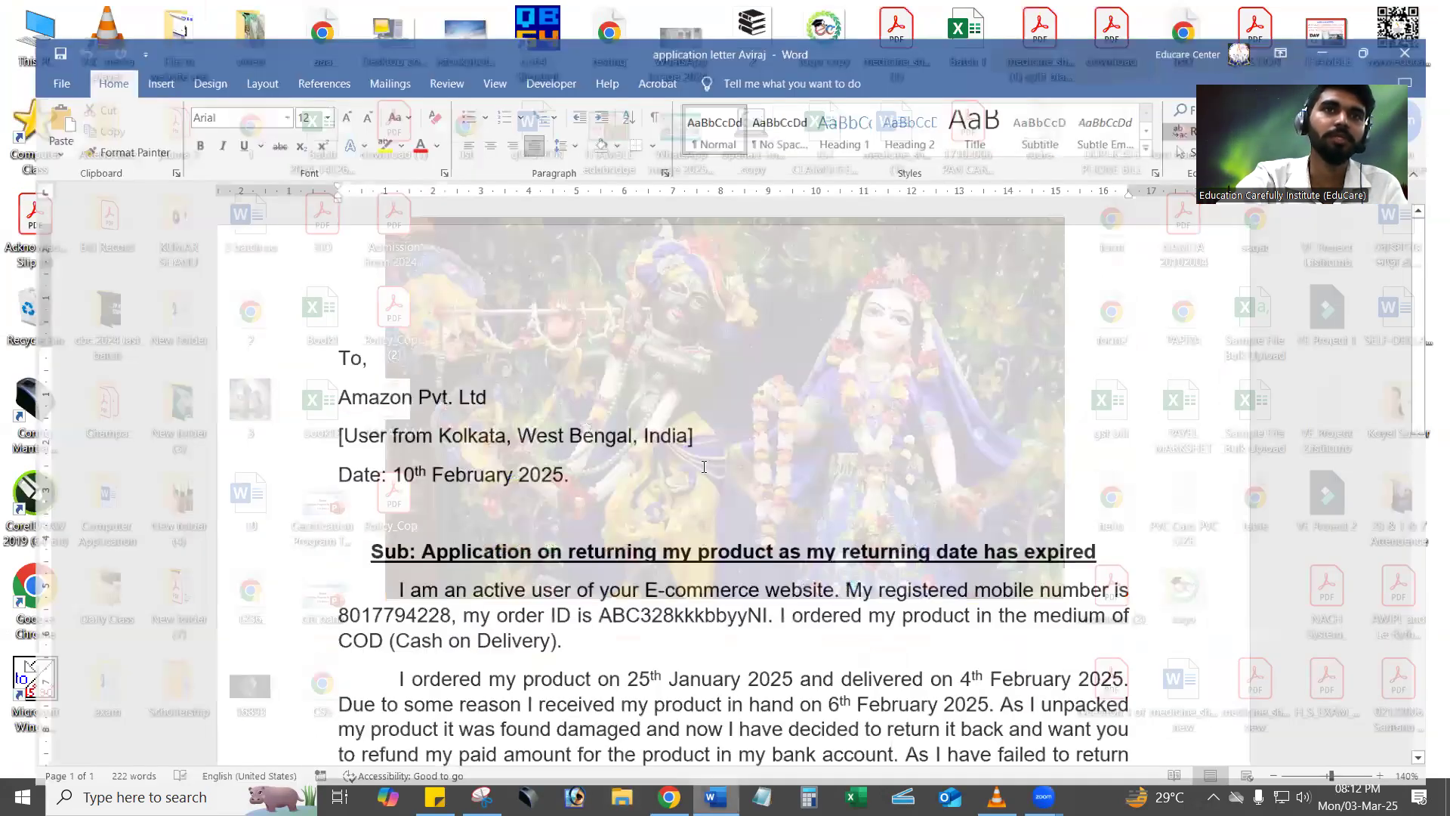
click(1428, 6)
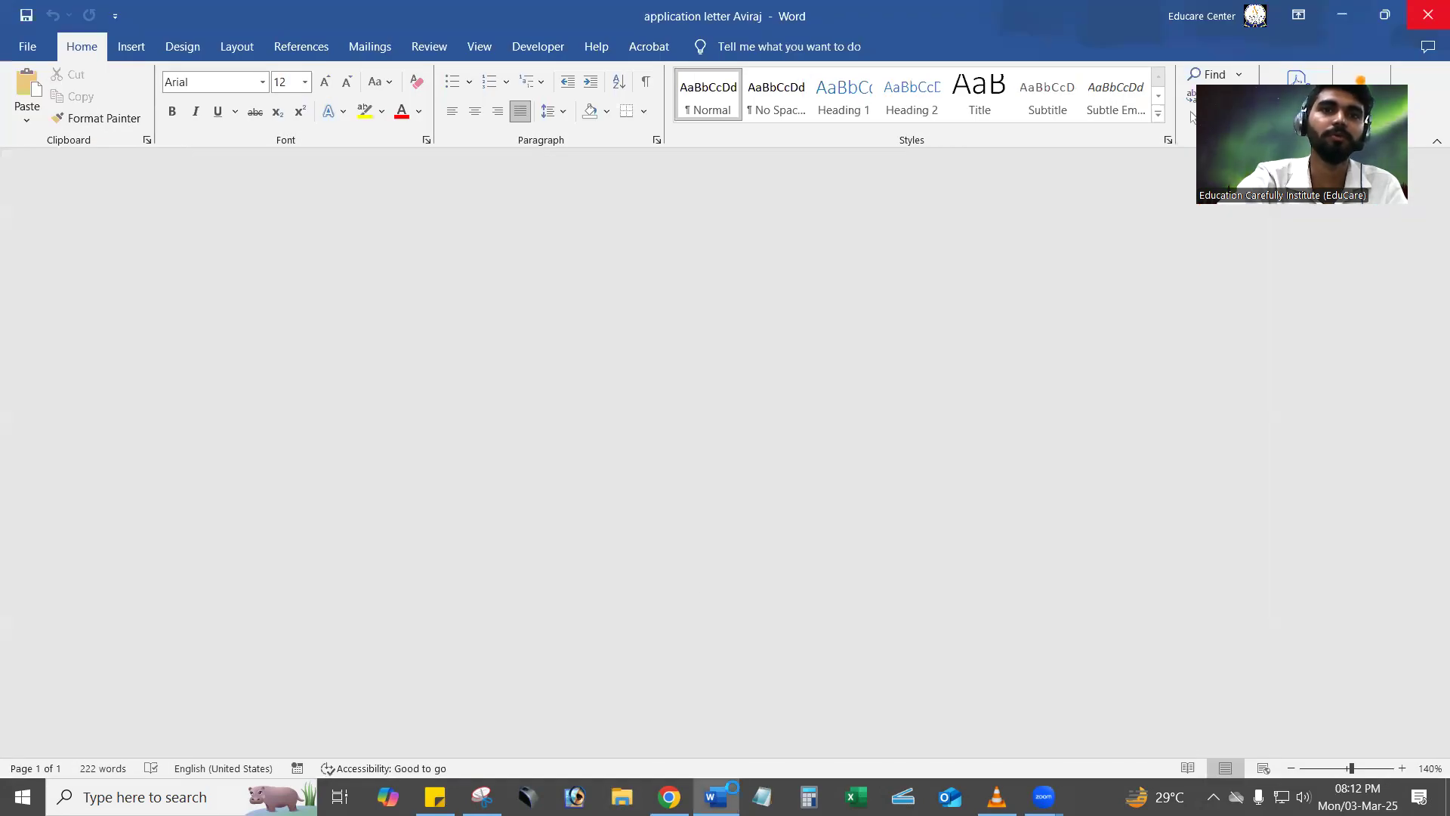
click(722, 788)
click(331, 235)
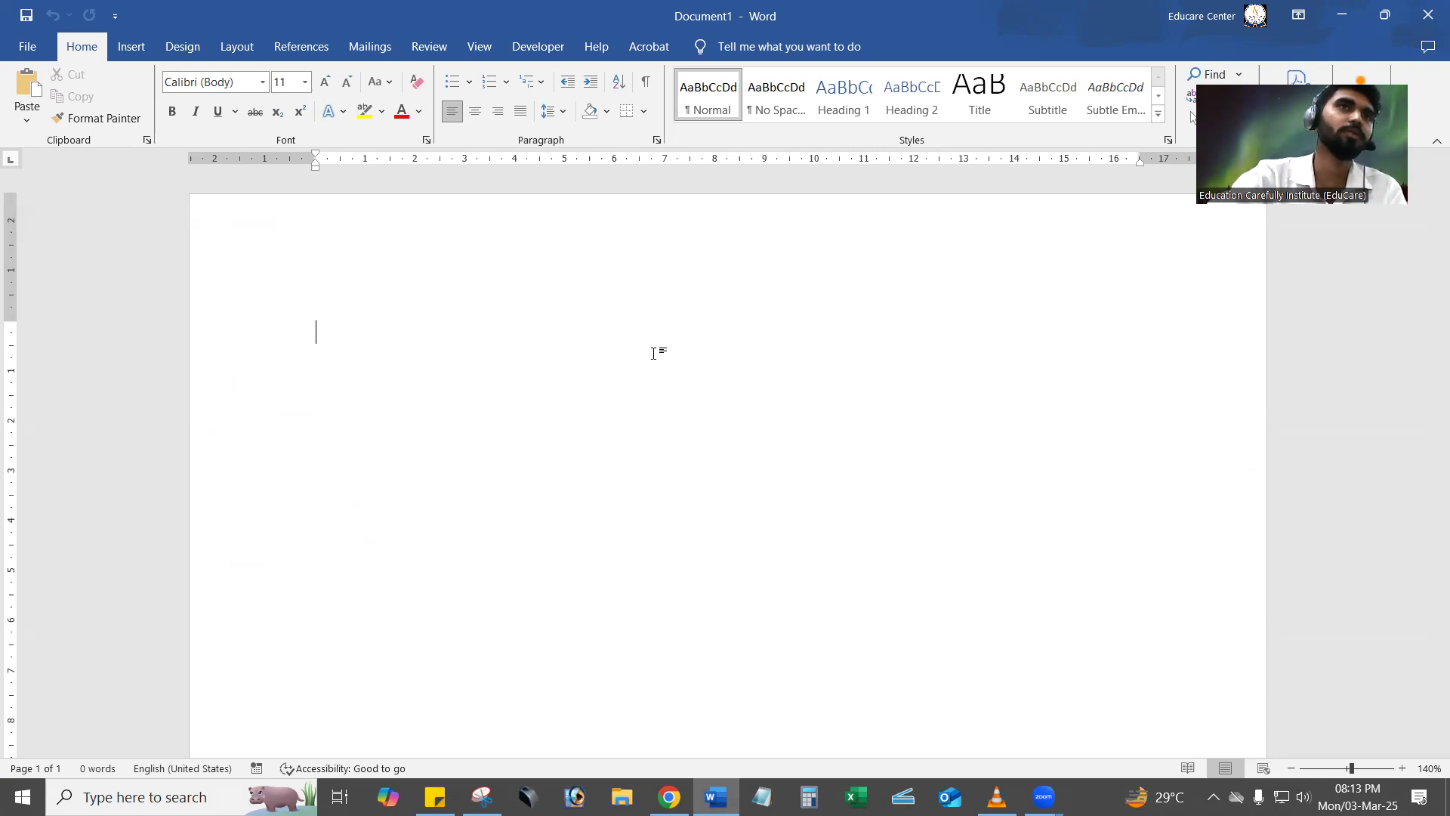
Open the fill effects for the page colour and switch the gradient to preset colours.
click(185, 47)
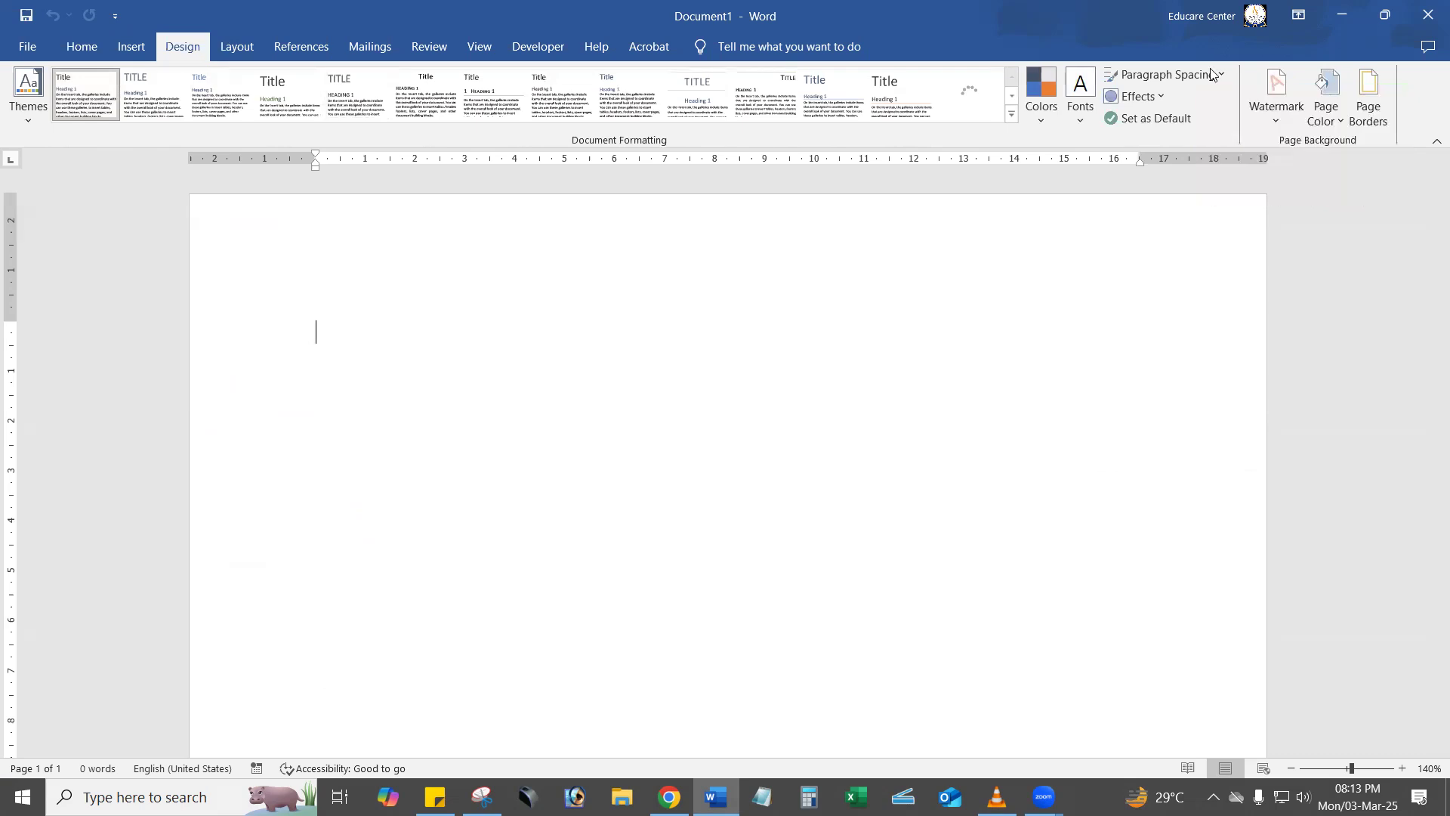
click(1334, 120)
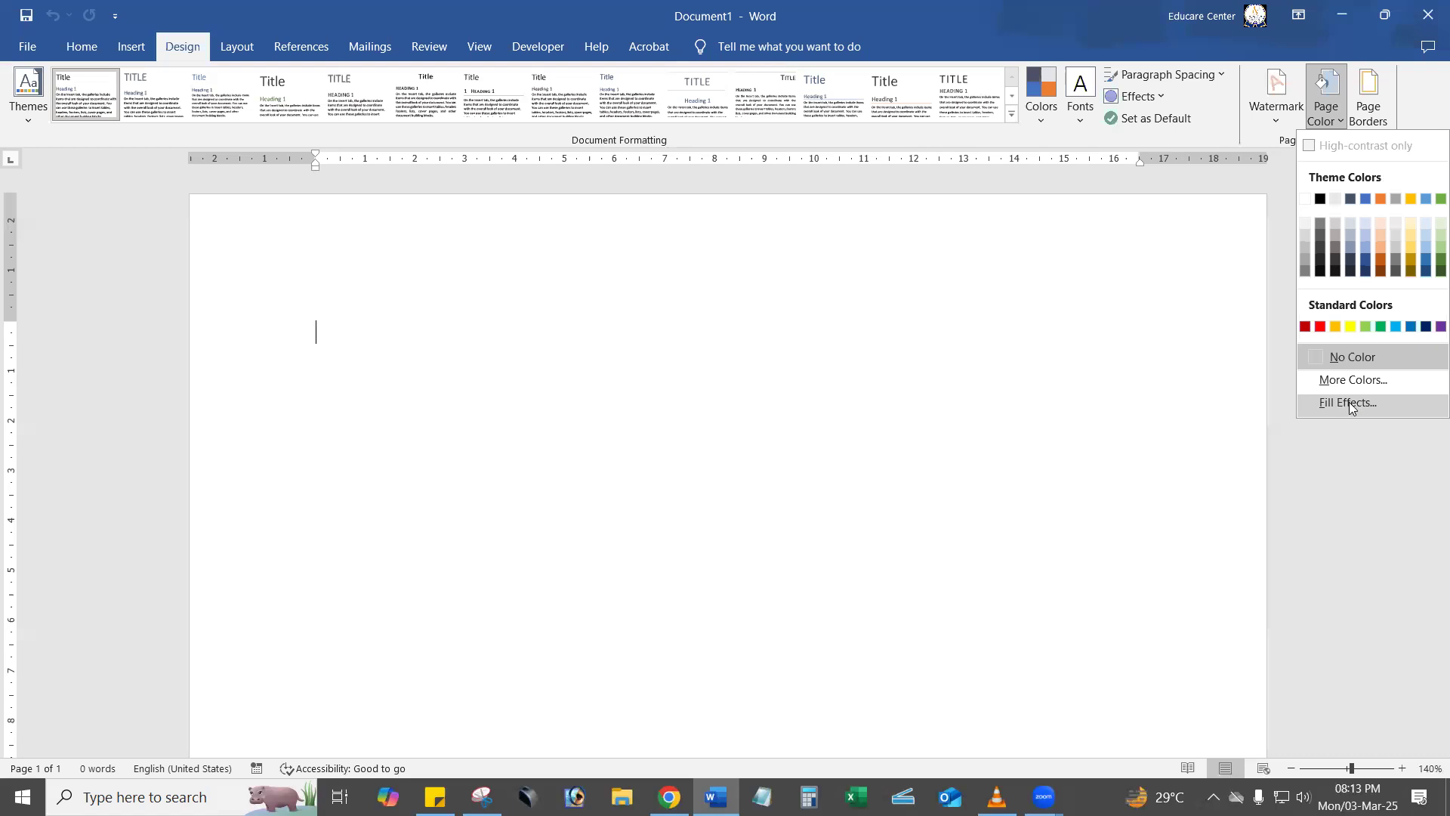
click(1350, 405)
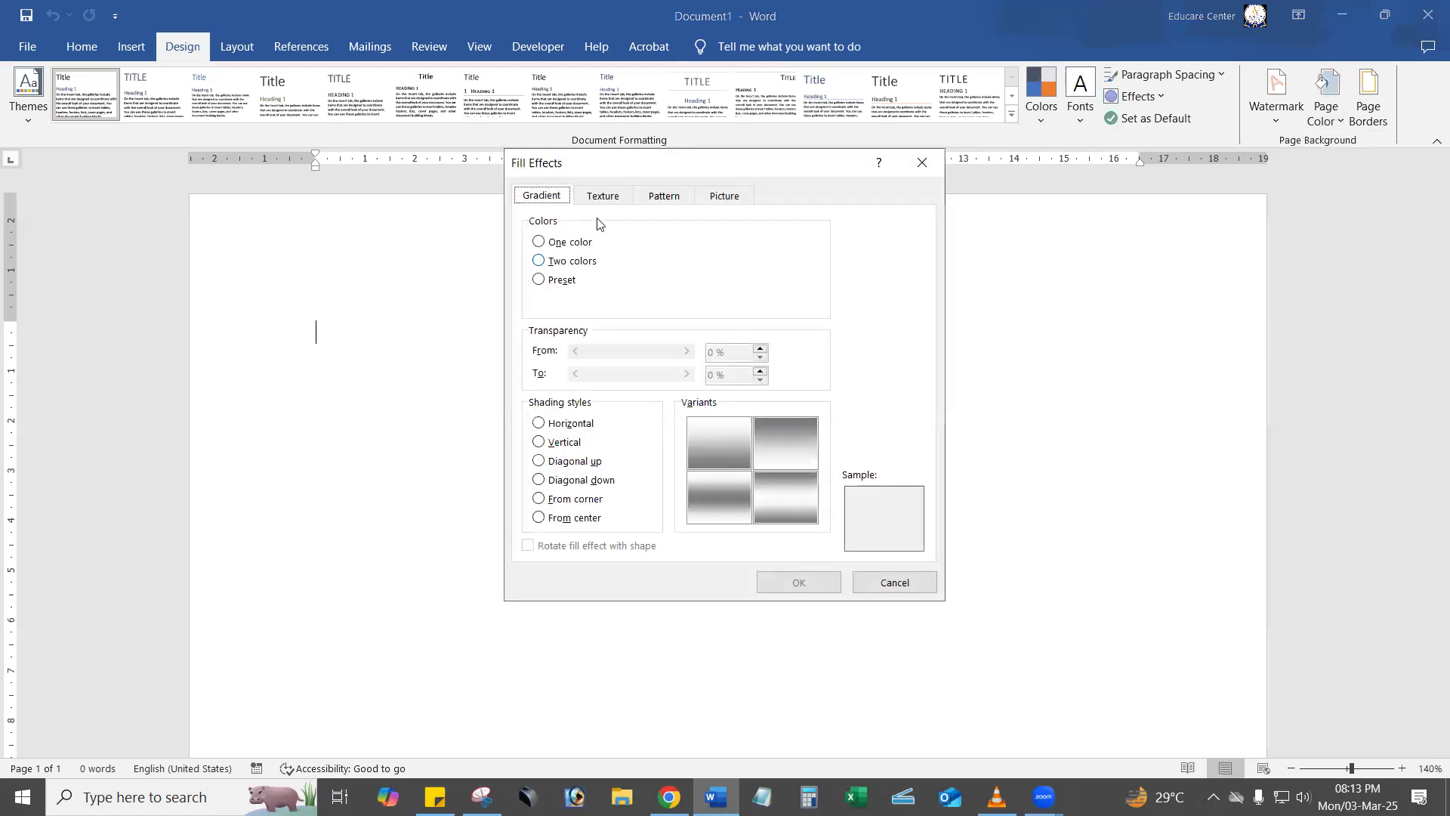
click(555, 289)
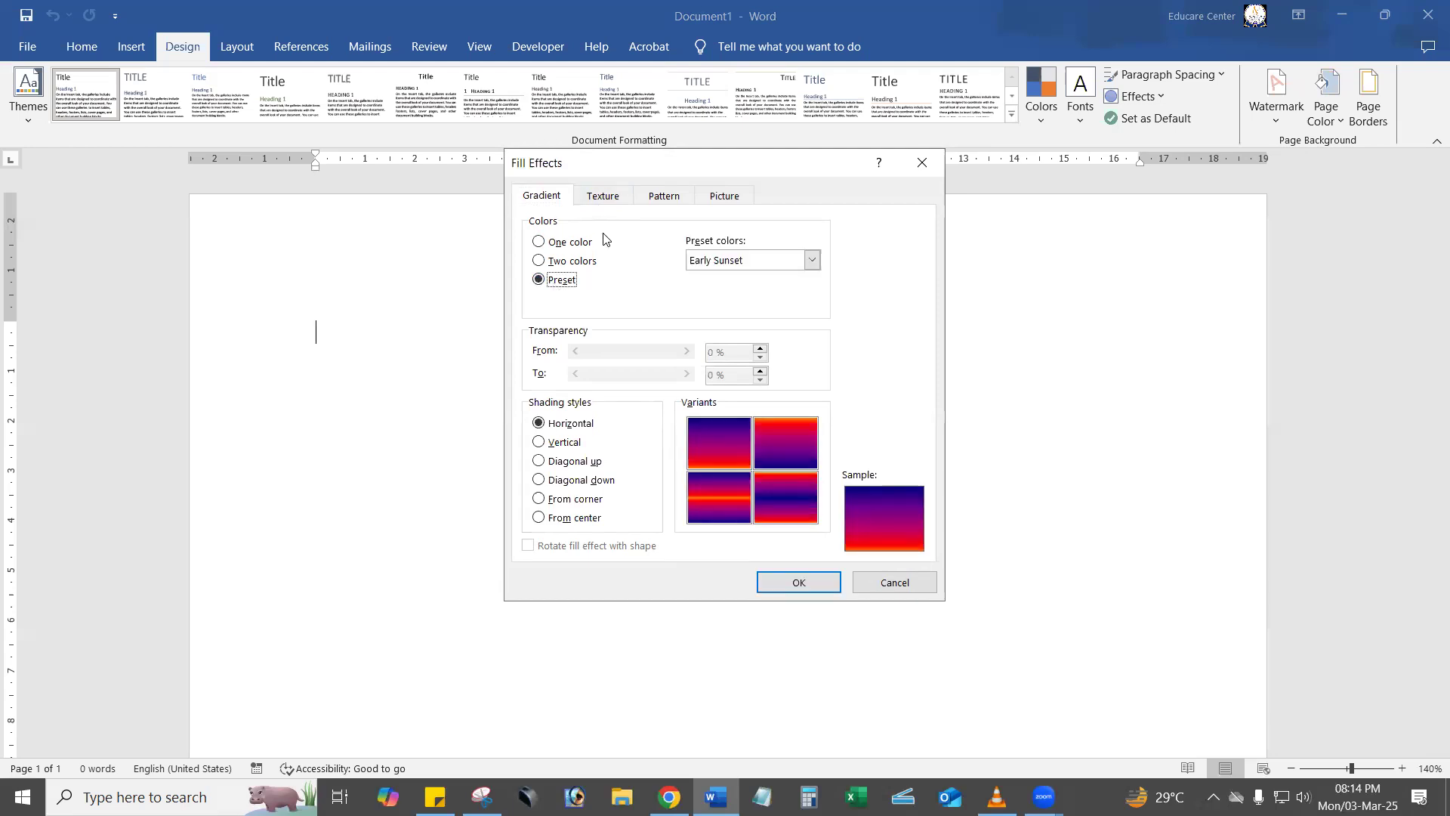
Compare several preset gradients, including Chrome II, Brass and Gold II, and choose Mahogany.
click(769, 263)
drag(814, 293, 819, 335)
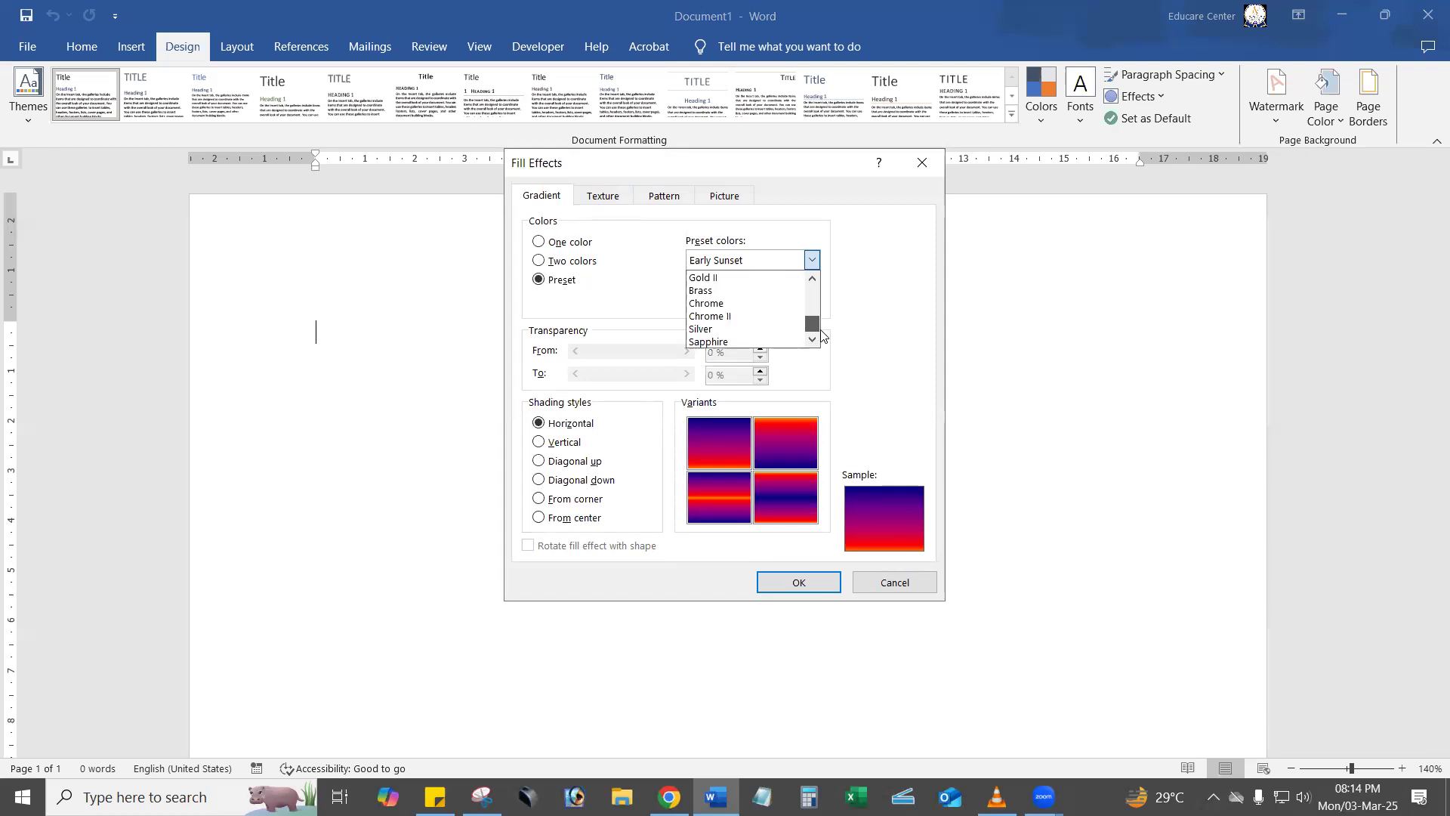
click(767, 316)
click(811, 261)
click(756, 290)
click(812, 260)
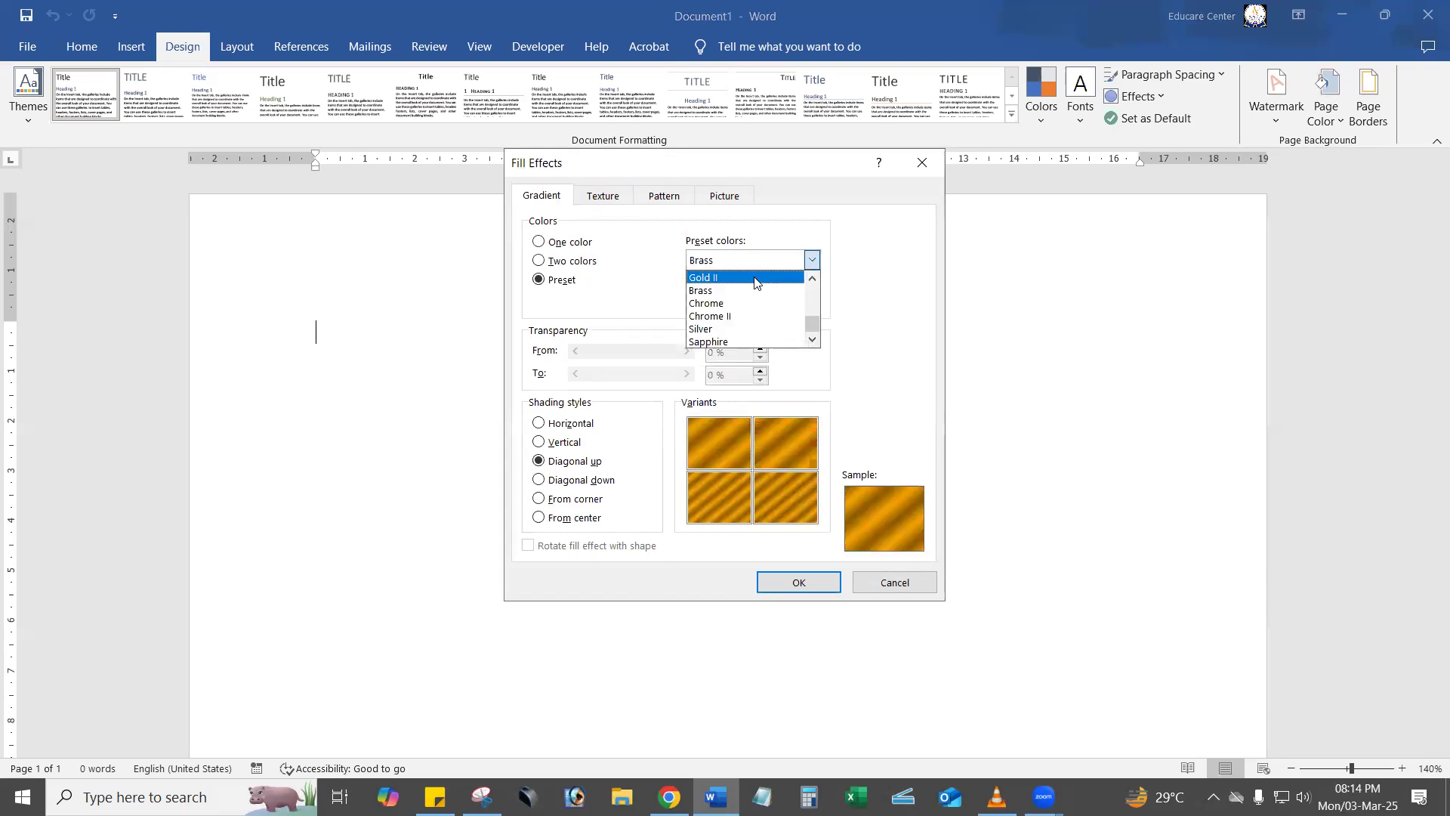
click(755, 278)
click(812, 260)
scroll(797, 306, up, 2)
click(793, 305)
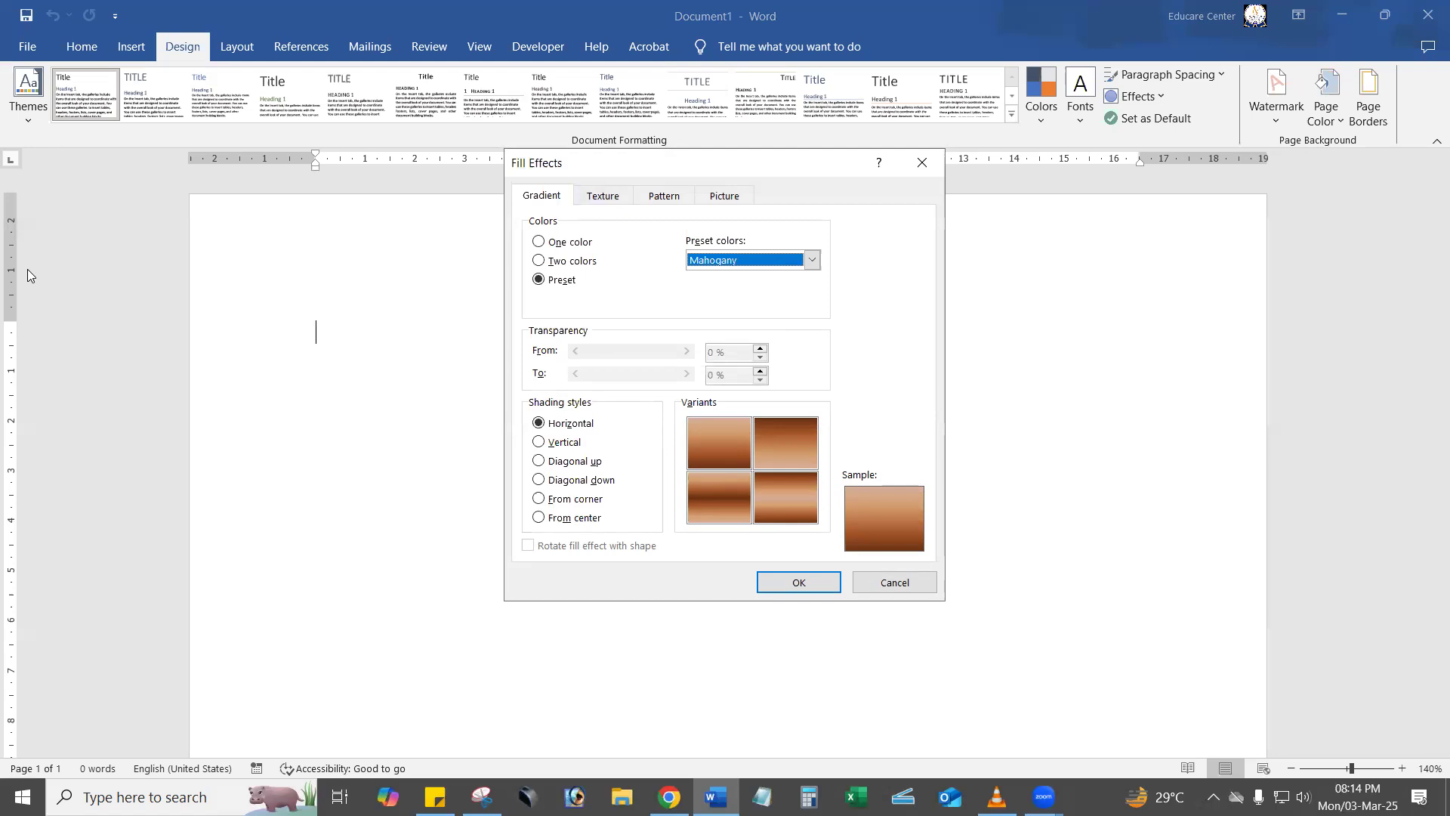
Annotate the chosen preset with a red arrow, frame the Variants and Shading styles areas in red, and clear the annotations.
click(11, 463)
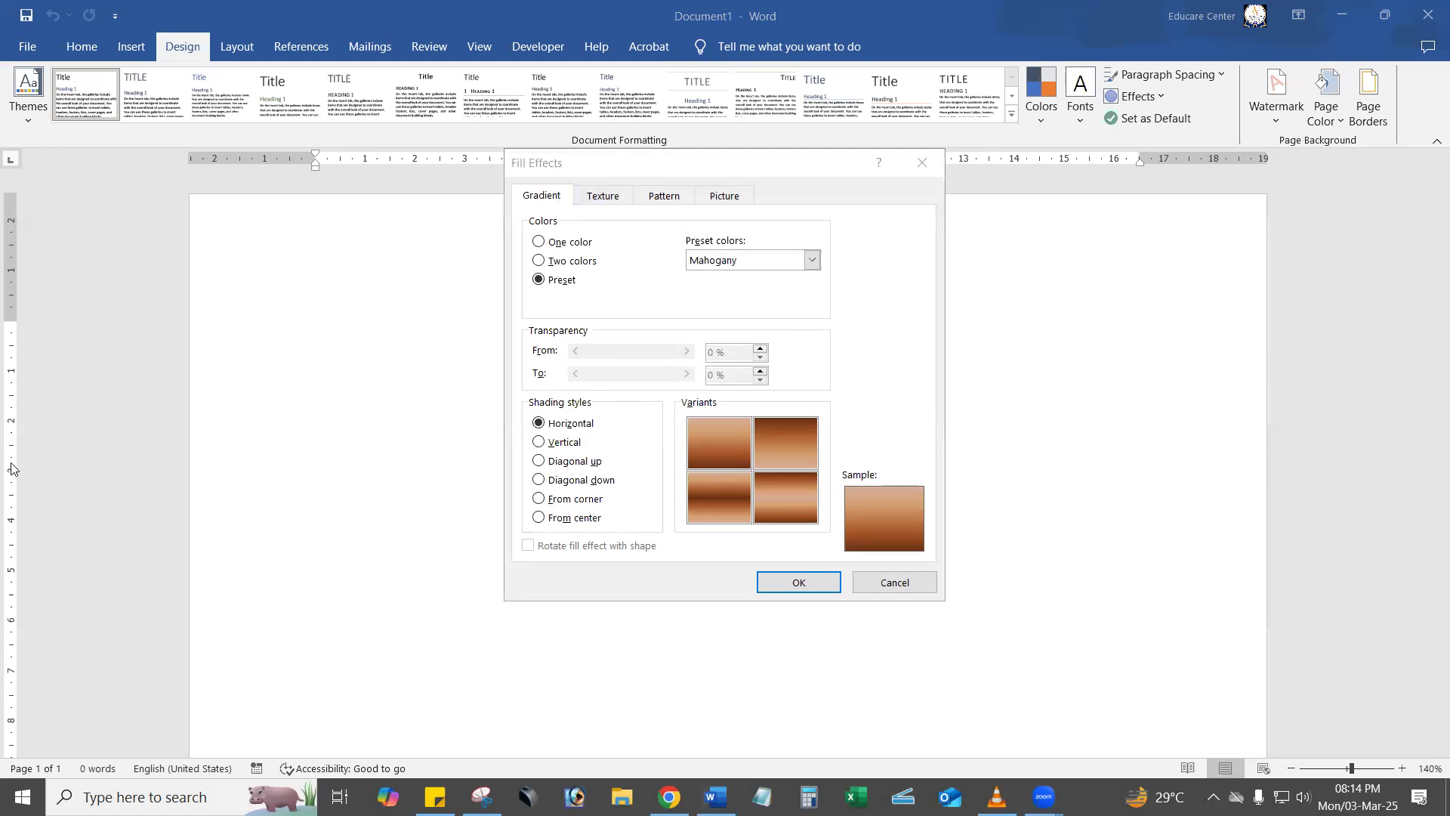
drag(395, 441, 714, 261)
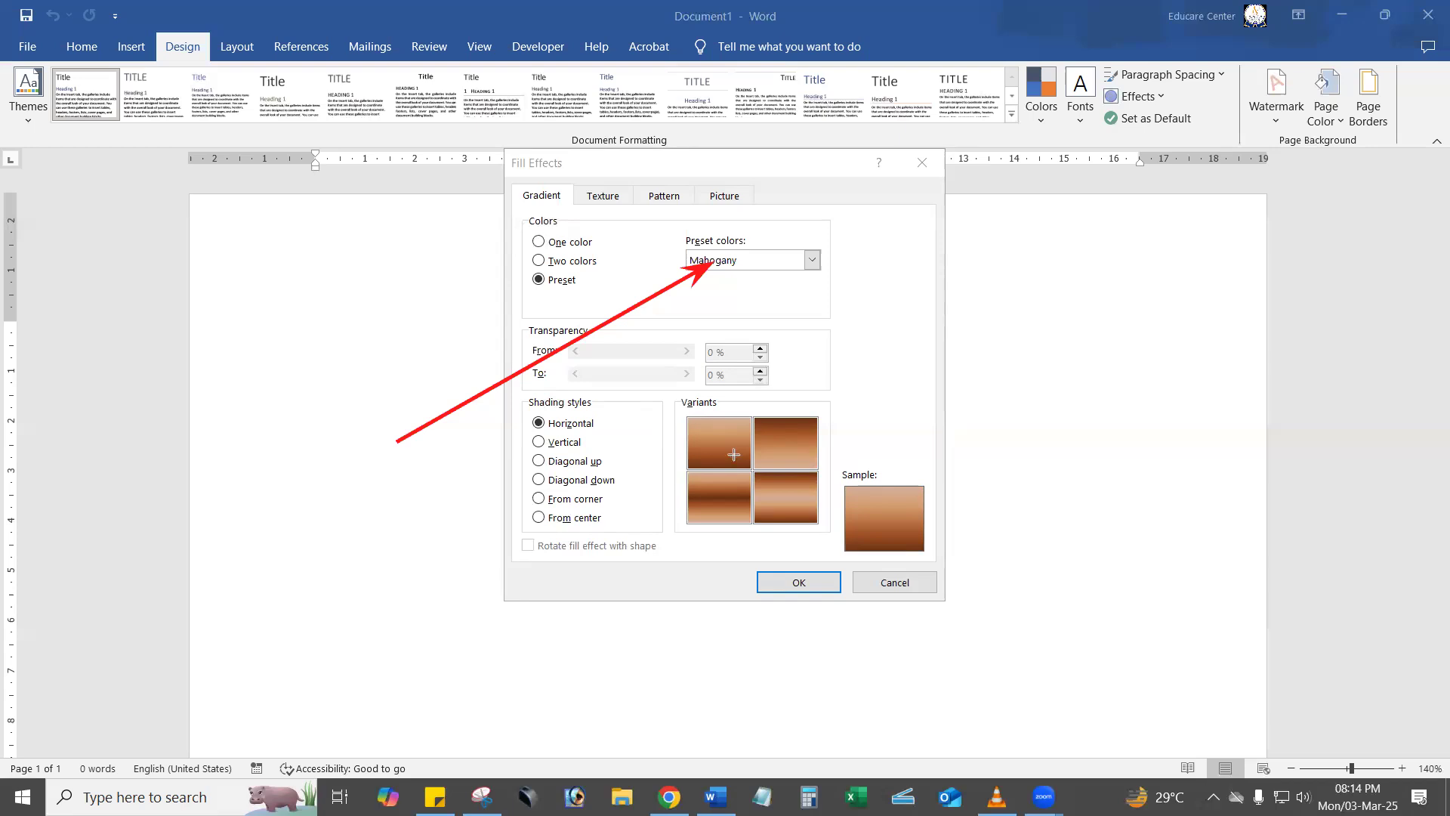
drag(652, 394, 844, 539)
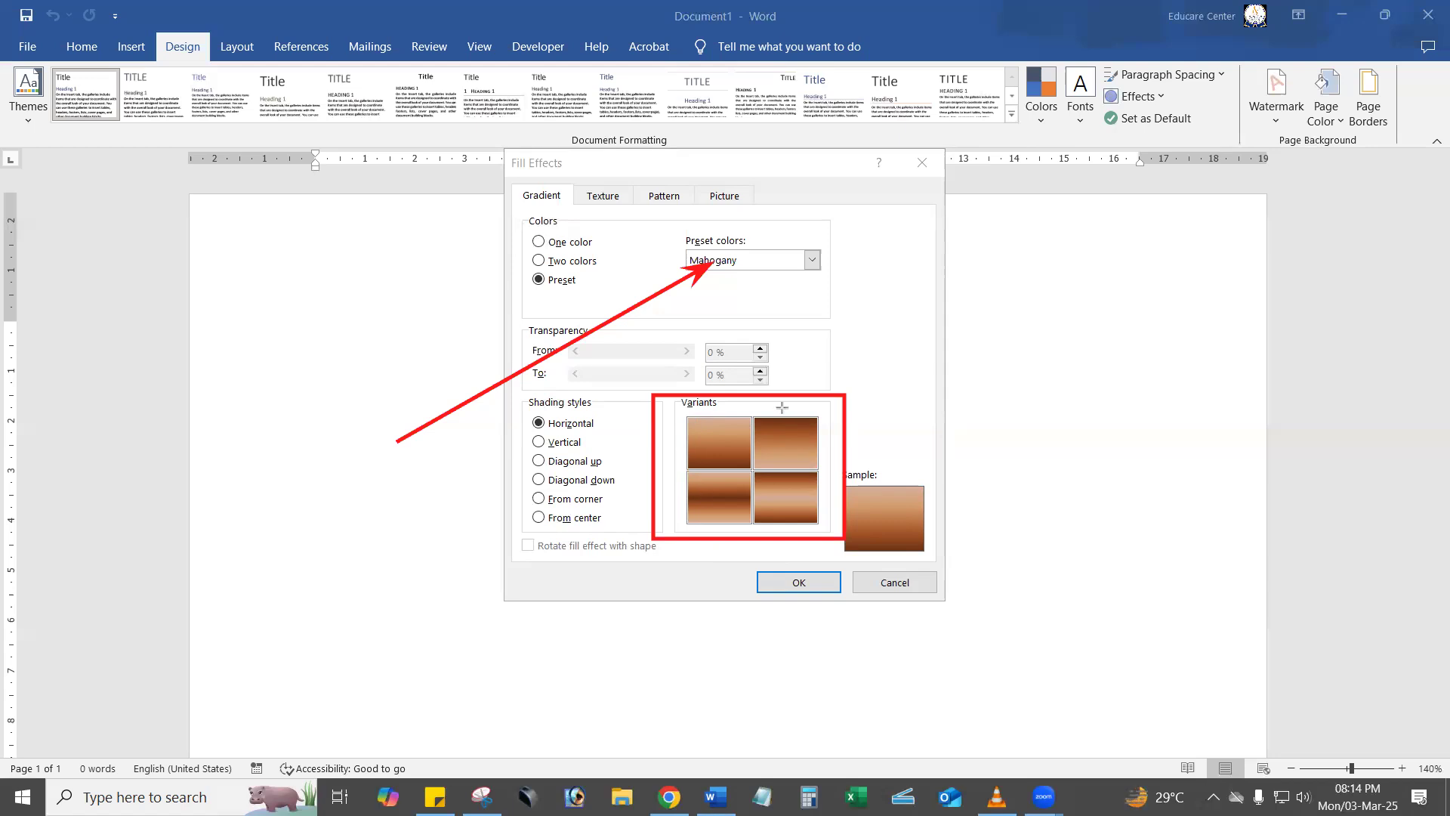
drag(520, 391, 639, 566)
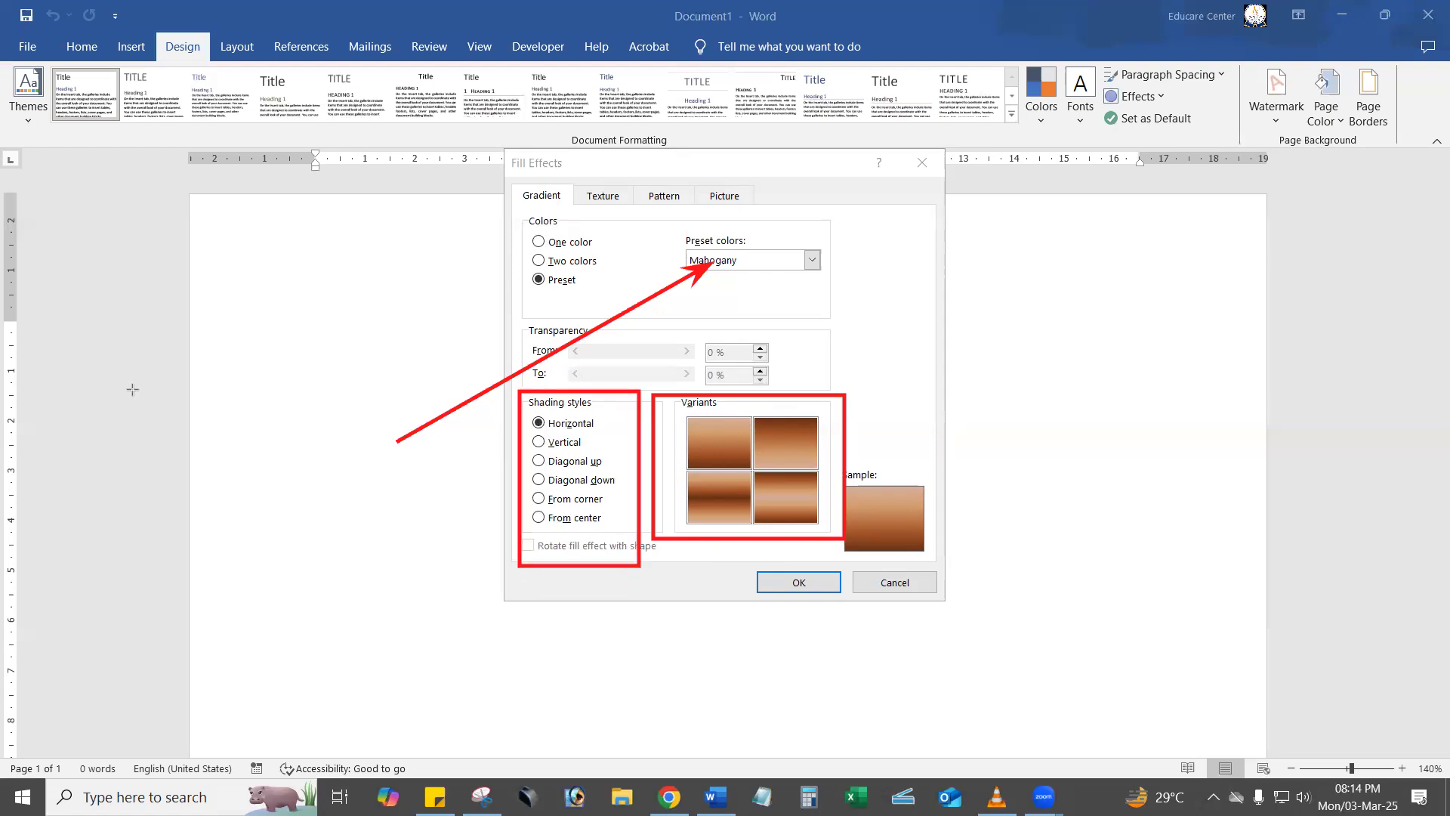
key(Escape)
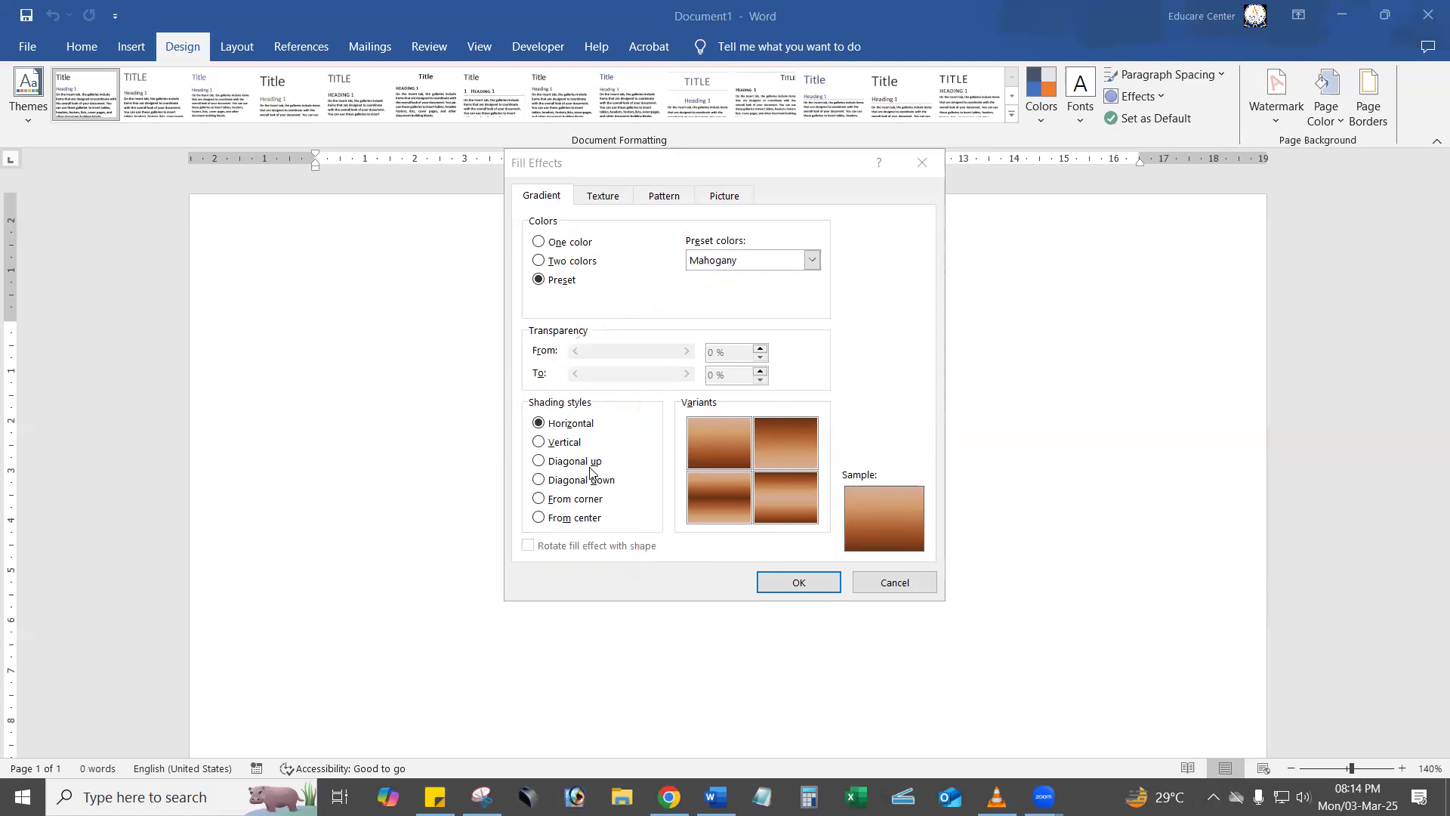
Preview the shading styles and apply the Mahogany page background with From center shading and the dark-centred variant.
click(559, 445)
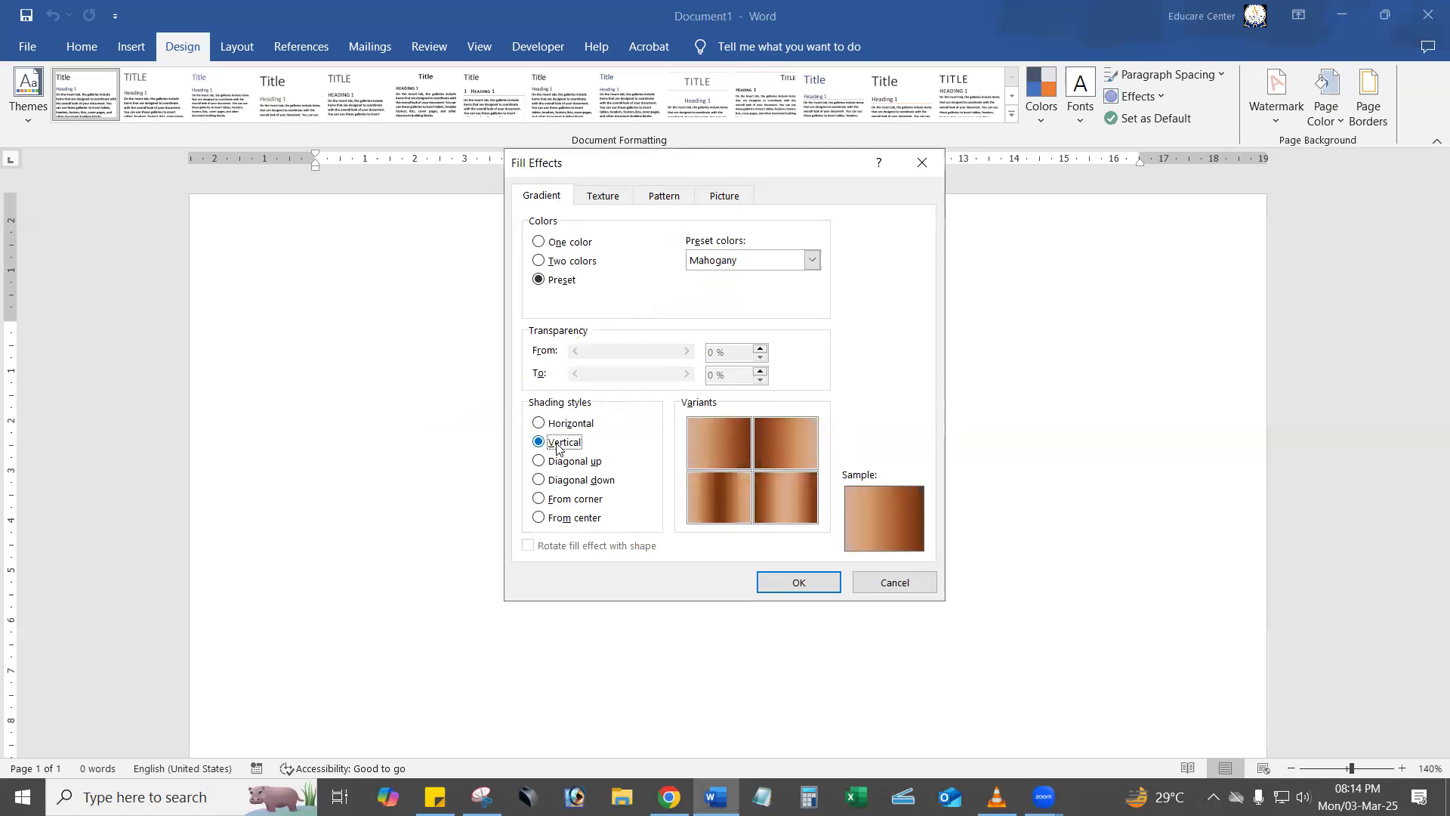
click(572, 463)
click(582, 484)
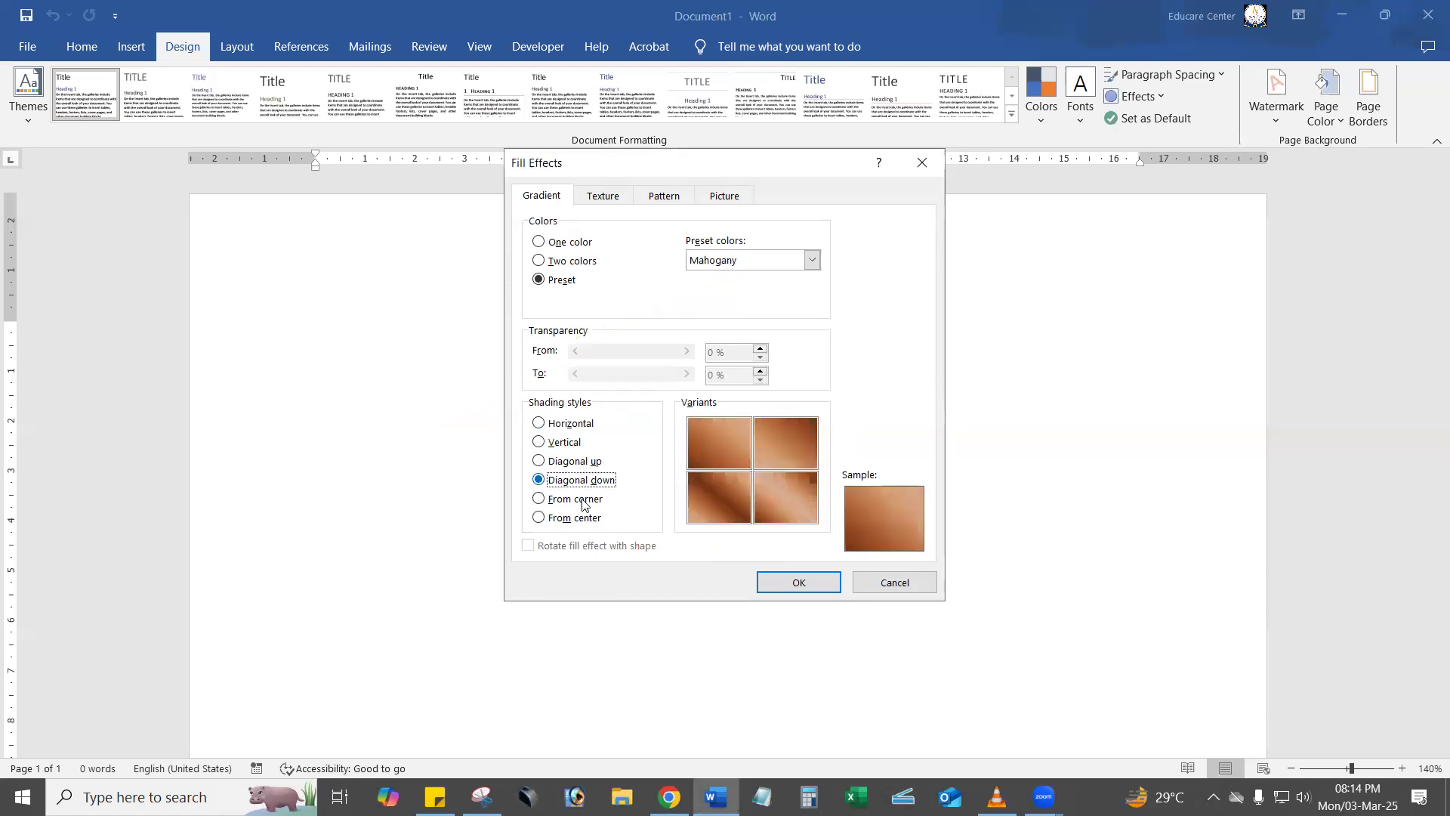
click(583, 502)
click(580, 521)
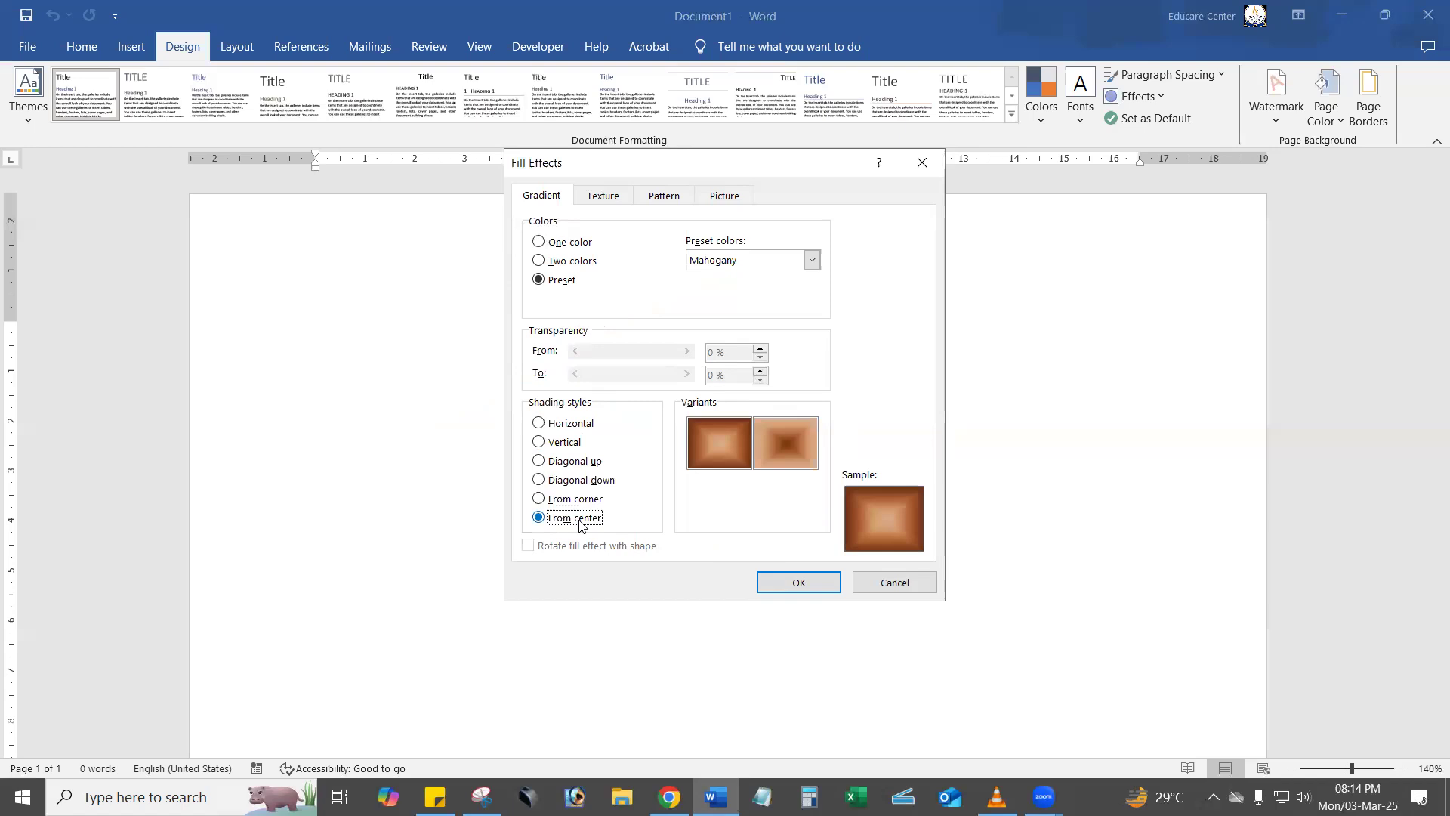
click(786, 445)
click(800, 583)
scroll(808, 574, down, 10)
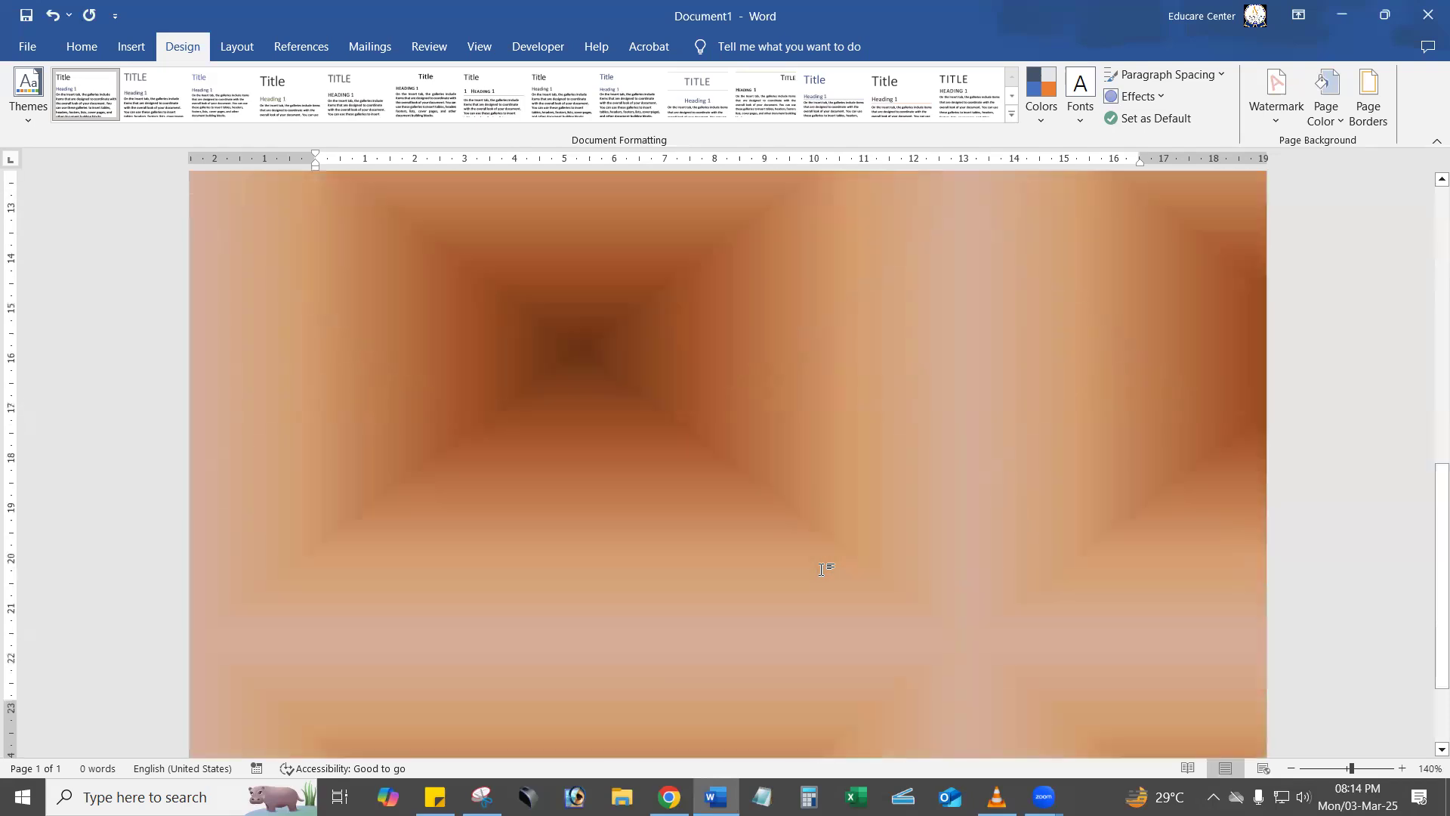
scroll(822, 569, down, 2)
scroll(822, 569, up, 15)
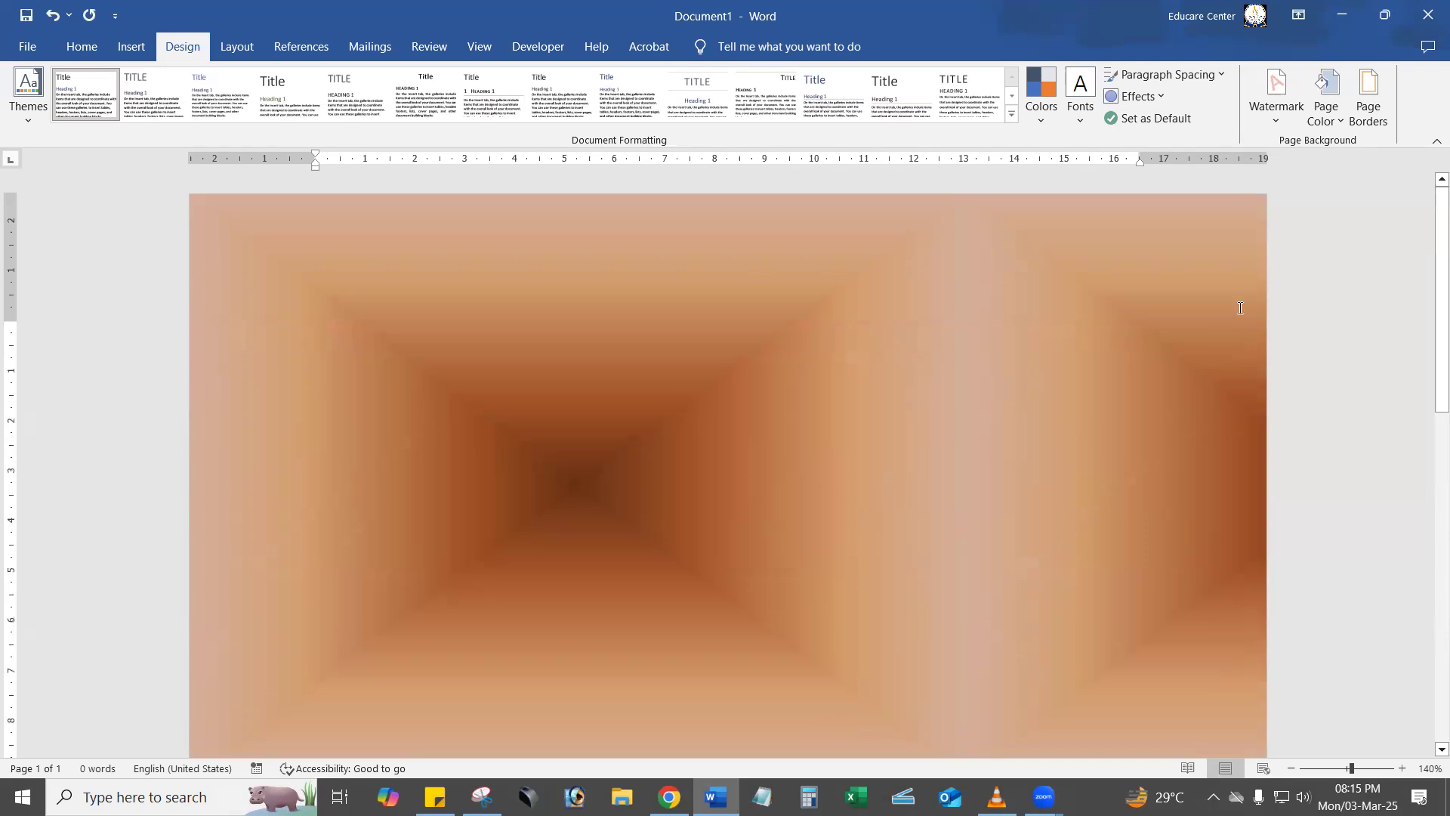
click(1326, 113)
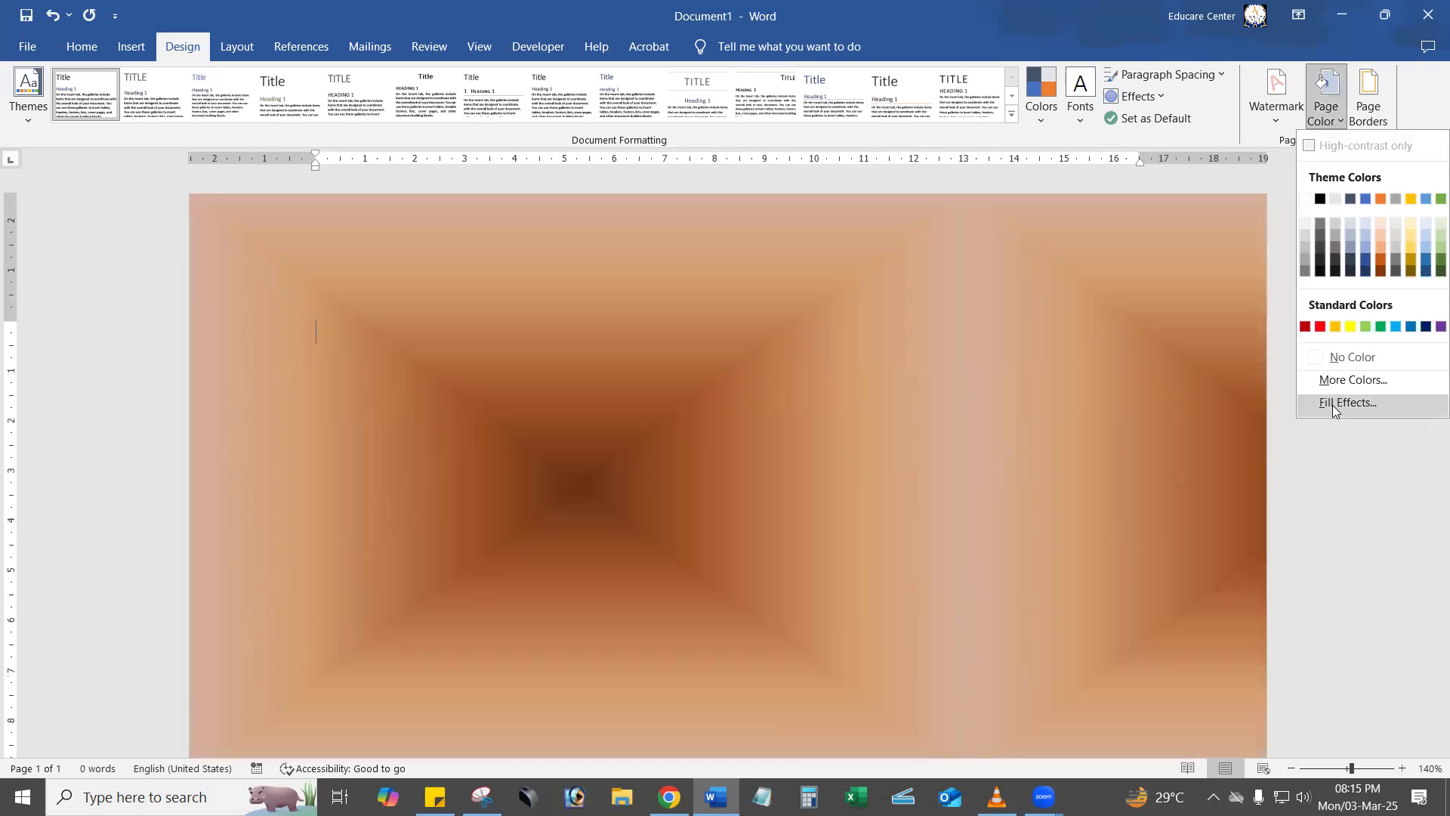
click(1333, 404)
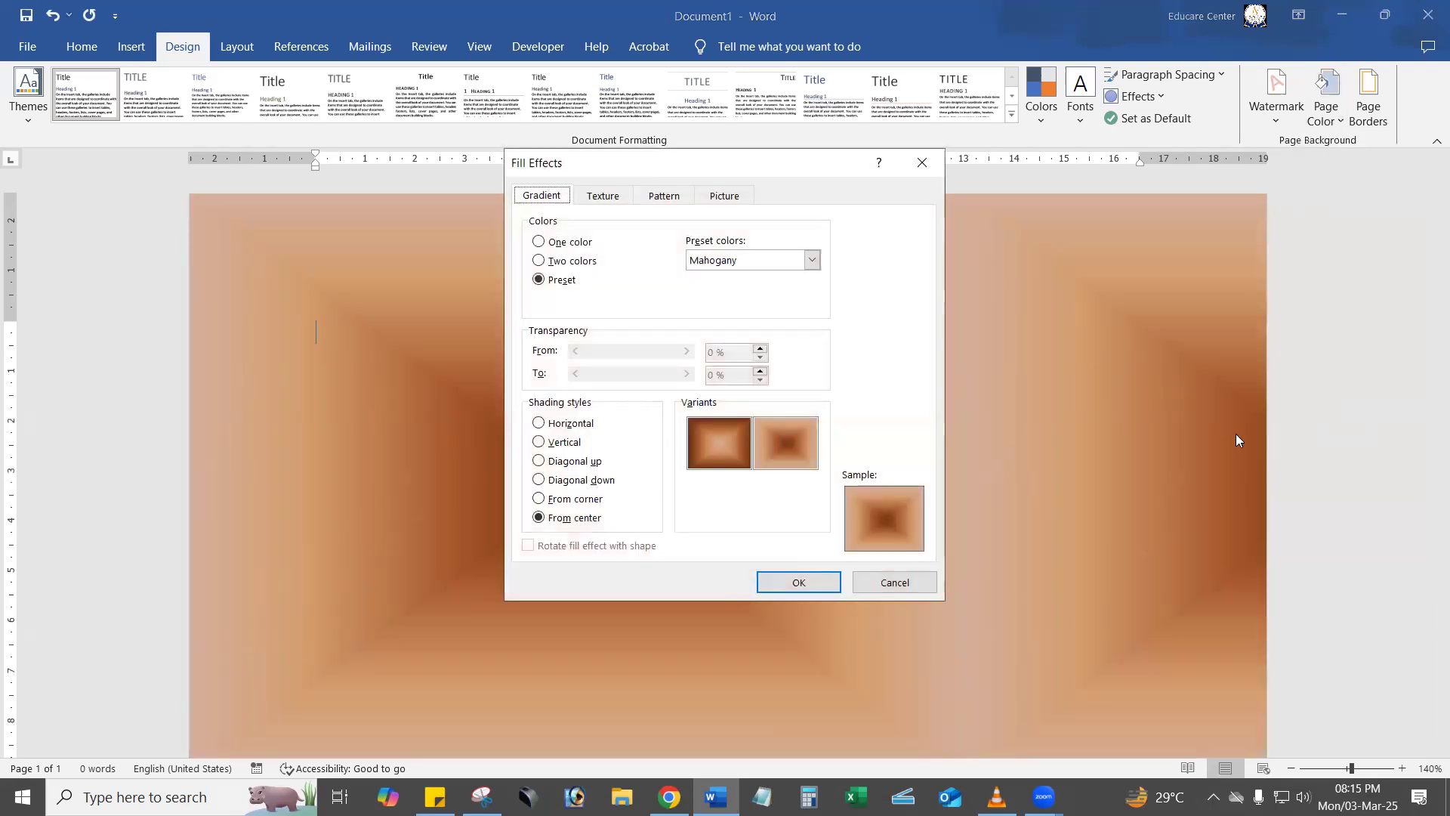
click(582, 262)
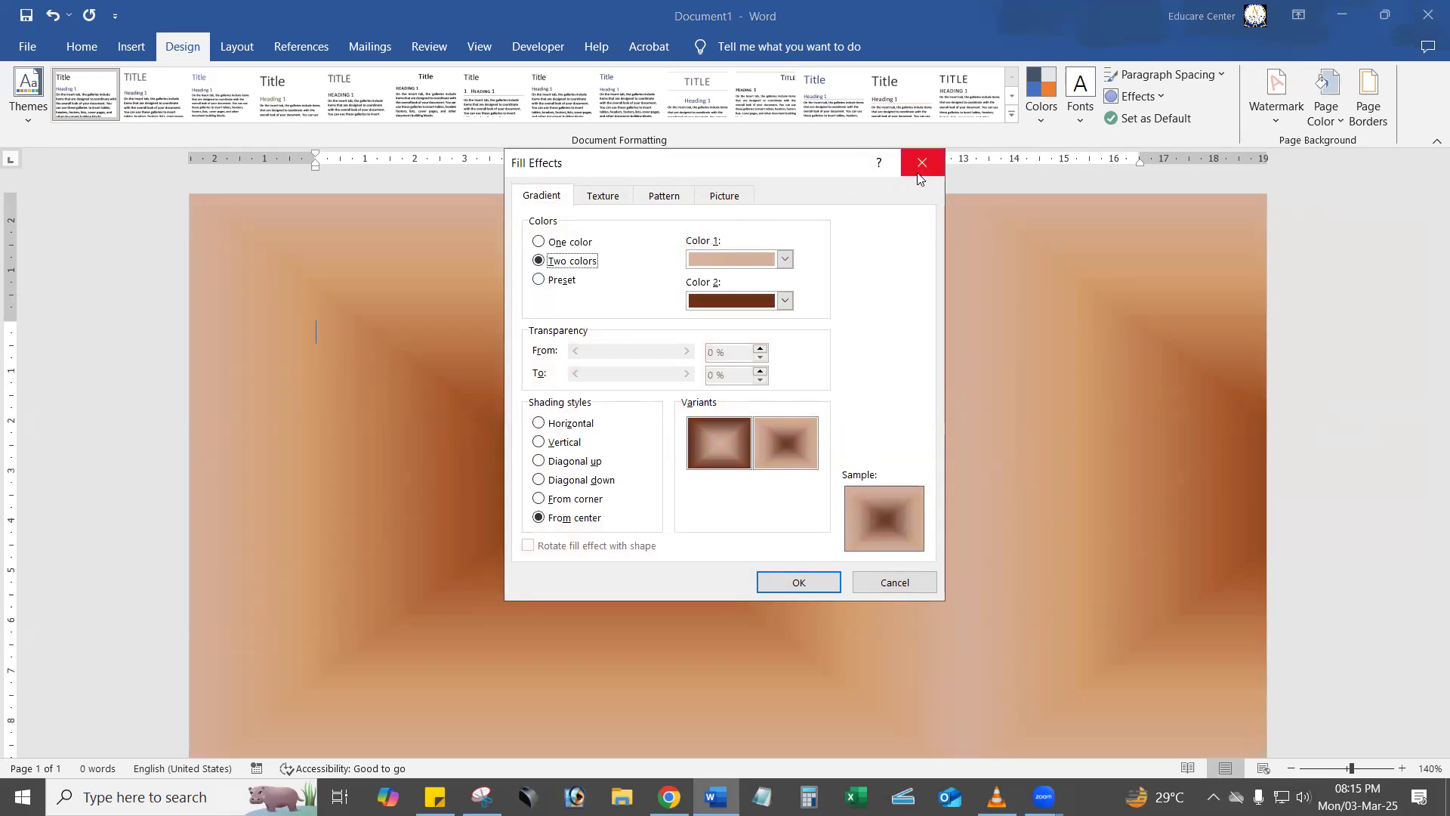
click(919, 173)
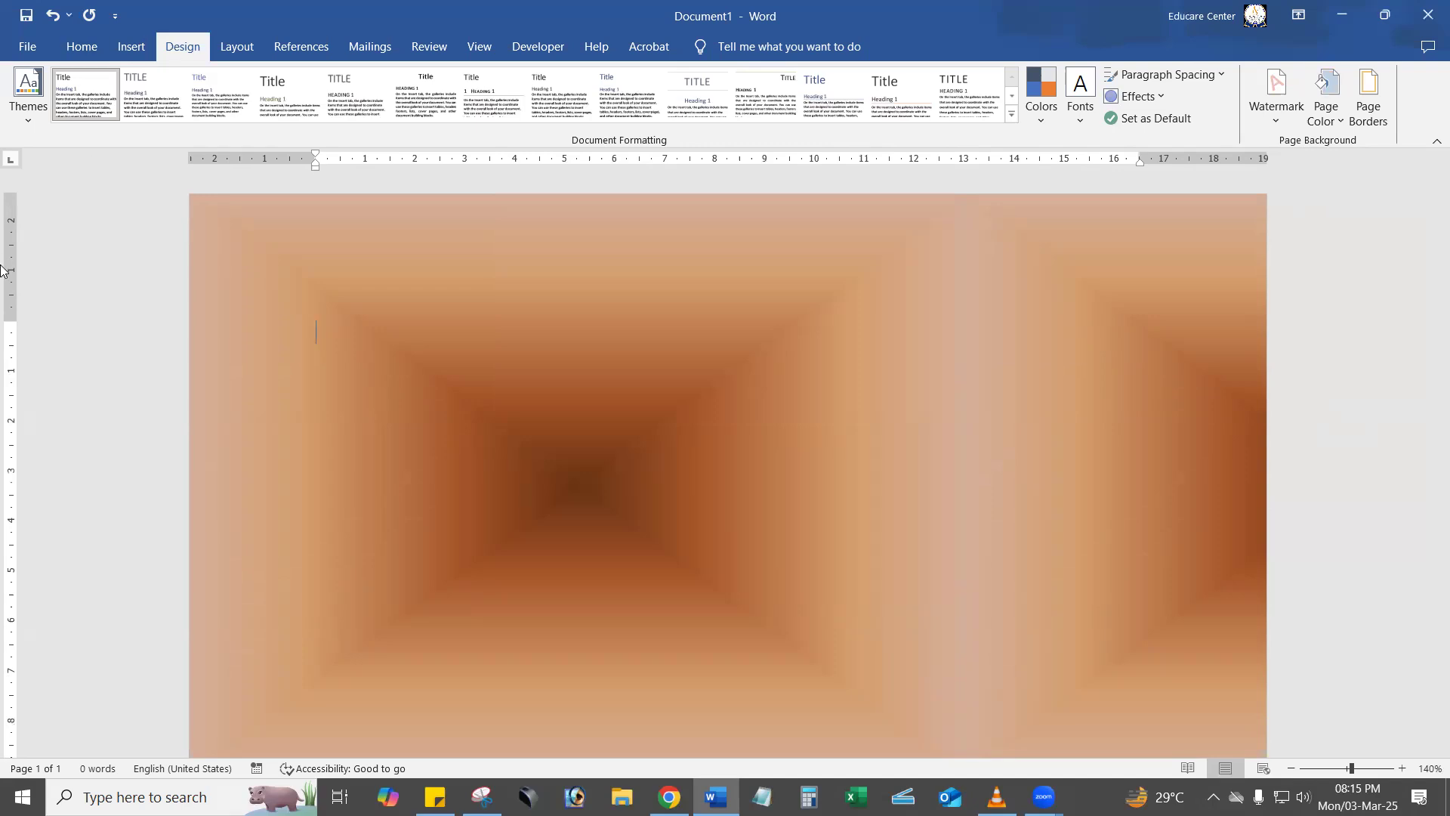
Annotate the screen with red arrows pointing at Design and Page Color, undoing the misplaced red rectangle.
key(super+shift+s)
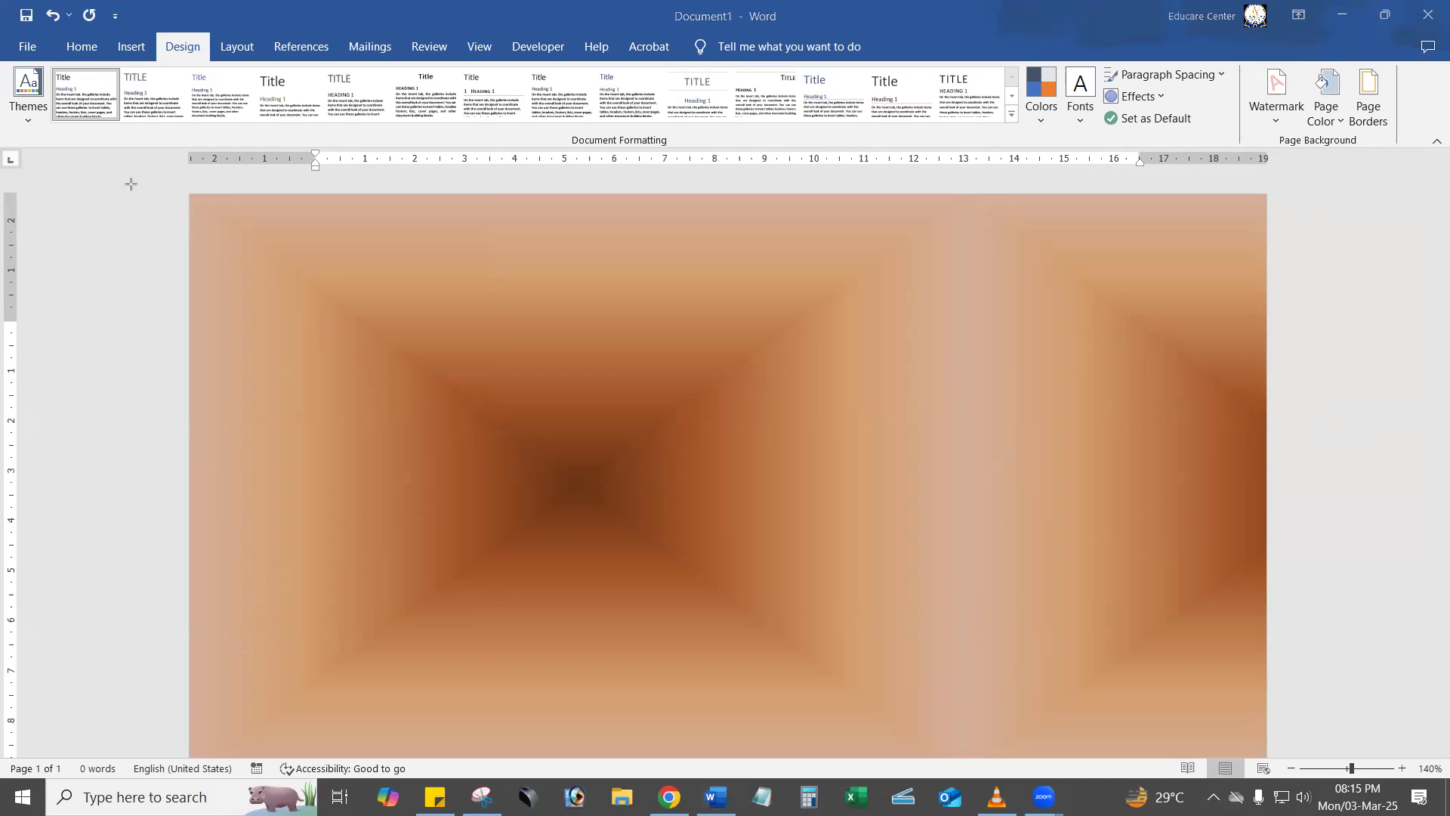
mouse_move(123, 196)
mouse_down()
mouse_move(234, 145)
mouse_move(234, 164)
mouse_up()
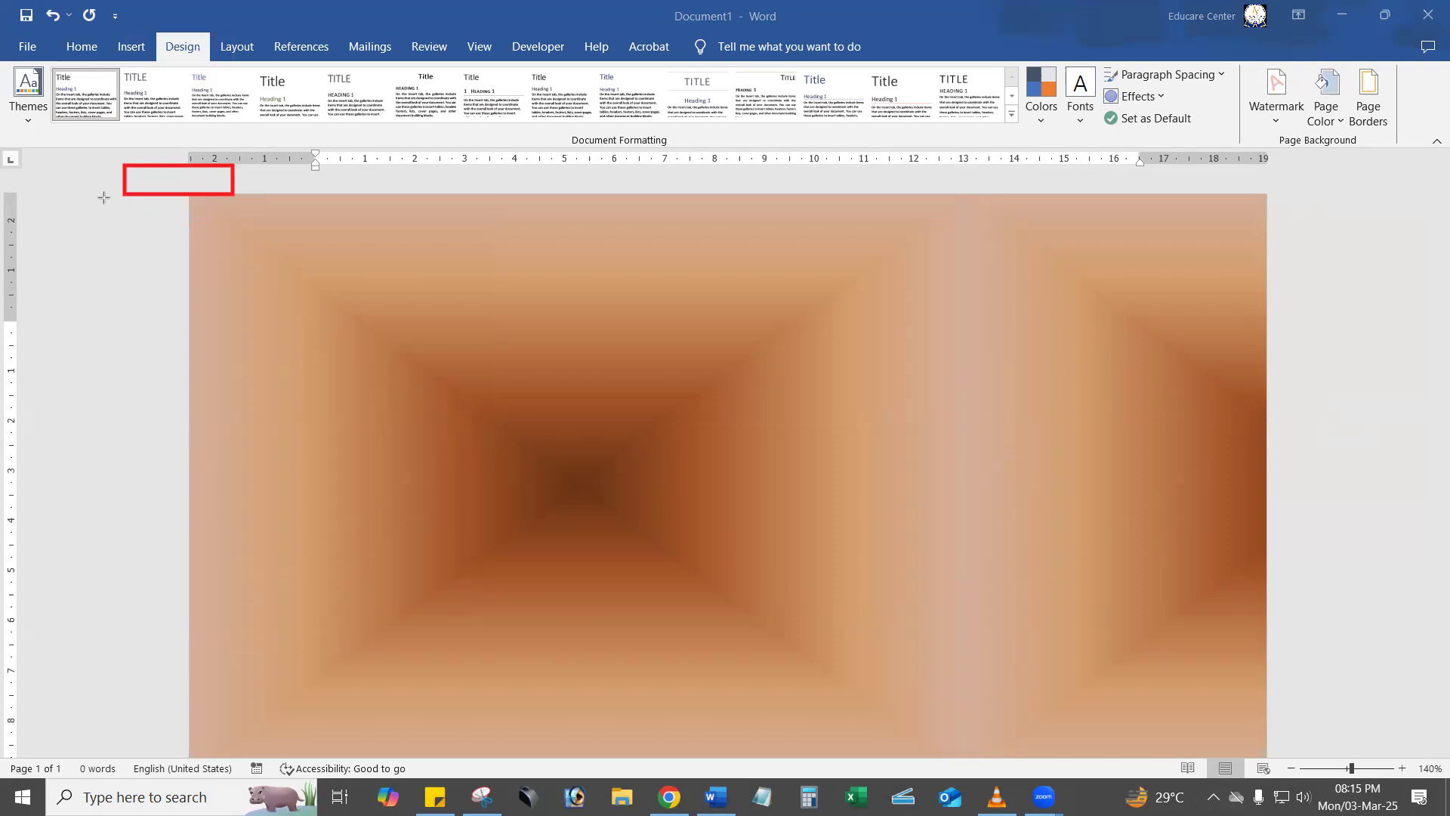
key(ctrl+z)
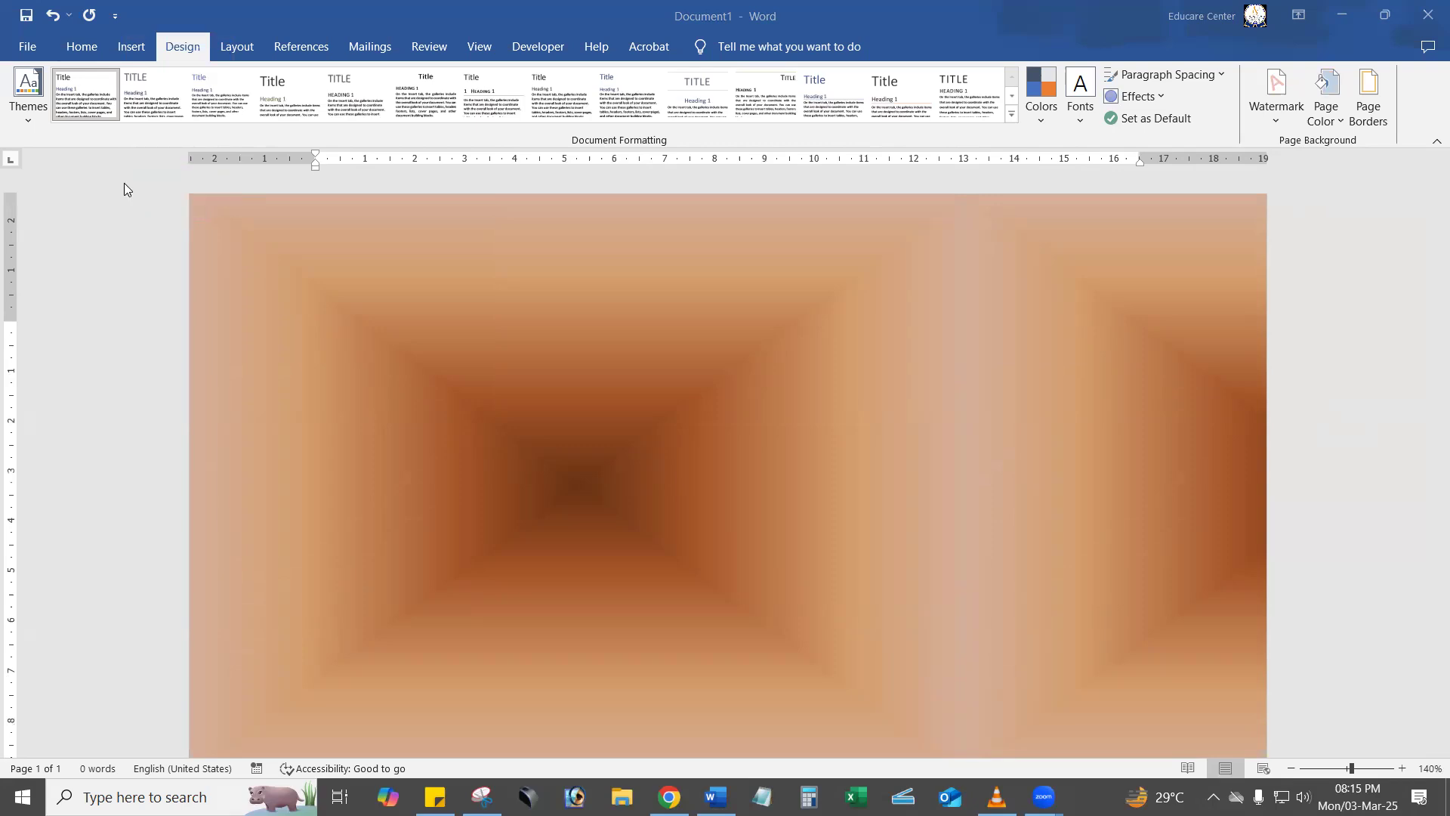
drag(118, 193, 189, 53)
mouse_move(1119, 297)
mouse_down()
mouse_move(1255, 125)
mouse_move(1331, 101)
mouse_up()
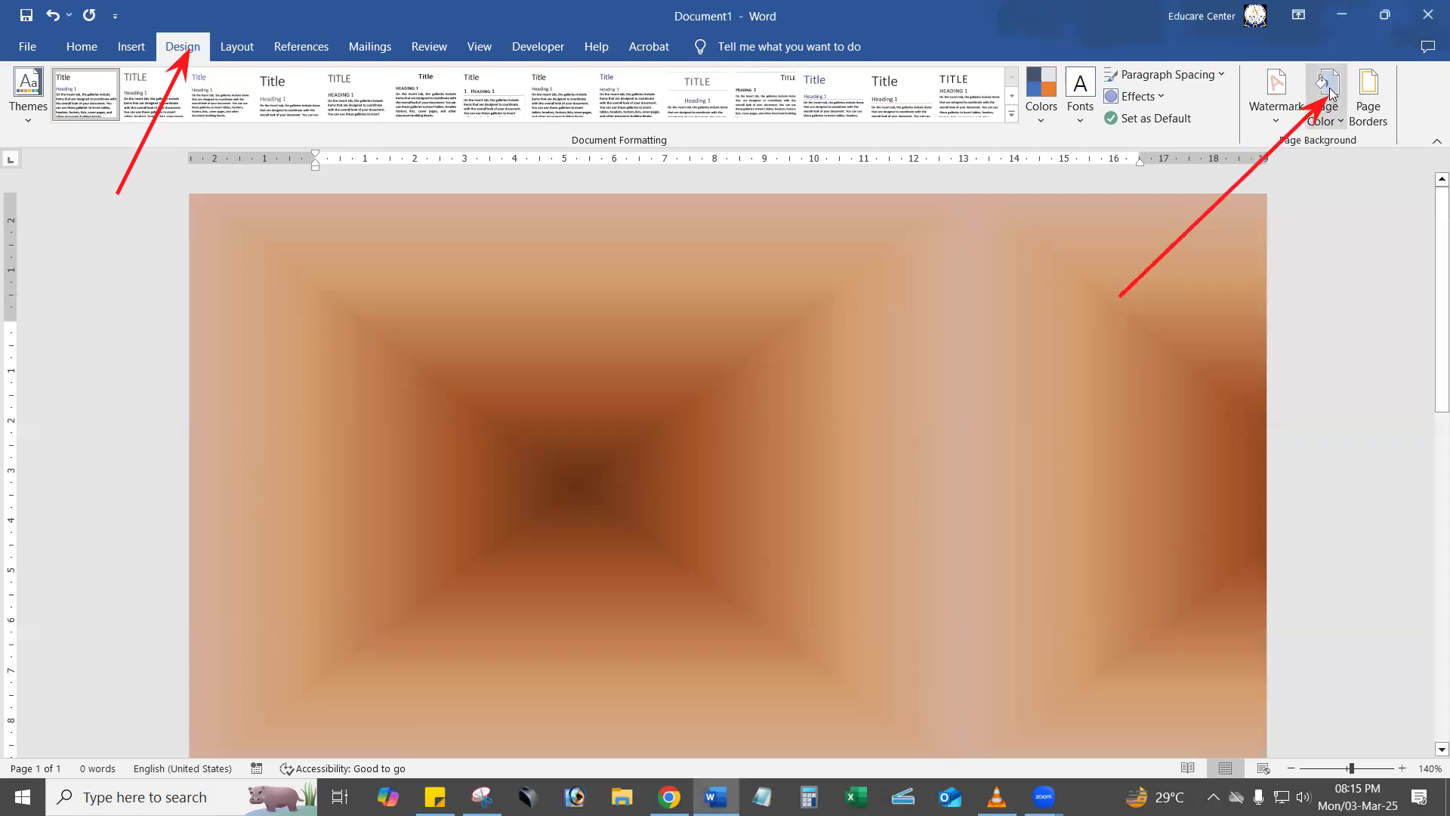
Annotate the Two colors option with a red arrow and set the page fill gradient to two colours, orange and light green.
click(1330, 93)
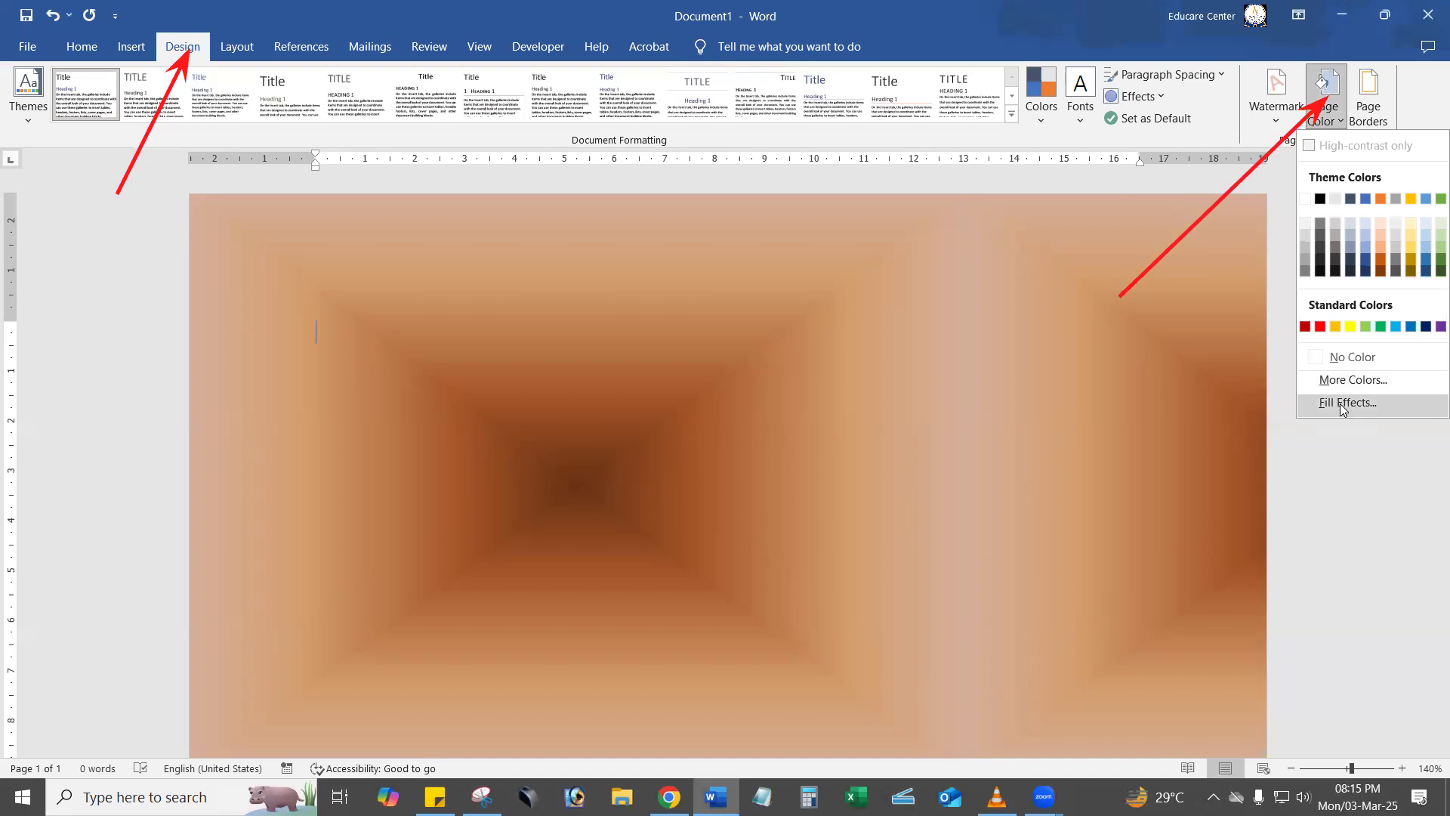
click(1342, 404)
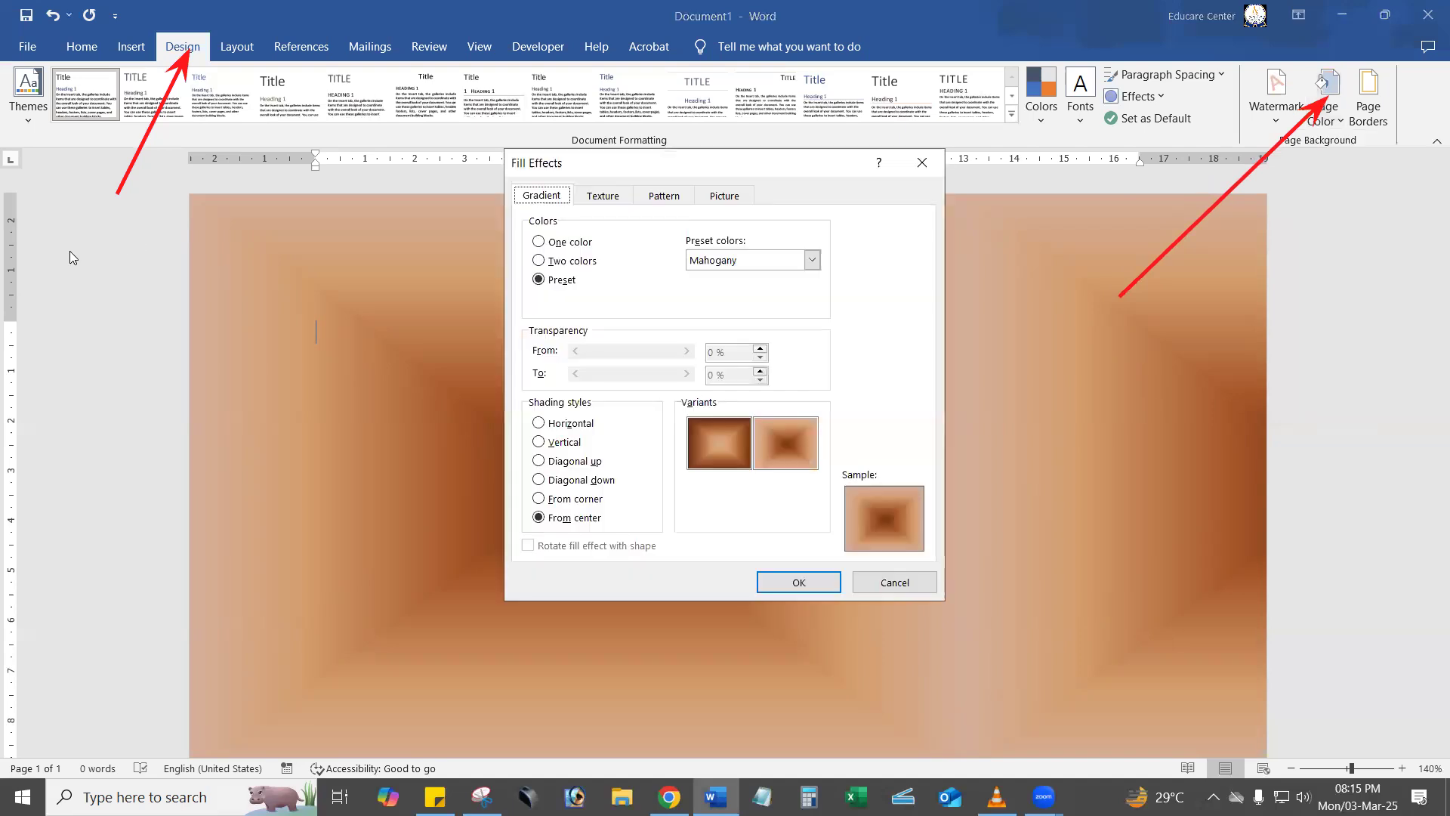
mouse_move(364, 291)
mouse_down()
mouse_move(451, 288)
mouse_move(535, 260)
mouse_up()
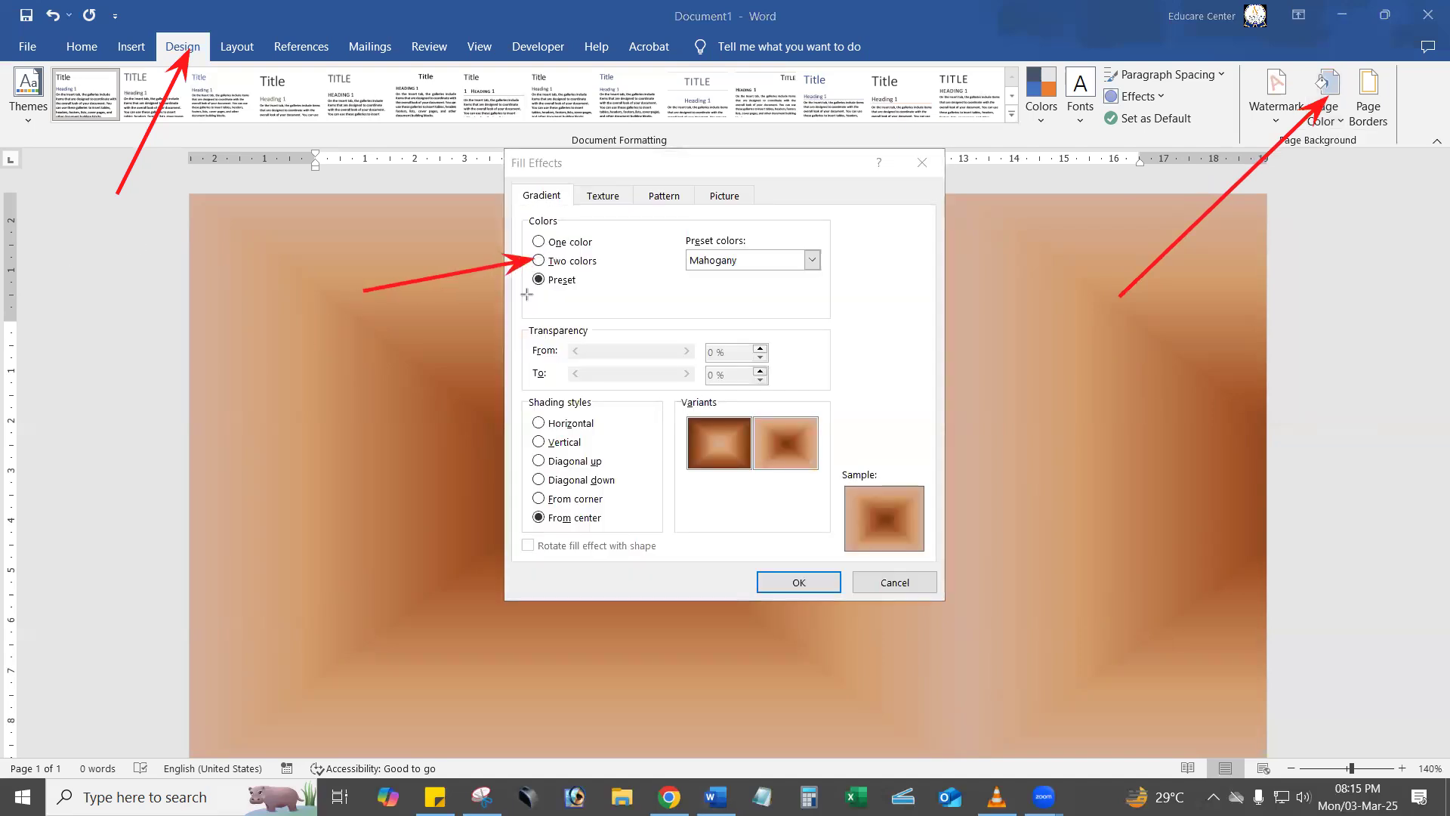
click(550, 262)
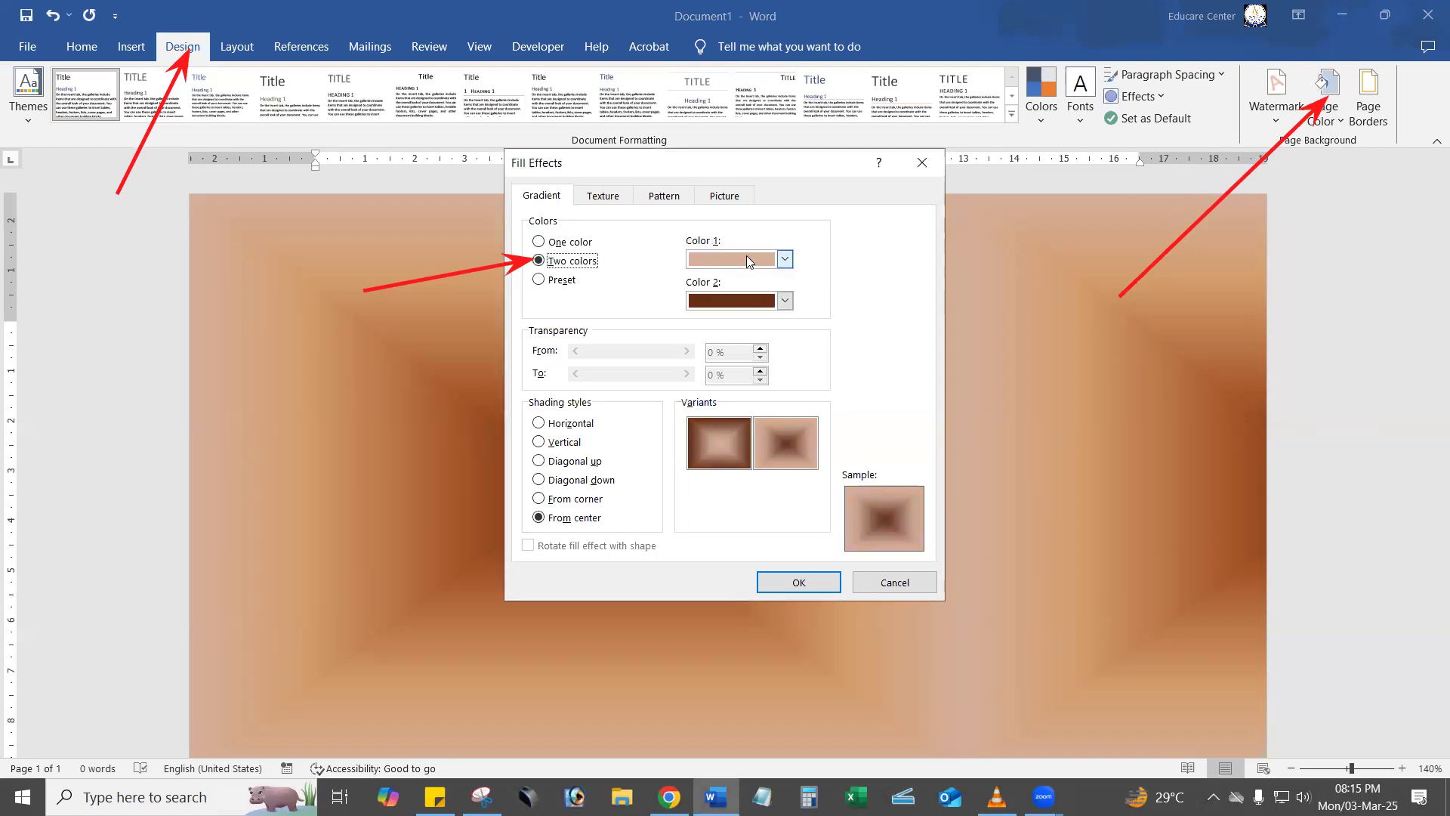
click(747, 261)
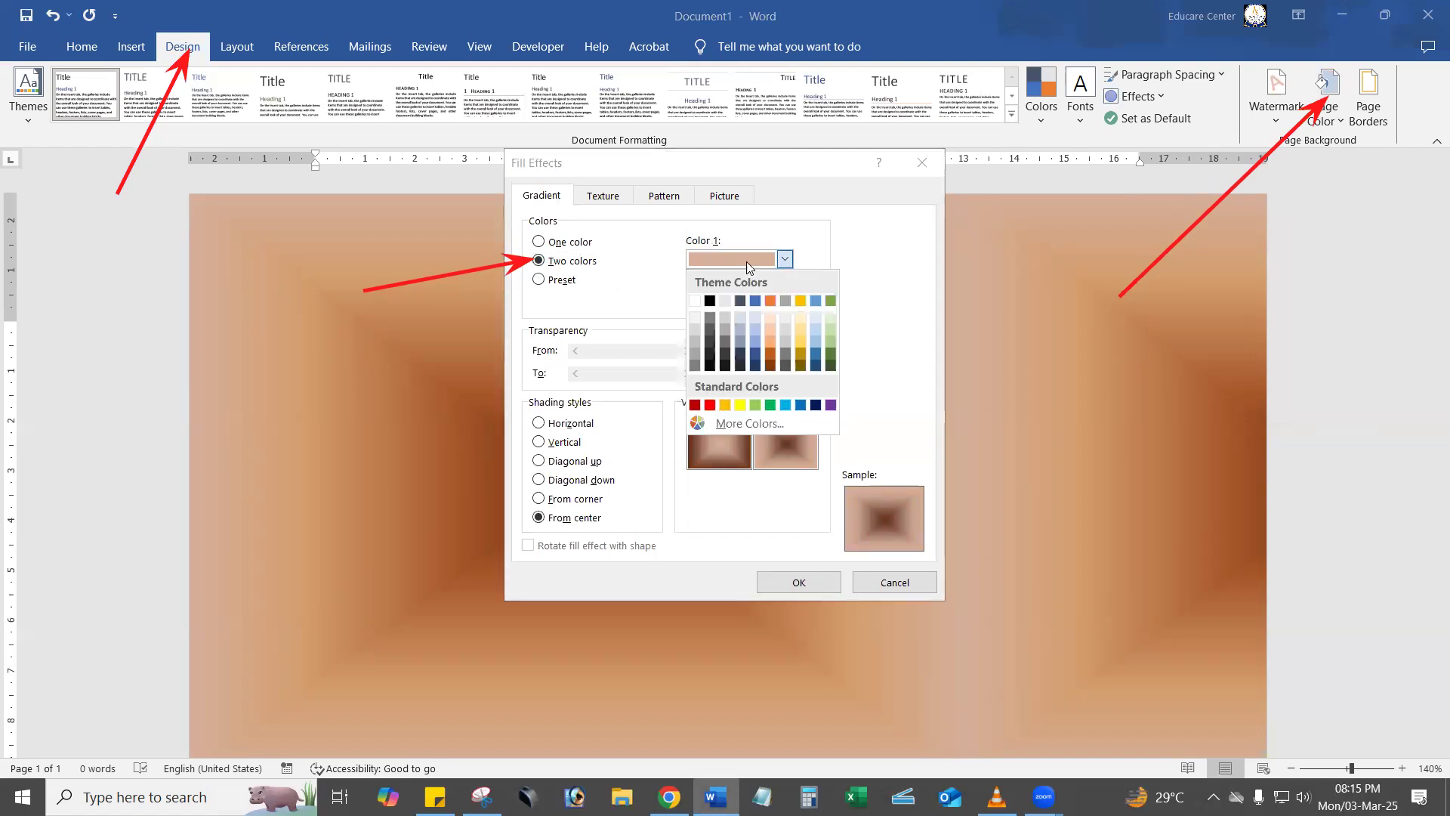
click(771, 300)
click(778, 301)
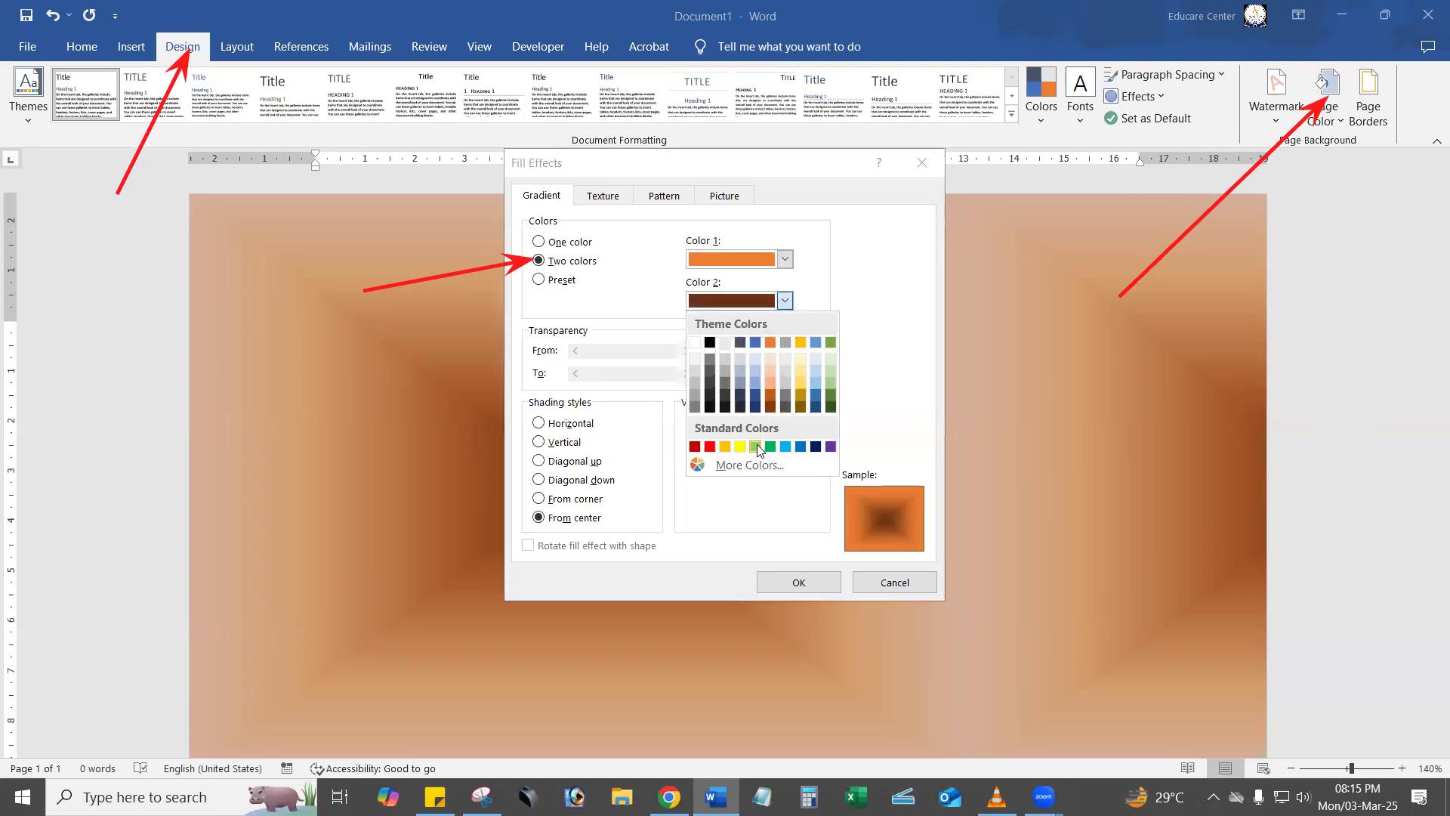
click(768, 447)
Preview the Horizontal and Vertical shading styles, apply Diagonal up with the third variant to the page background, and clear the annotations.
click(586, 424)
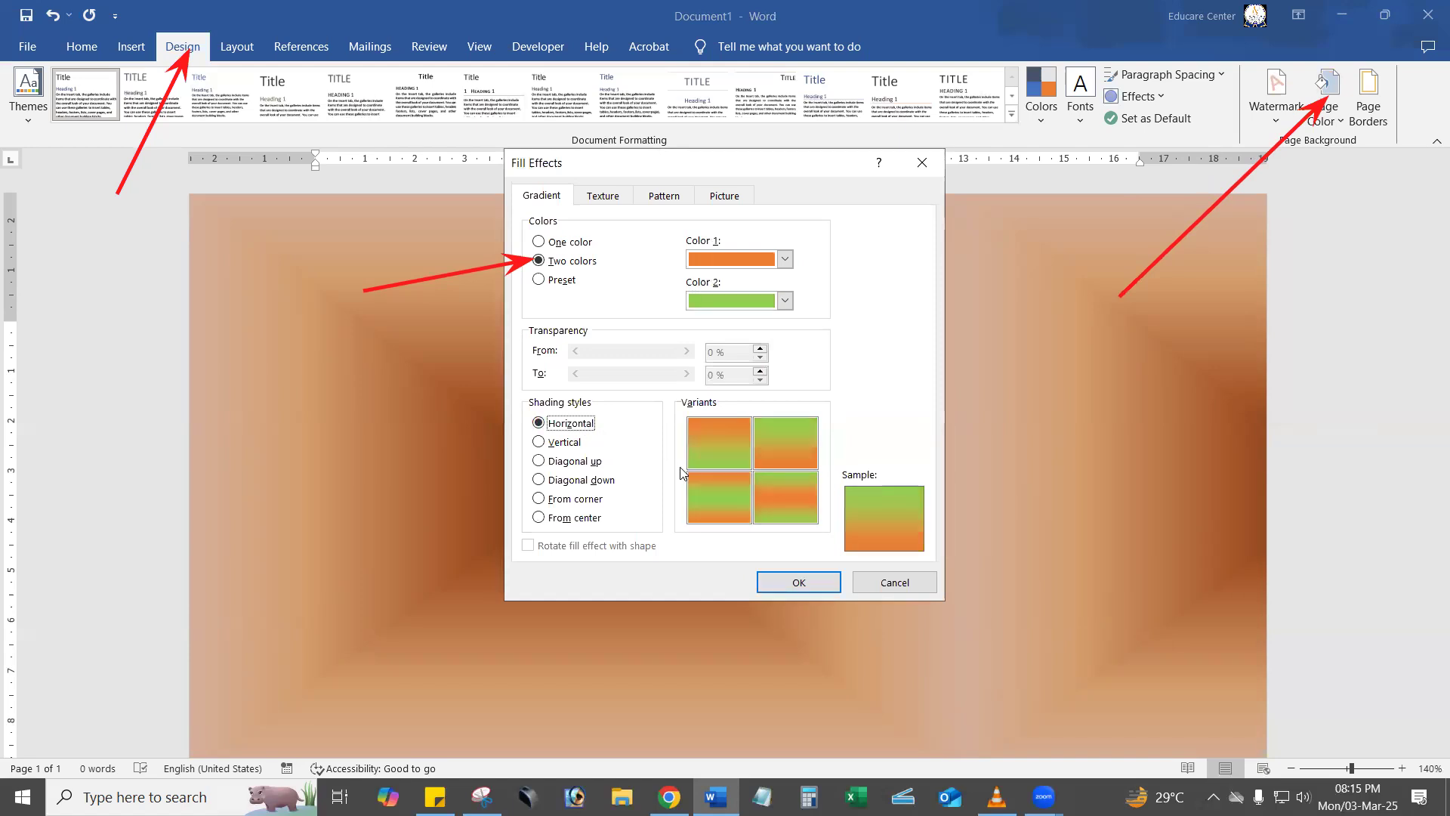
click(563, 442)
click(570, 462)
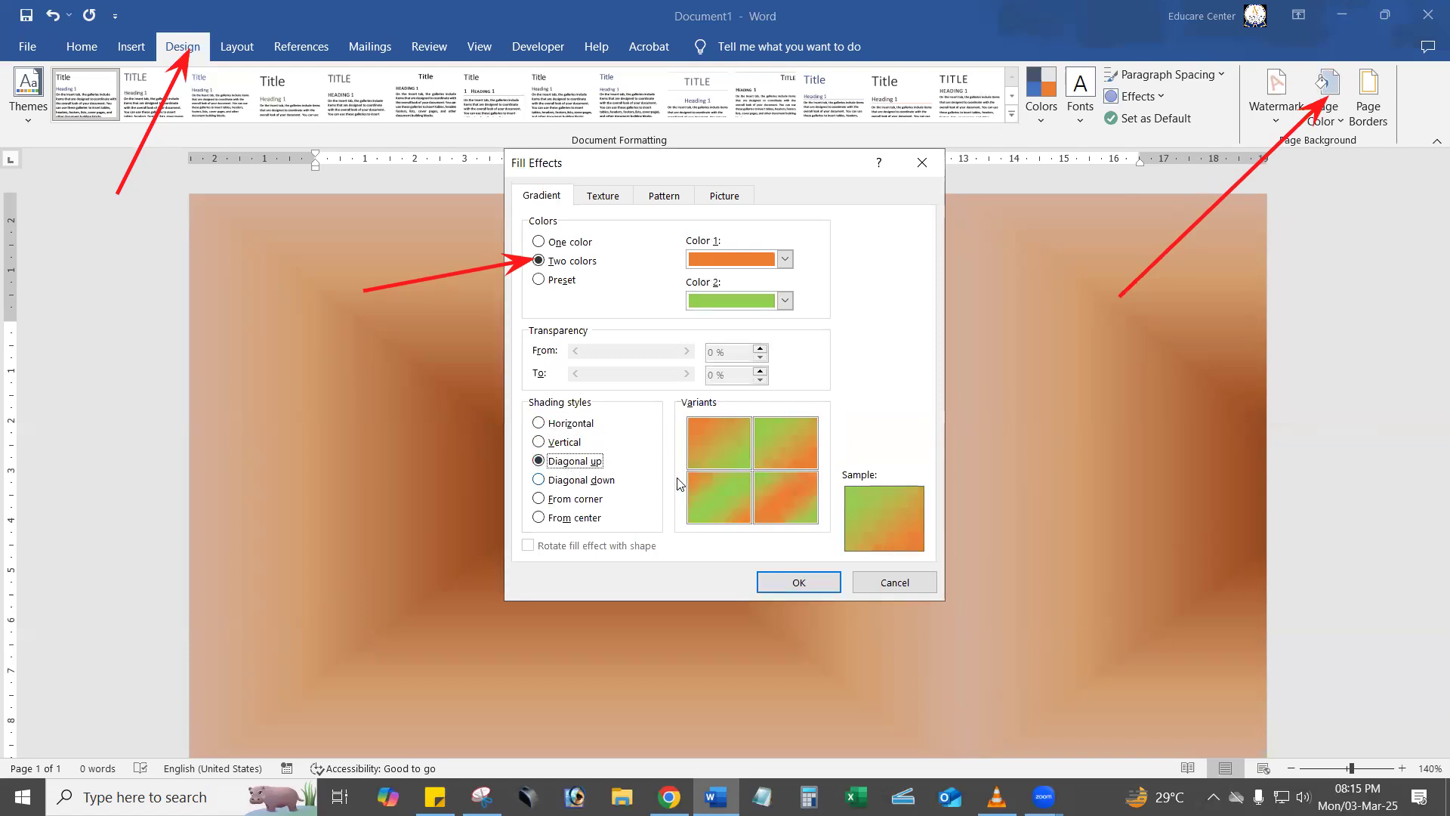
click(737, 486)
click(799, 584)
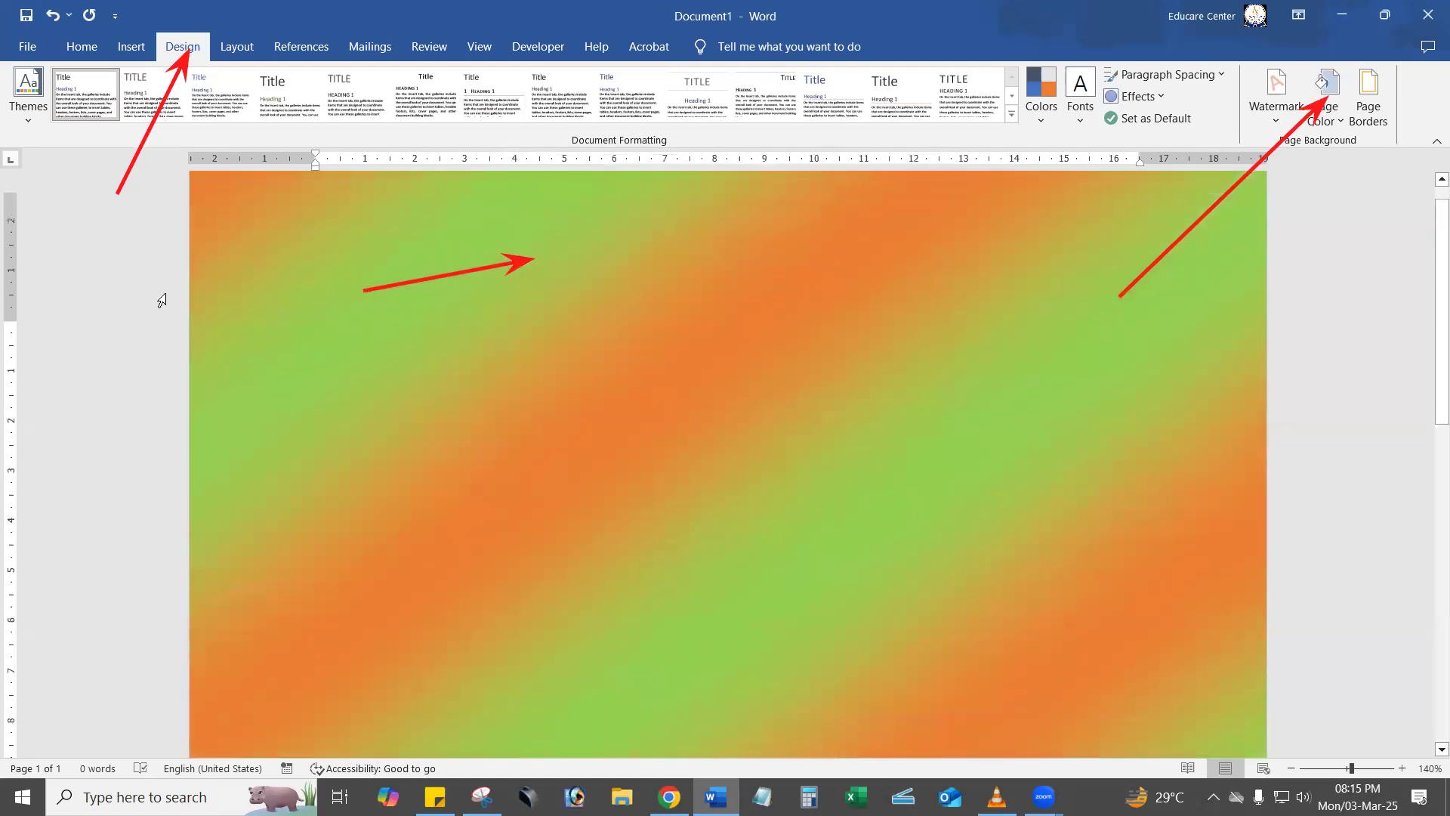
mouse_move(125, 87)
mouse_down()
mouse_move(433, 275)
mouse_move(1247, 228)
mouse_up()
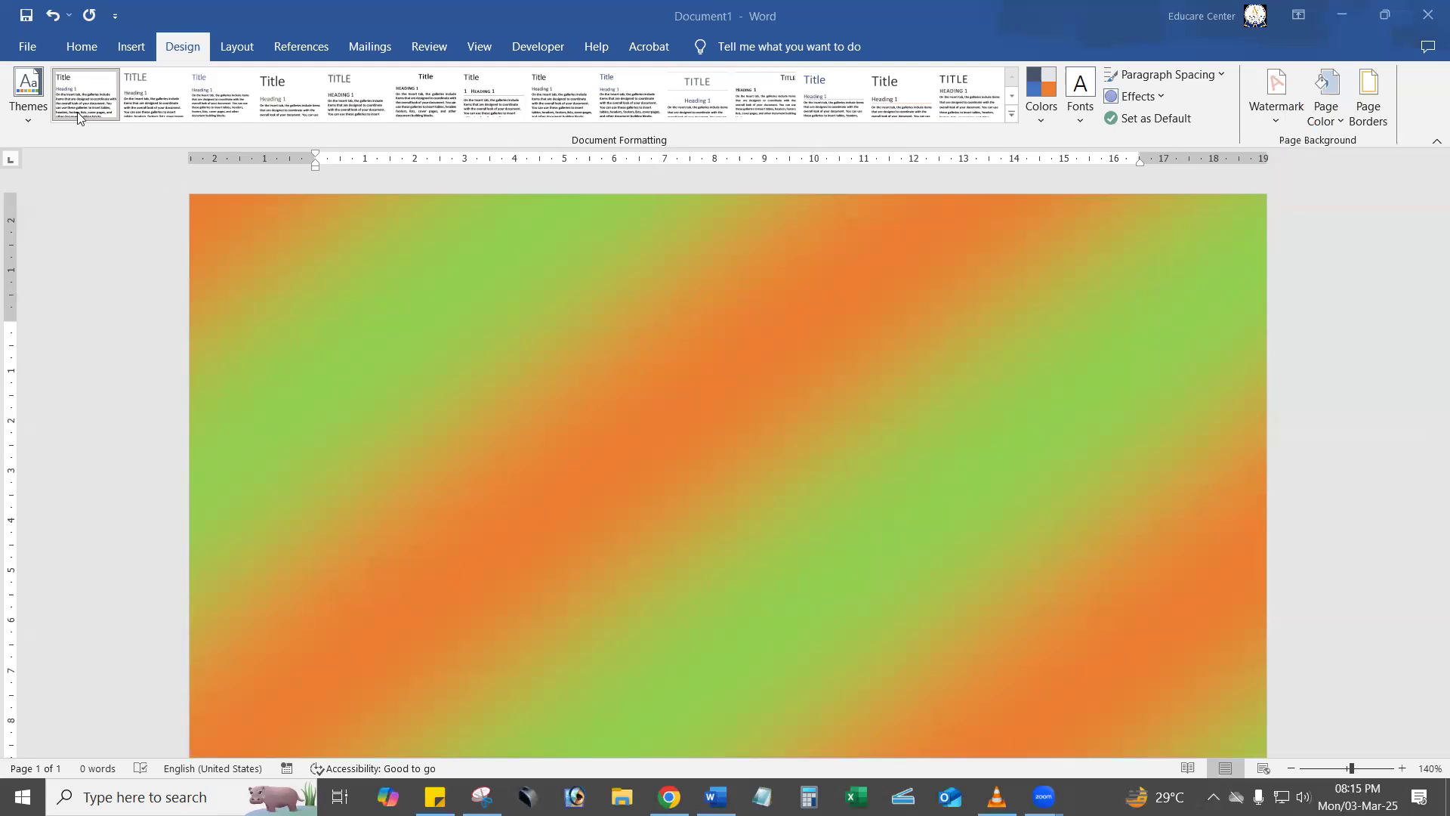
Draw a rectangle about 13.91 cm wide and 8.15 cm high on the page and position it near the upper middle.
click(1321, 117)
click(1368, 522)
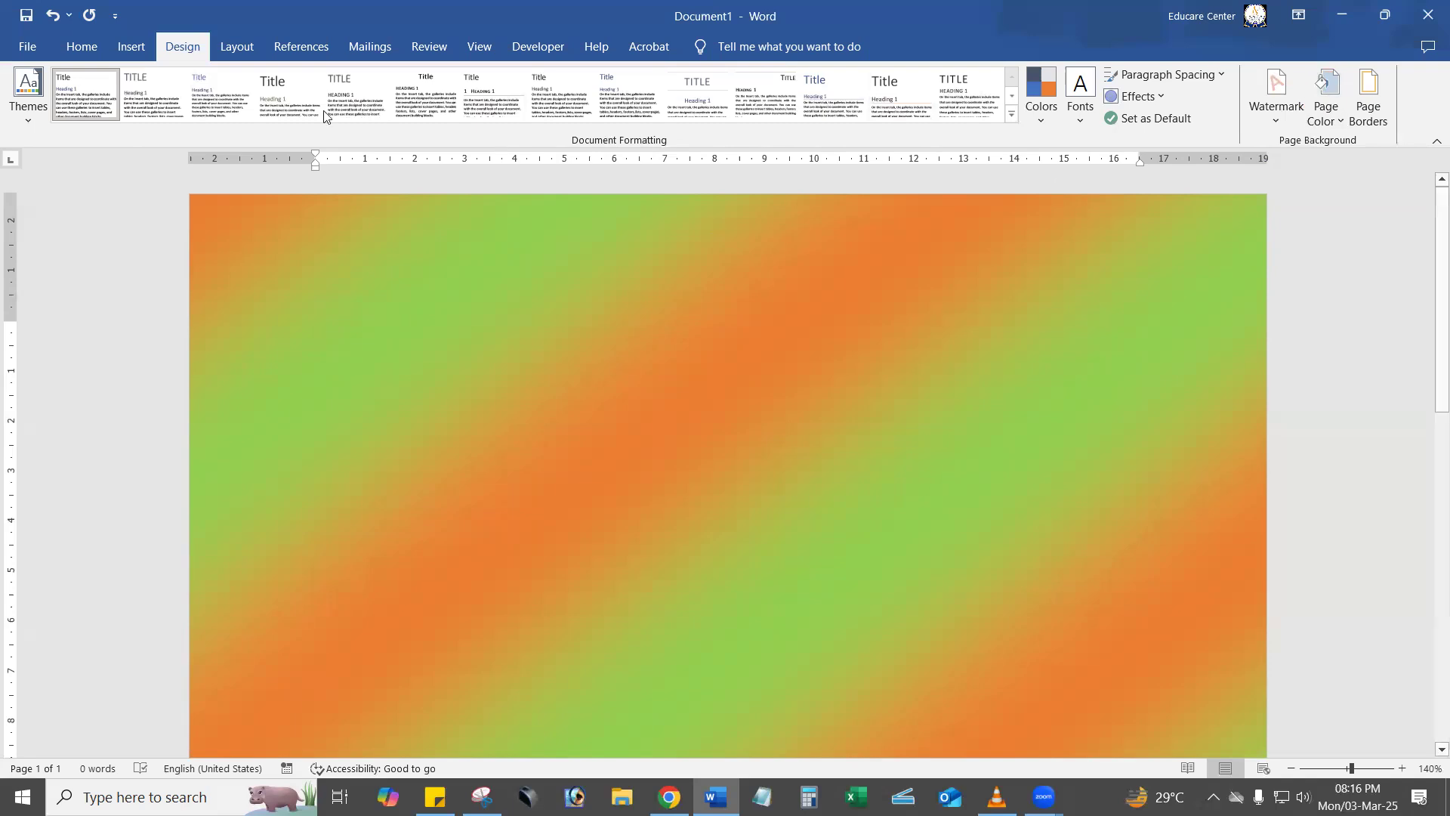
click(135, 48)
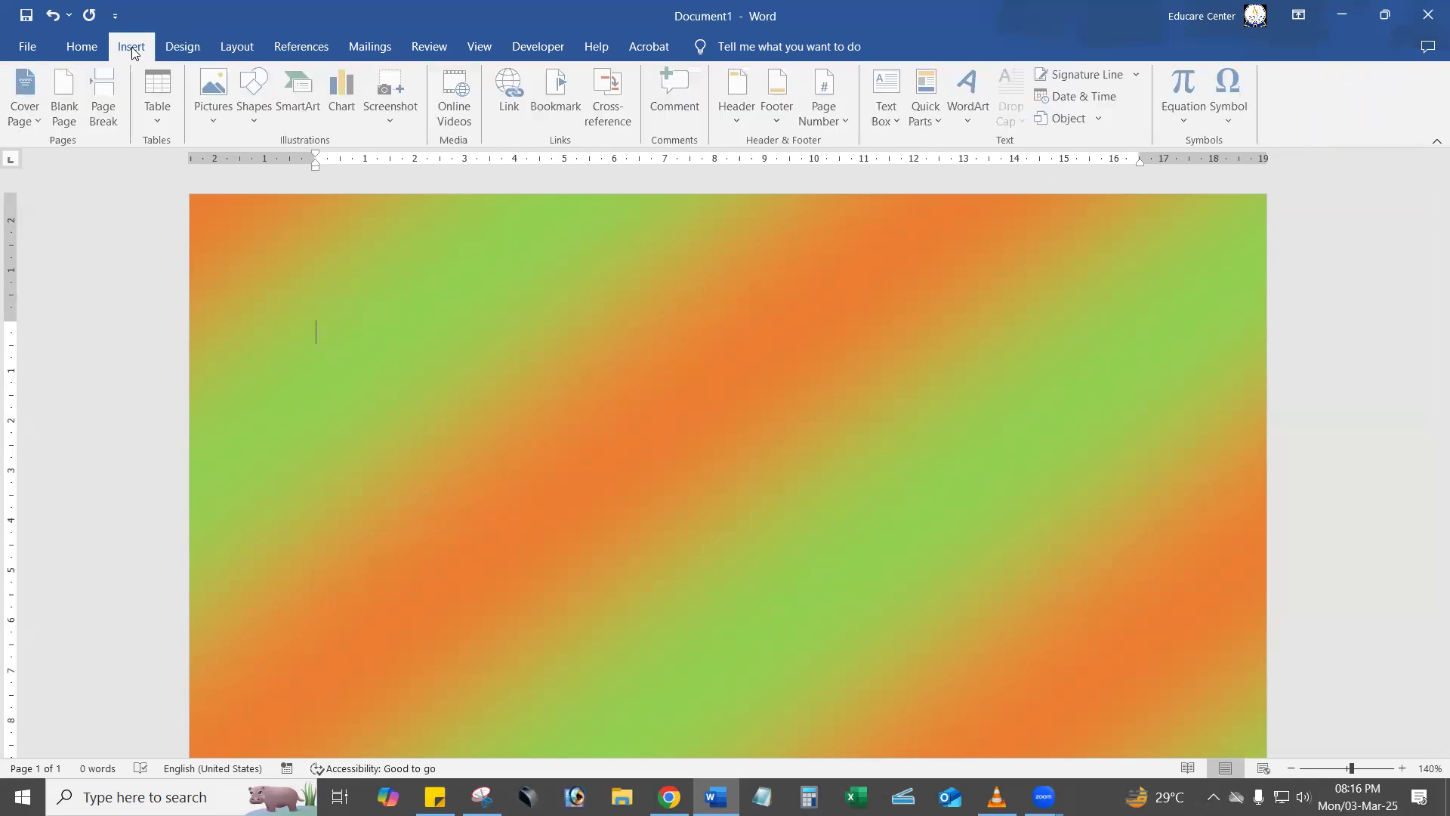
click(256, 99)
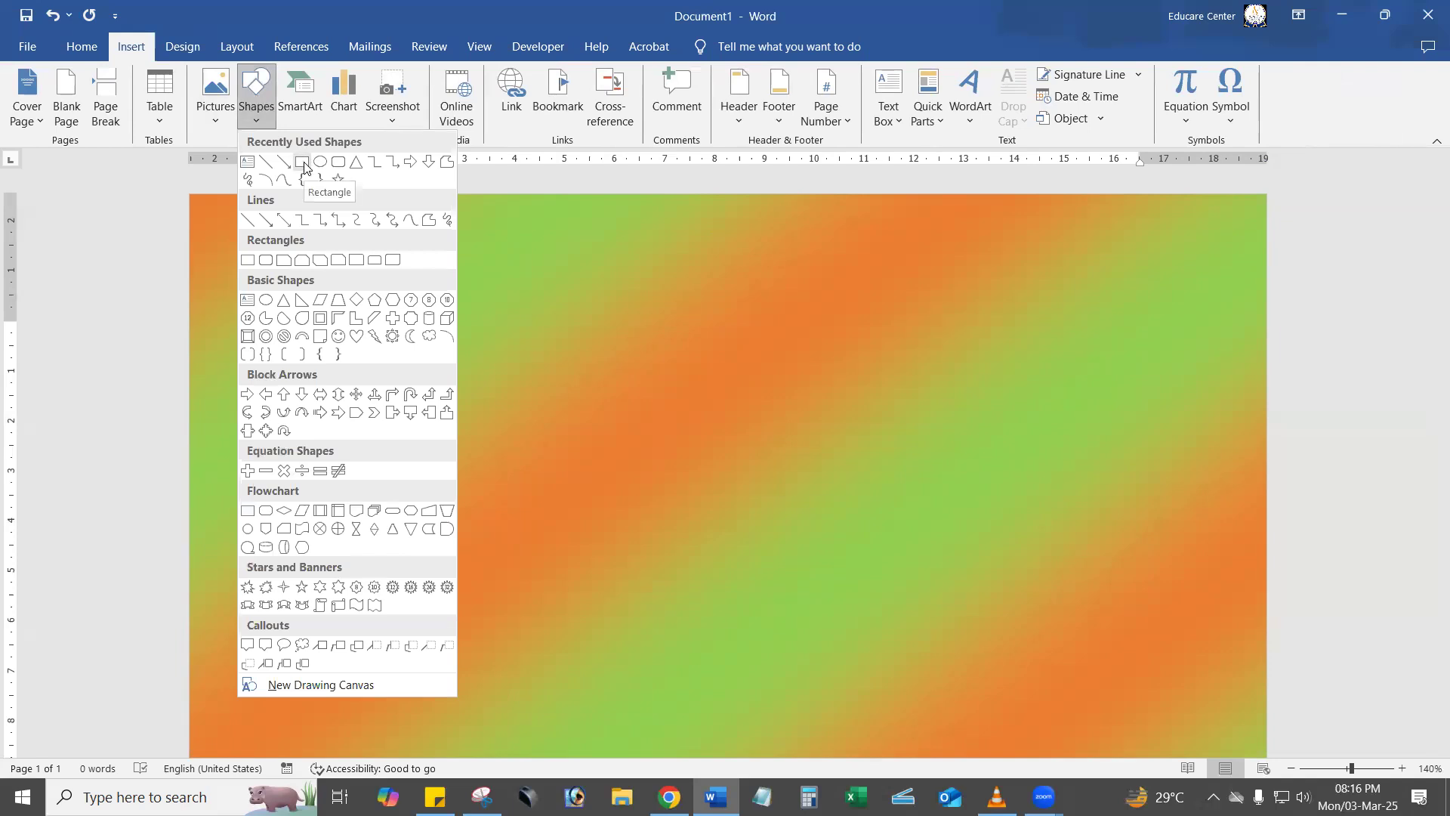
click(305, 168)
drag(355, 323, 1050, 730)
drag(983, 627, 1029, 582)
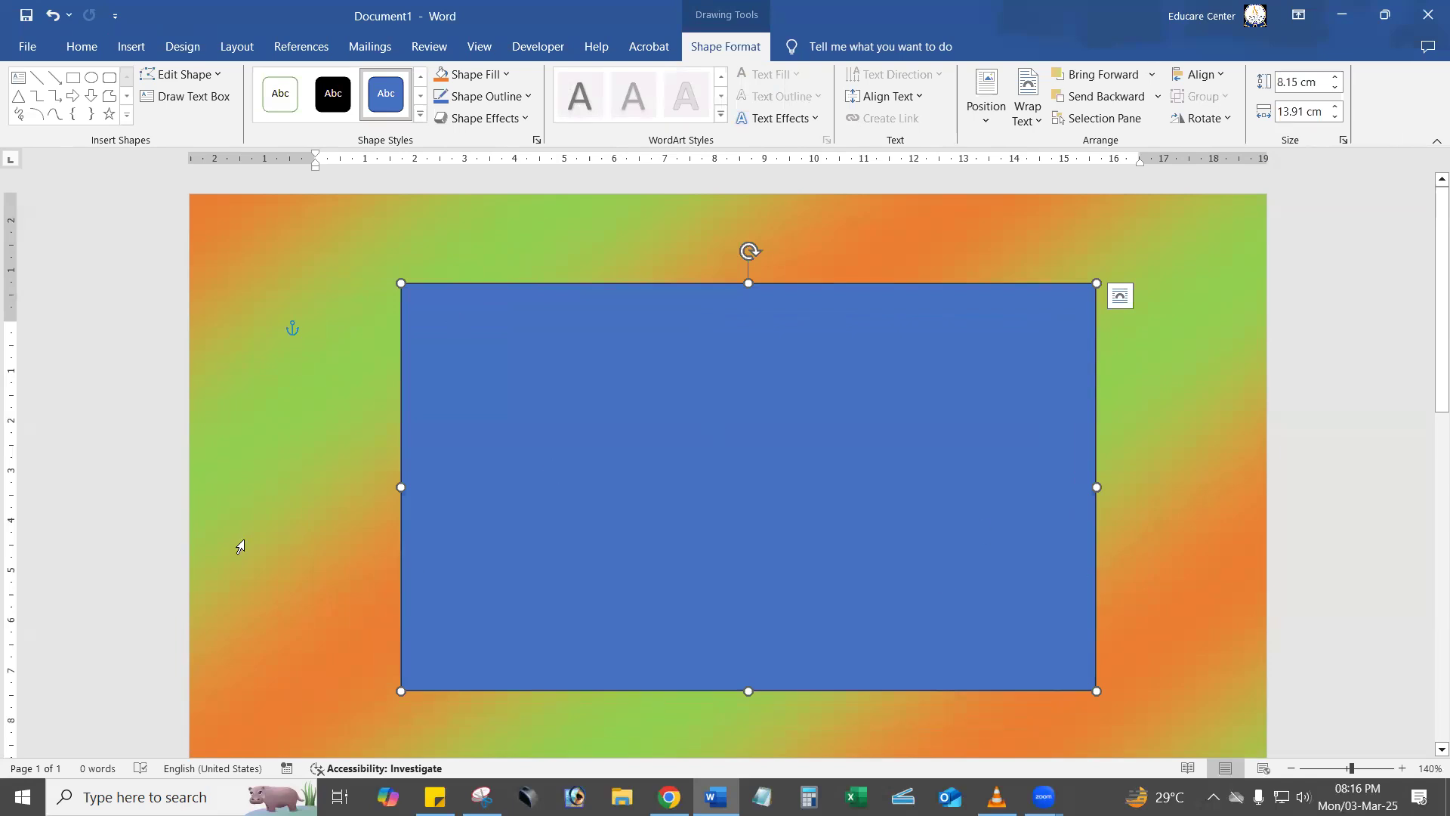
mouse_move(828, 506)
mouse_down()
mouse_move(839, 479)
mouse_move(816, 519)
mouse_move(819, 492)
mouse_up()
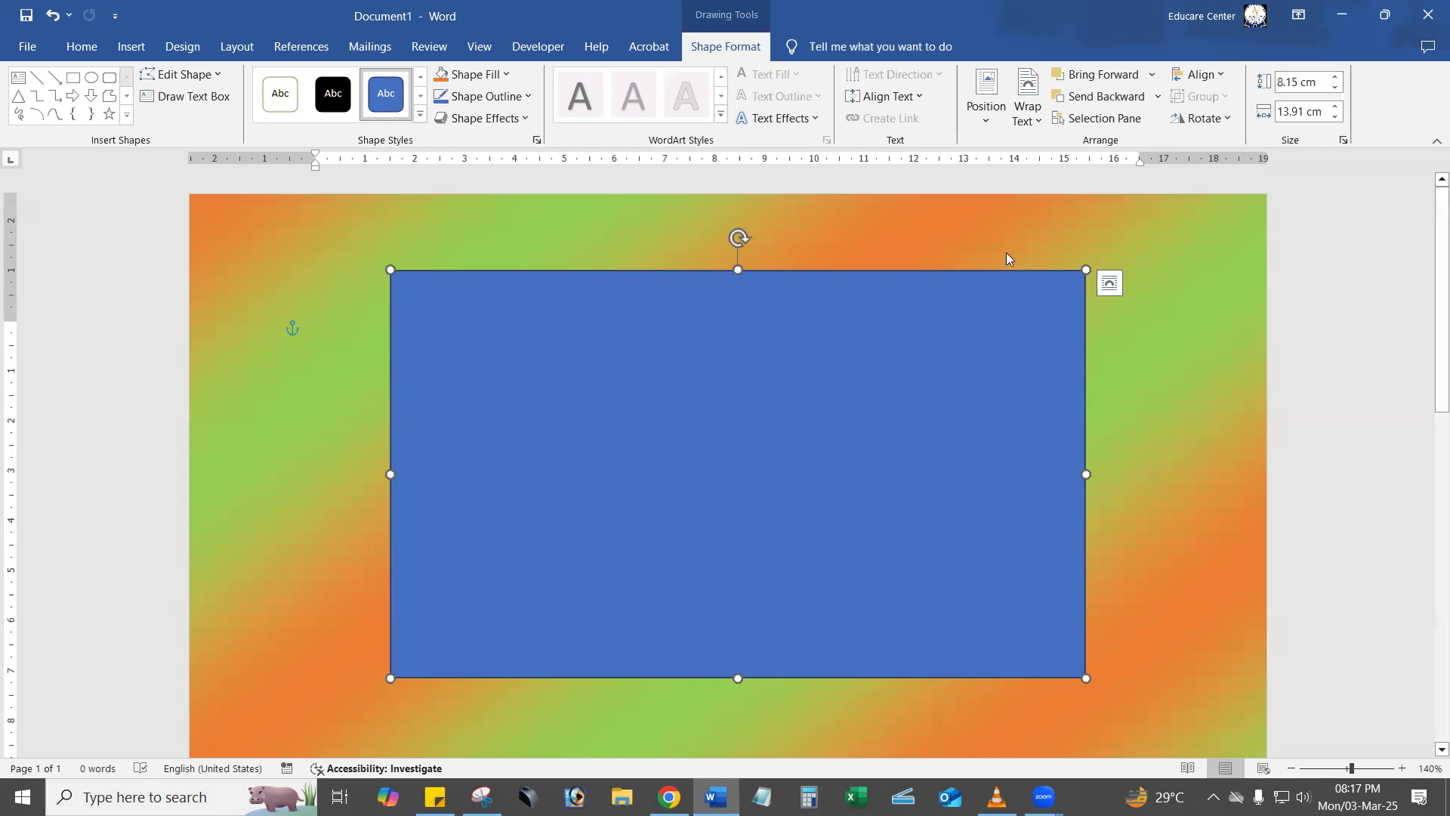
Open the rectangle's shape formatting options and change its fill to Gradient fill.
right_click(691, 453)
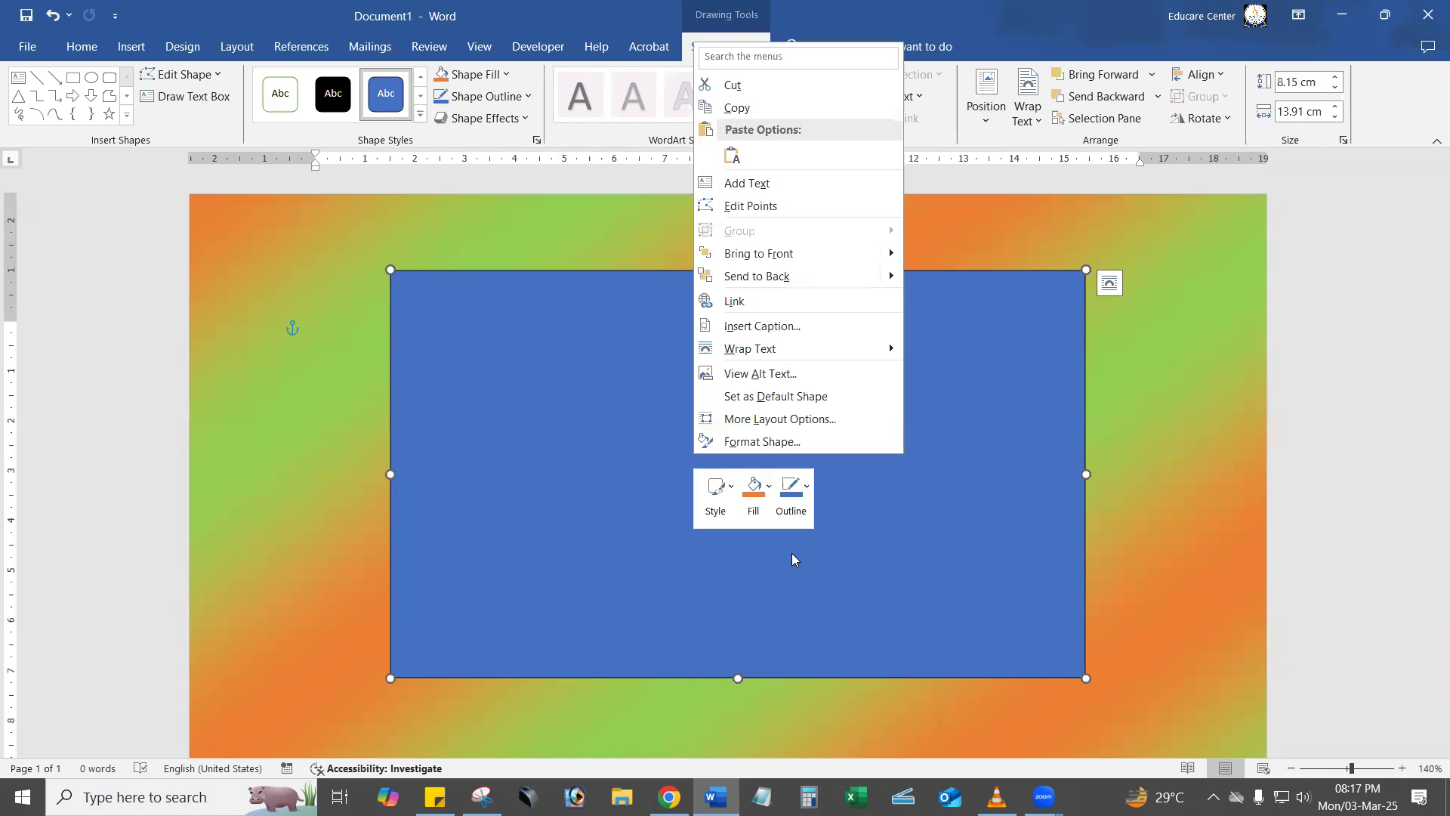
click(798, 444)
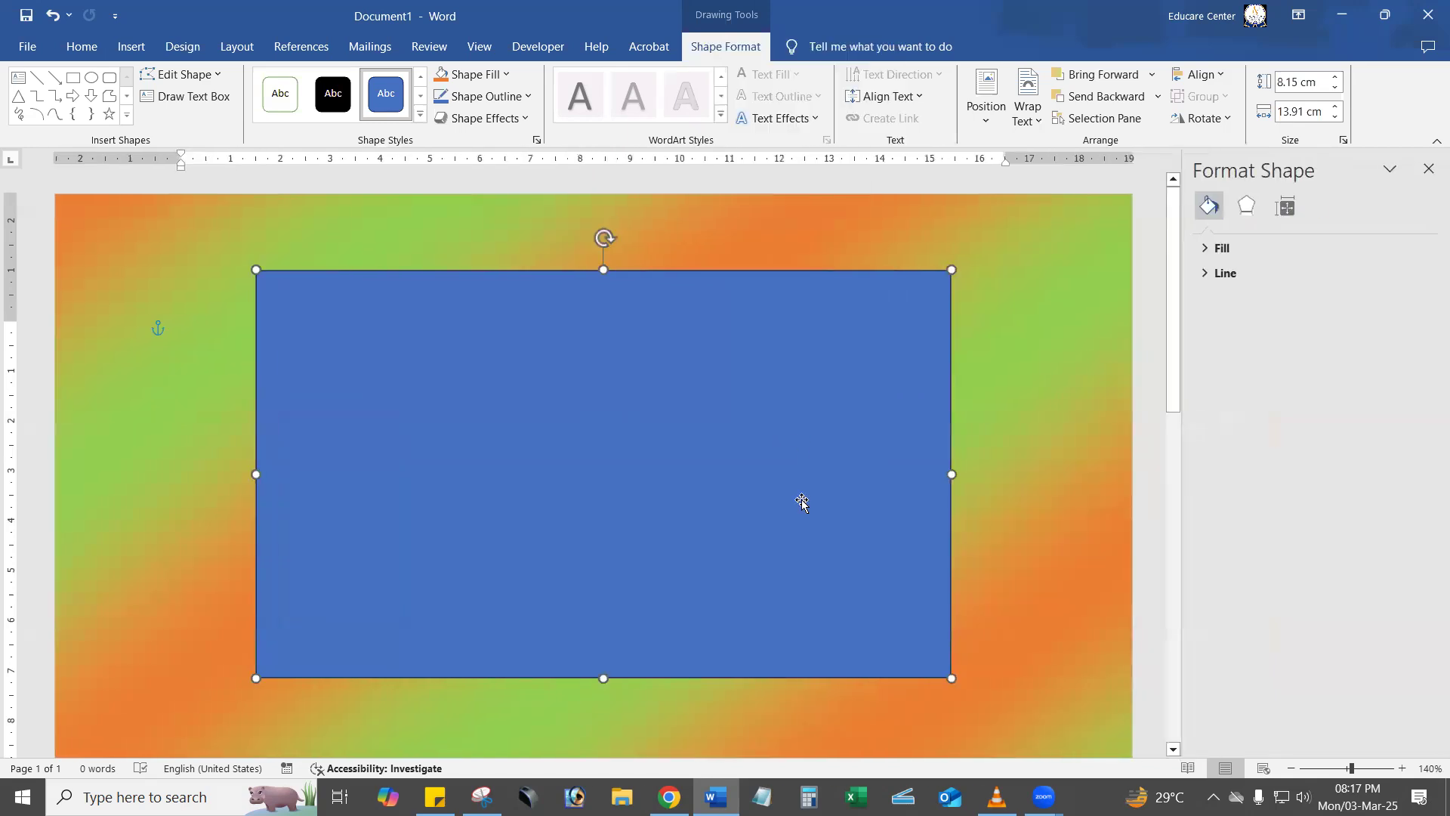
click(1243, 249)
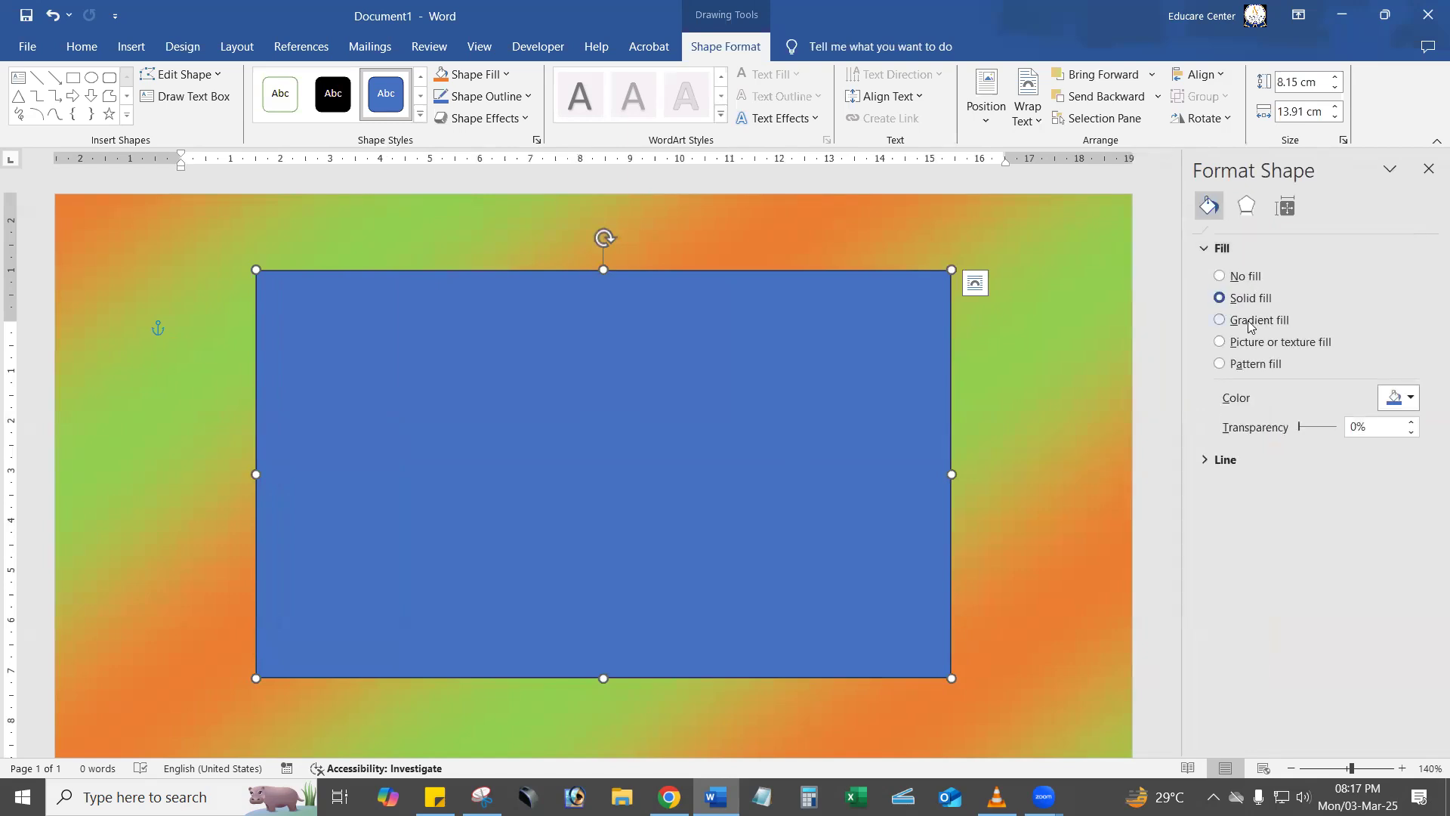
click(1255, 326)
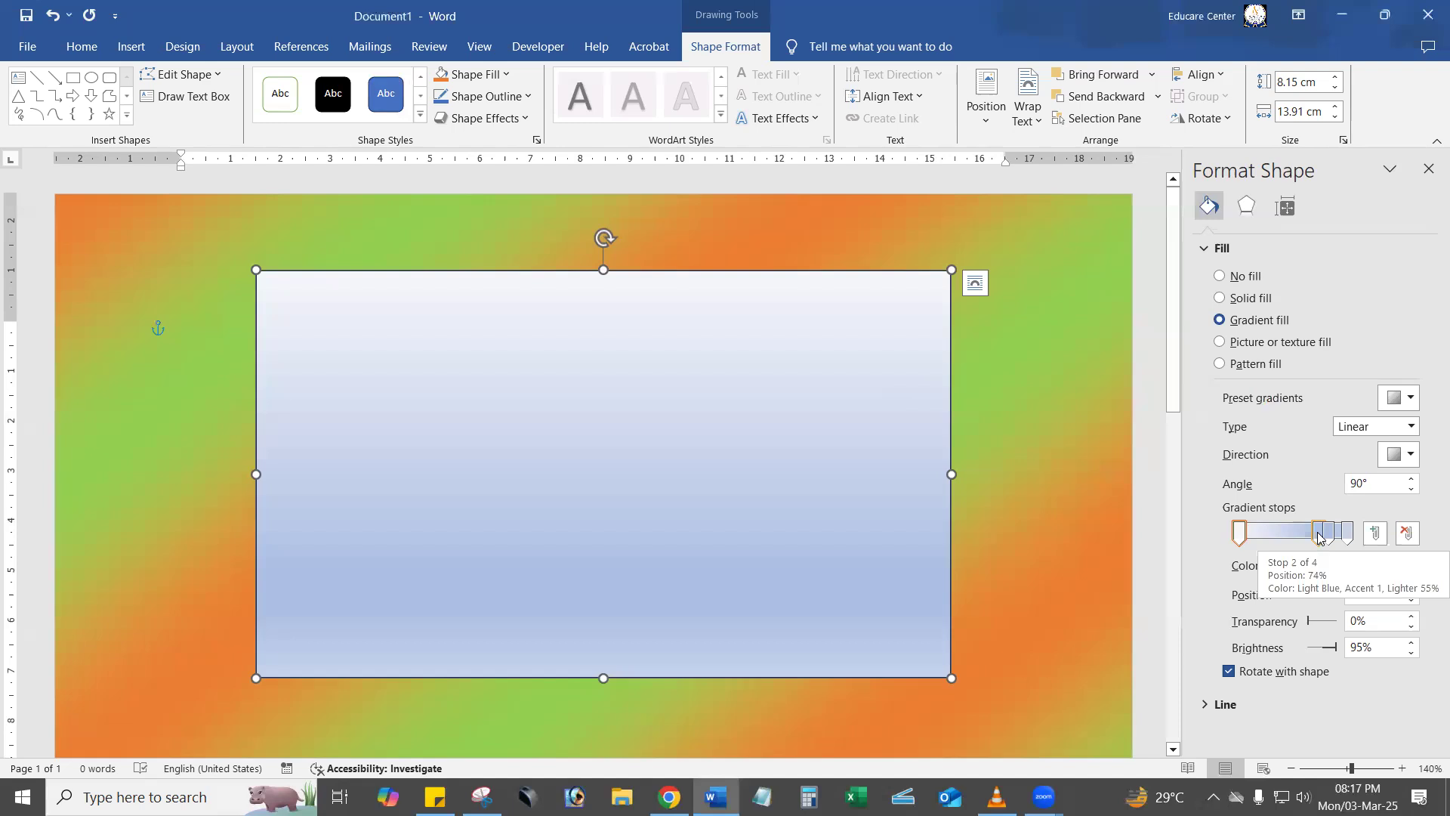
Remove the two middle stops from the rectangle's gradient and add a new stop at 27%.
drag(1319, 537, 1326, 611)
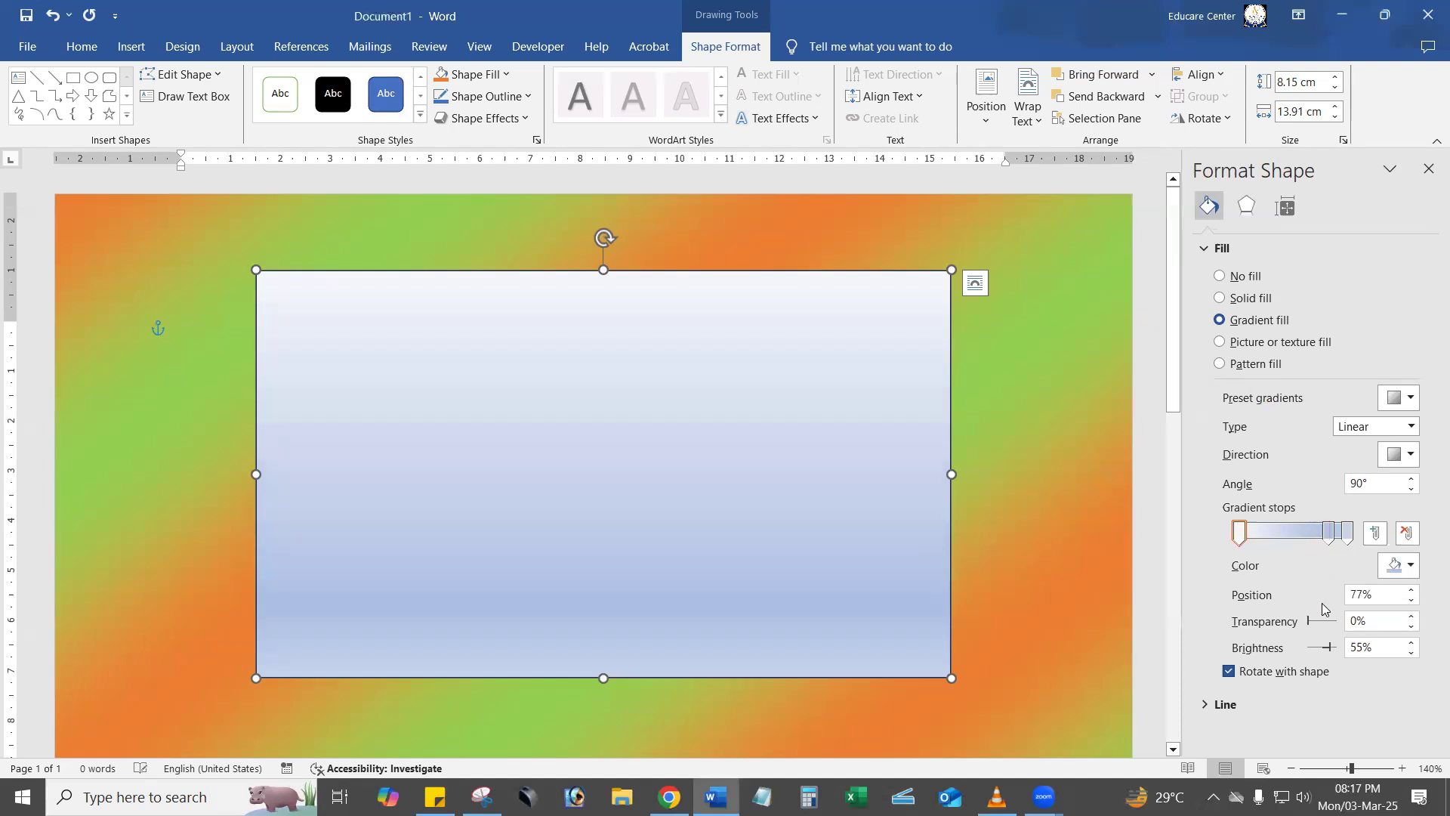
drag(1323, 539, 1330, 582)
click(1347, 534)
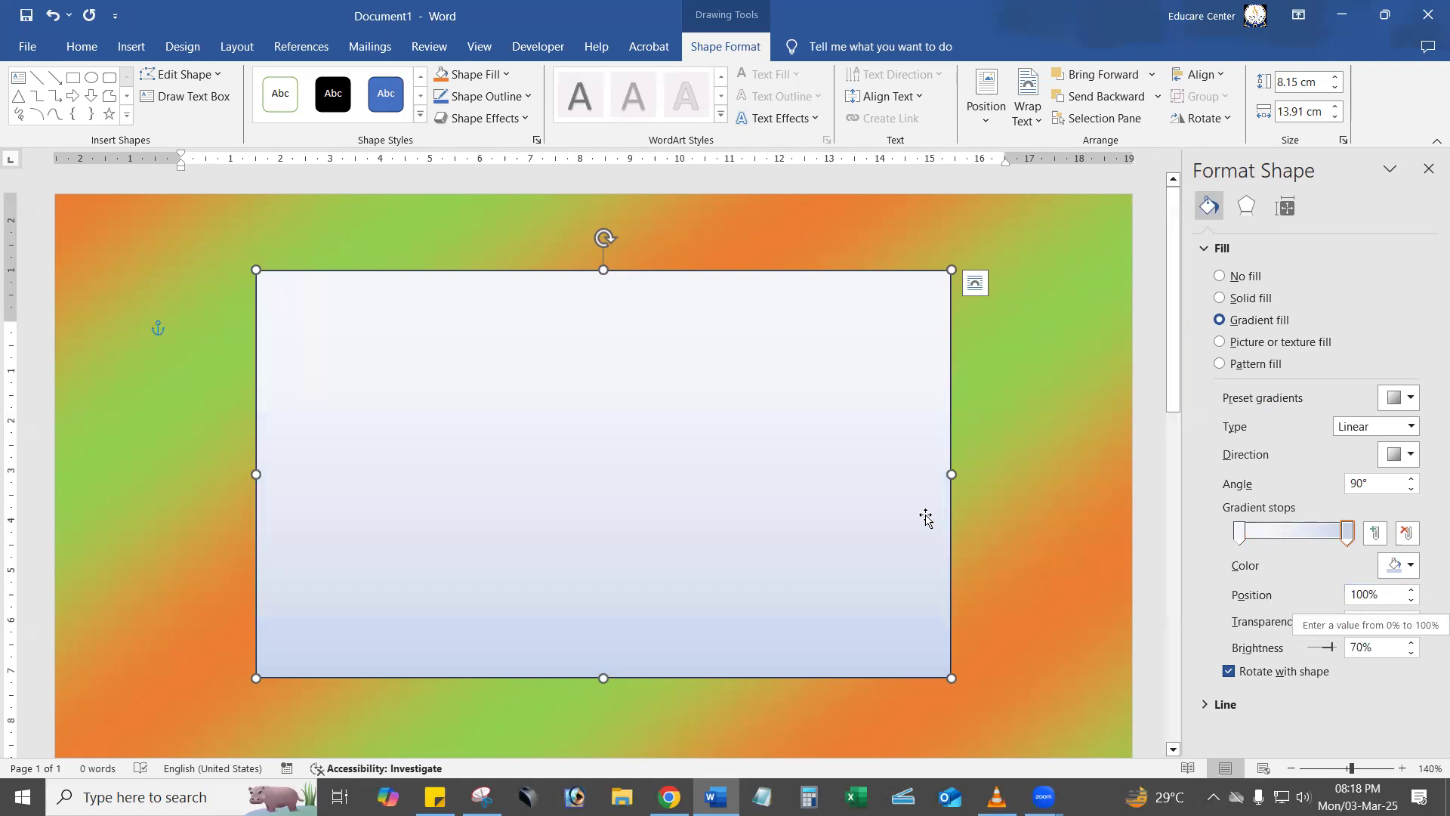
click(1268, 533)
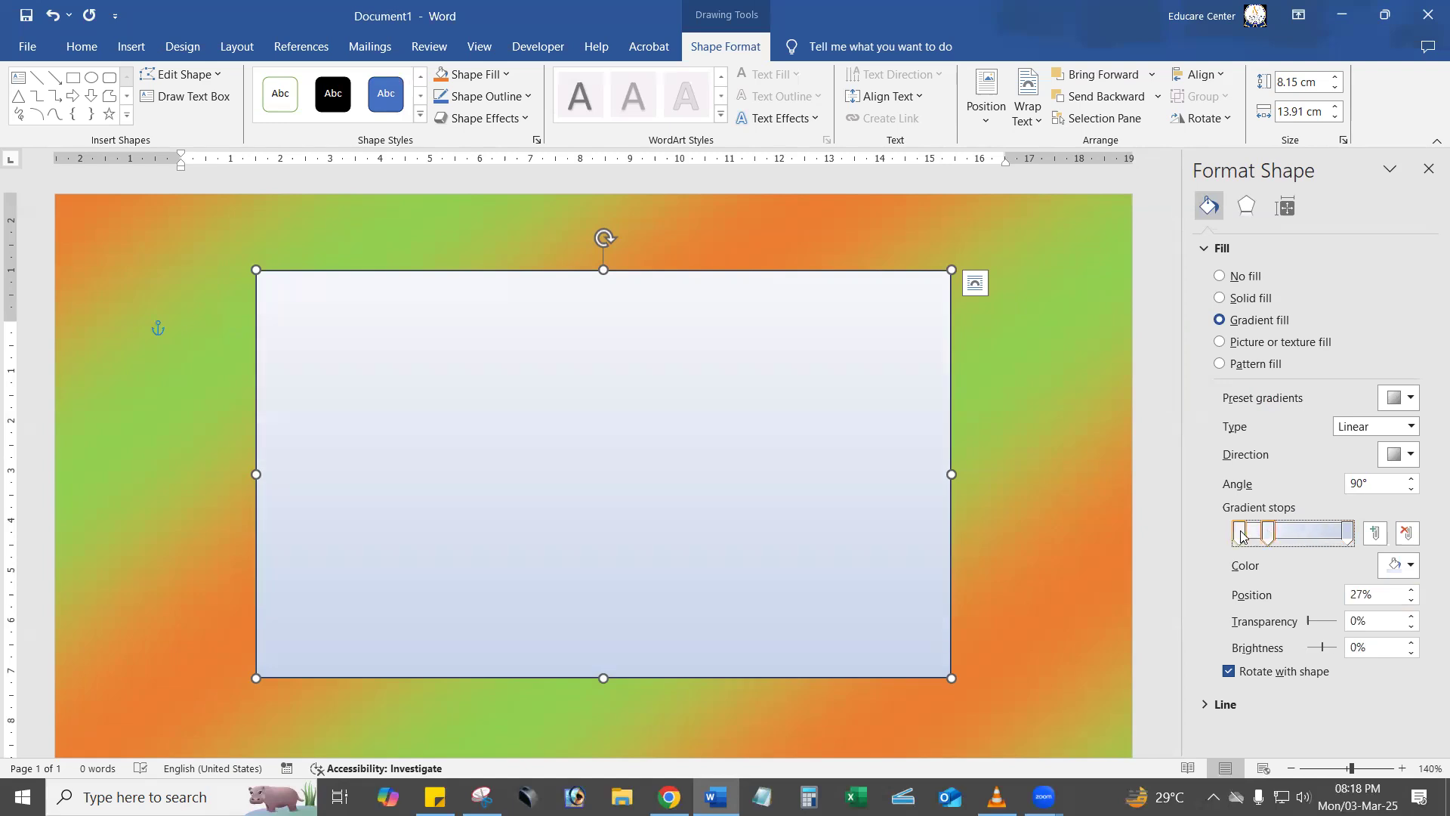
Colour the rectangle's gradient stops orange for the first, white for the middle one and light green for the last.
click(1241, 536)
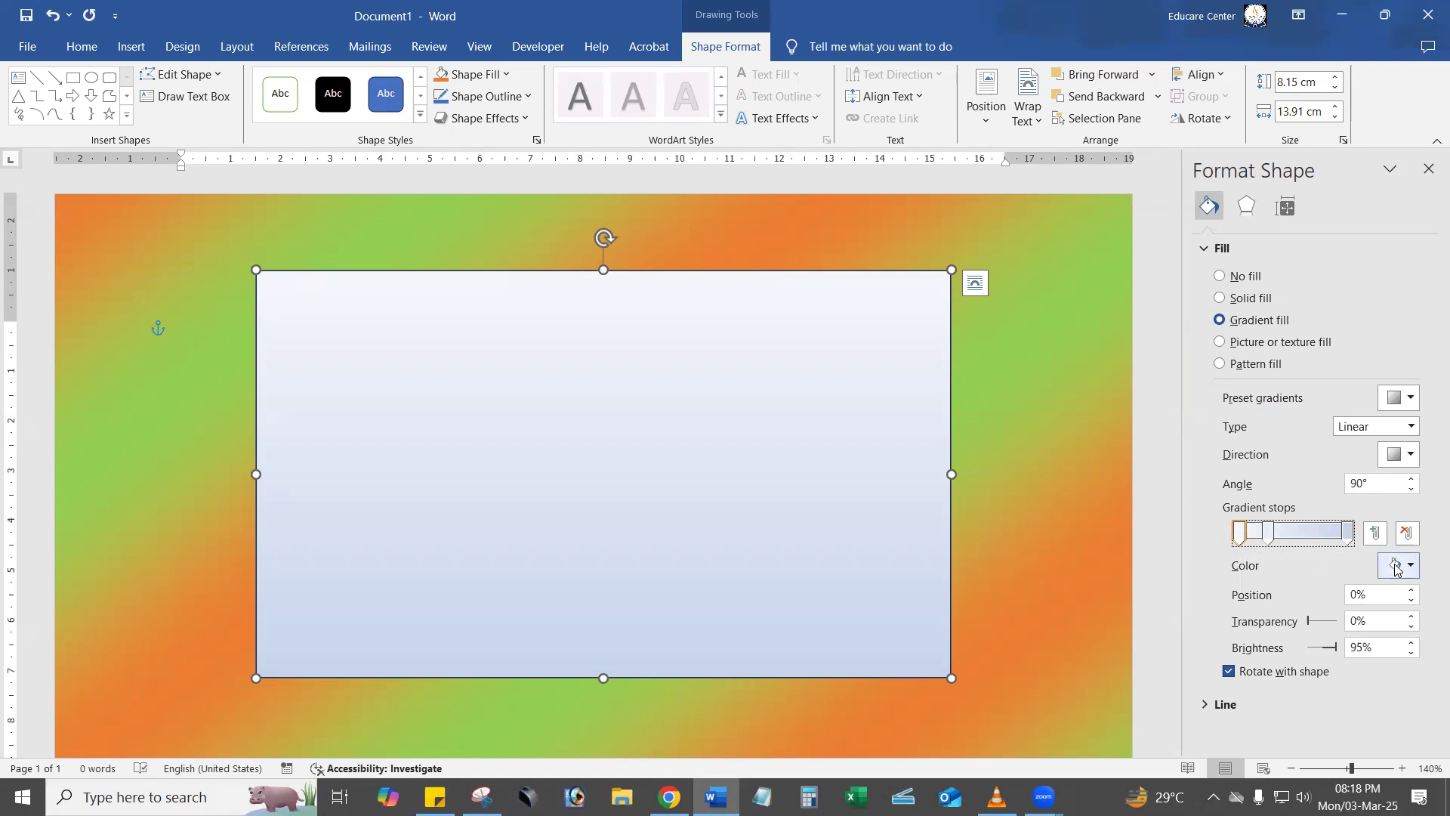
click(1397, 566)
click(1379, 635)
click(1271, 535)
click(1409, 567)
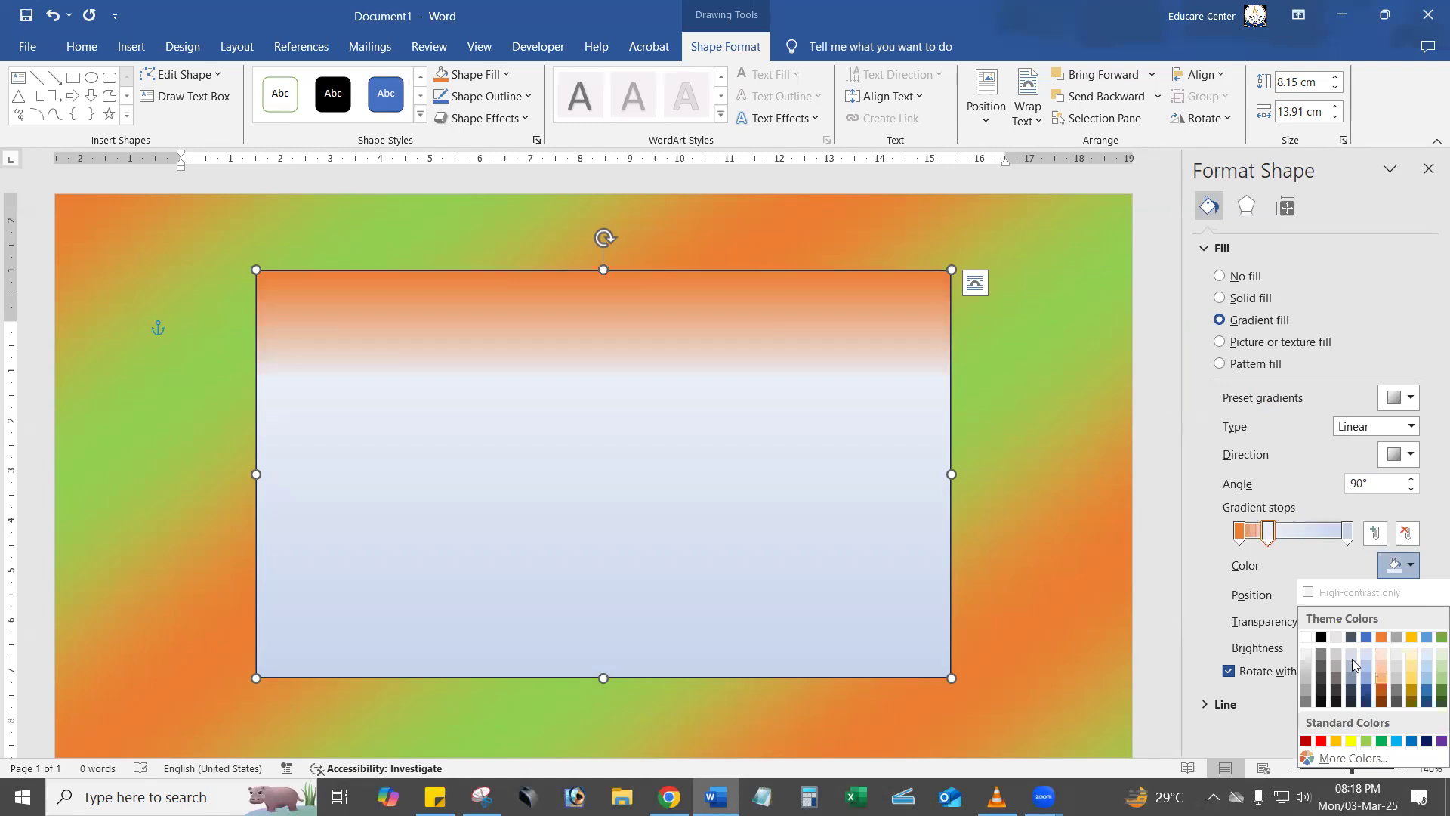
click(1306, 637)
click(1347, 533)
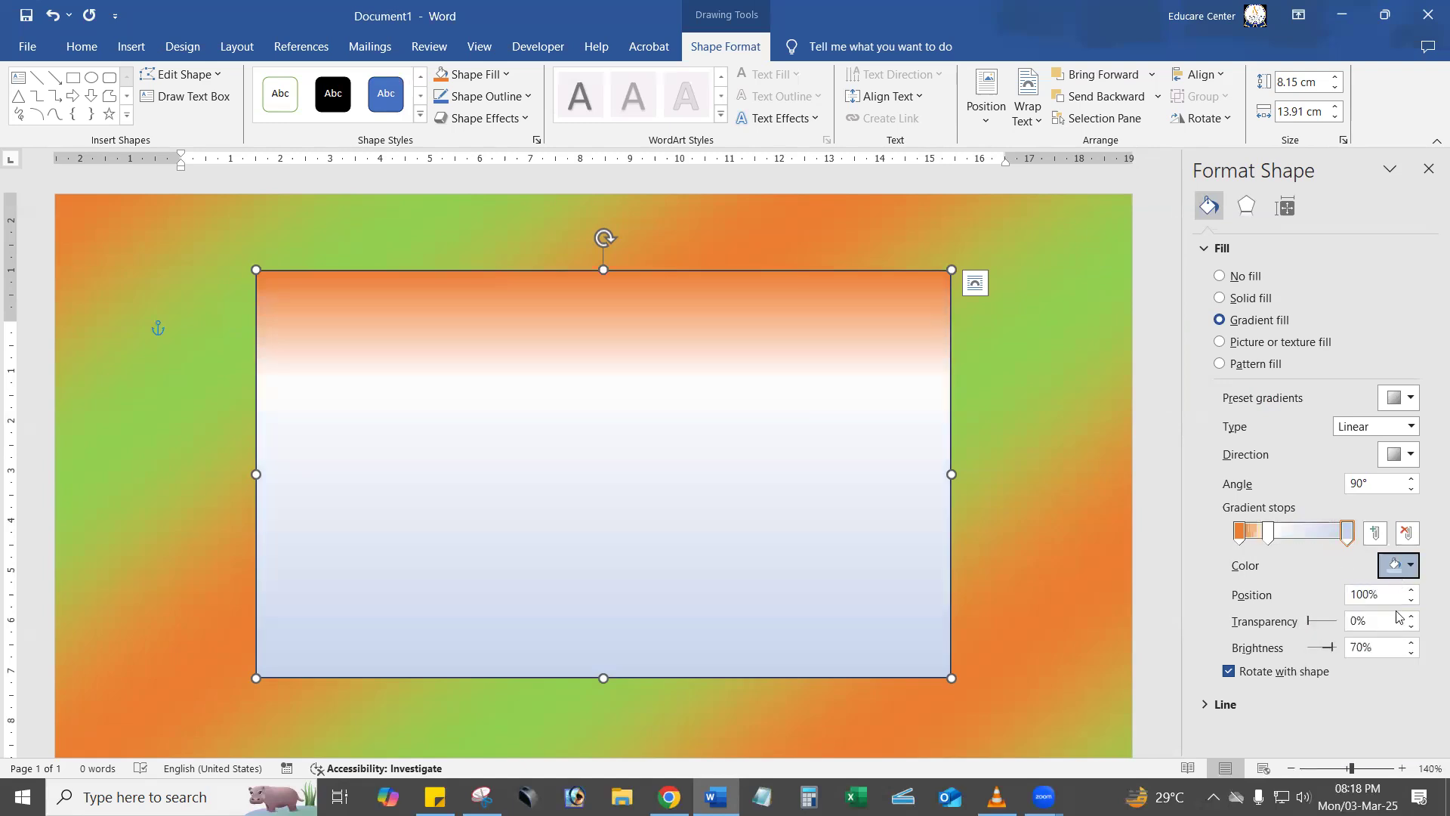
click(1410, 565)
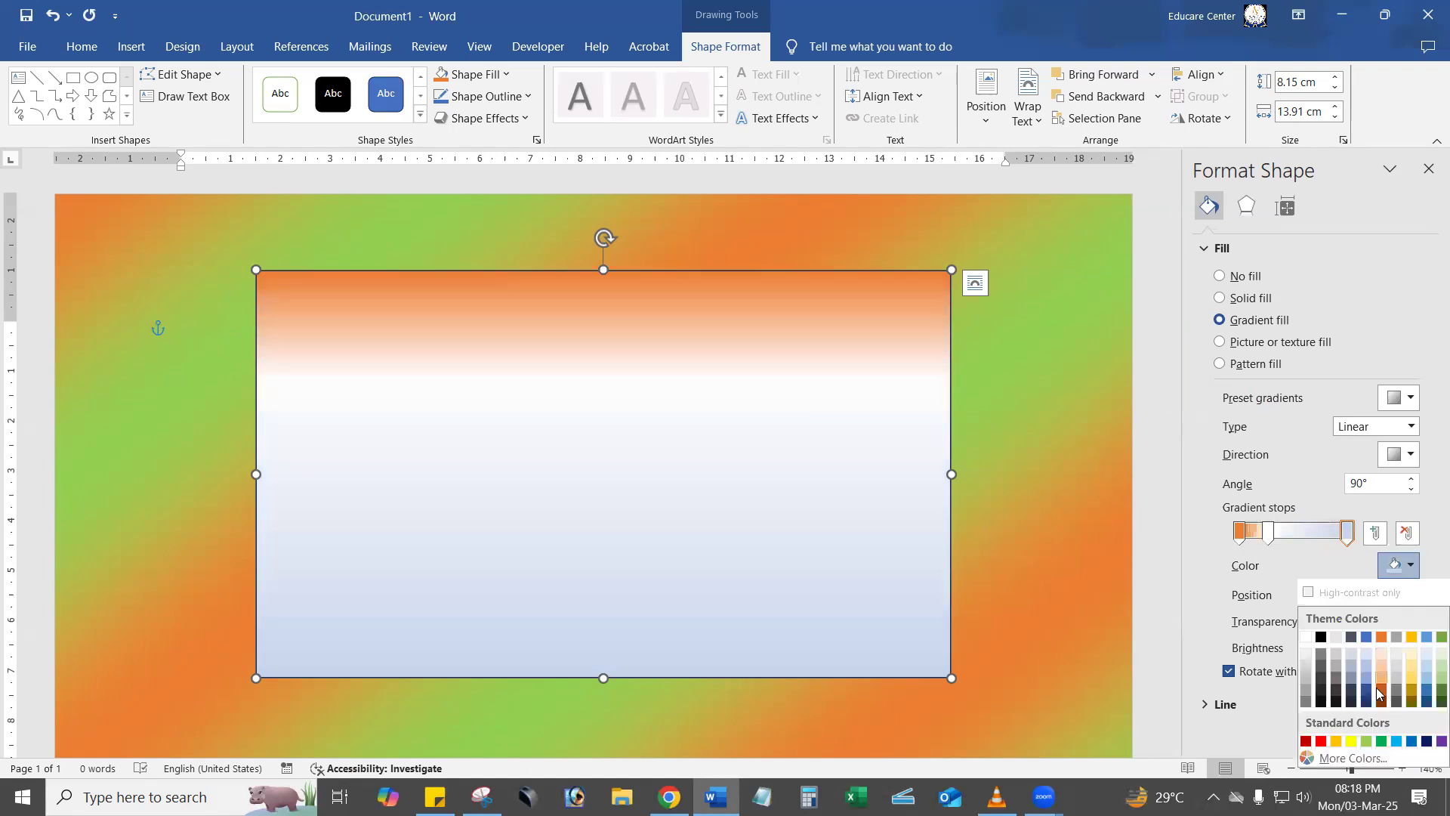
click(1368, 742)
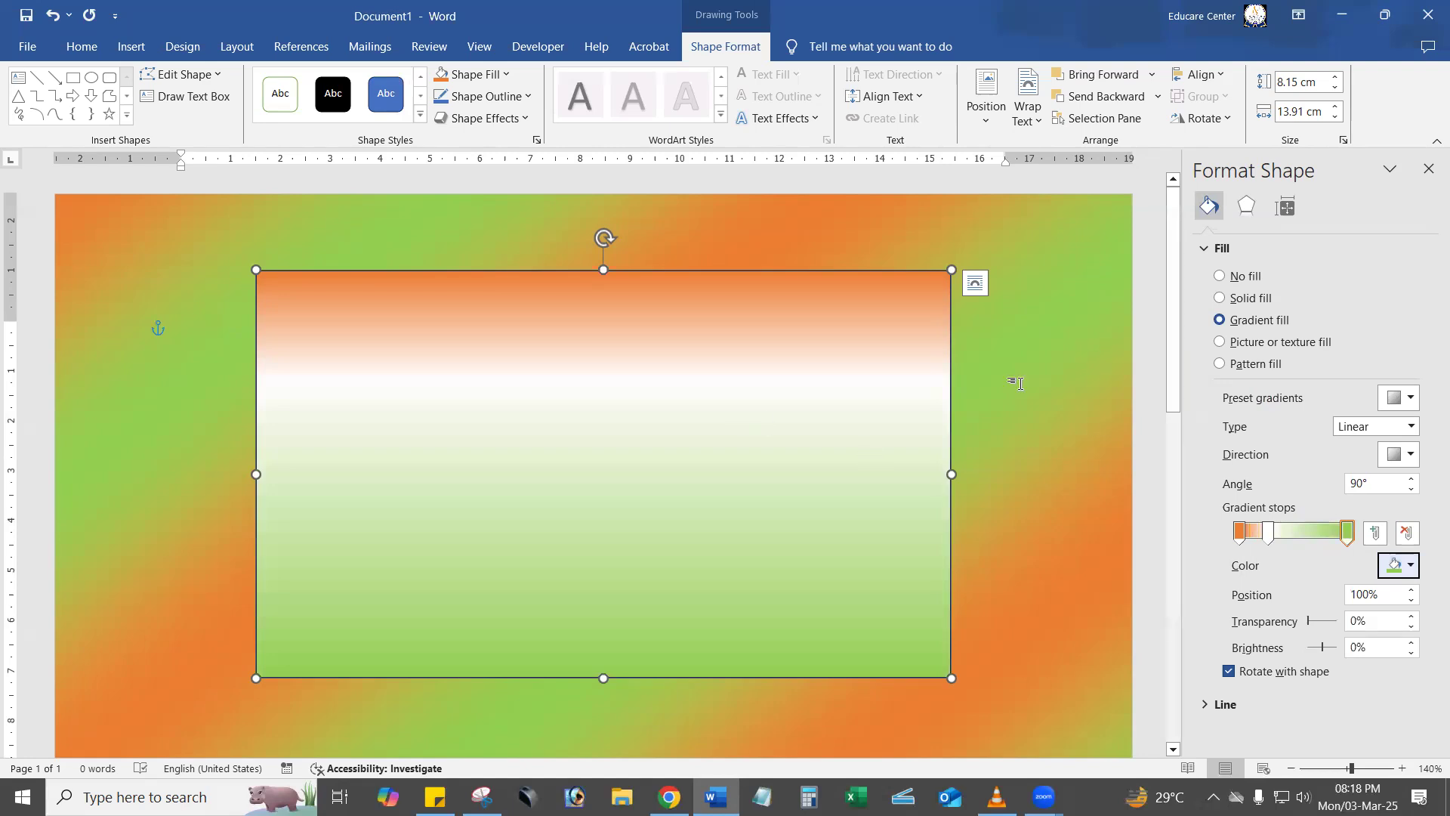
Remove the page background by setting the page color to No Color.
click(182, 46)
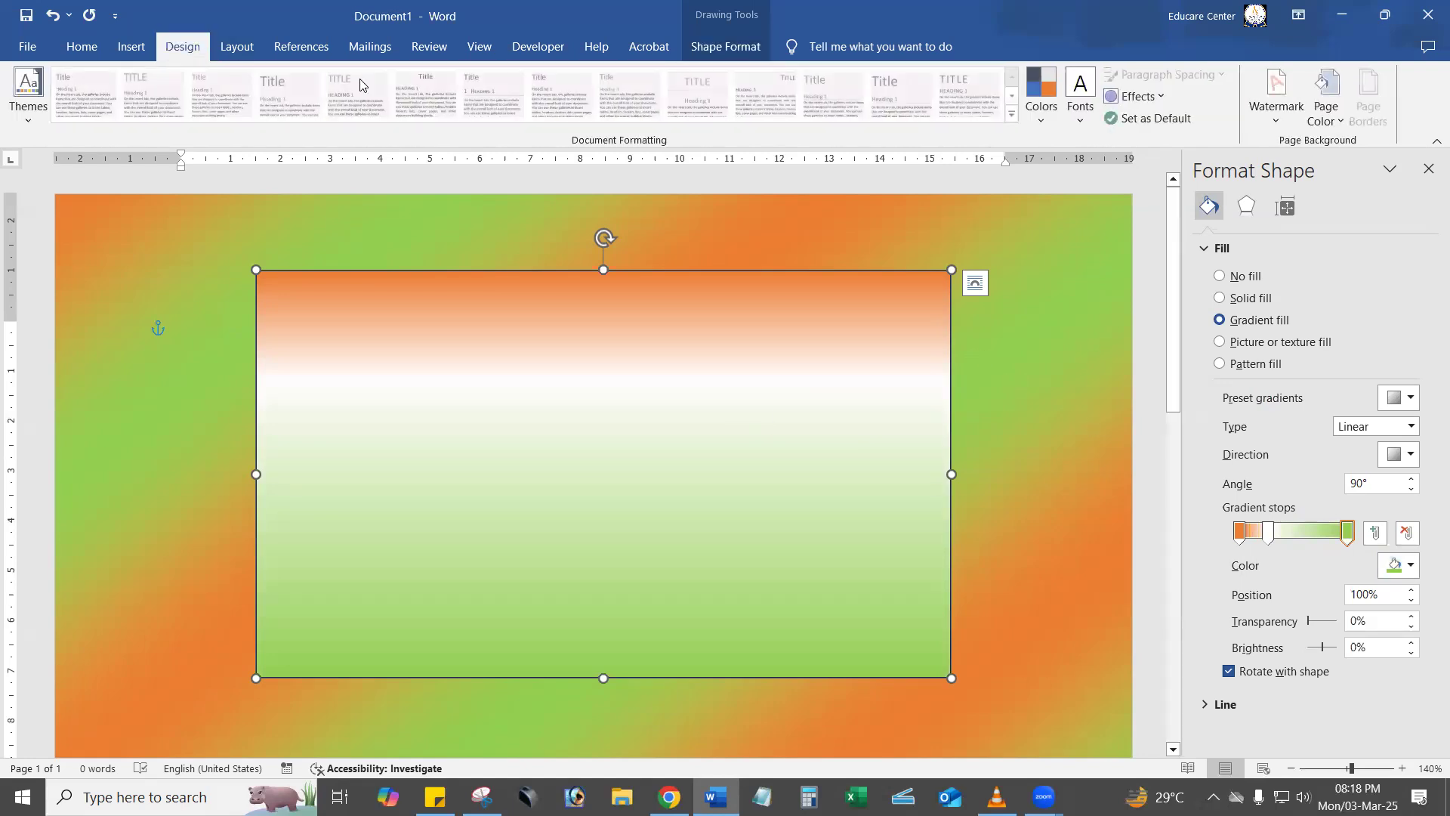
click(1342, 121)
click(1348, 355)
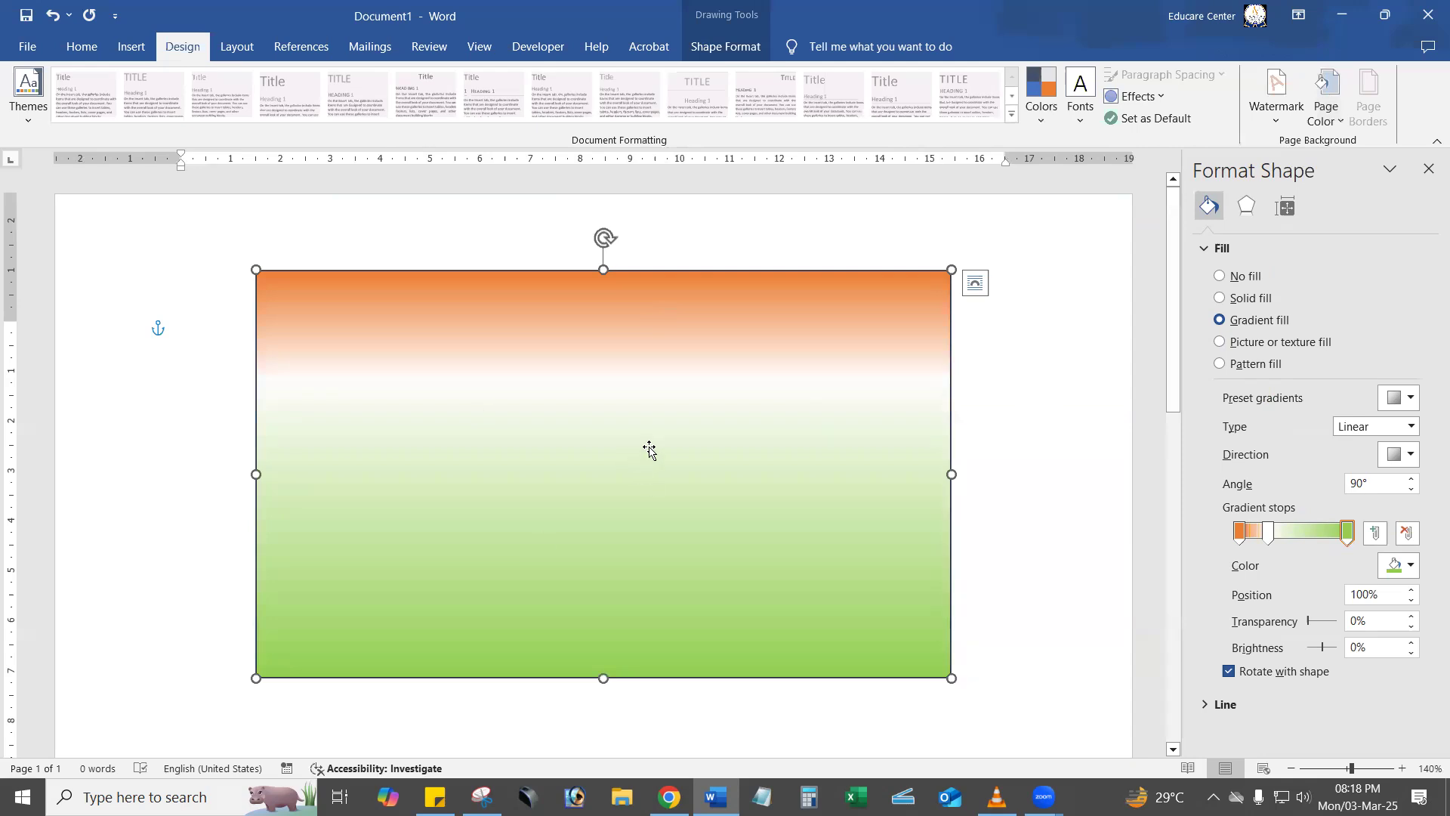
Try the Radial, Rectangular and Path gradient types on the rectangle.
click(1410, 426)
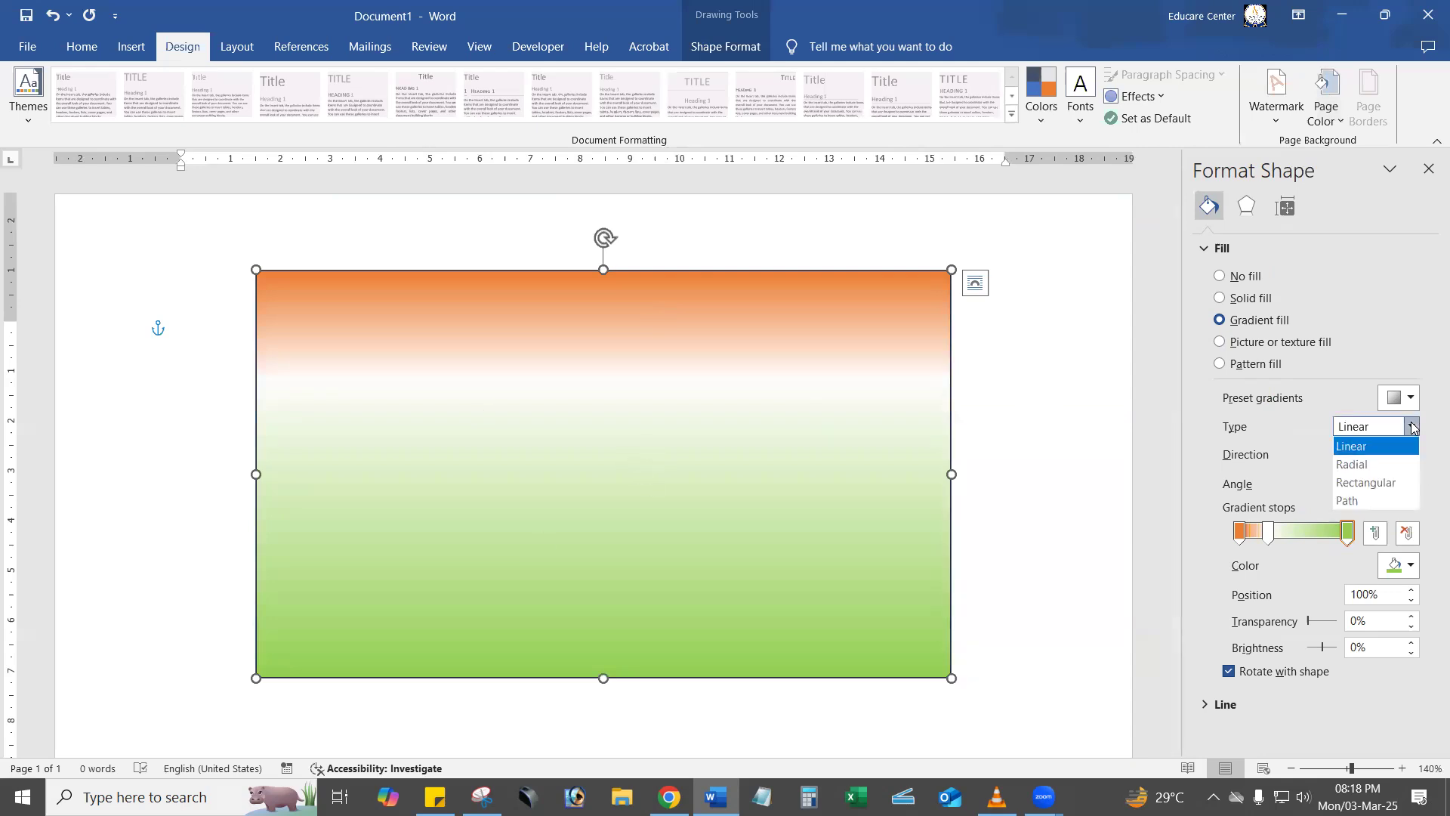
click(1388, 466)
click(1410, 428)
click(1387, 481)
click(1394, 427)
click(1389, 500)
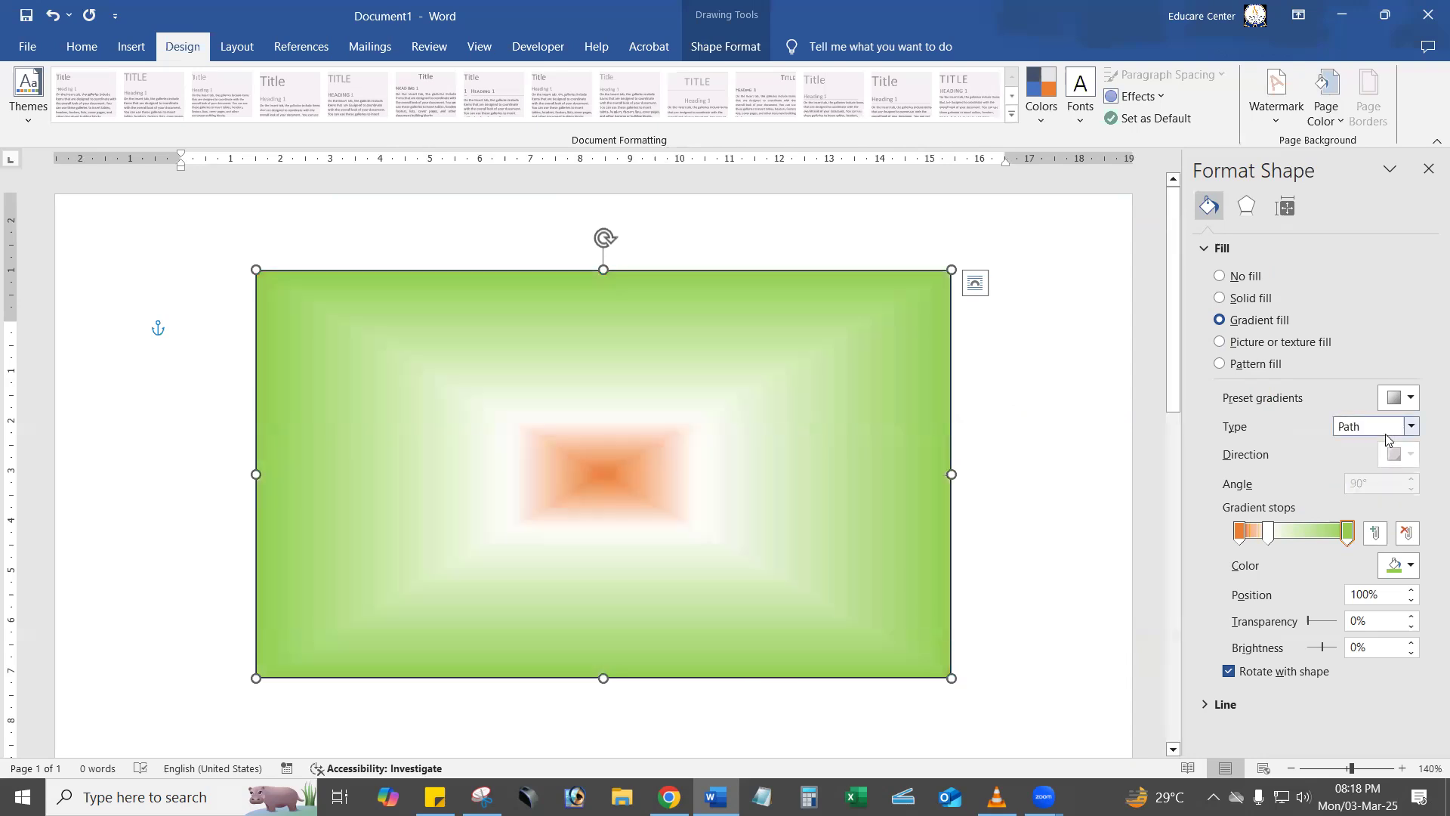
Set the rectangle's gradient type to Radial and view the available gradient directions.
click(1387, 427)
click(1388, 467)
click(1401, 453)
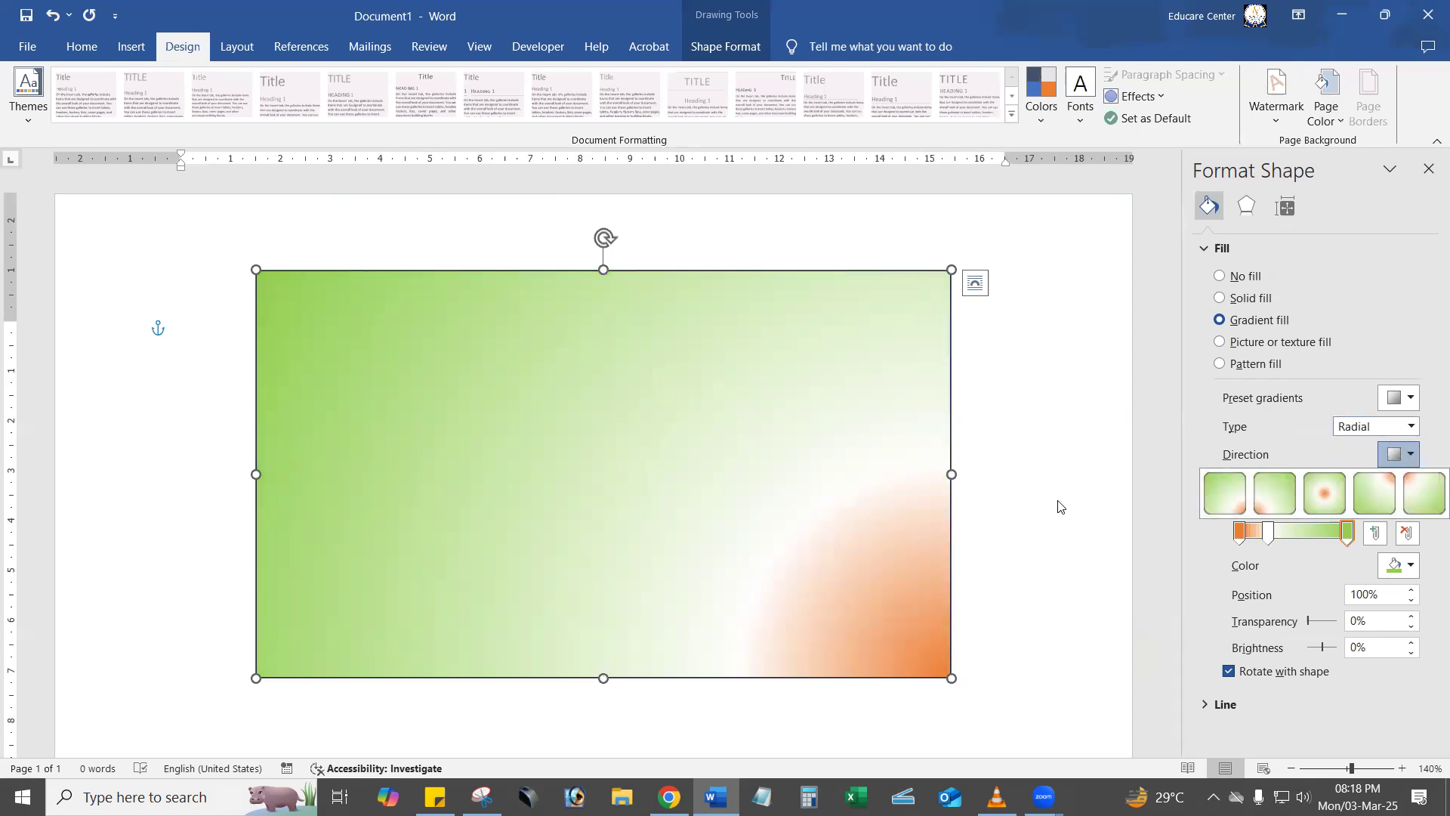
click(1000, 365)
Shift the white stop slightly along the rectangle's gradient and deselect the shape.
click(1268, 532)
mouse_move(1278, 533)
mouse_down()
mouse_move(1307, 534)
mouse_move(1231, 531)
mouse_move(1282, 532)
mouse_move(1270, 534)
mouse_up()
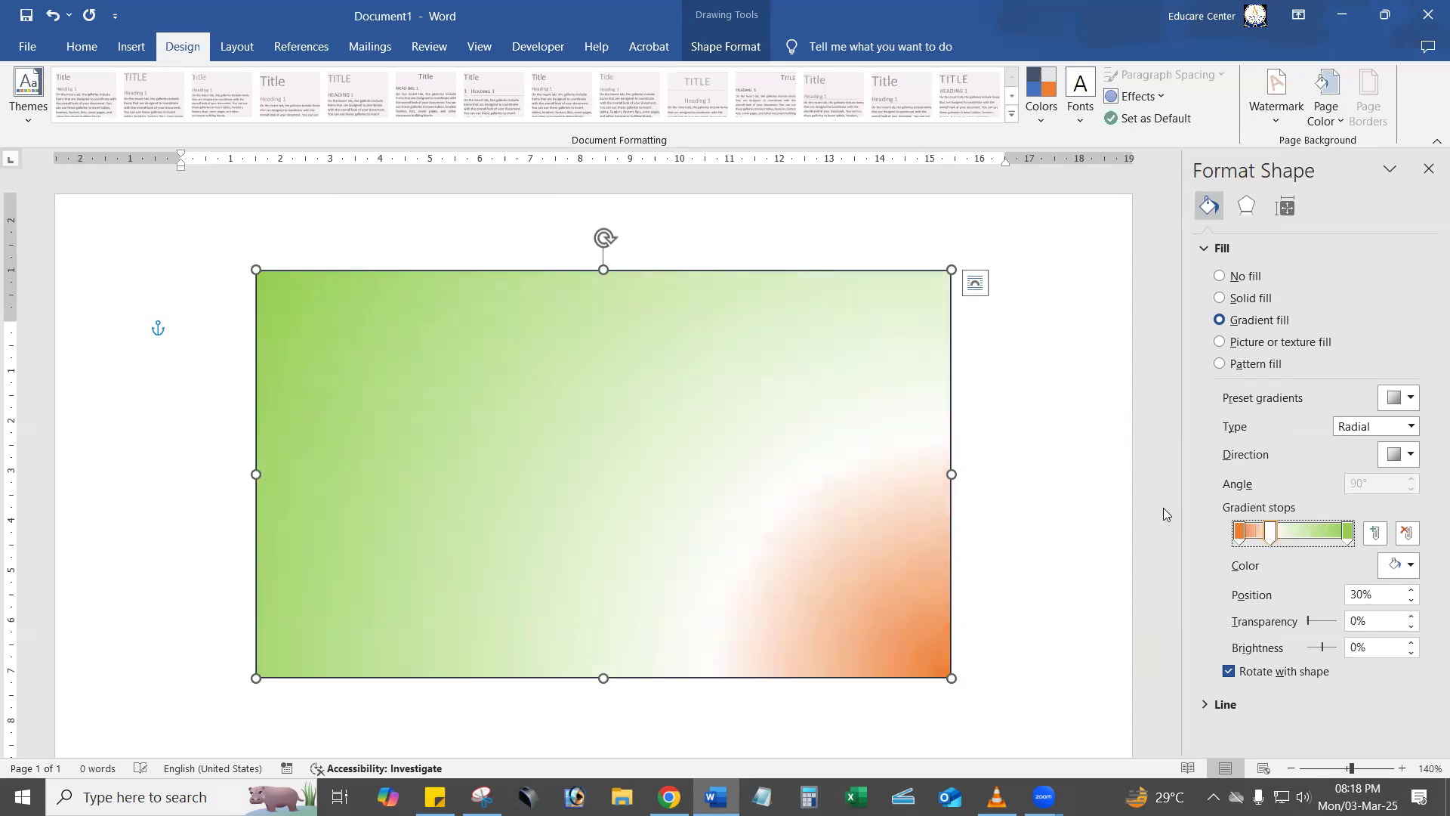
click(1049, 468)
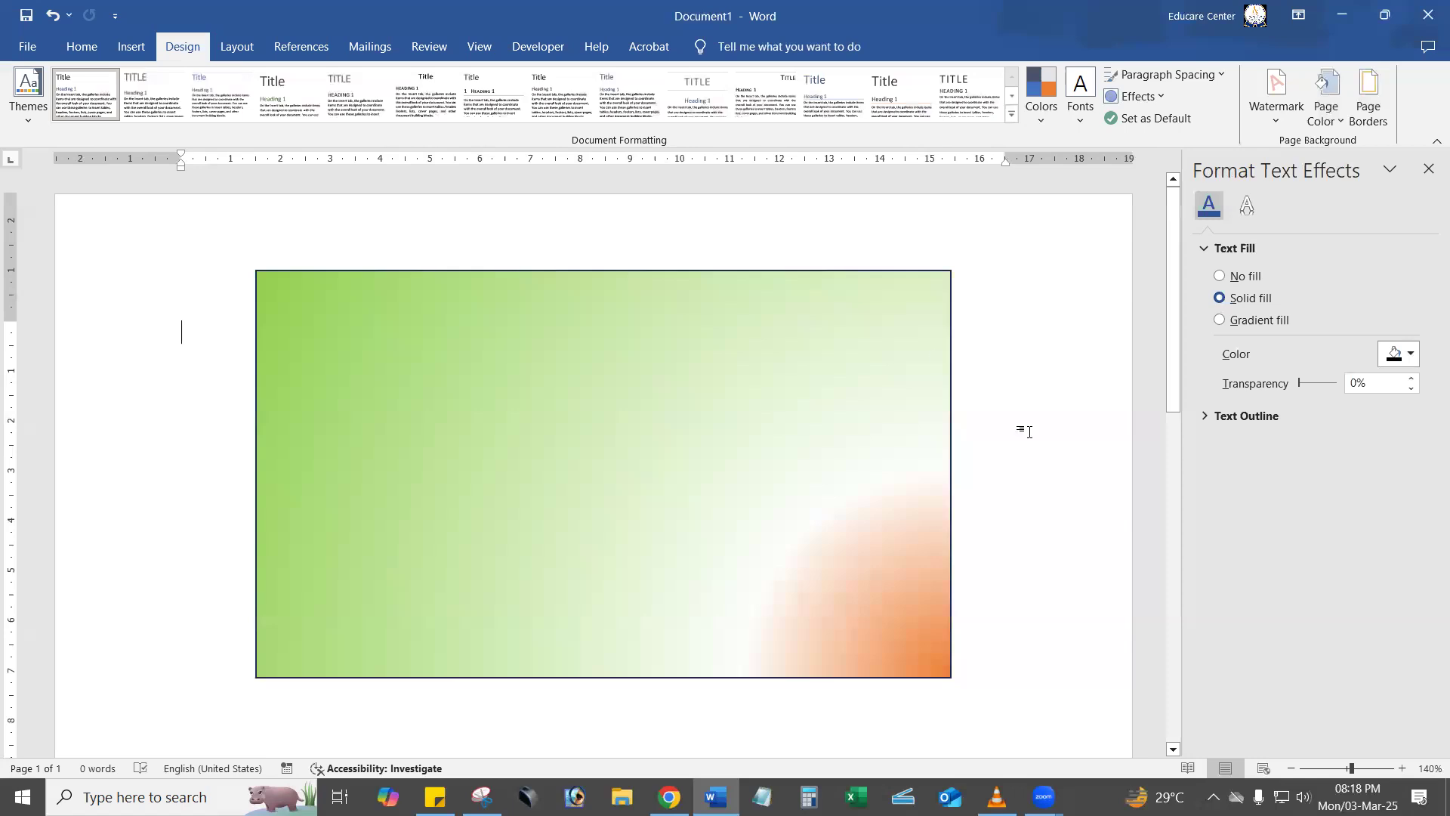
Insert WordArt in the white-filled, orange-outlined style with hard shadow and replace its placeholder text with "ABC Computer Shop".
click(138, 53)
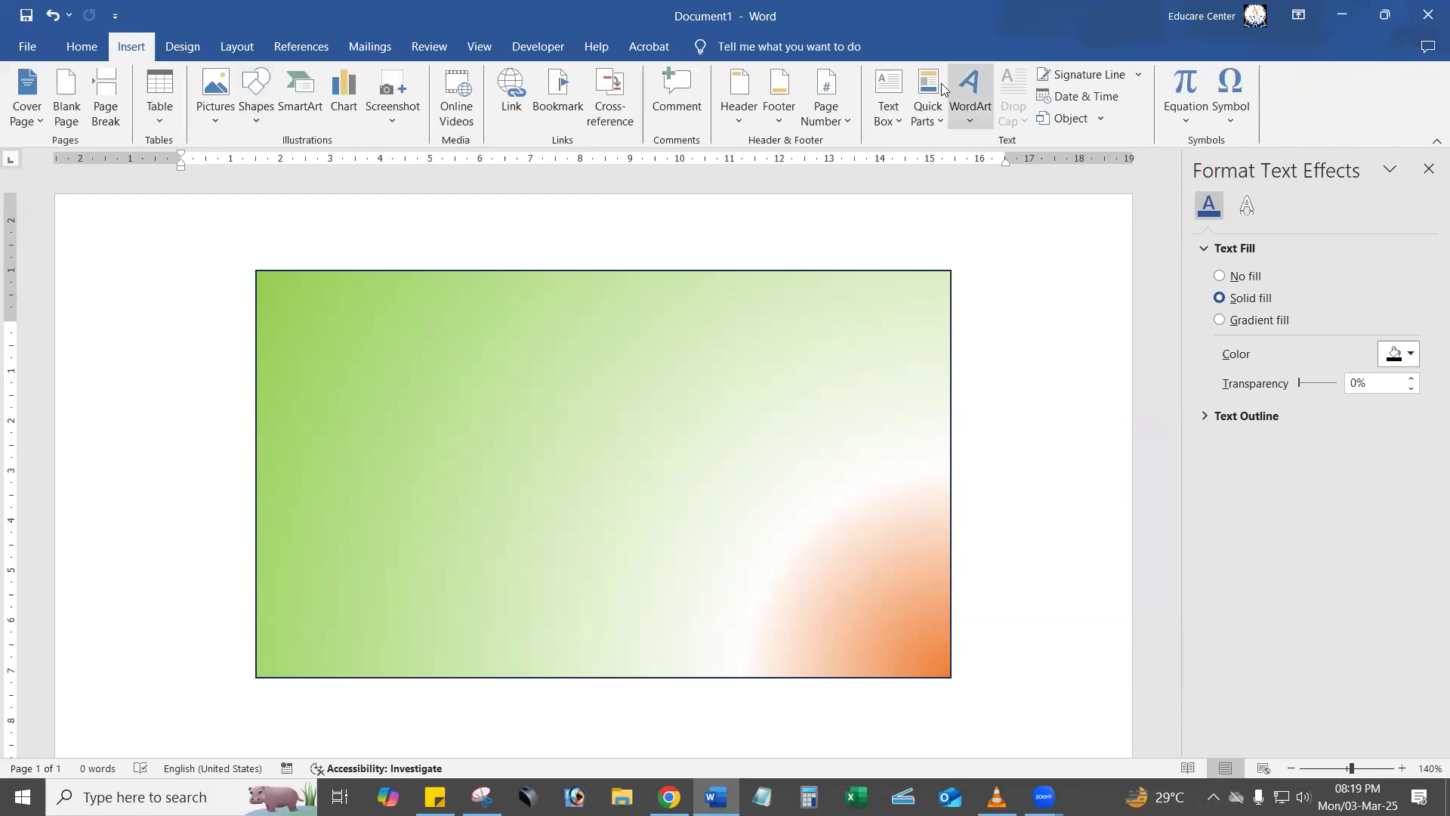
click(972, 95)
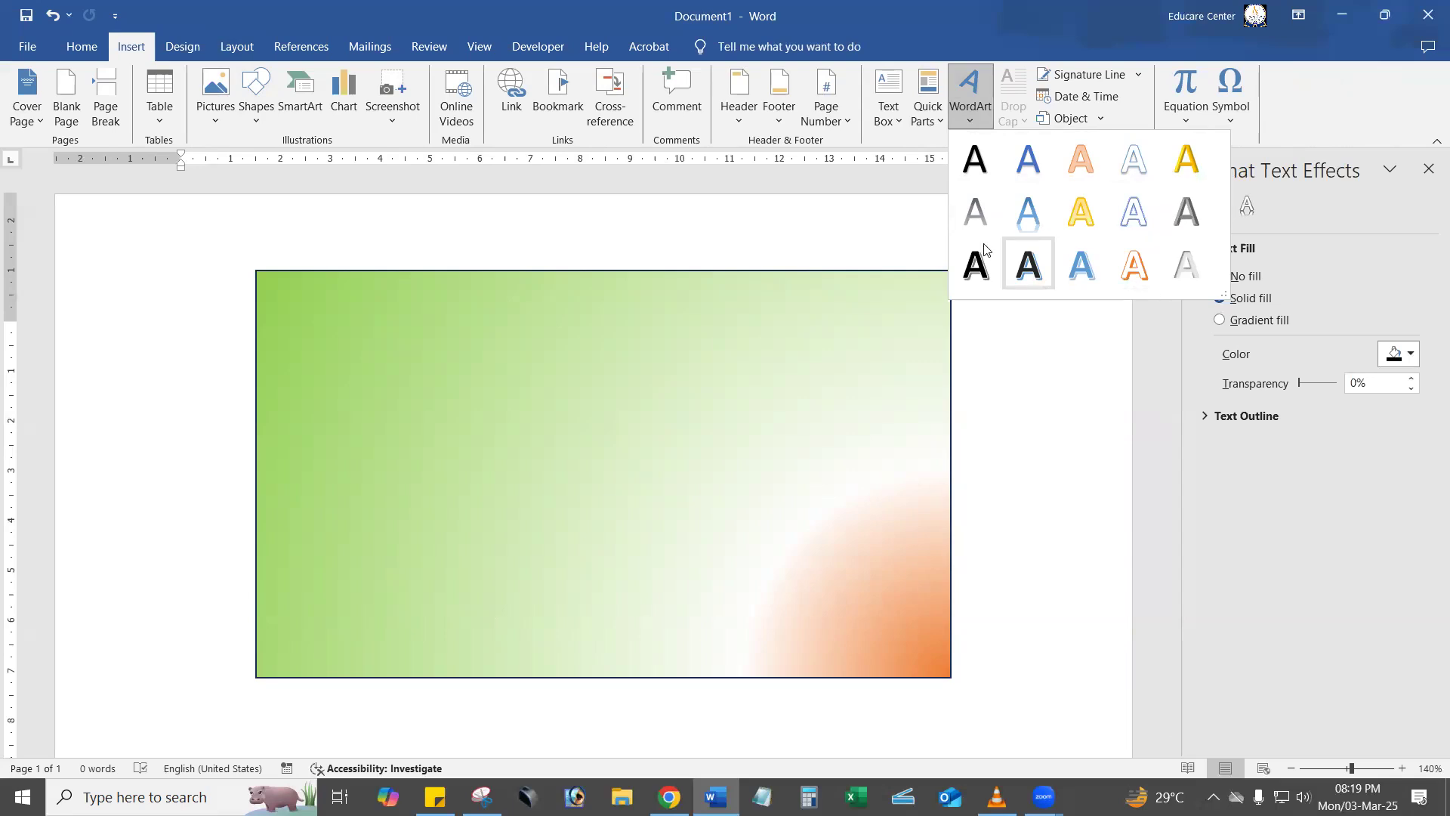
click(1135, 264)
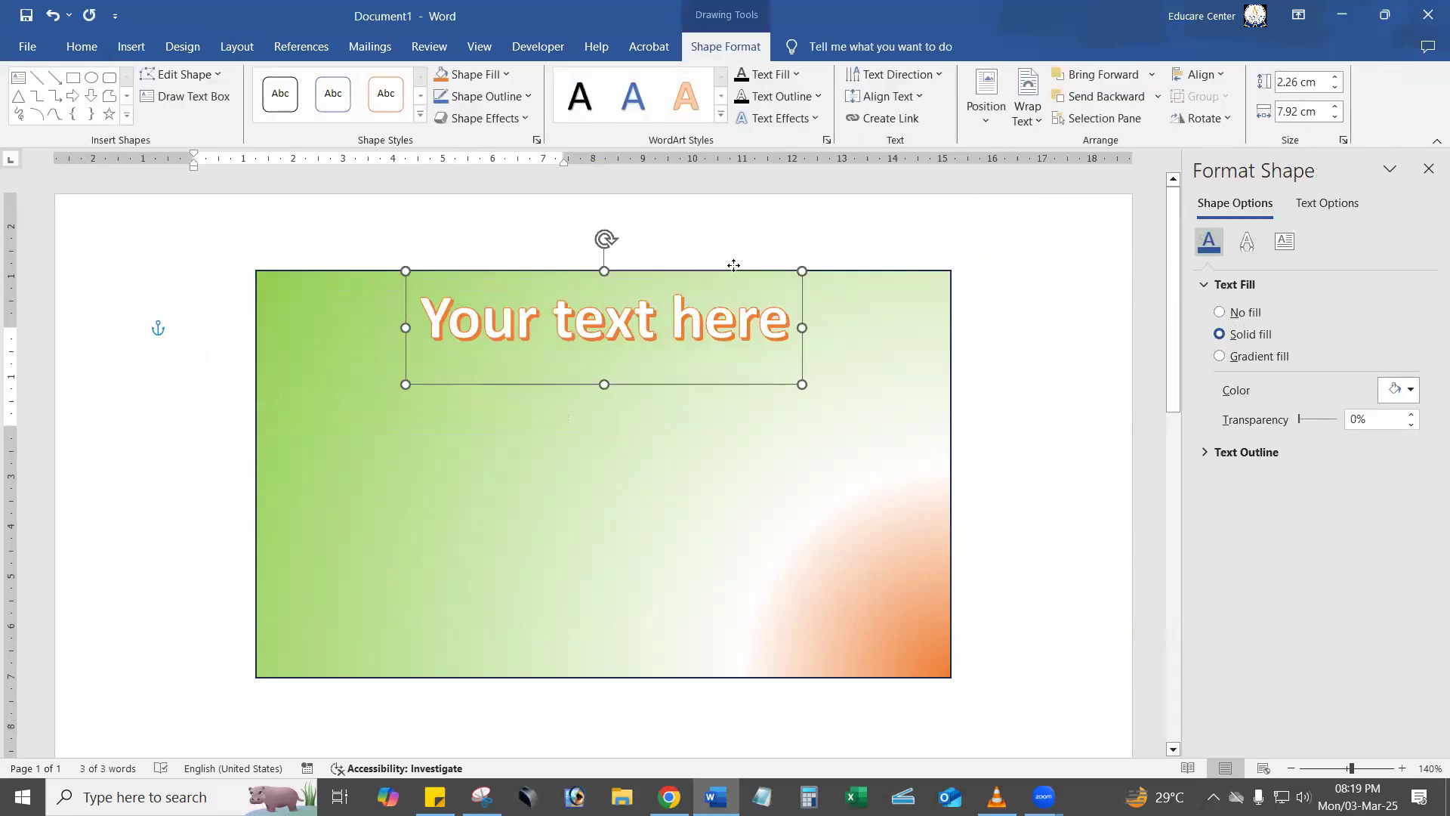
drag(774, 302, 464, 293)
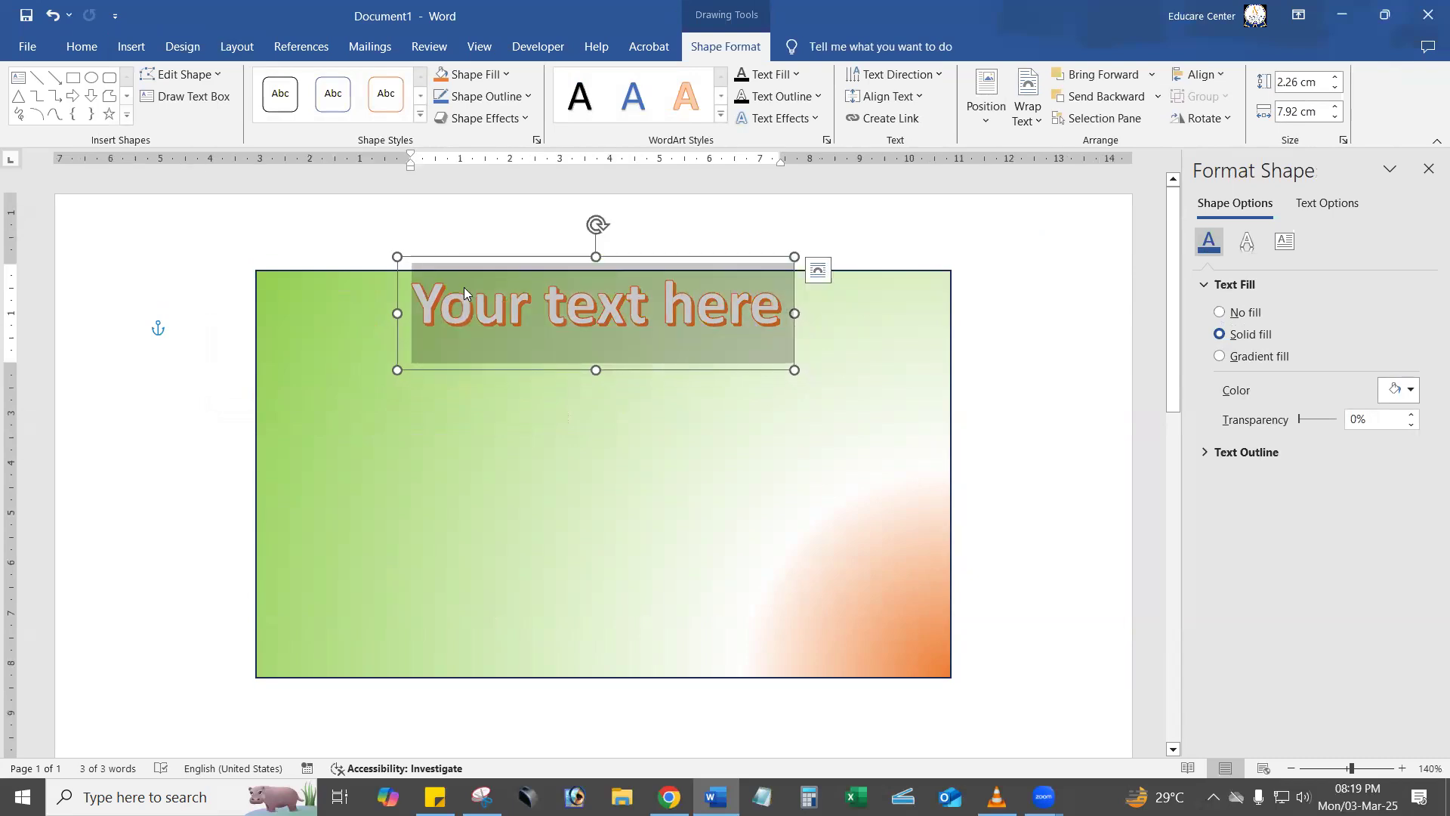
text(ABC)
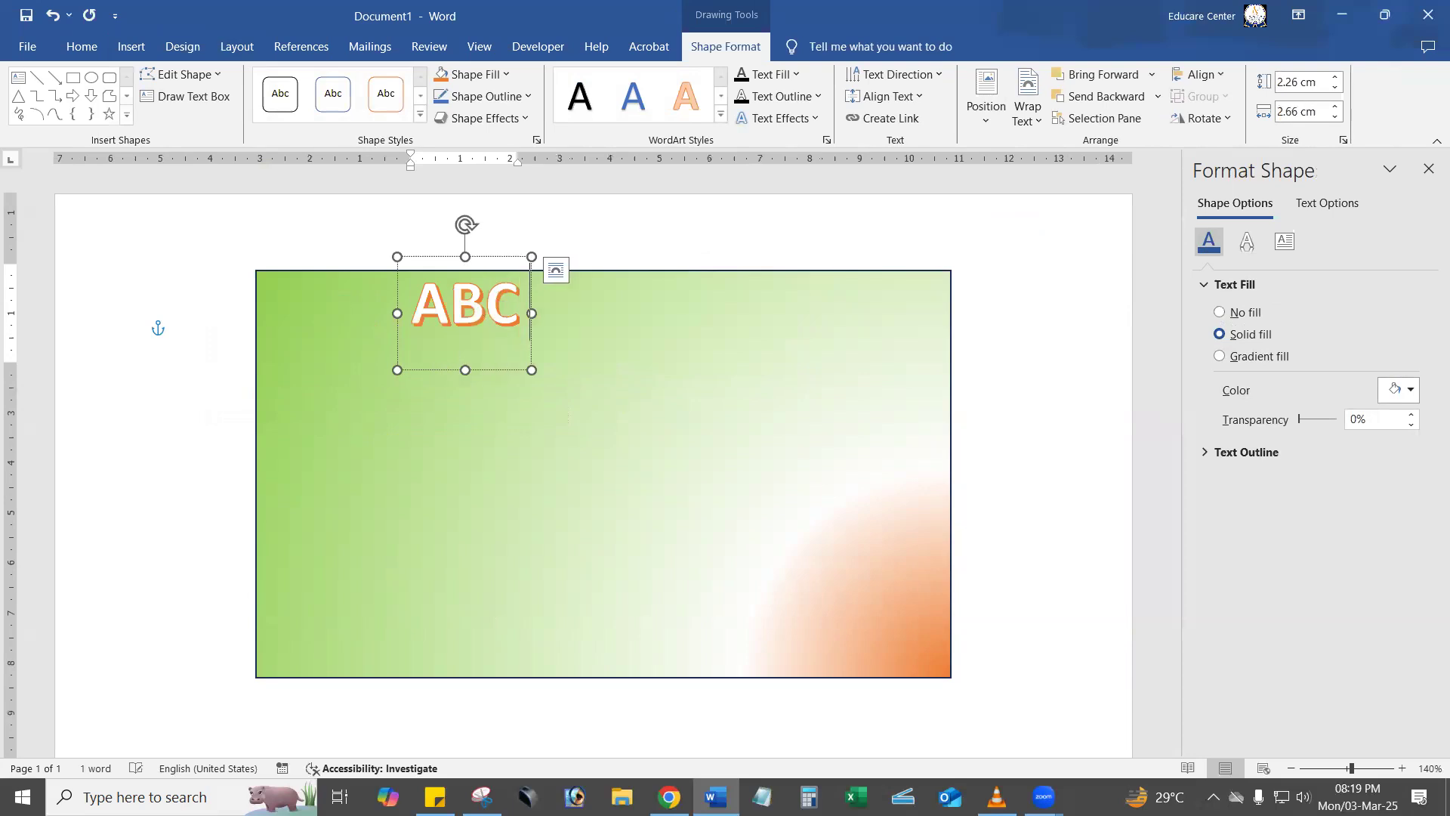
text( Computer Shop)
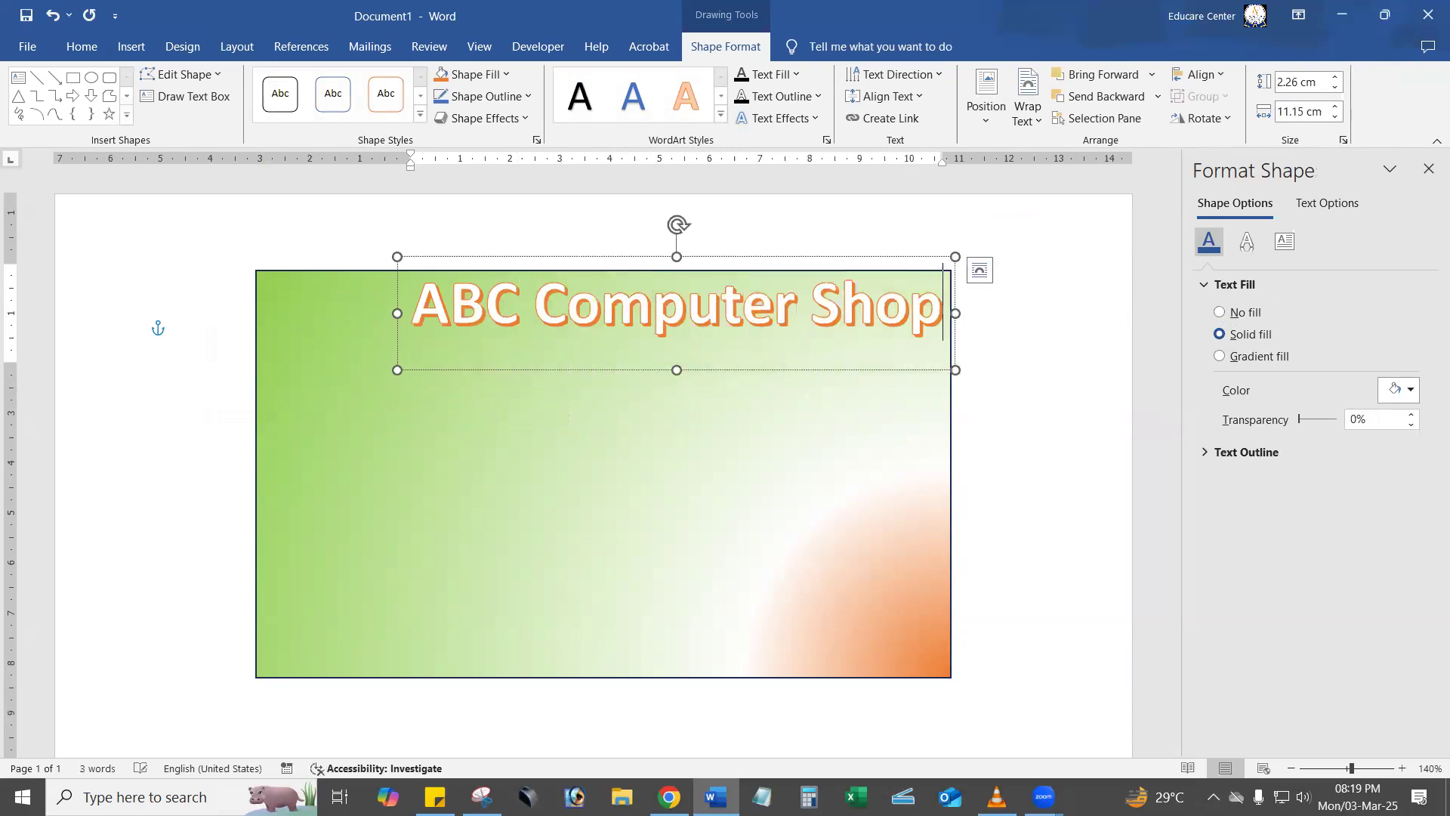
Reduce the "ABC Computer Shop" WordArt to font size 28 and center it along the rectangle's top edge.
drag(717, 373, 651, 384)
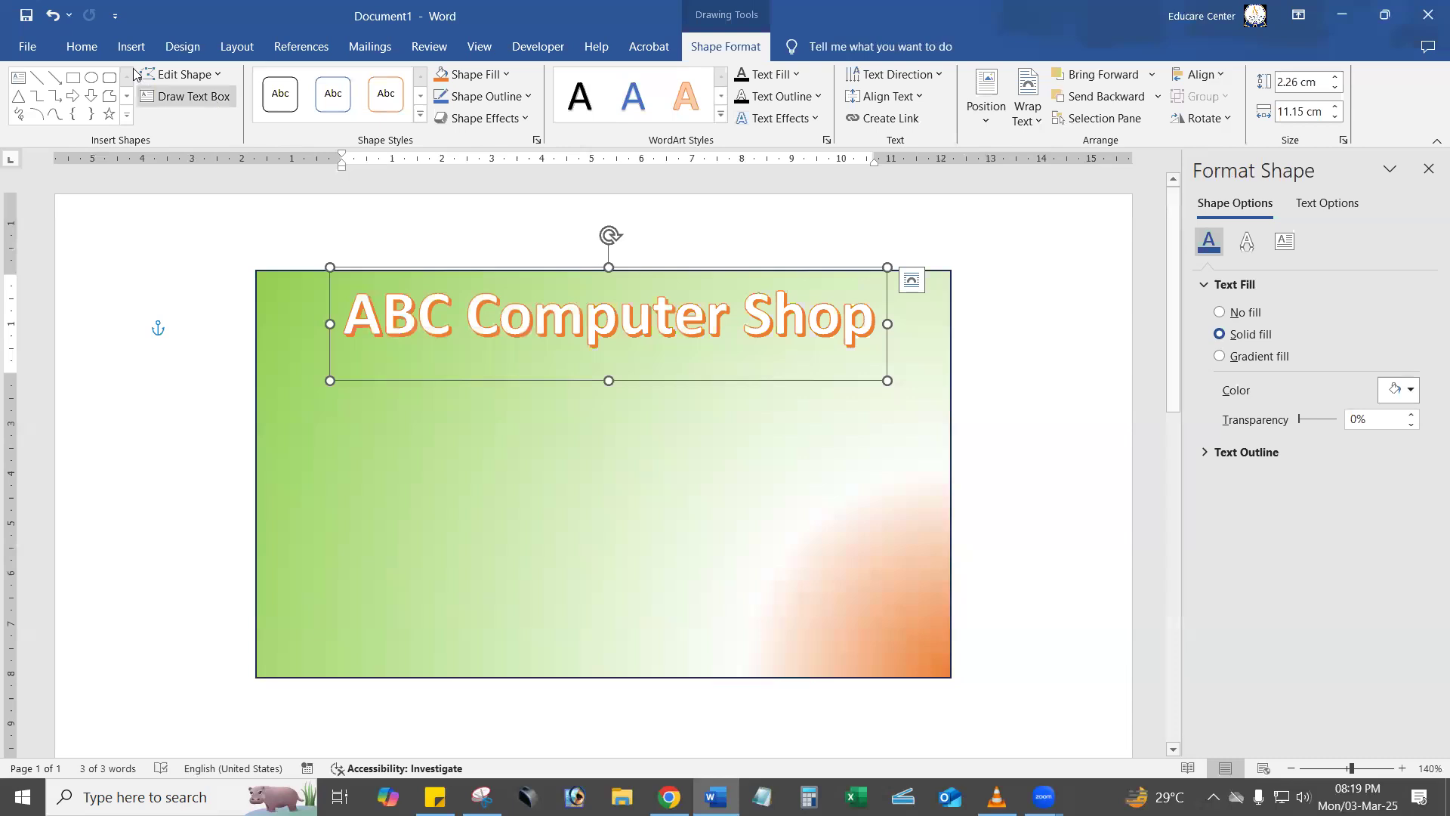
click(82, 46)
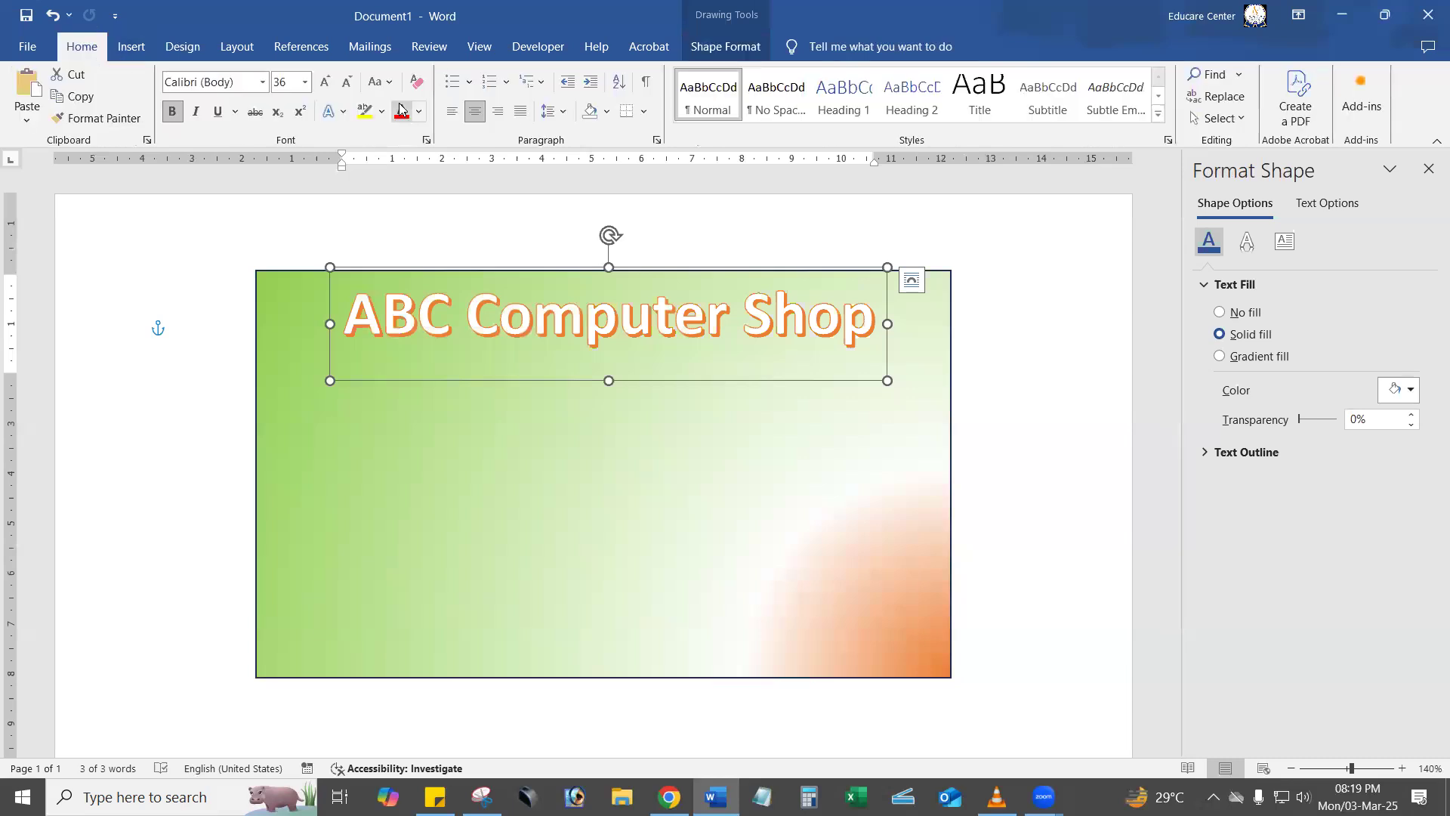
click(349, 83)
drag(656, 361, 713, 364)
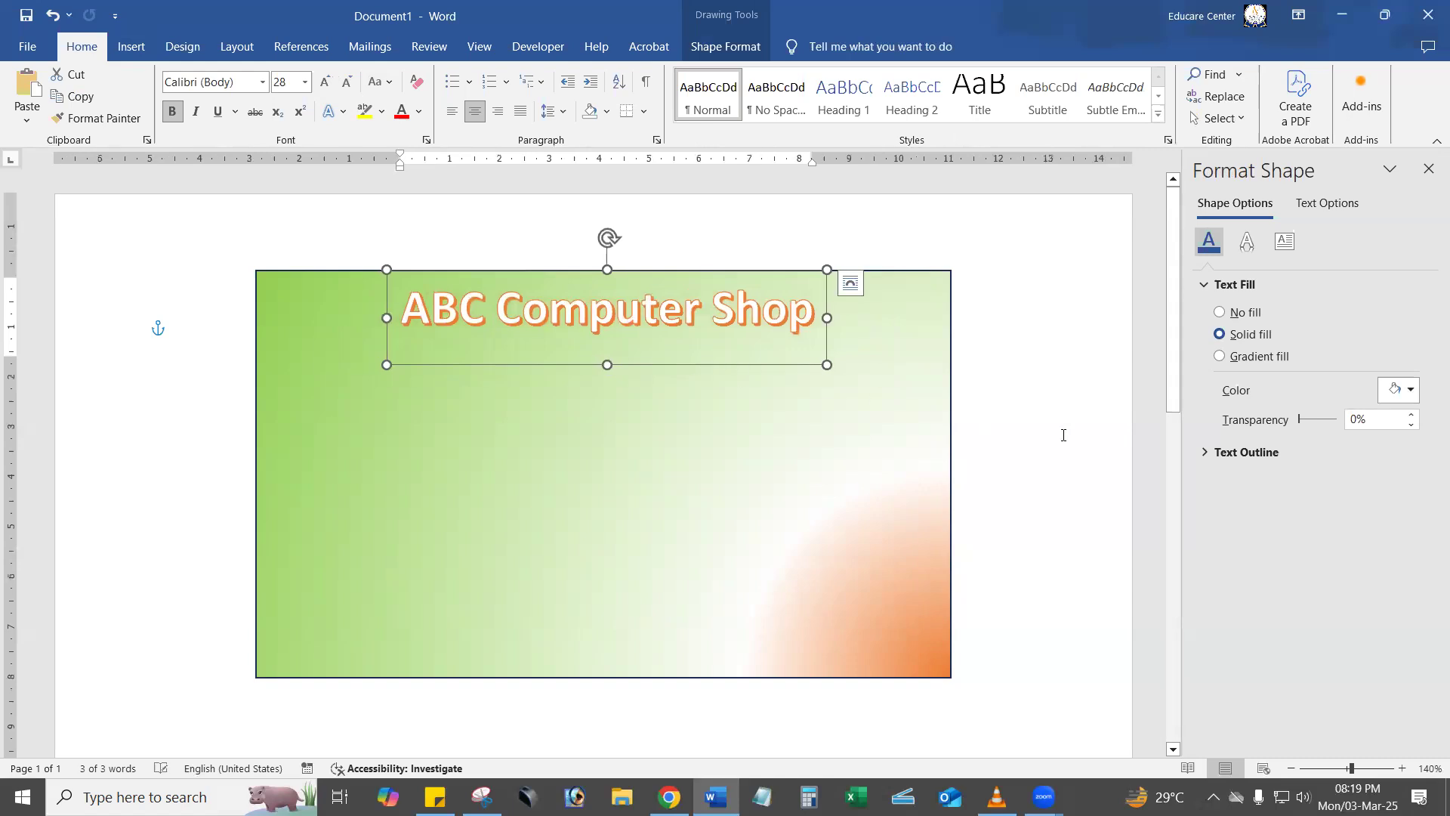
click(1036, 430)
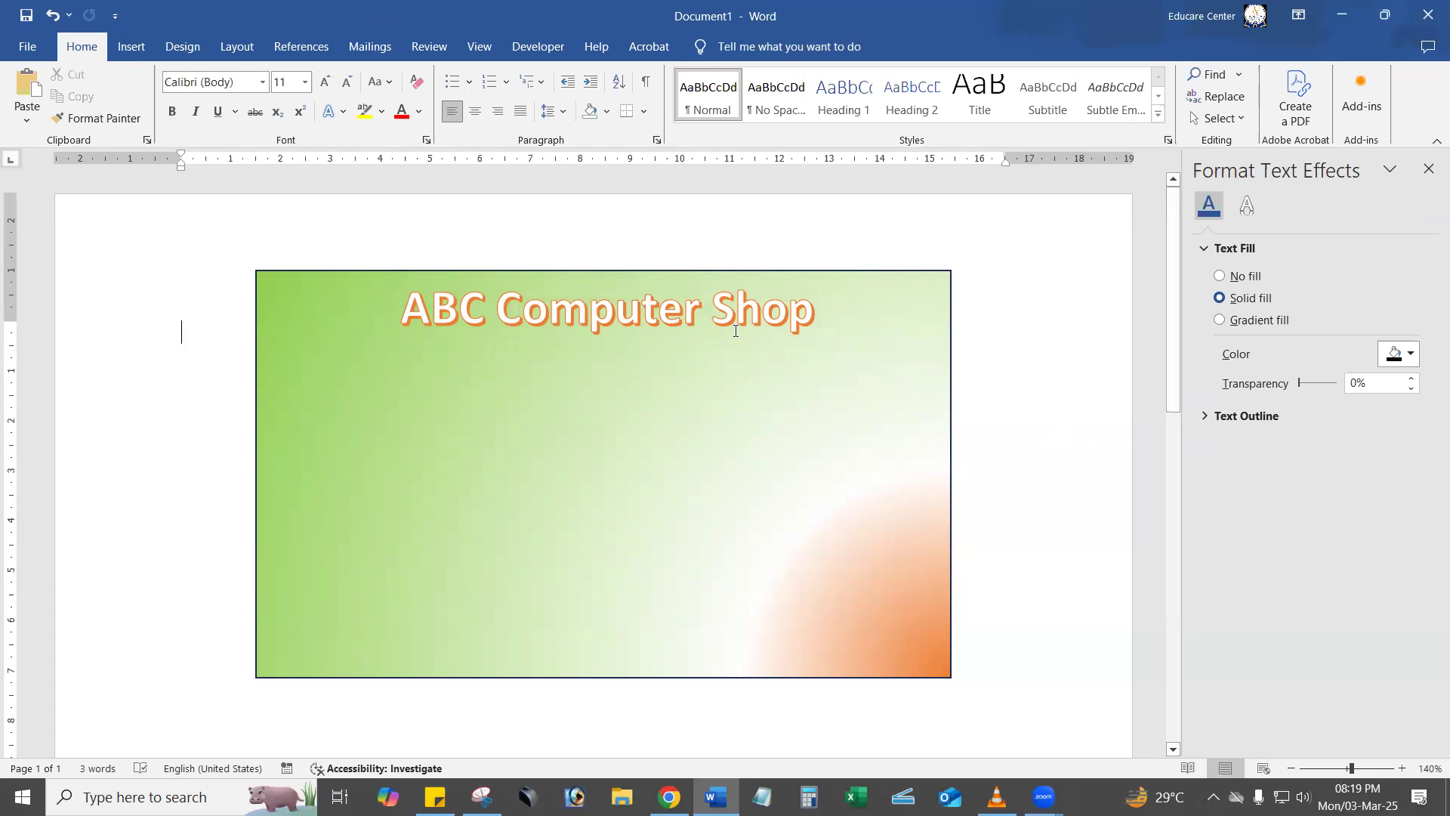
Insert a second WordArt in the plain black shadowed style and enter the shop's address line as its text.
click(132, 46)
click(970, 91)
click(976, 156)
drag(529, 438, 776, 427)
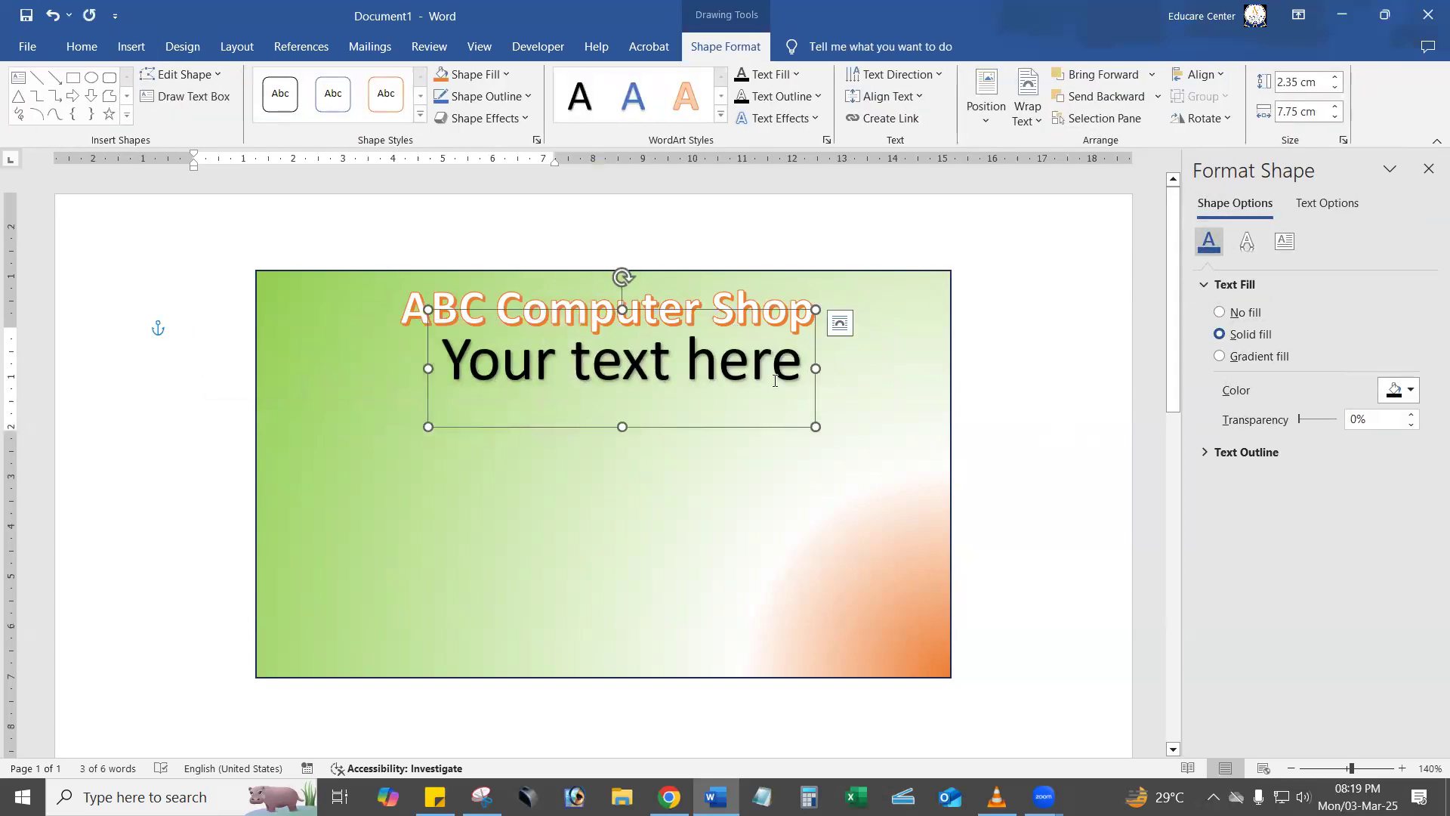
triple_click(621, 373)
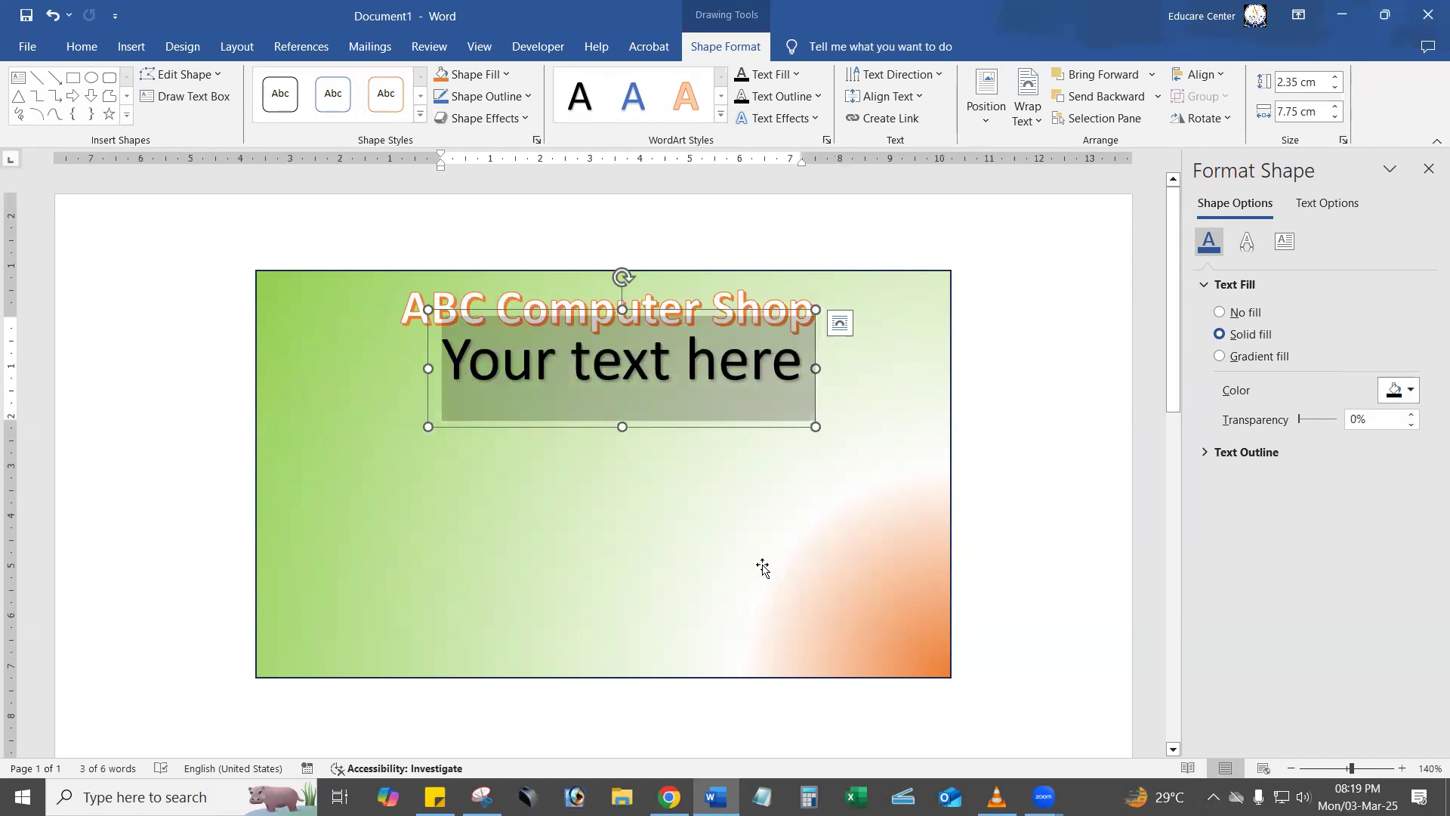
text(Kolkata)
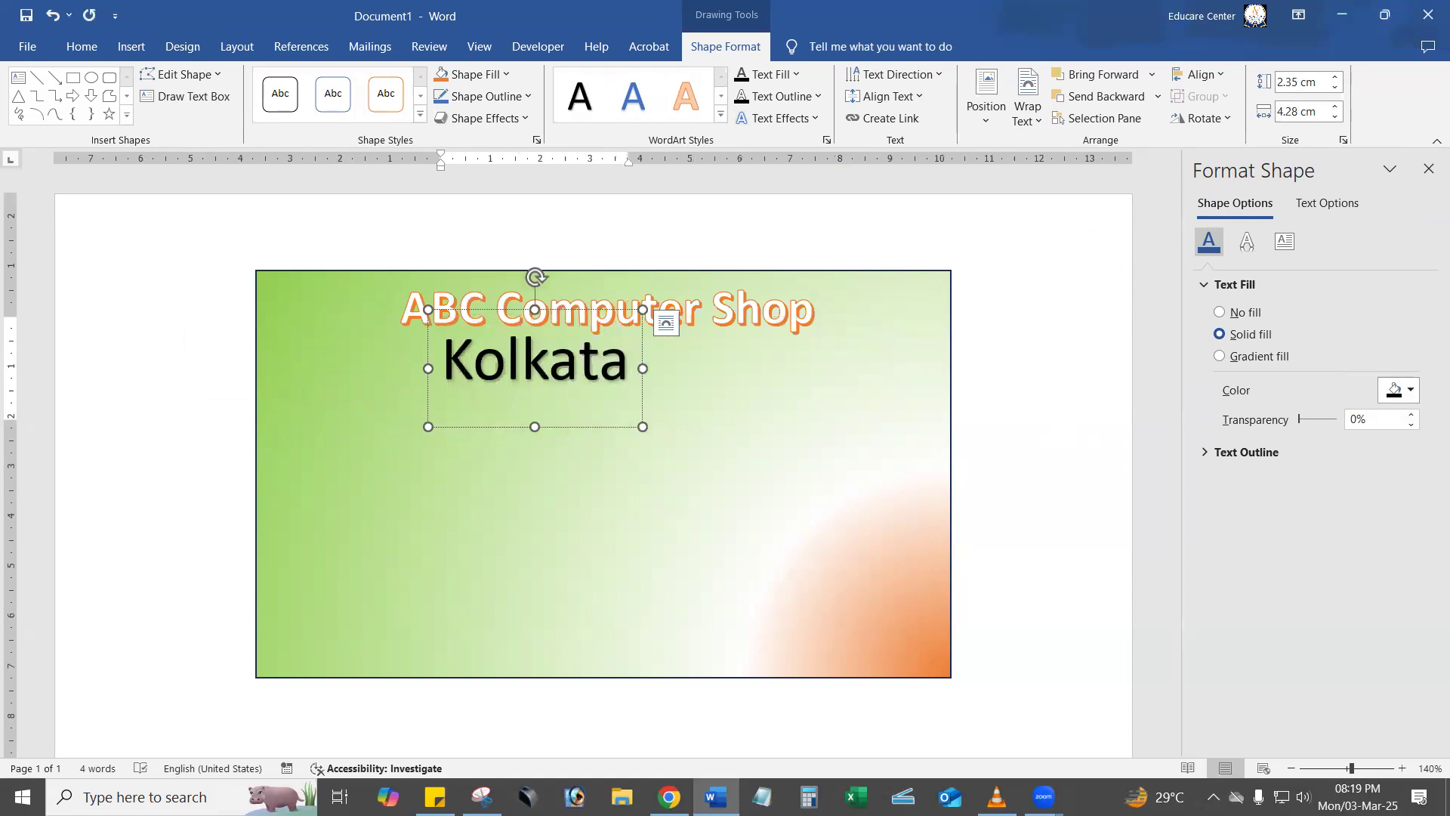
text(, West)
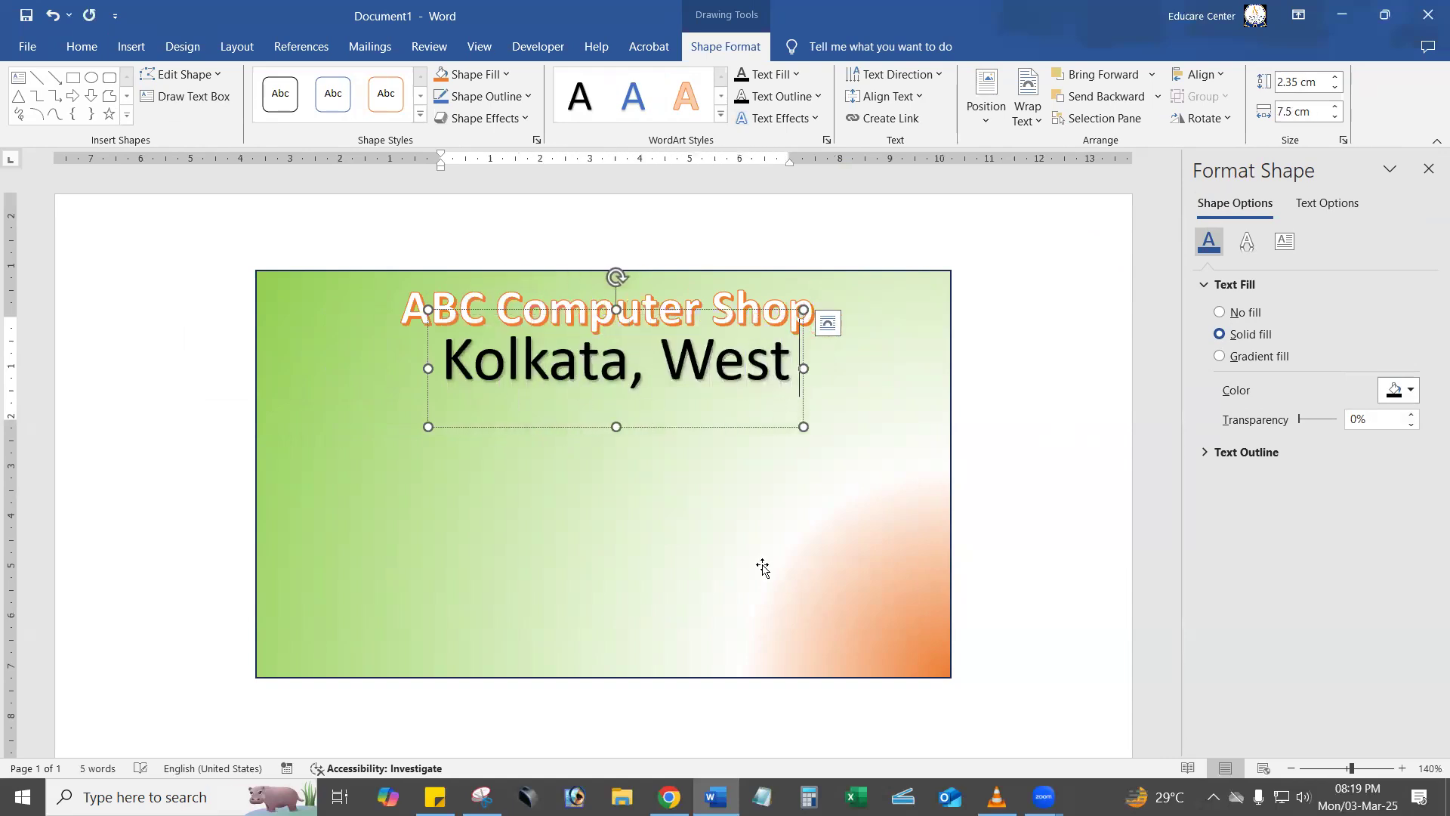
text( Bengal,)
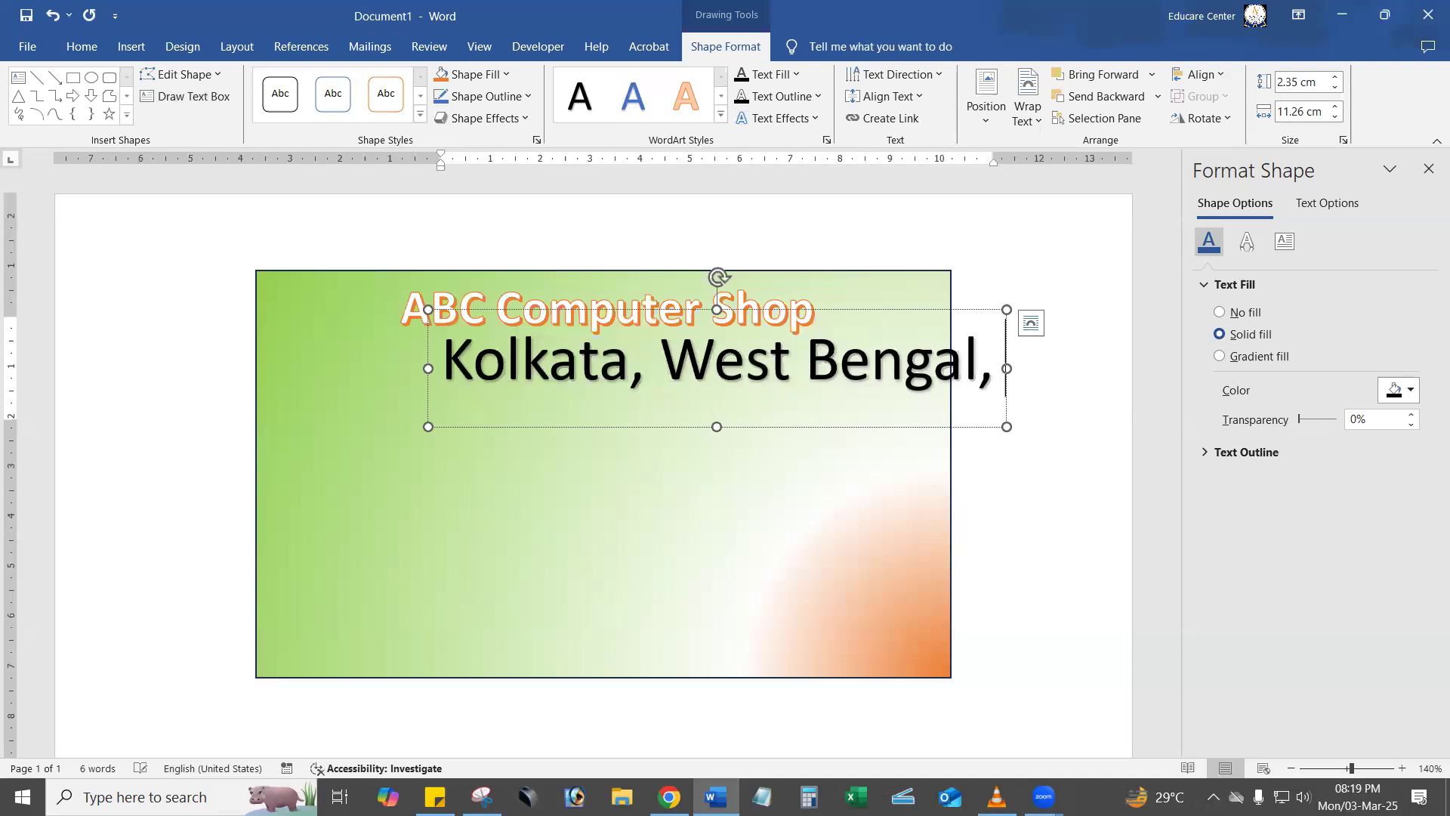
text( 7001)
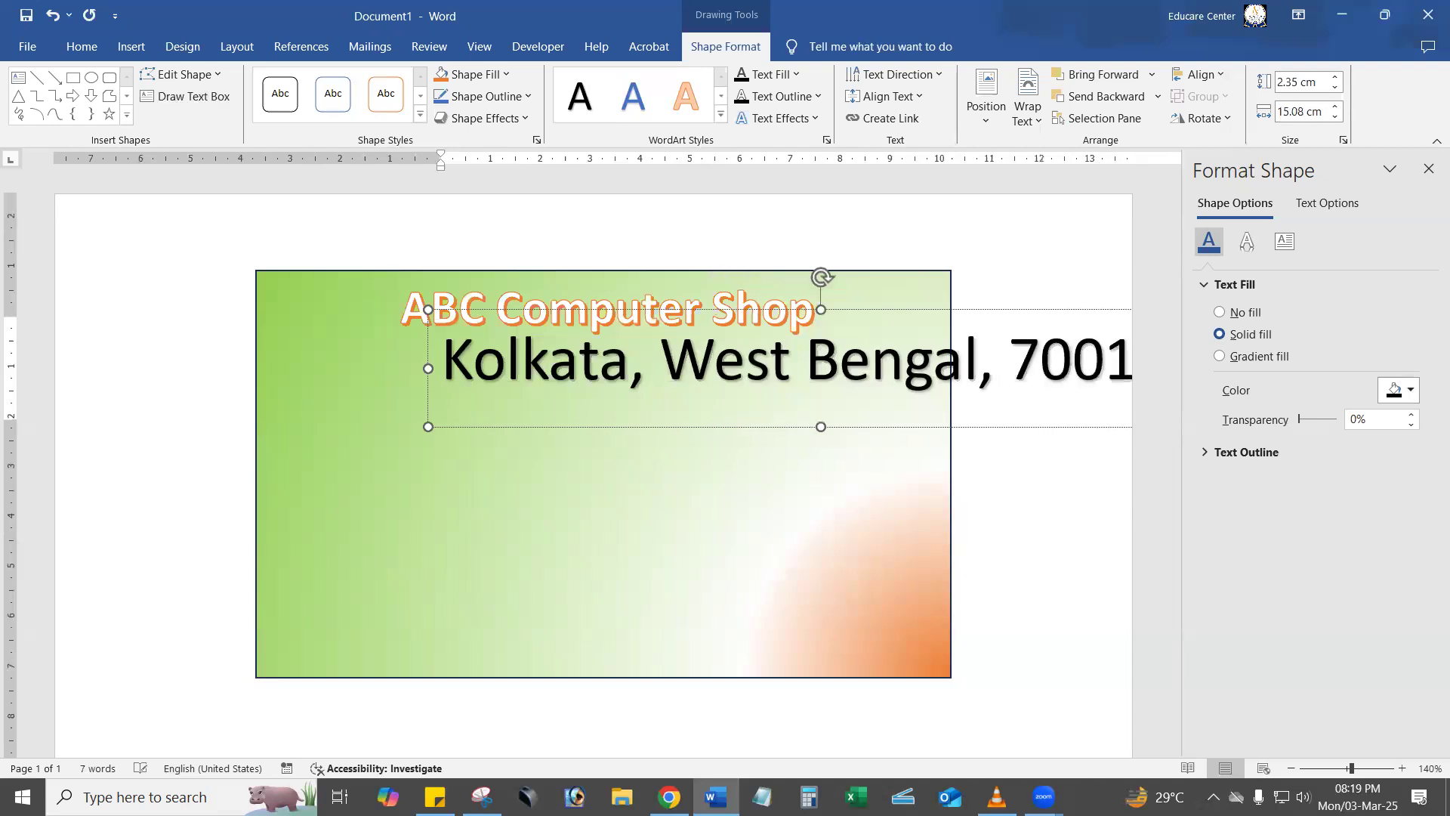
Reduce the address WordArt to font size 14, centered just below the shop title, and close the formatting pane.
drag(674, 424, 483, 460)
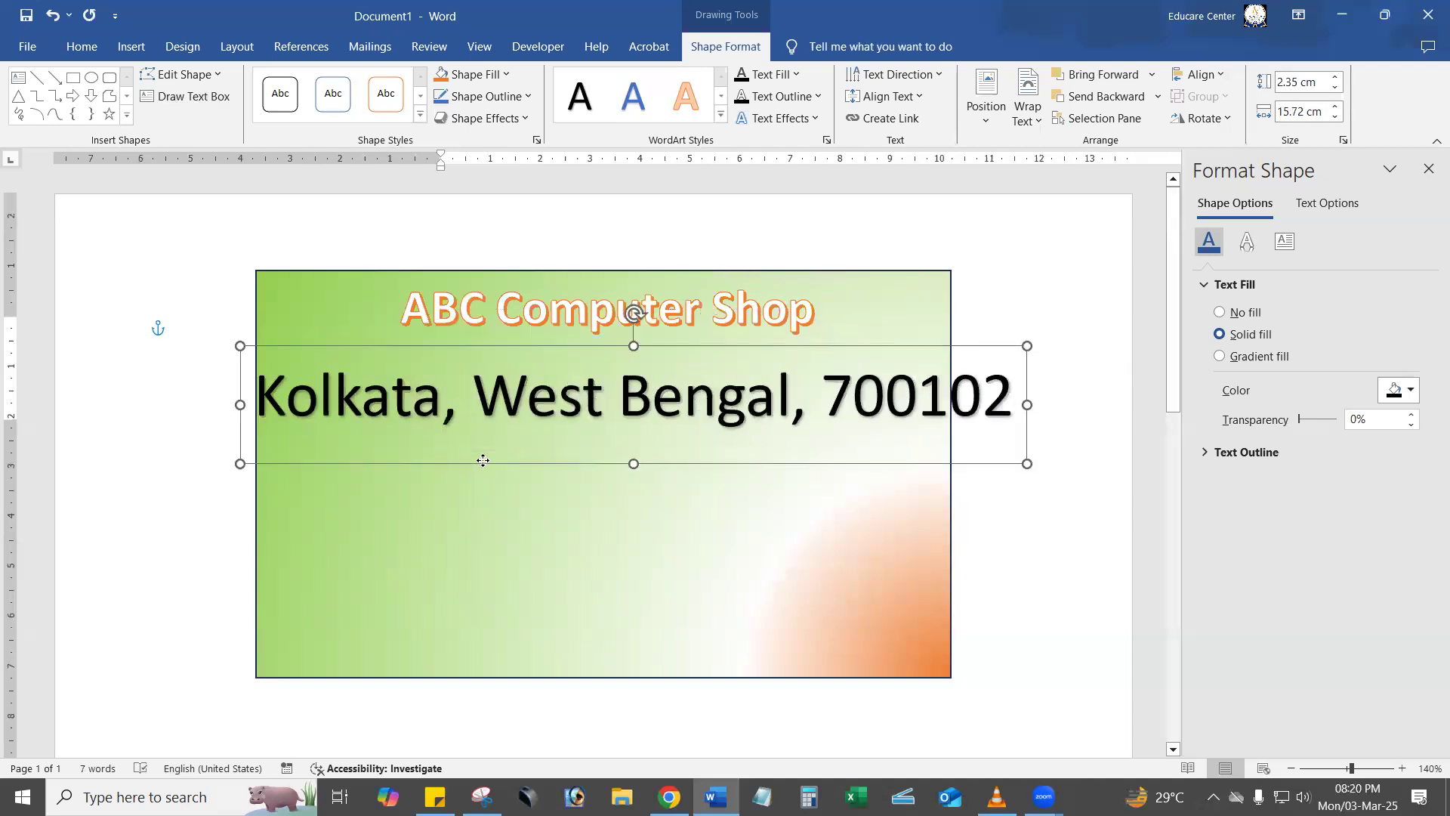
click(82, 46)
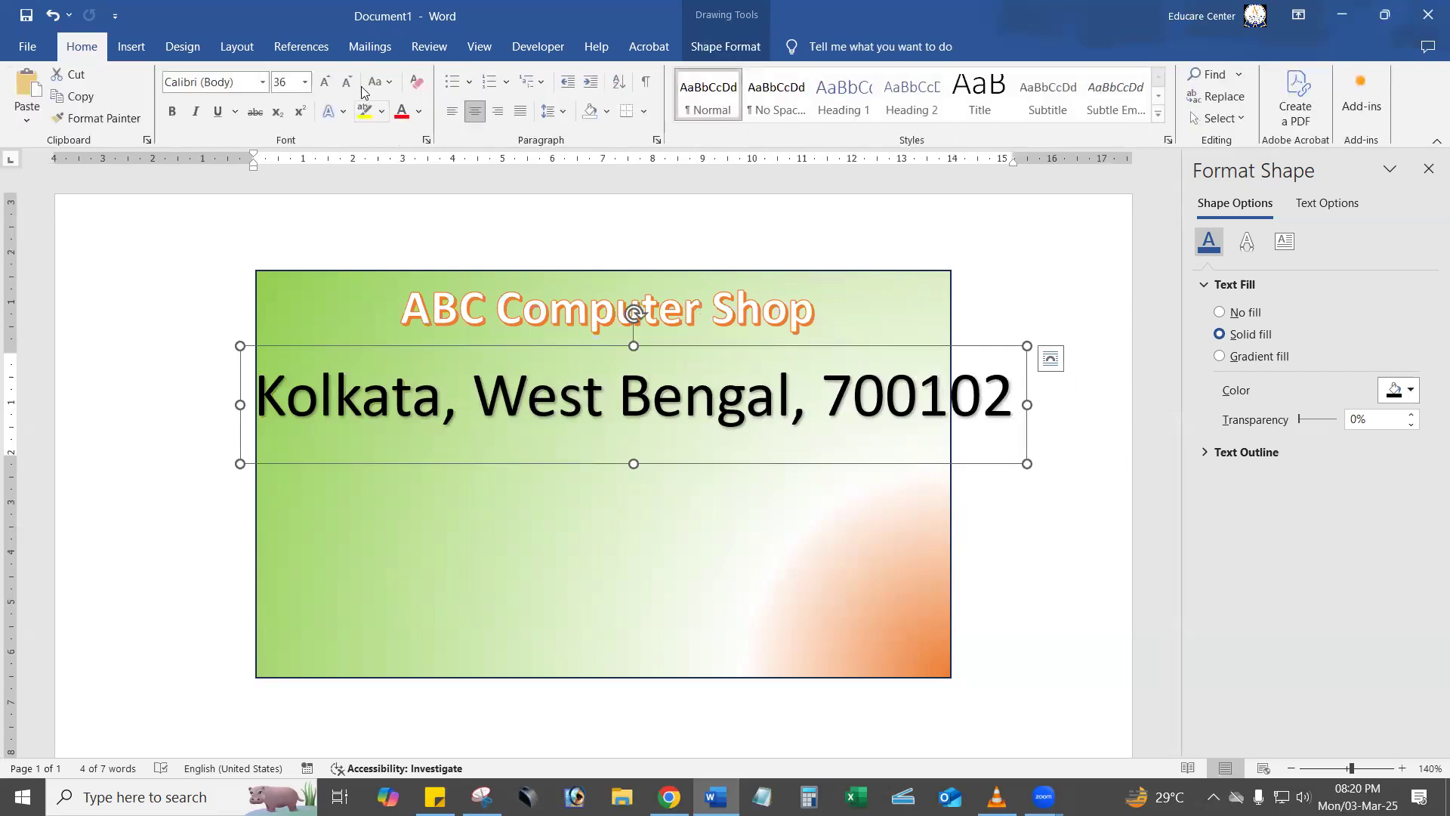
click(347, 82)
click(348, 82)
click(347, 82)
click(347, 82)
click(347, 82)
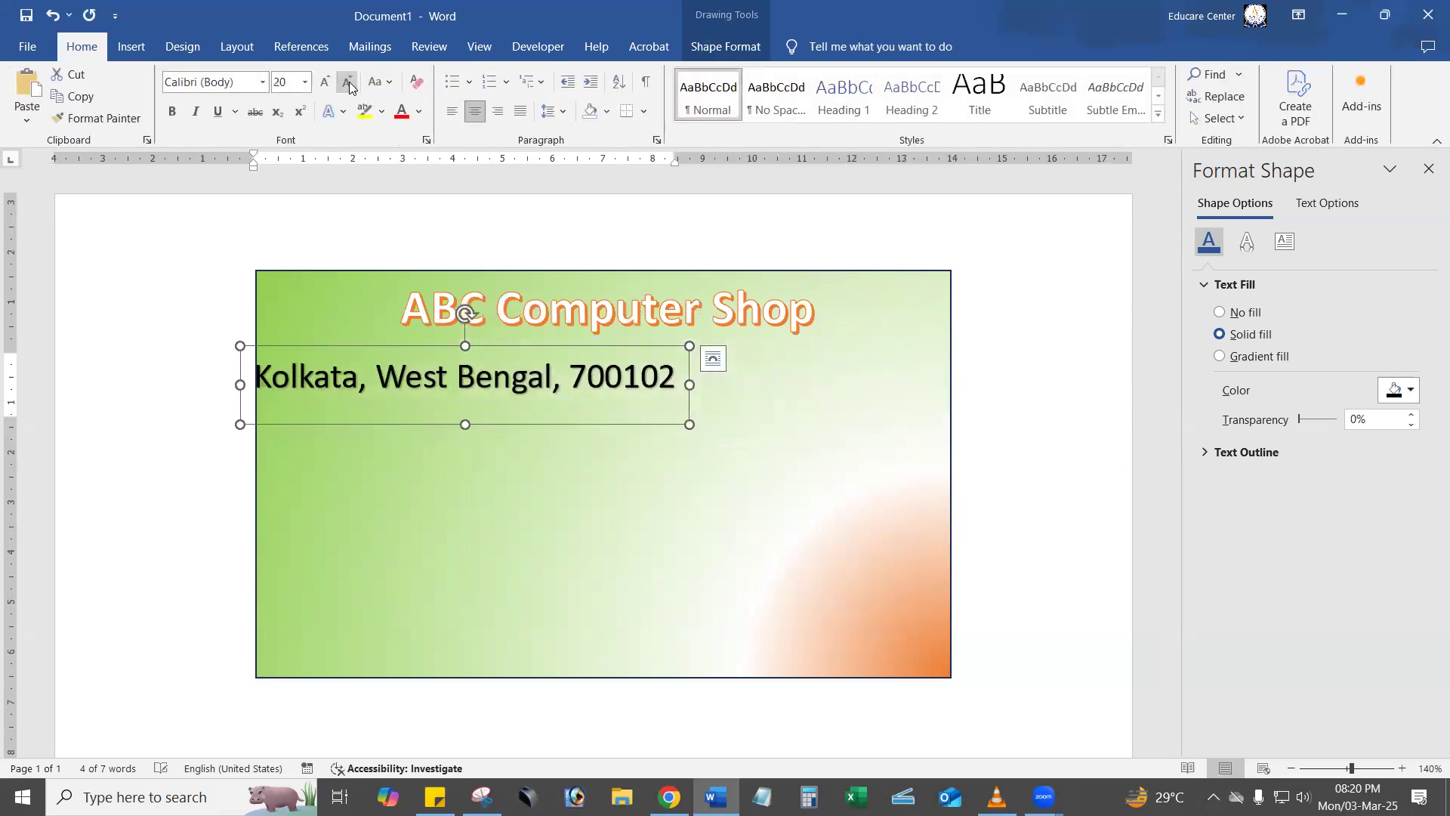
click(348, 81)
drag(567, 424, 716, 405)
click(325, 81)
click(346, 82)
click(346, 81)
click(346, 83)
drag(699, 393, 752, 388)
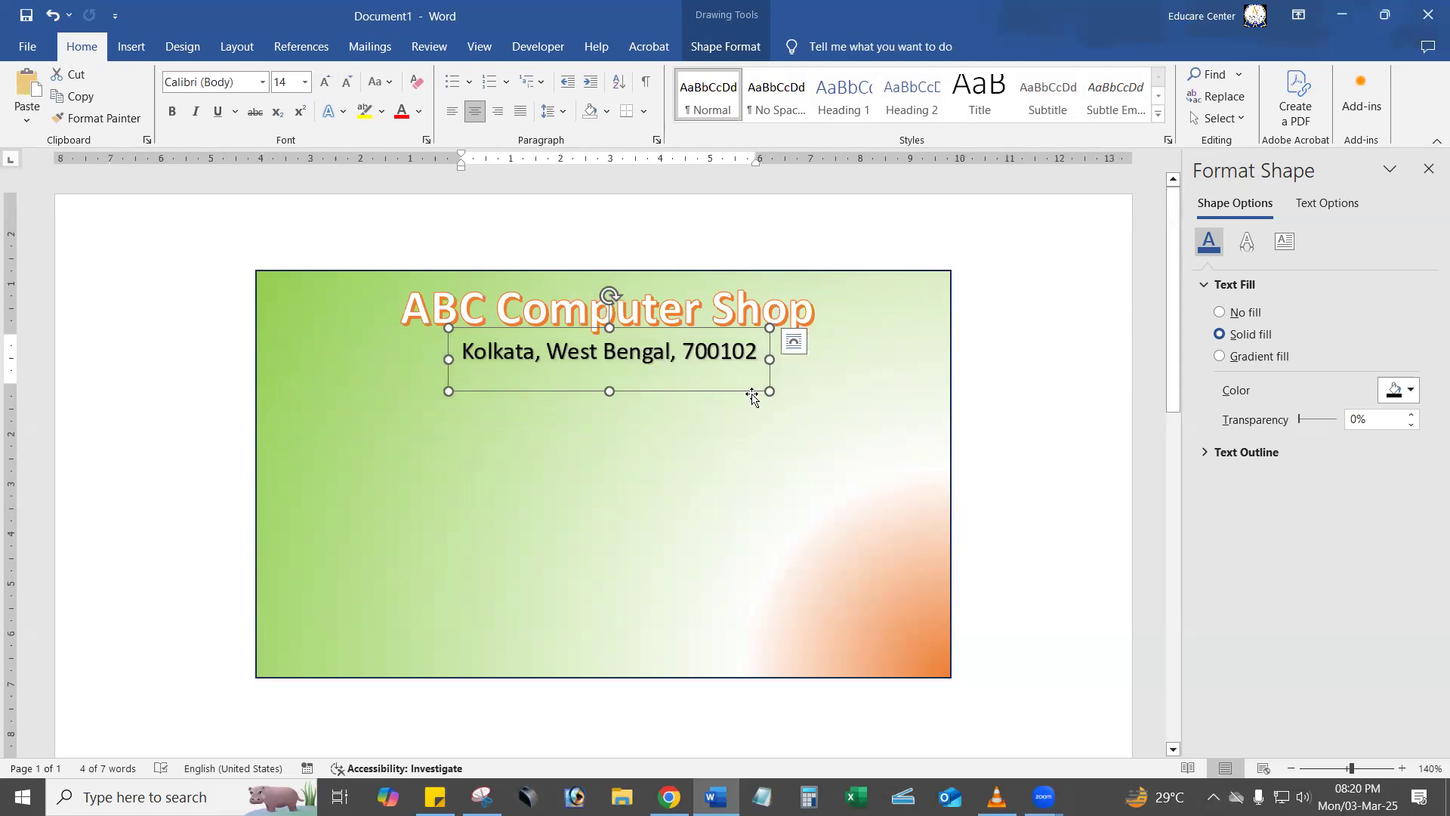
click(994, 495)
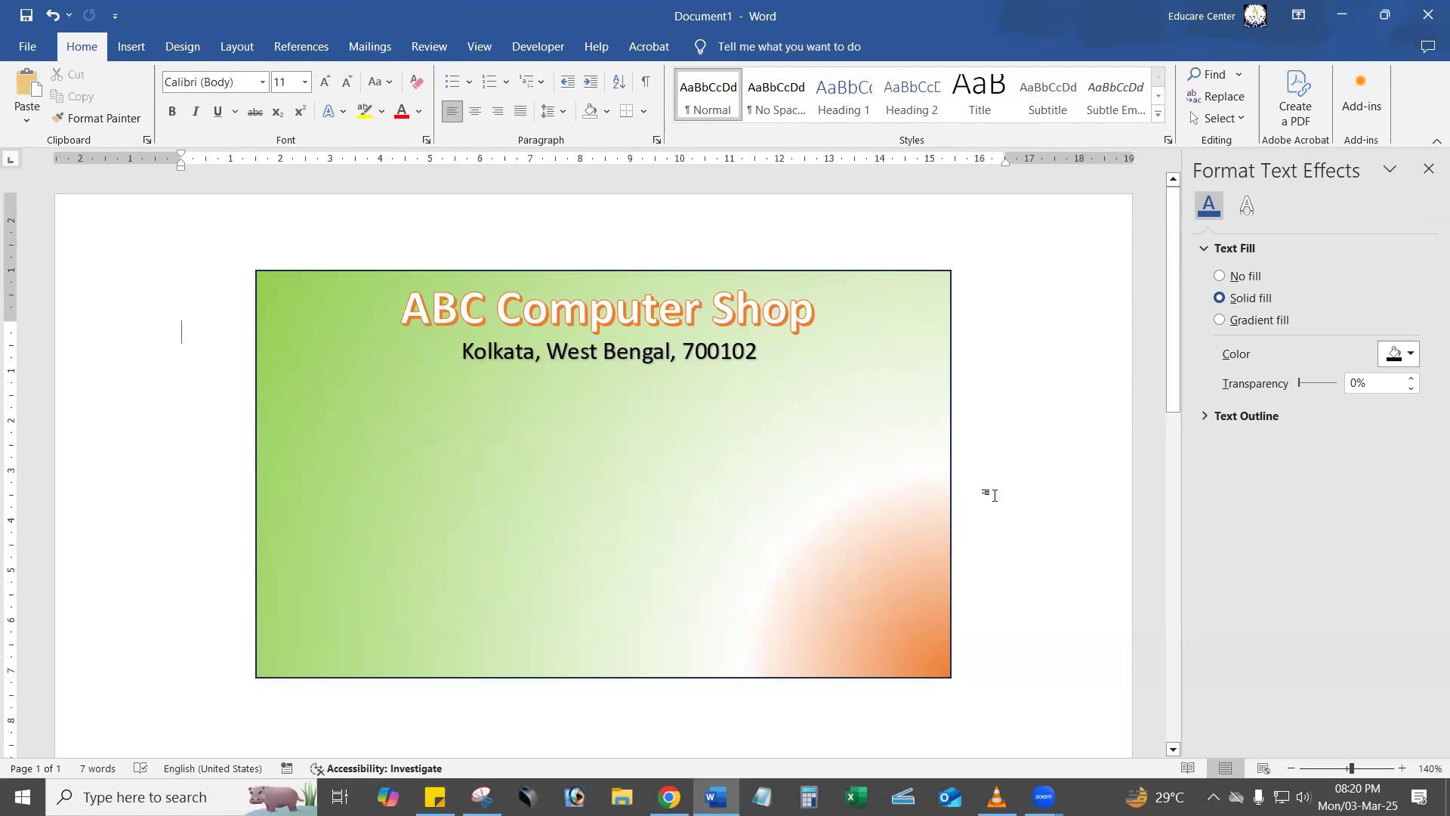
click(1429, 169)
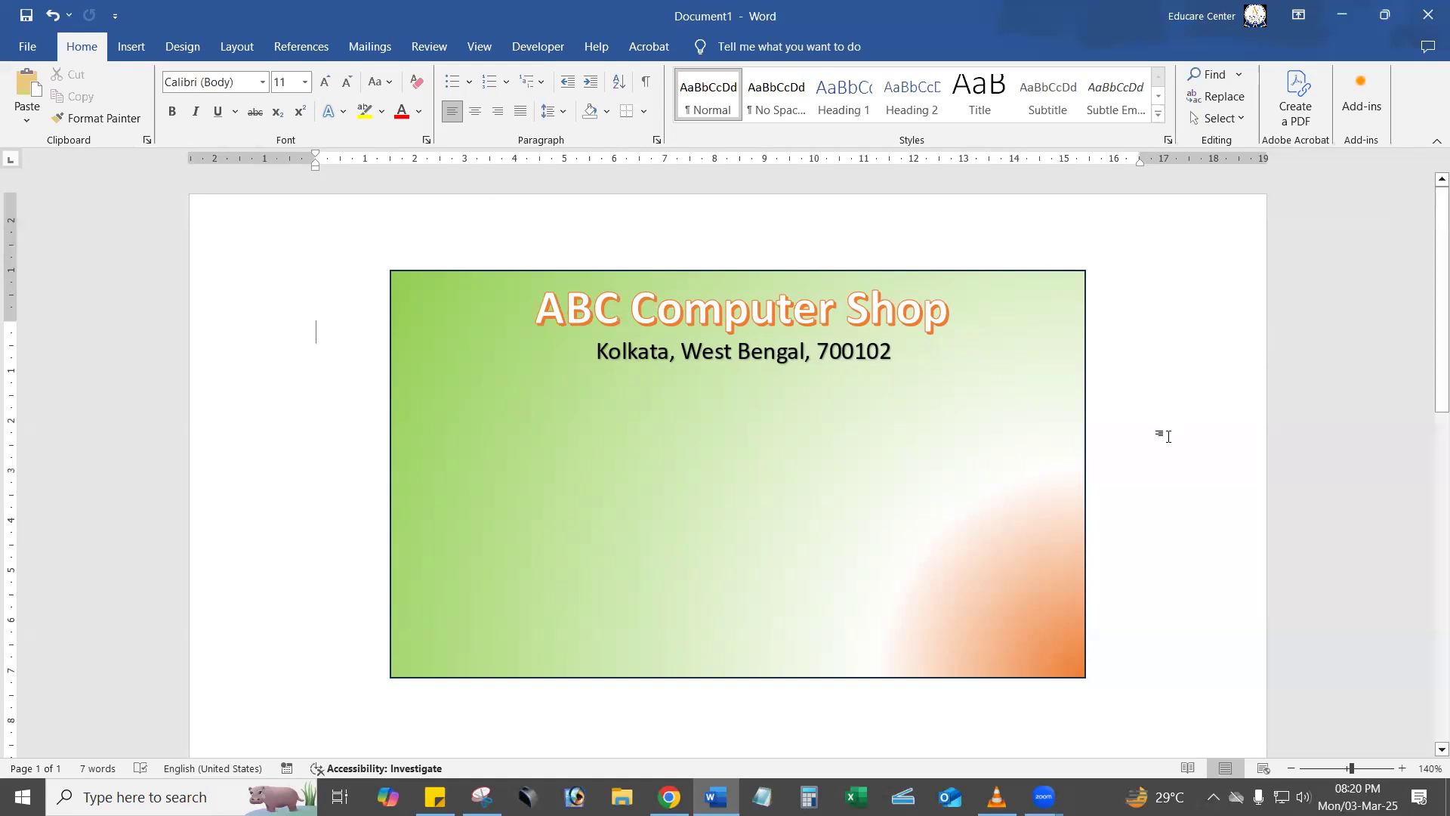
Switch to Chrome and search Google for "laptop" in a new tab, showing the image results.
mouse_move(668, 797)
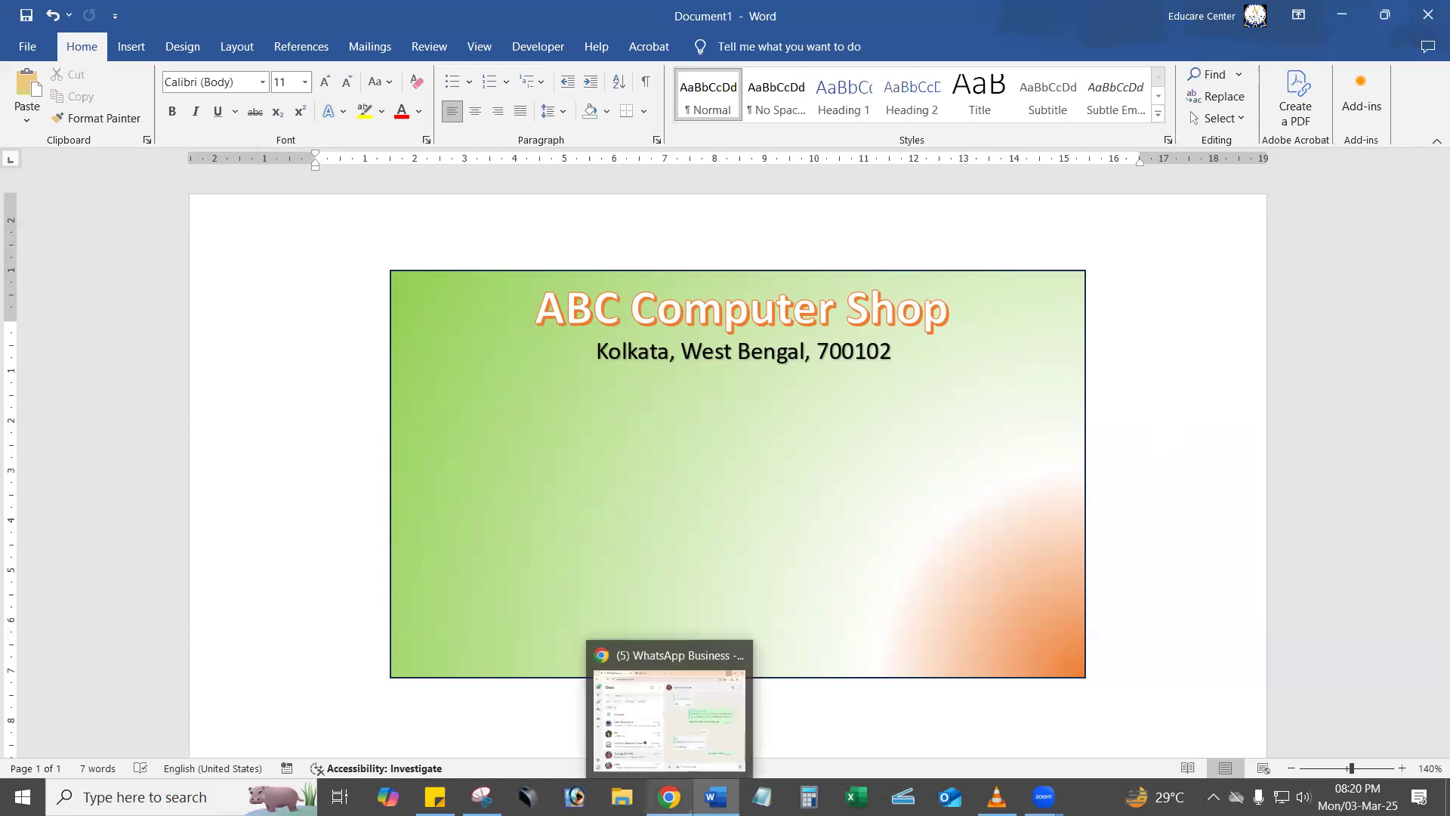
click(669, 718)
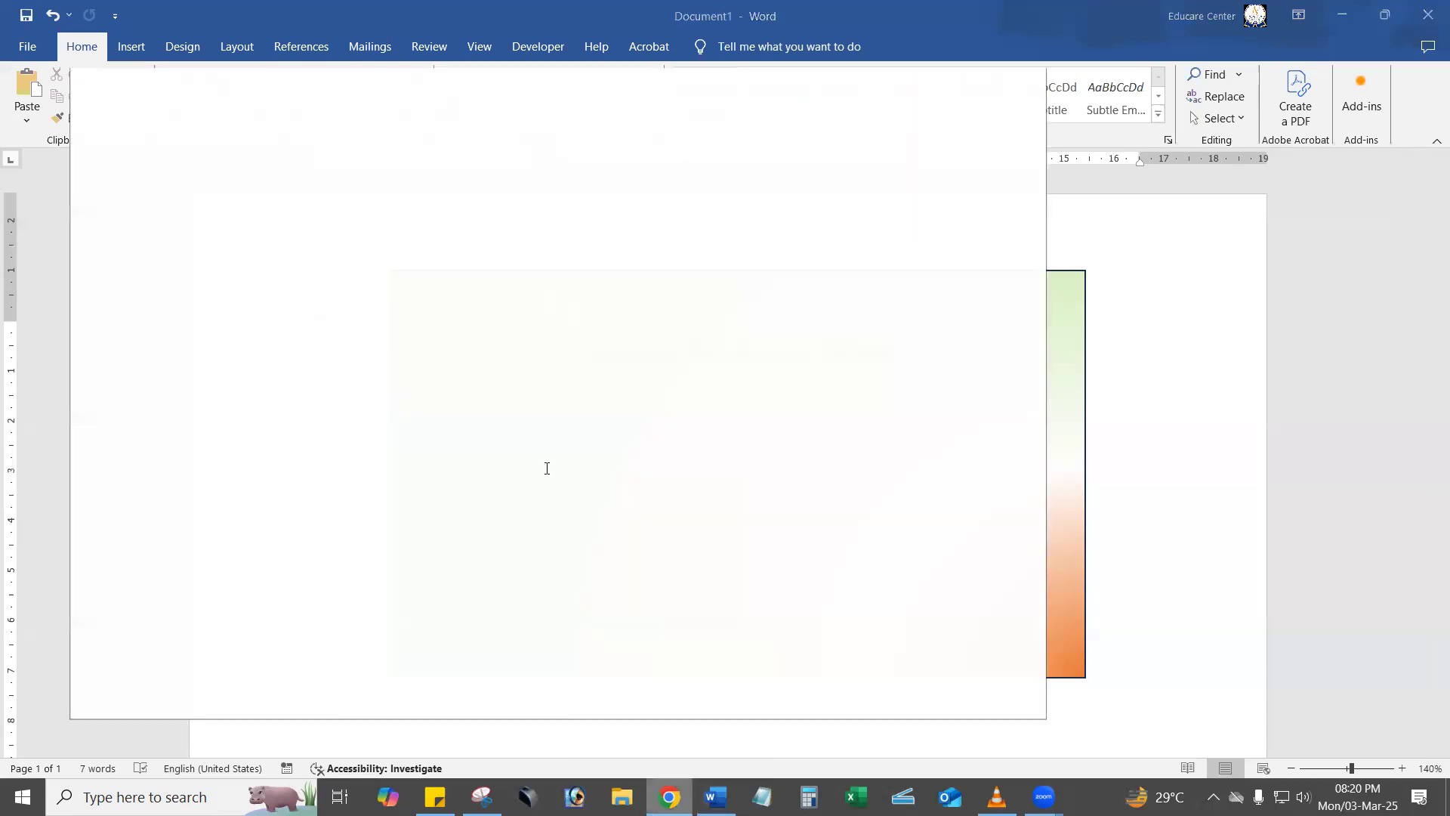
key(ctrl+t)
click(983, 83)
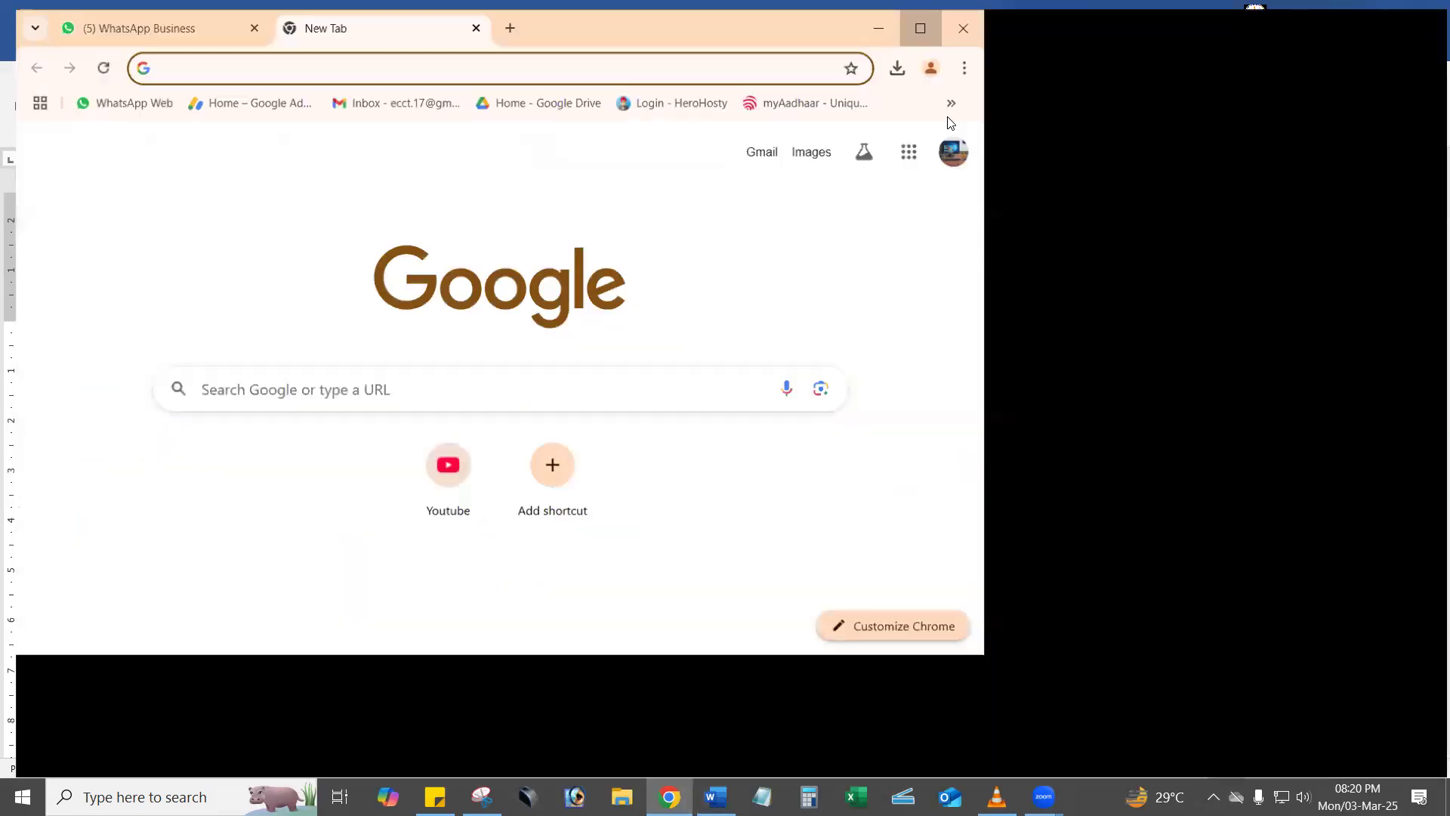
click(561, 67)
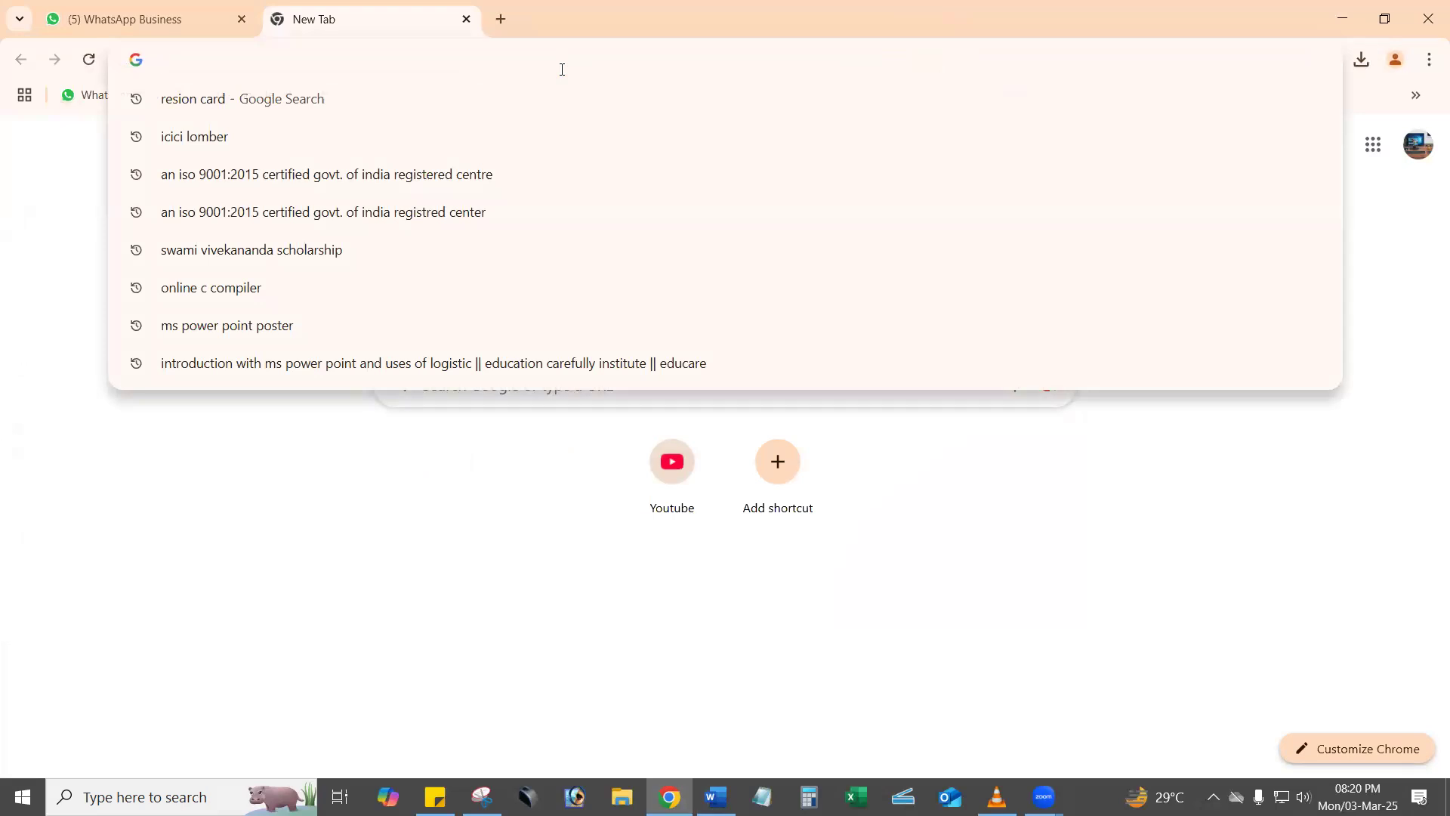
text(laptop)
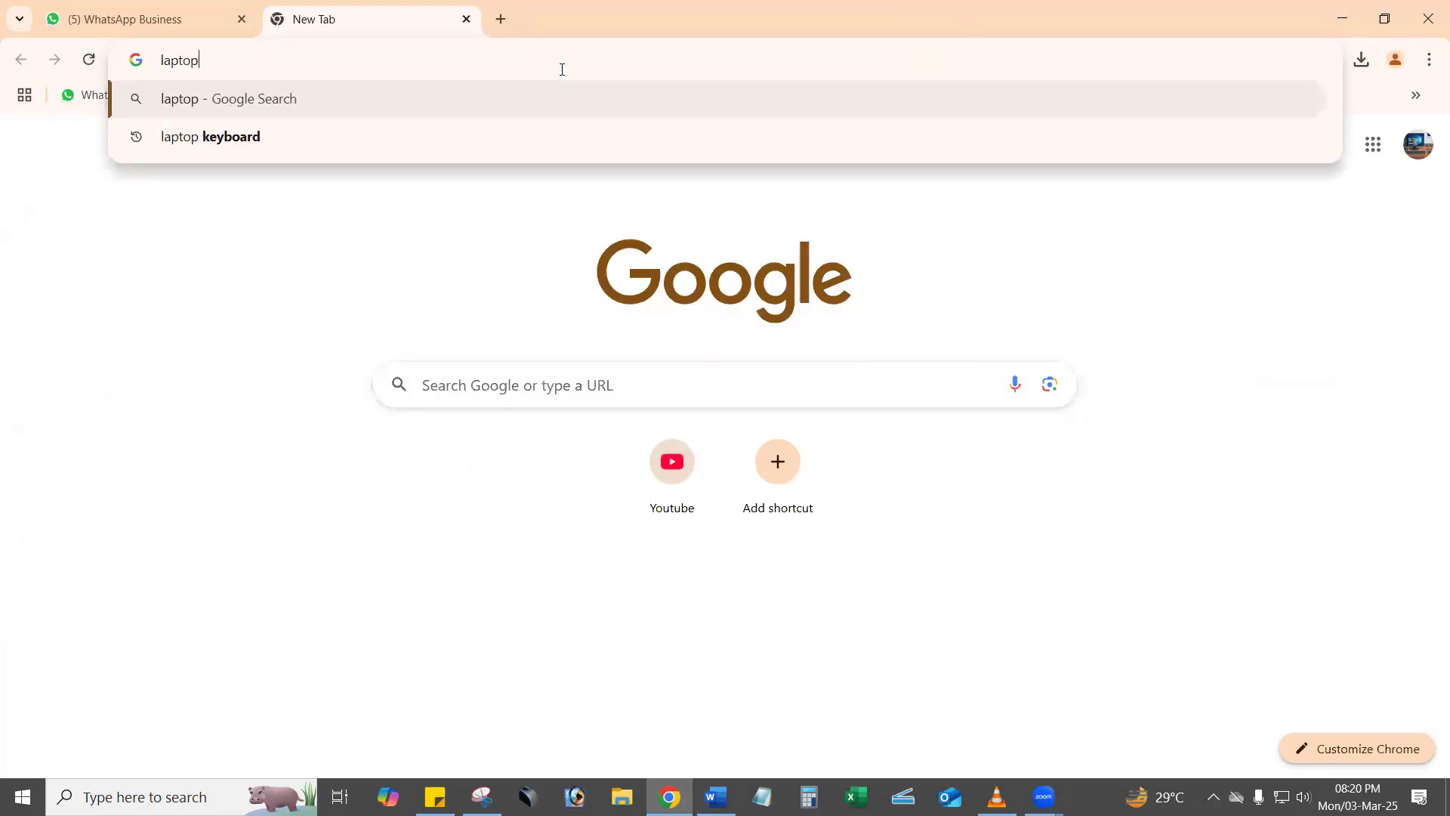
key(Return)
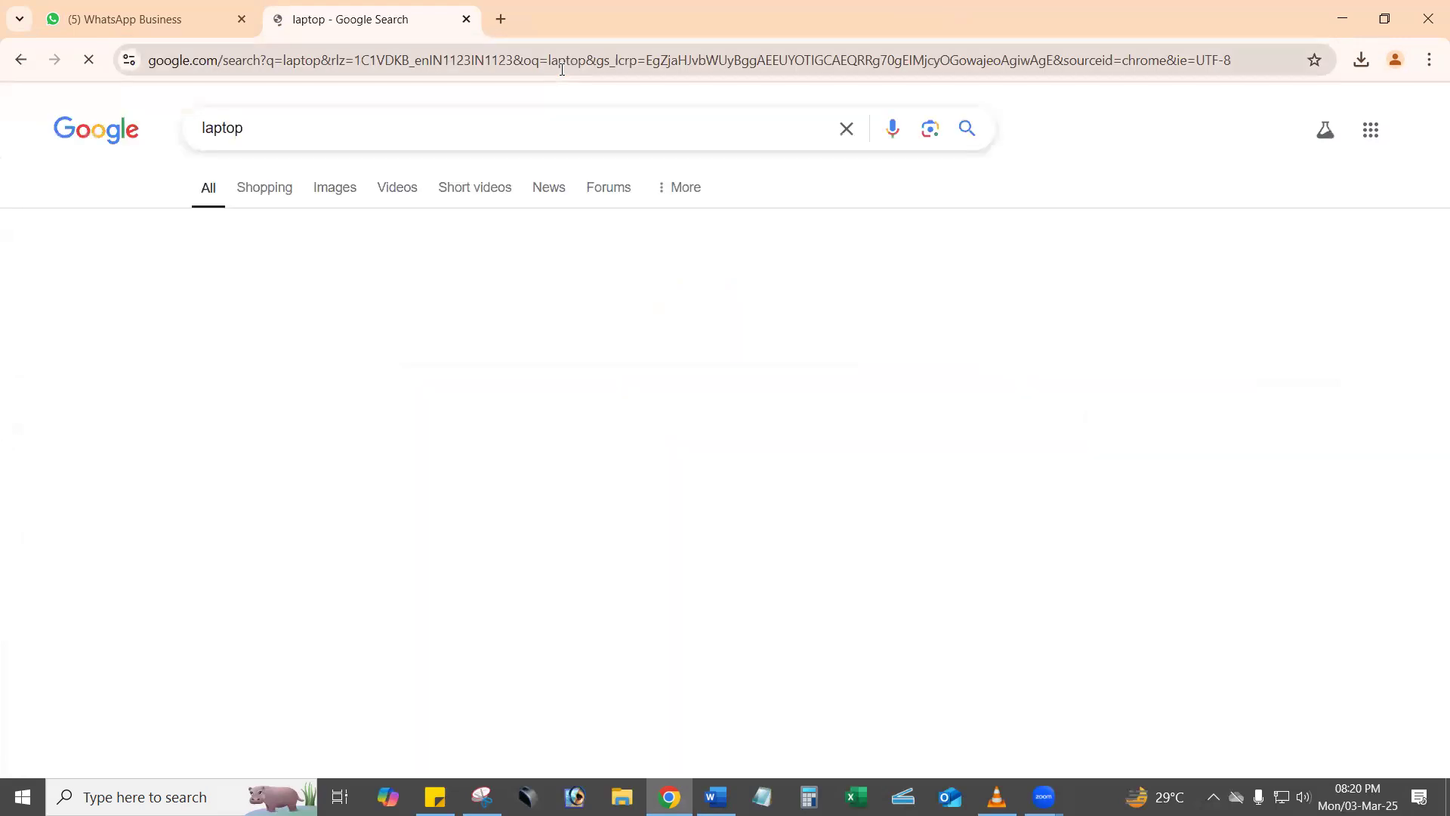
click(327, 196)
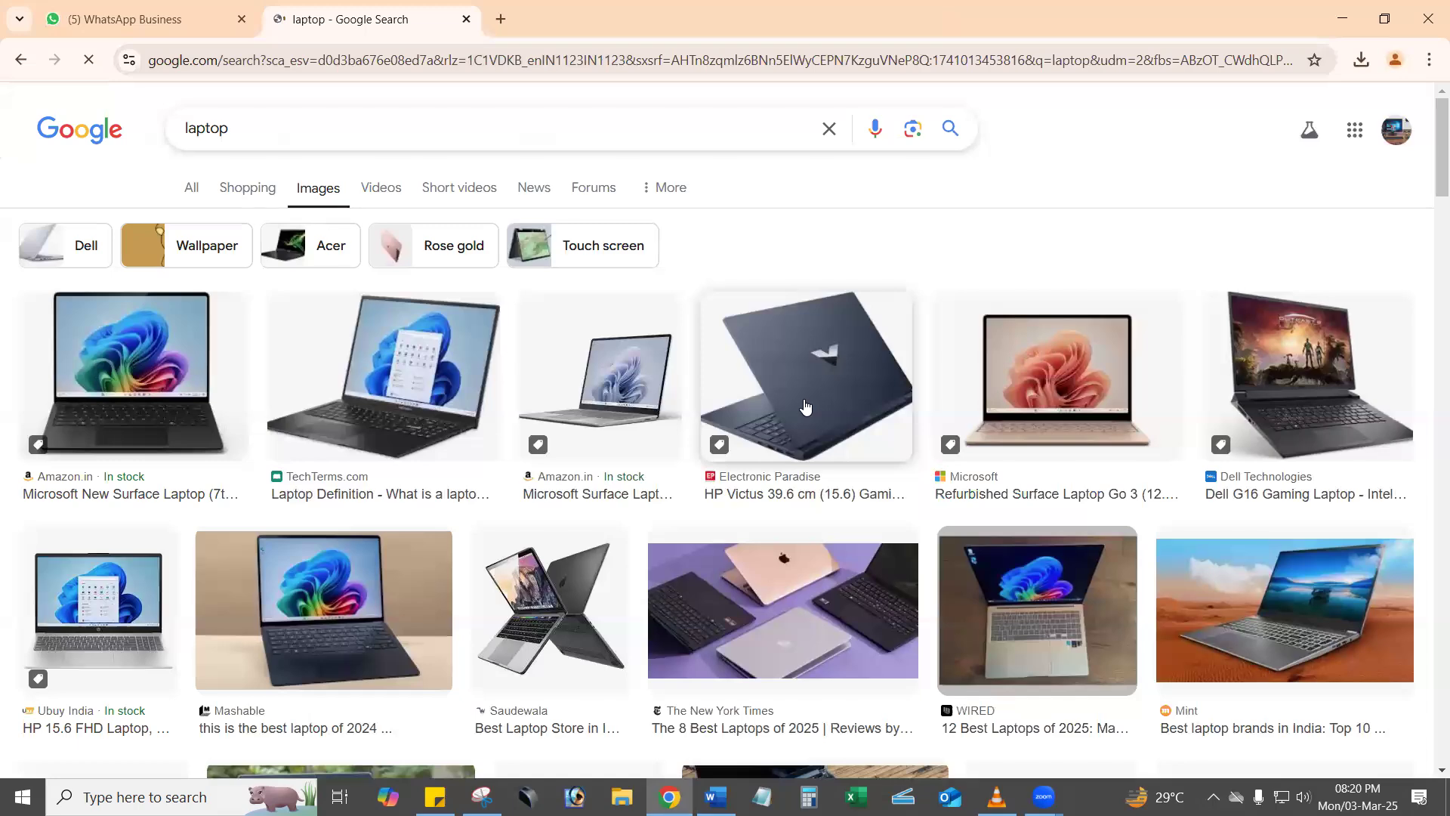
Find the ASUS ProArt laptop picture on a transparent background in the image results and copy the image.
scroll(805, 439, down, 5)
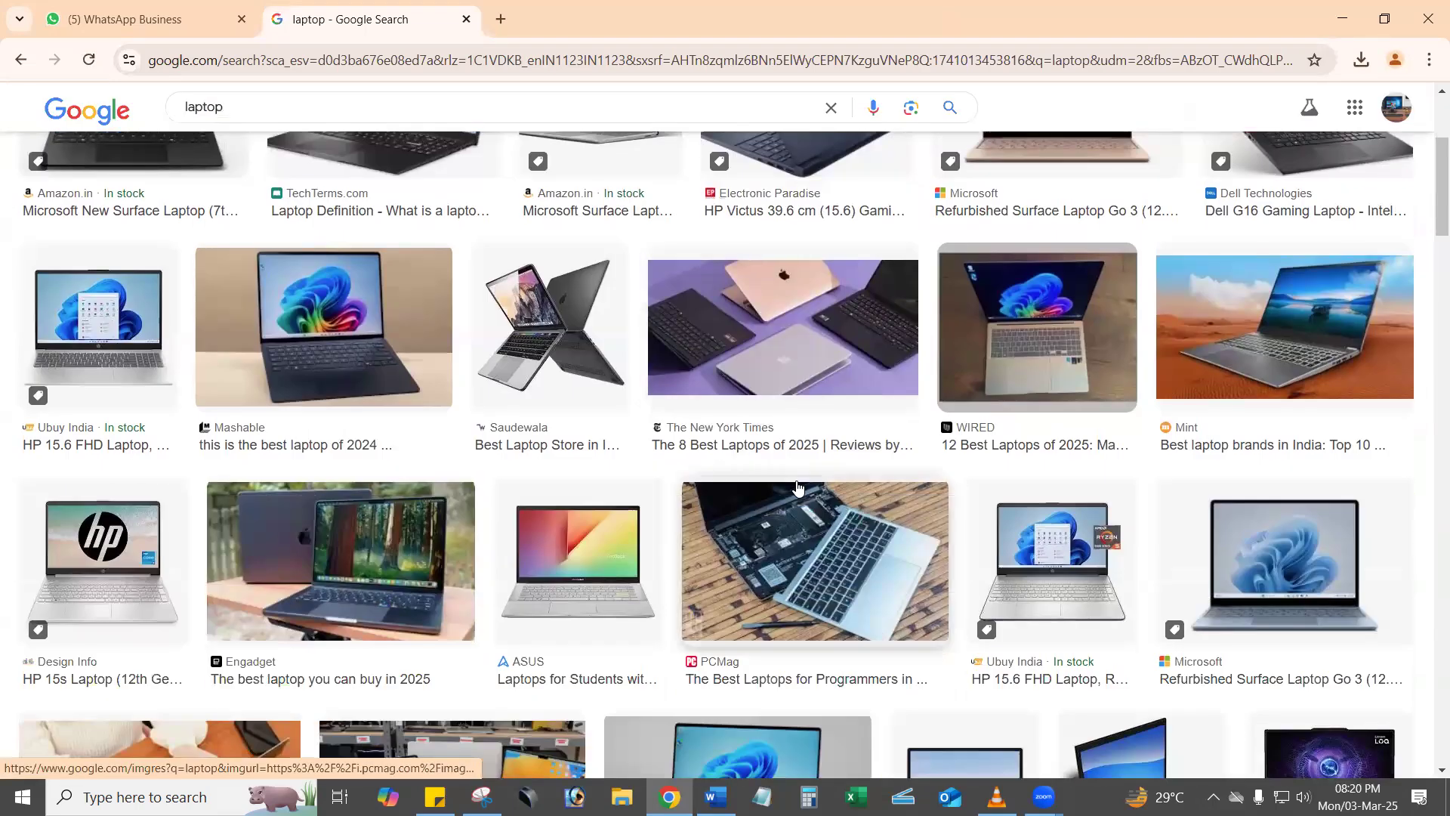
scroll(798, 488, down, 8)
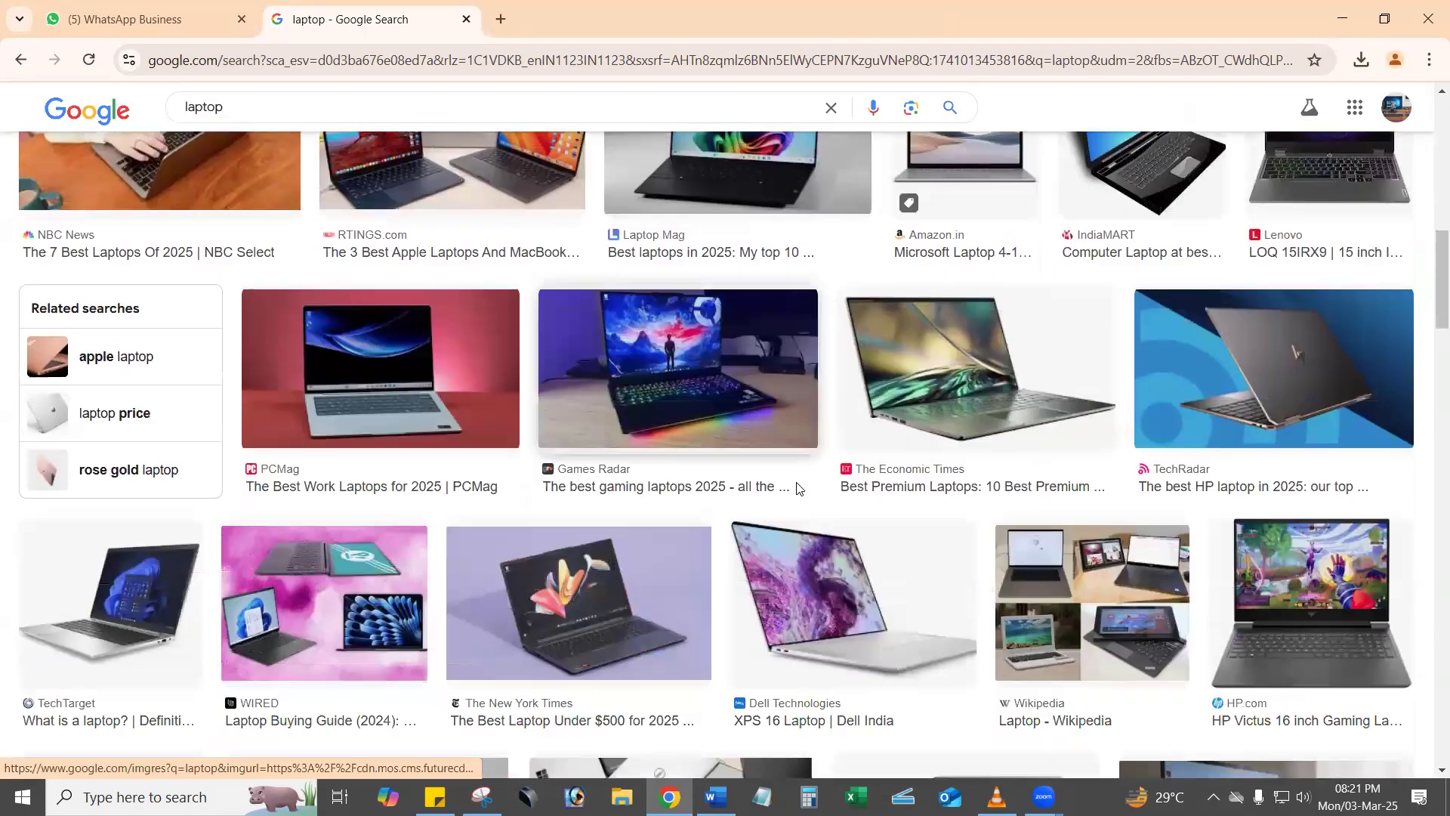
scroll(798, 490, down, 4)
scroll(797, 491, down, 2)
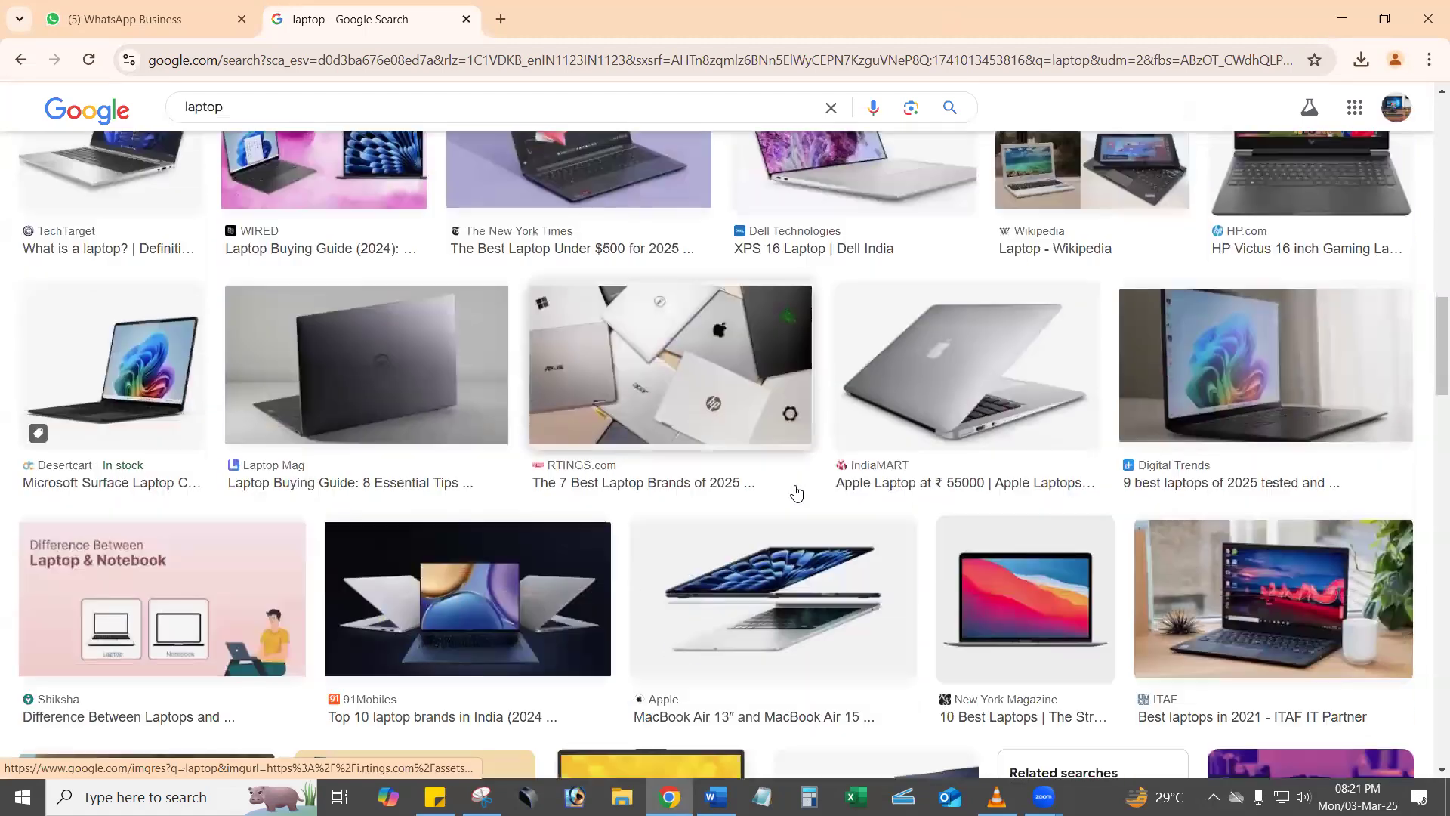
scroll(795, 492, down, 4)
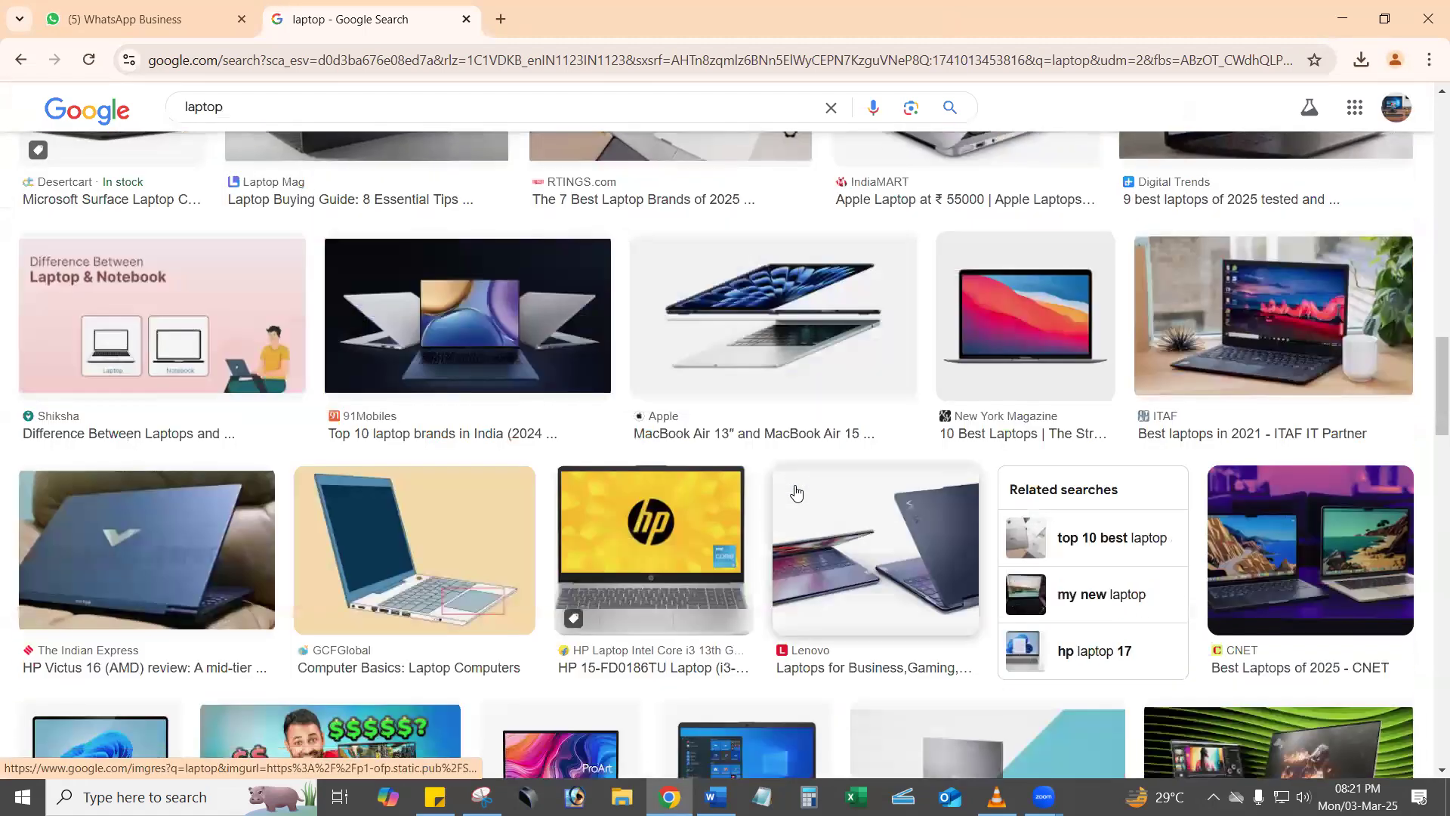
scroll(671, 460, down, 1)
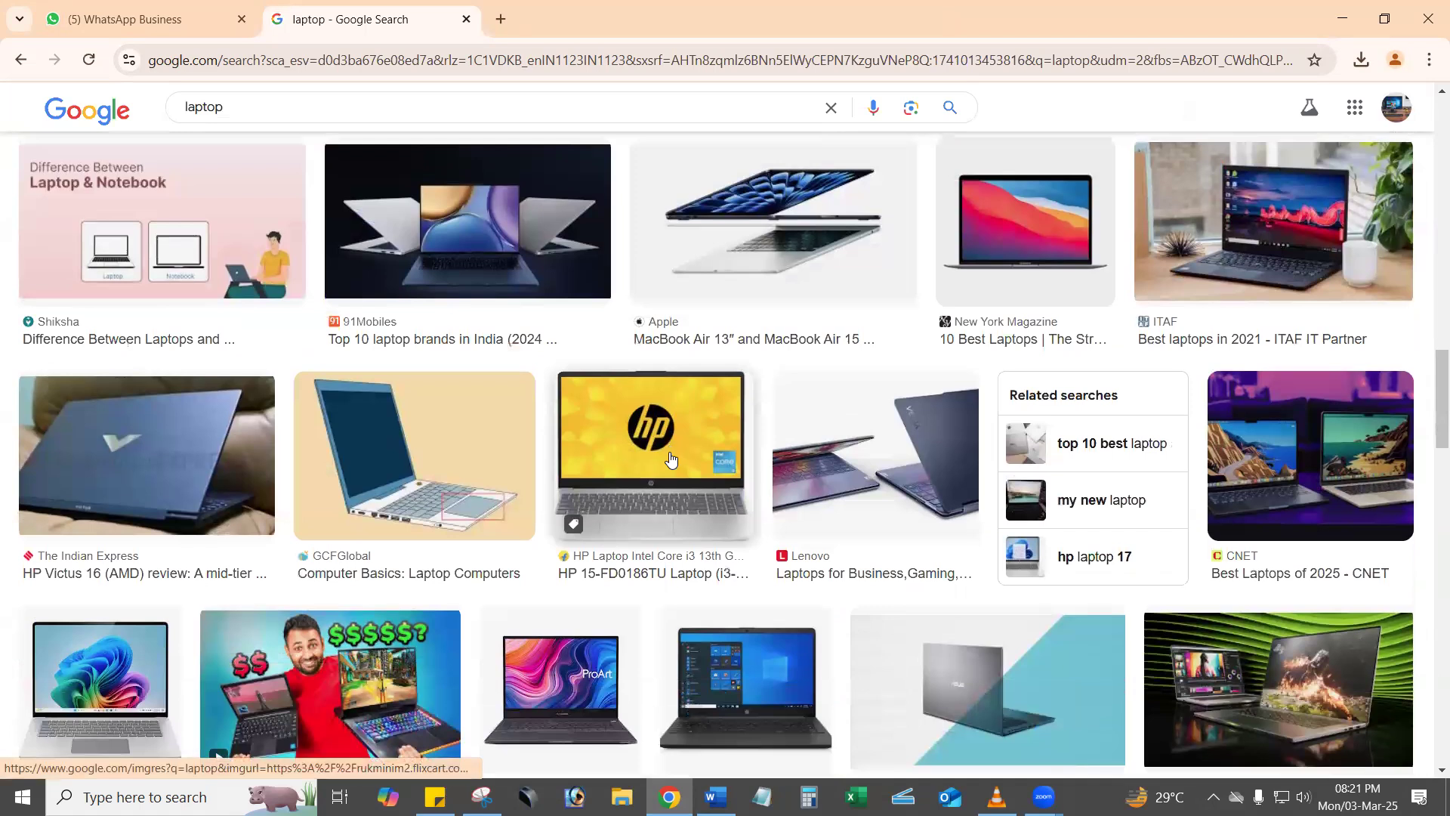
scroll(671, 460, down, 3)
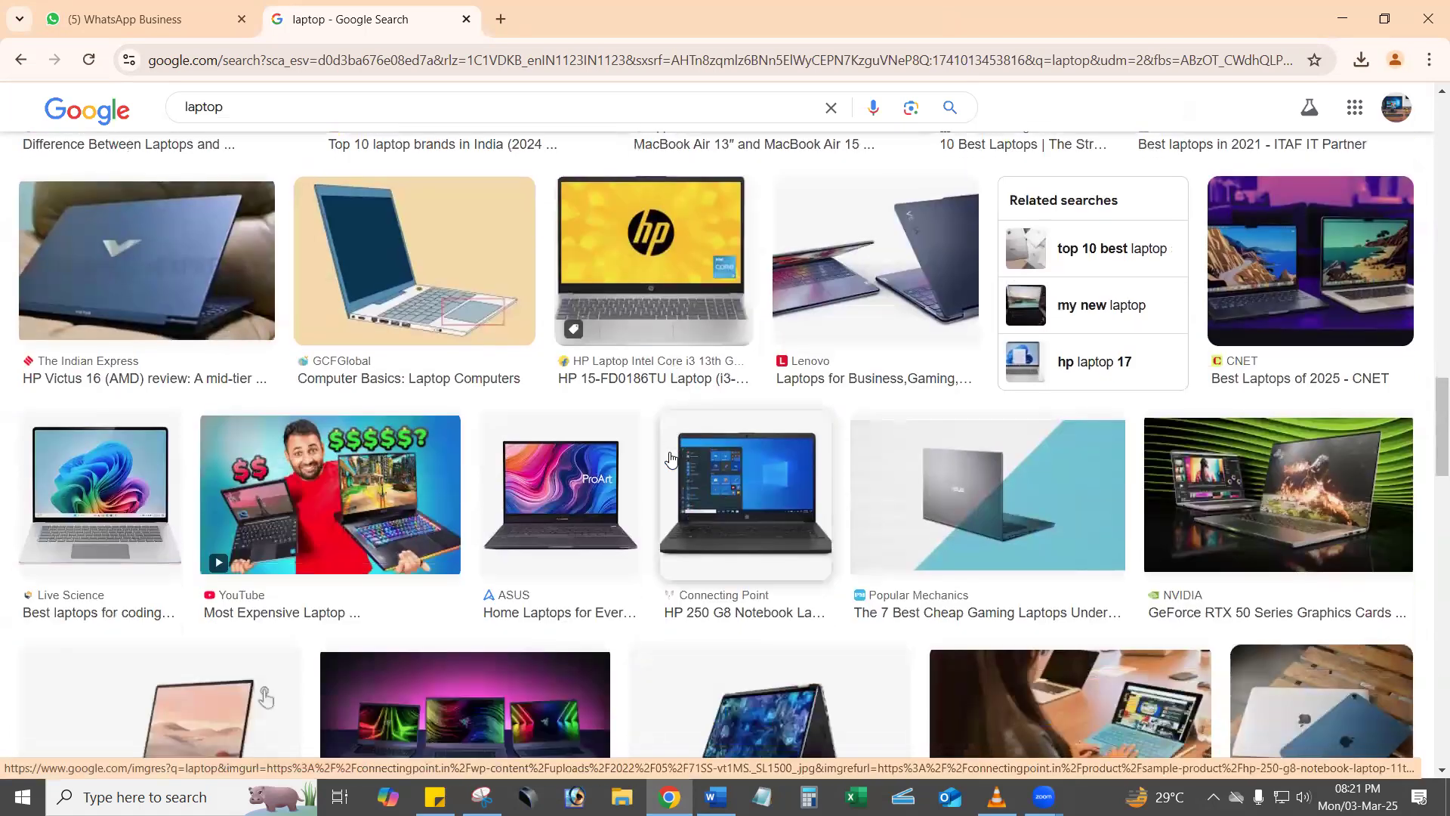
click(633, 444)
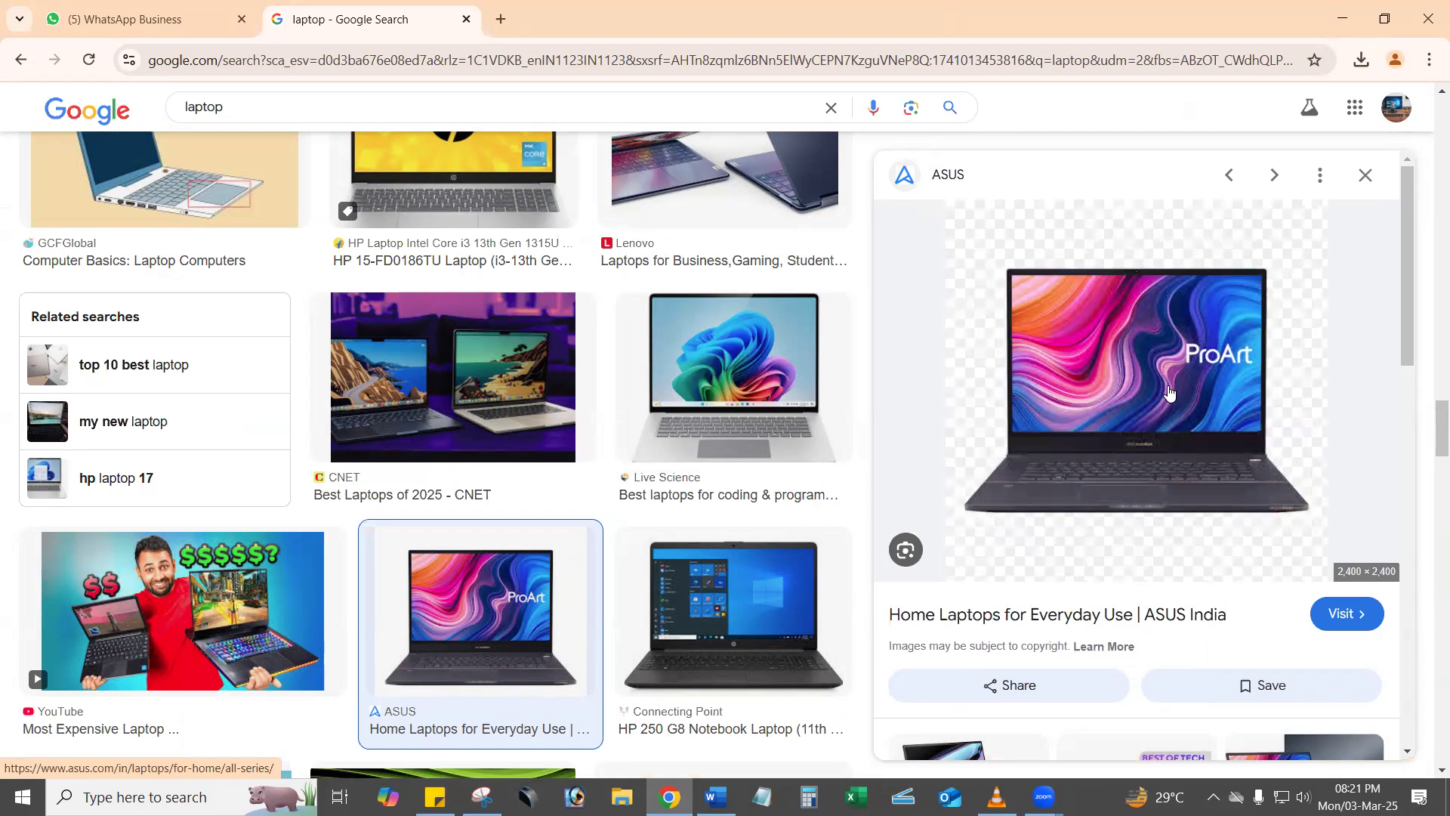
right_click(1108, 374)
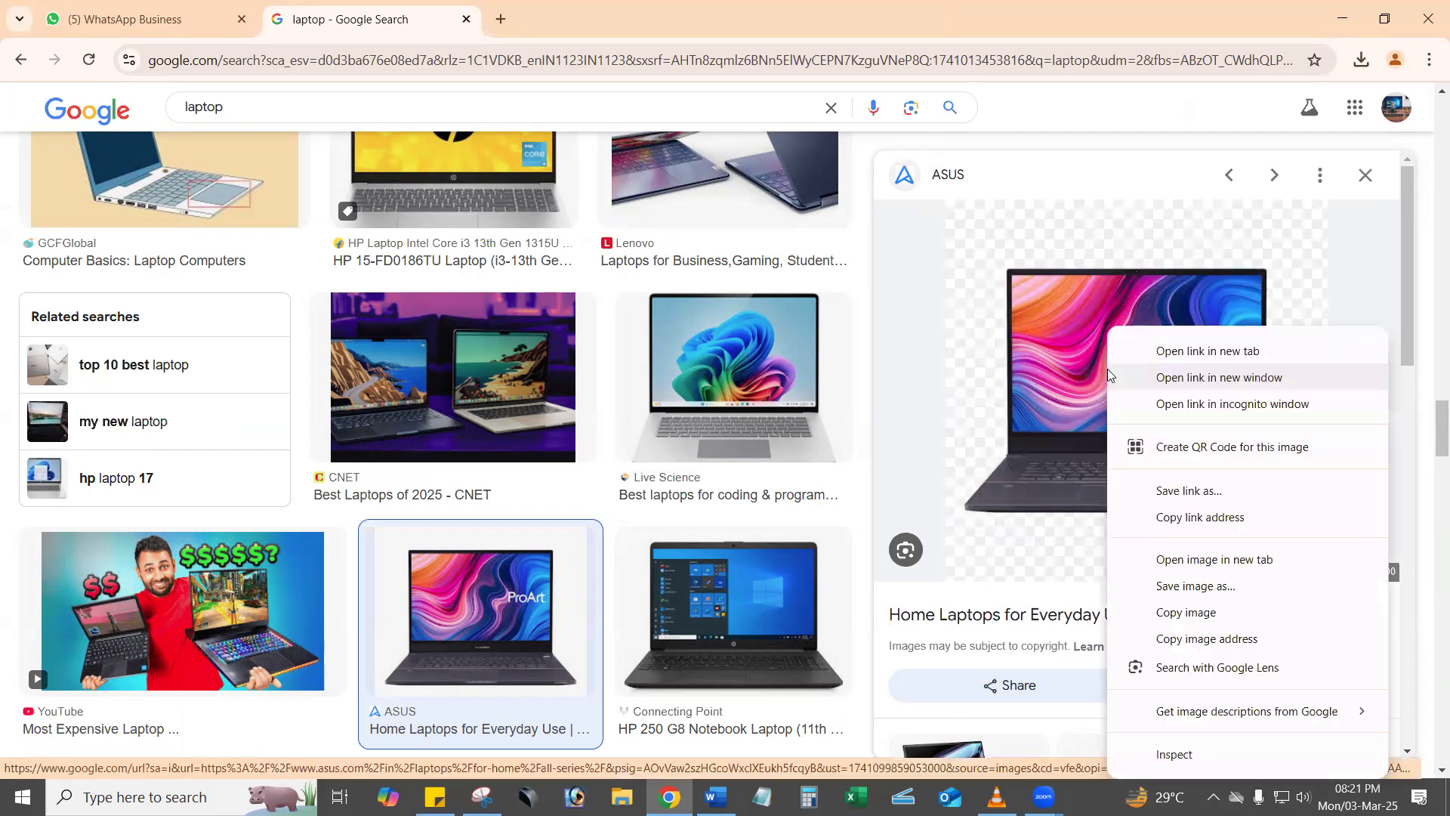
click(1216, 618)
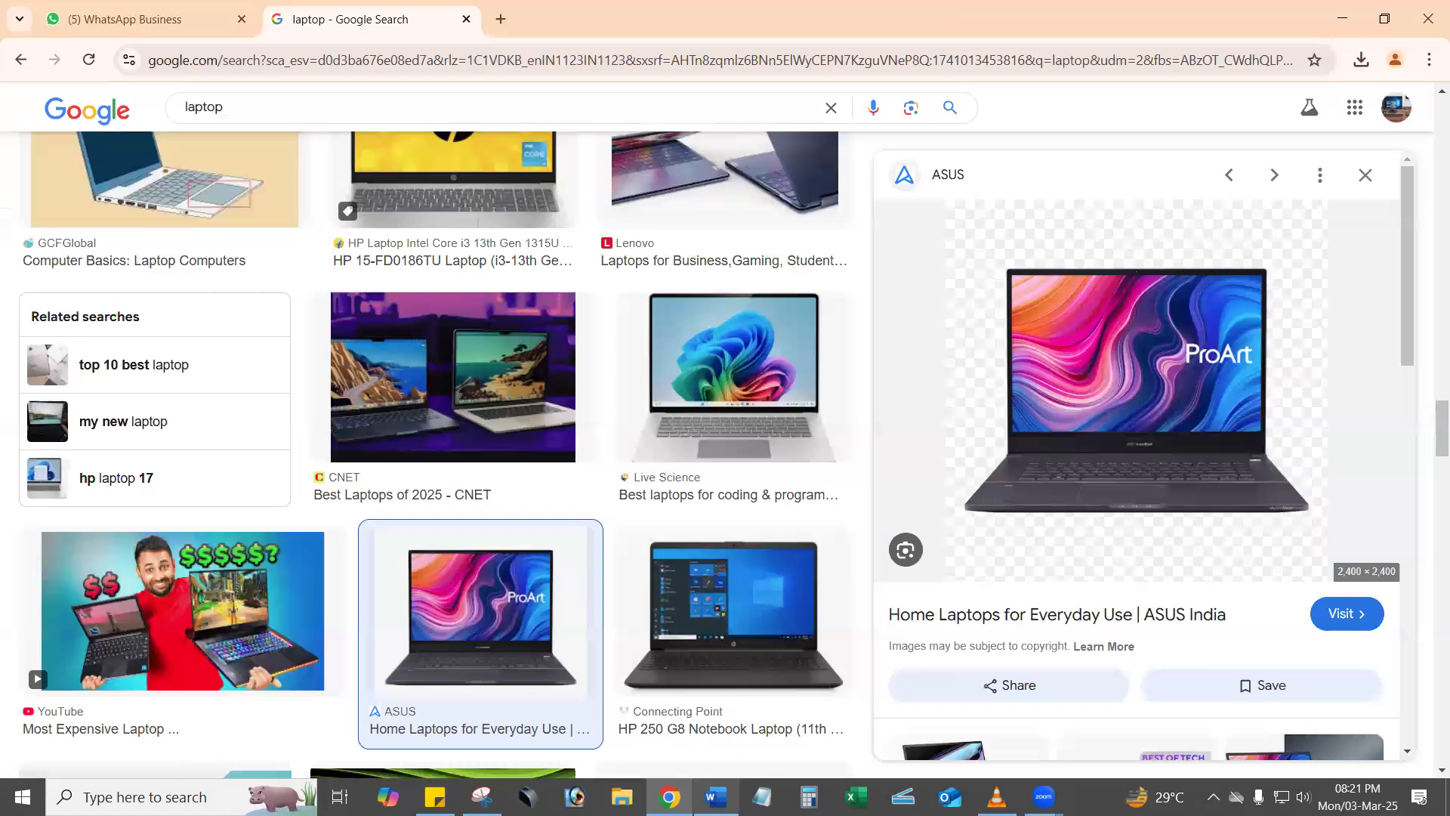
Switch to Word and paste the copied laptop image with Paste Special as Picture (PNG).
click(716, 797)
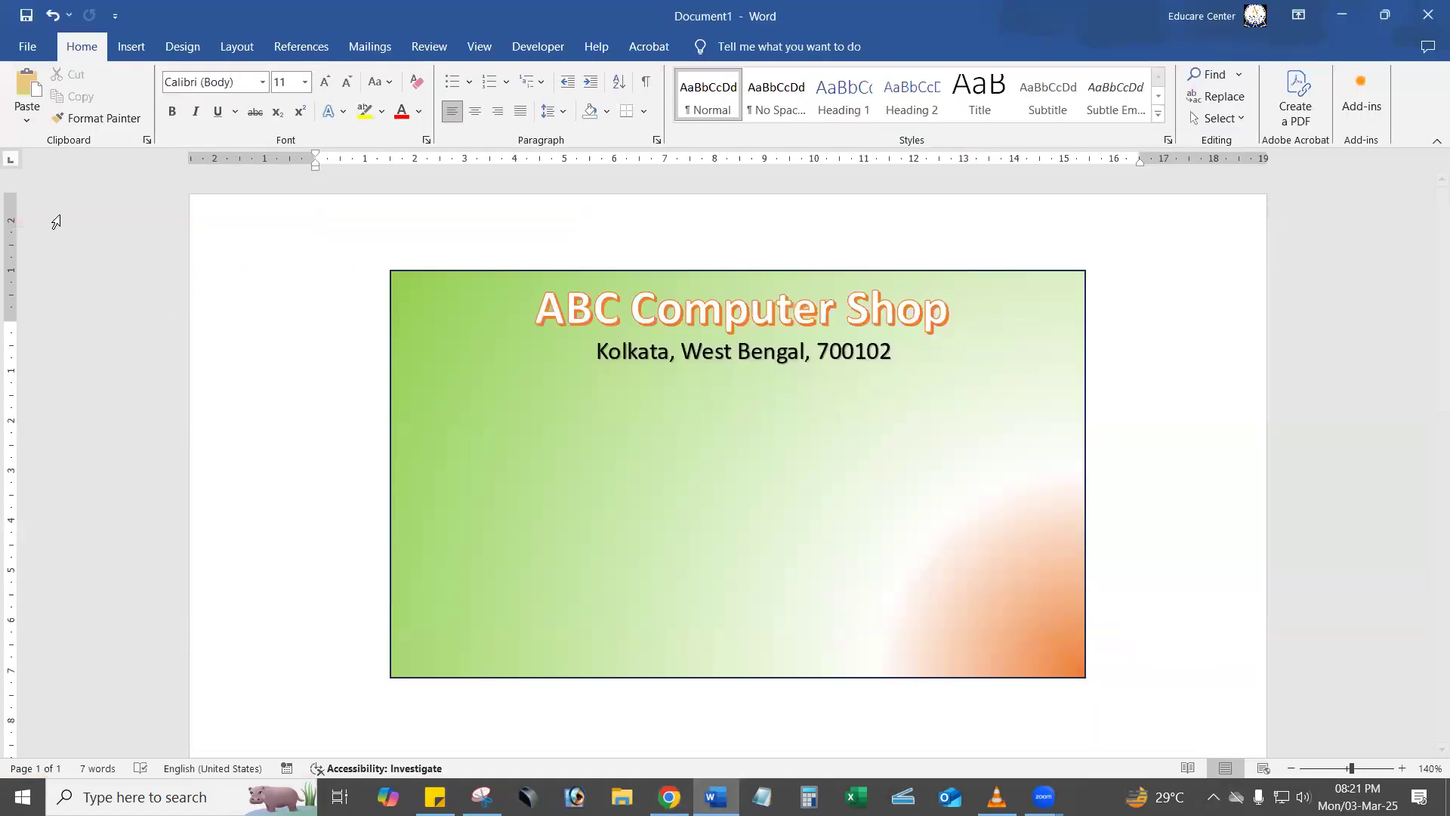
click(27, 125)
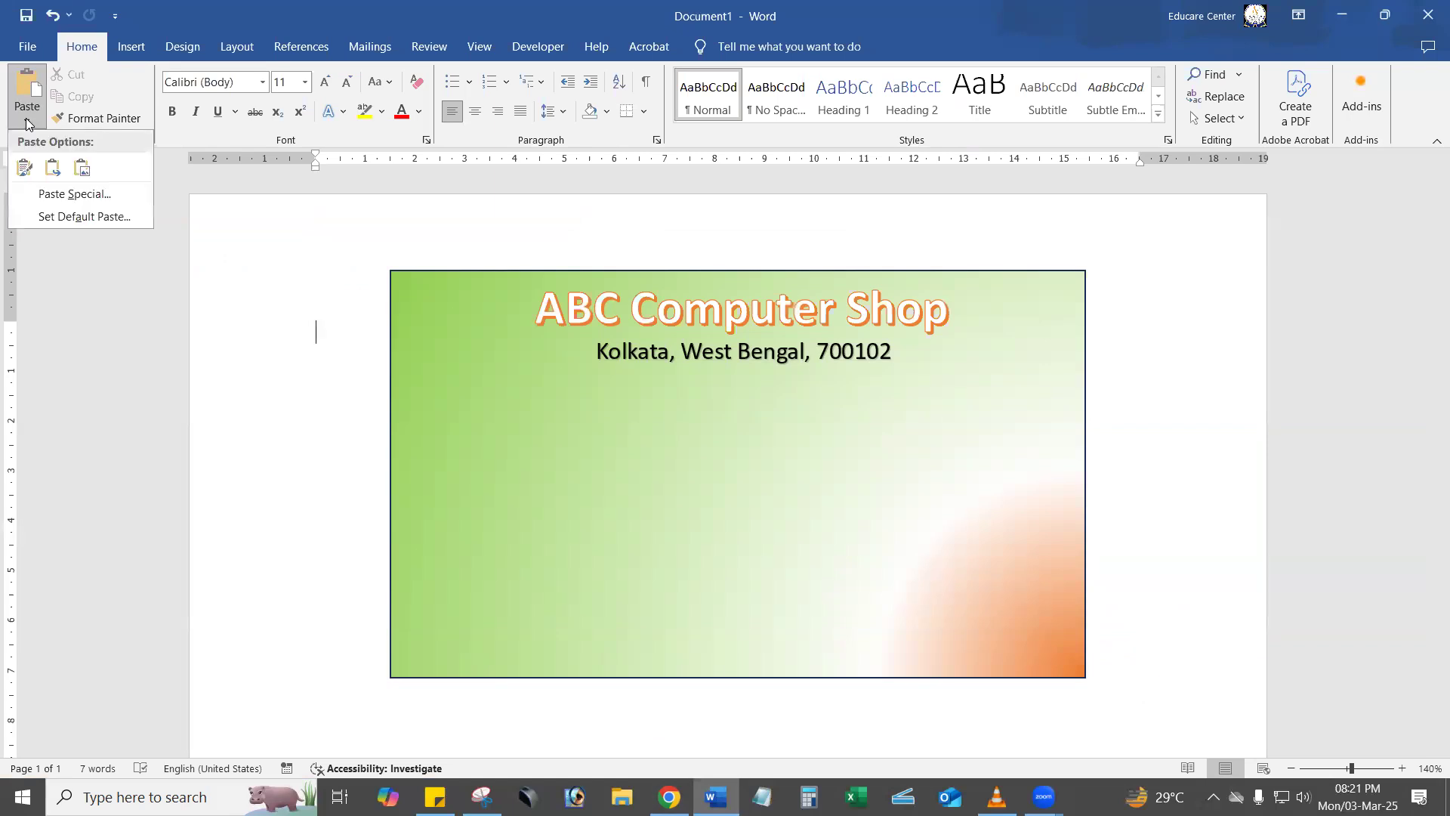
click(78, 191)
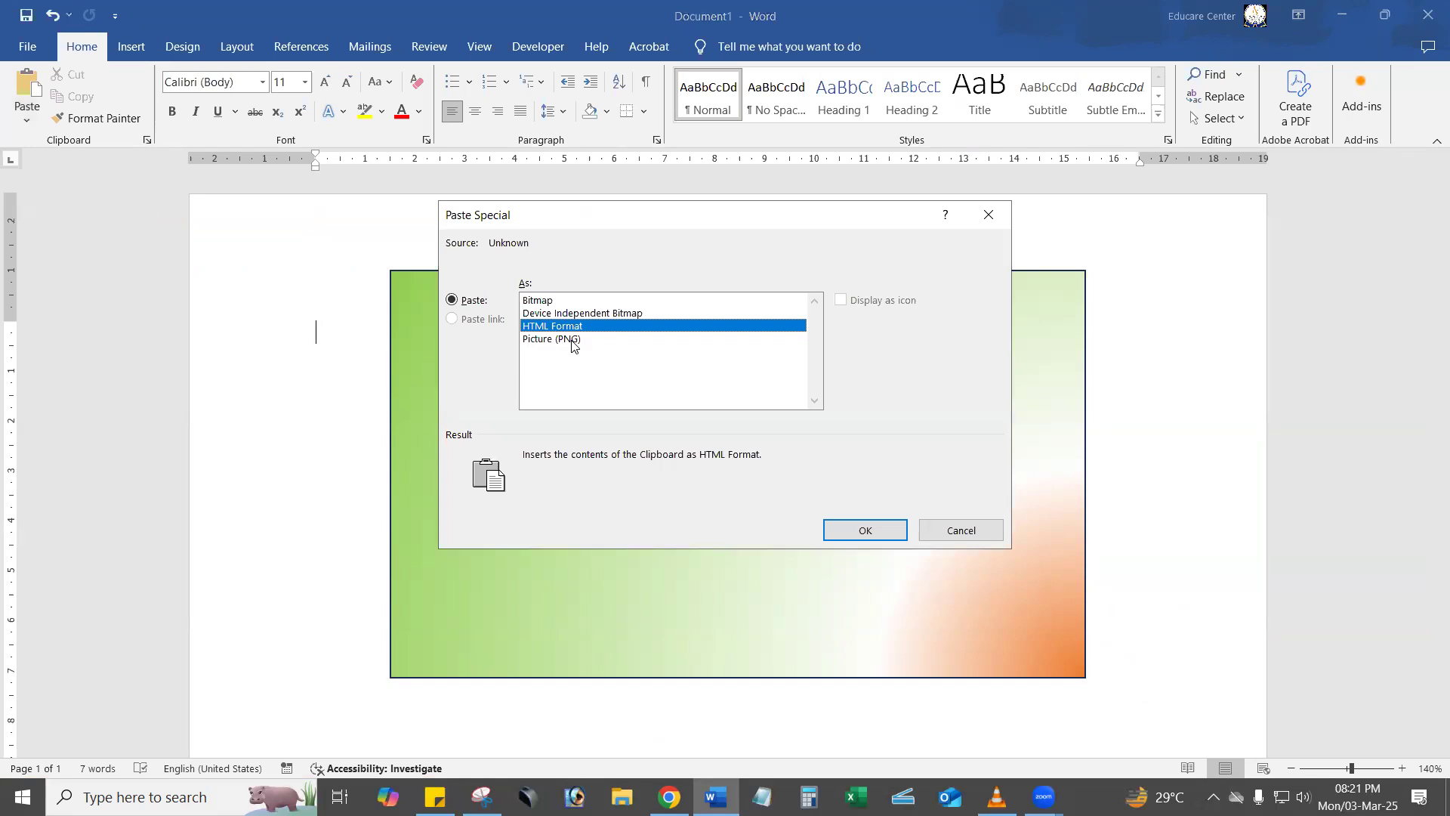
click(572, 340)
click(865, 531)
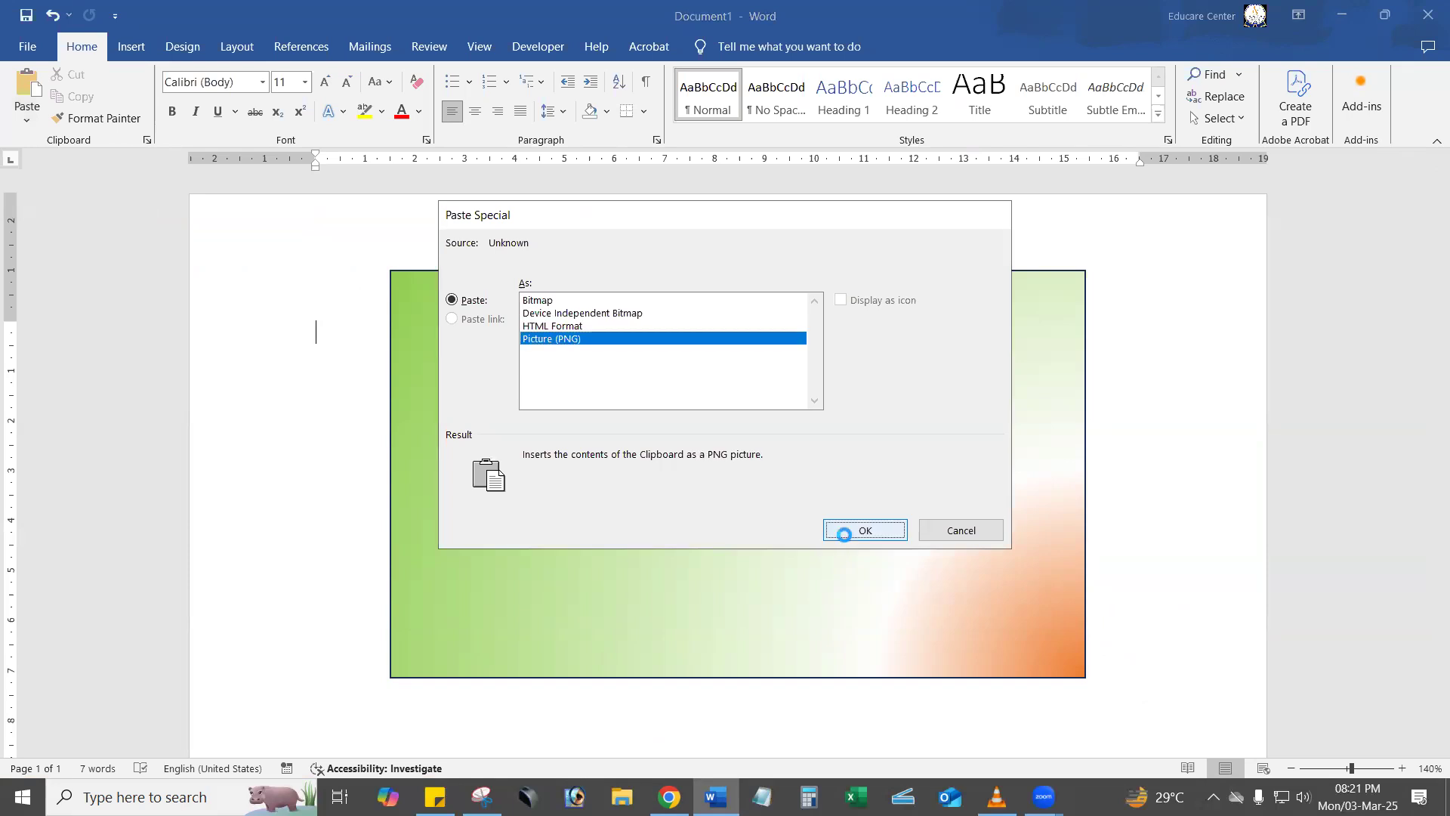
Select the pasted laptop picture and set its text wrapping to In Front of Text.
scroll(845, 536, down, 10)
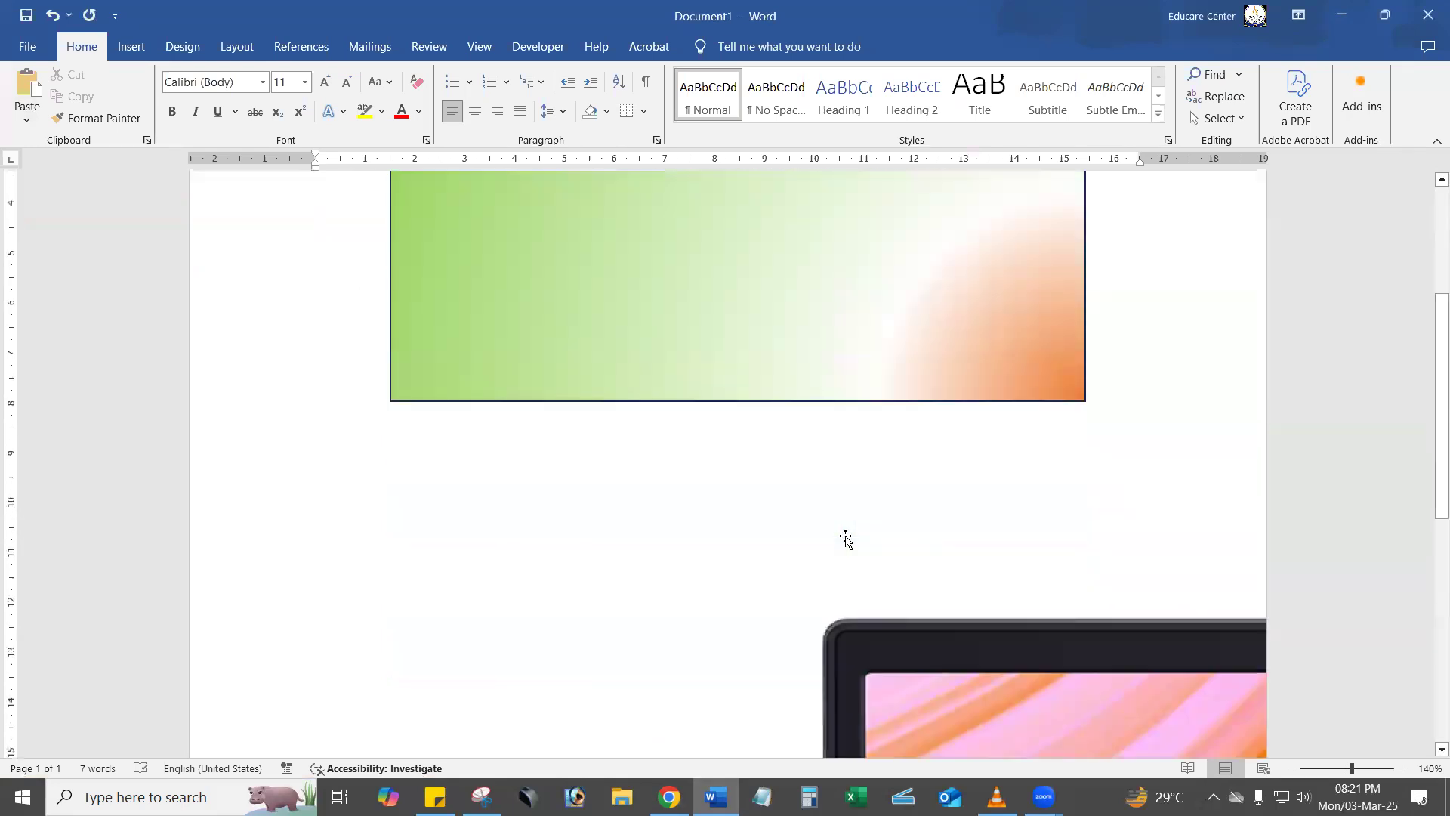
click(885, 432)
scroll(876, 431, down, 2)
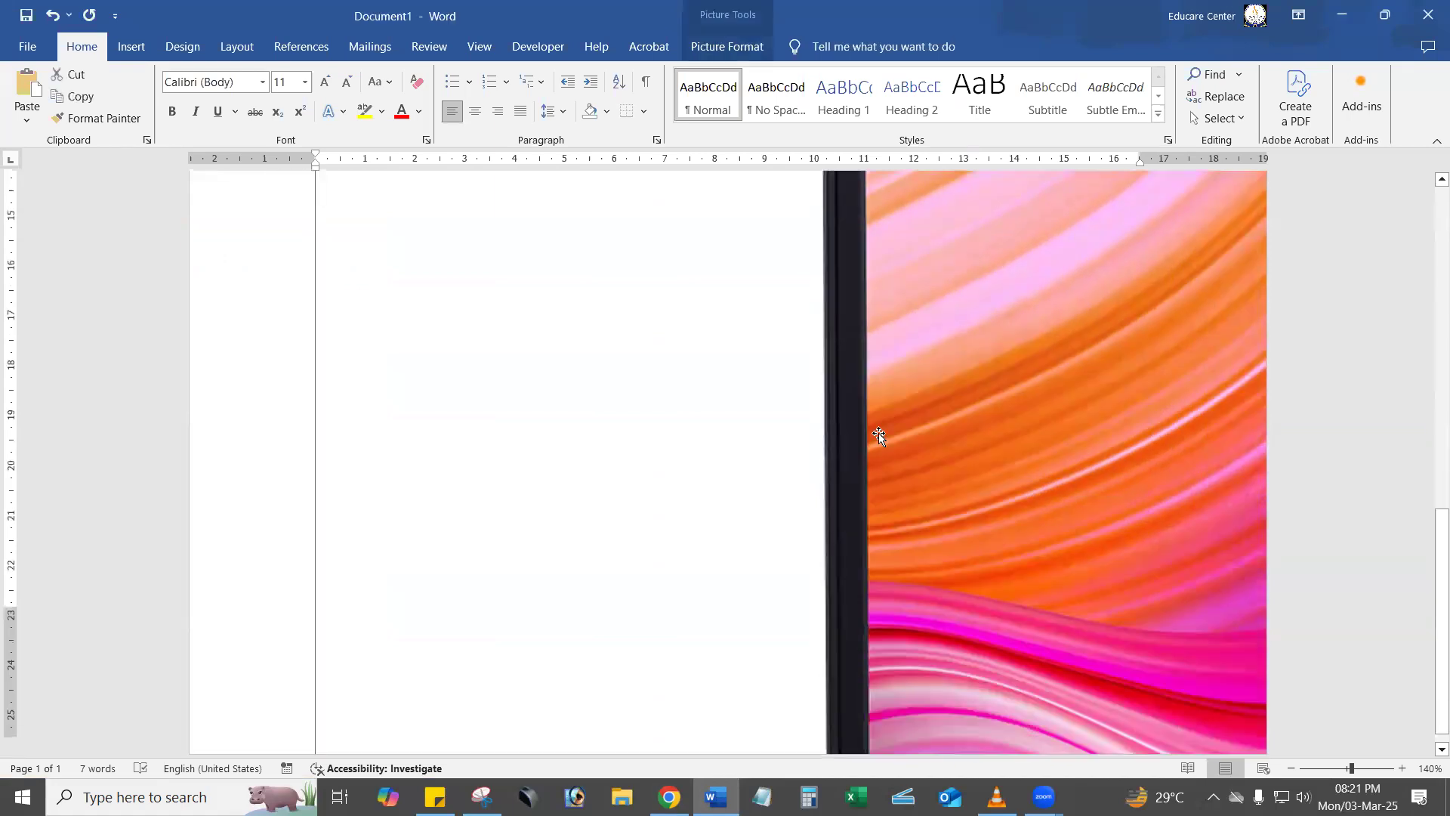
scroll(890, 457, up, 7)
scroll(918, 549, up, 5)
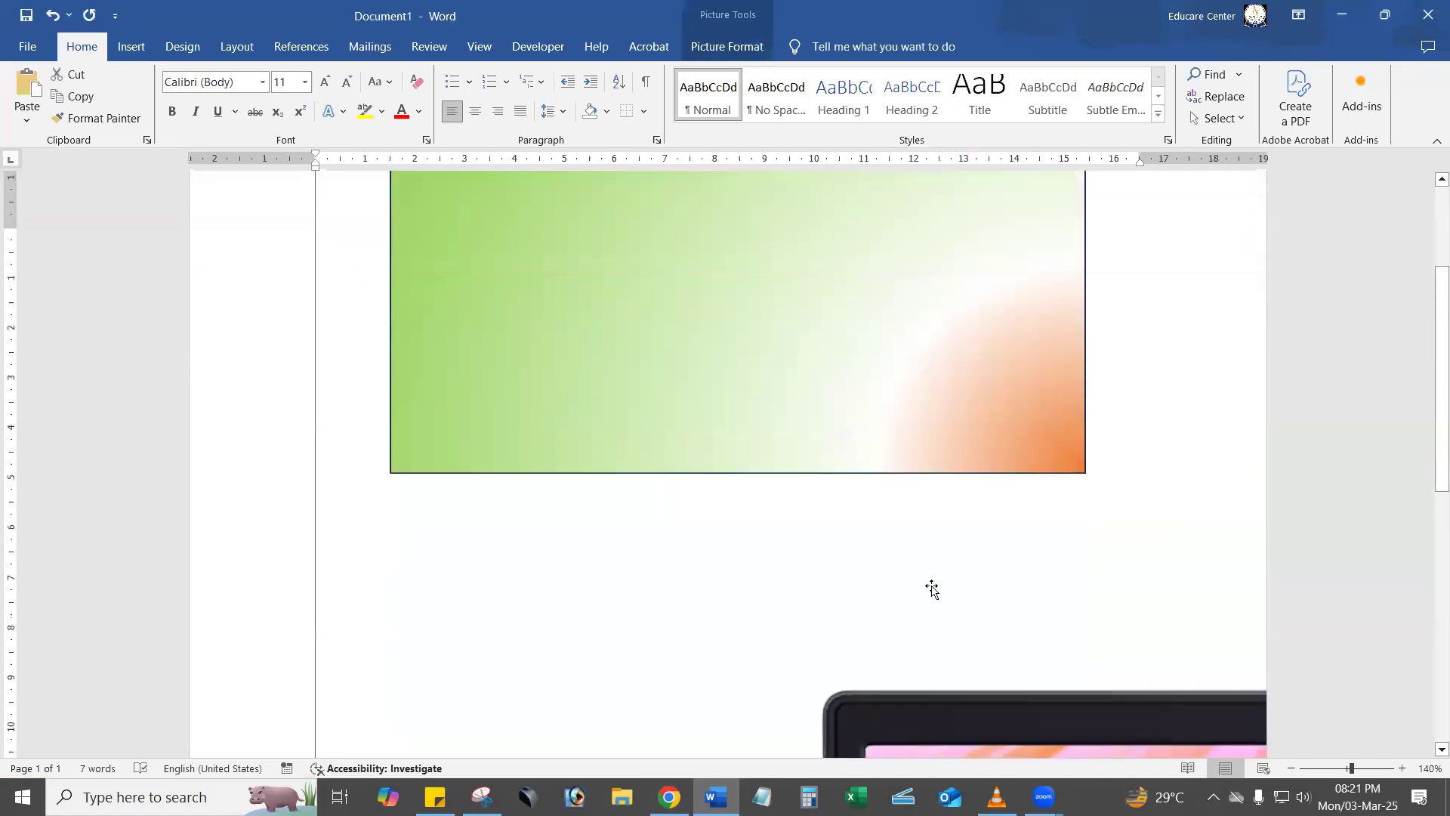
scroll(1008, 658, down, 5)
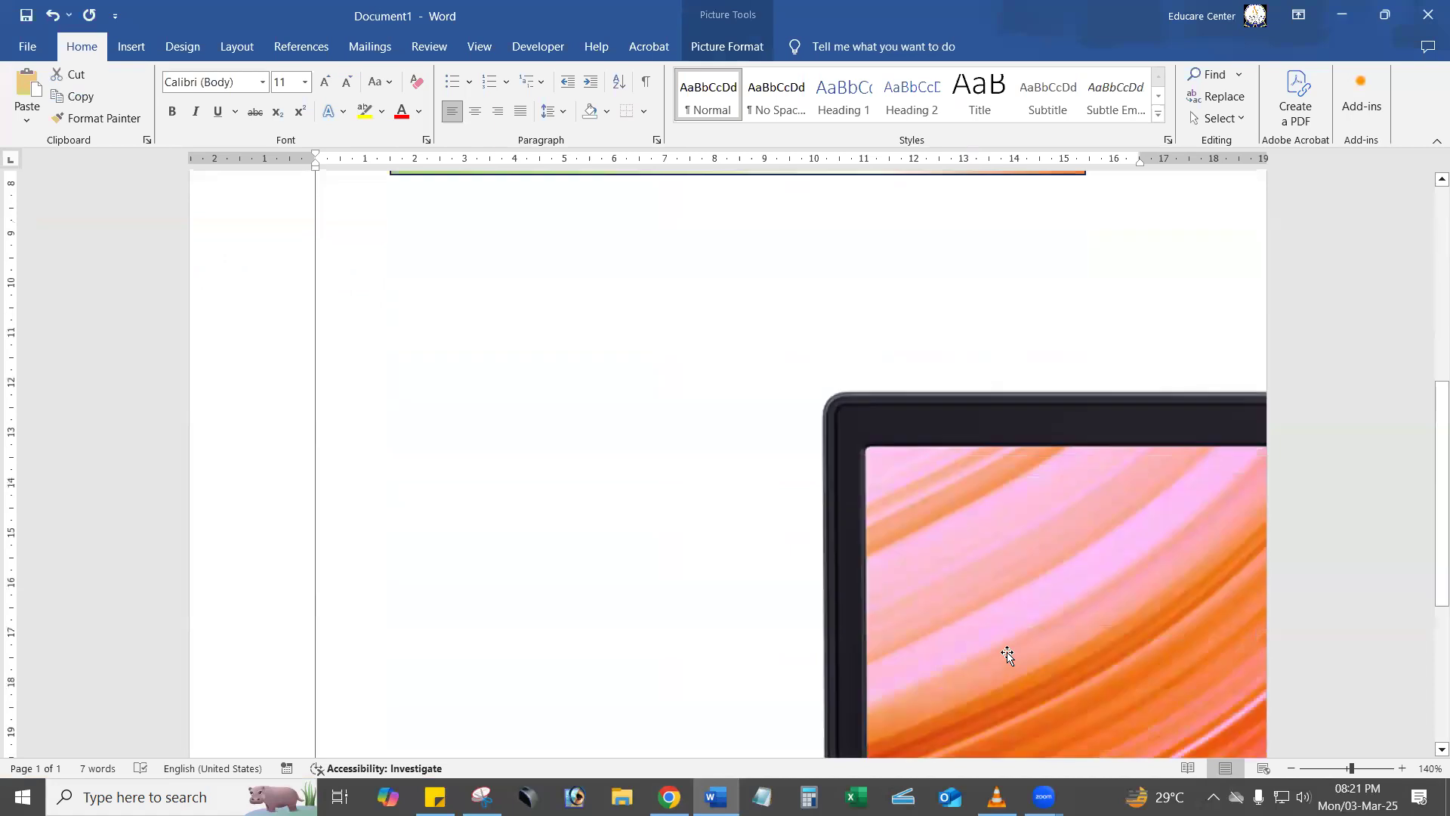
scroll(1007, 649, up, 4)
scroll(1008, 638, up, 2)
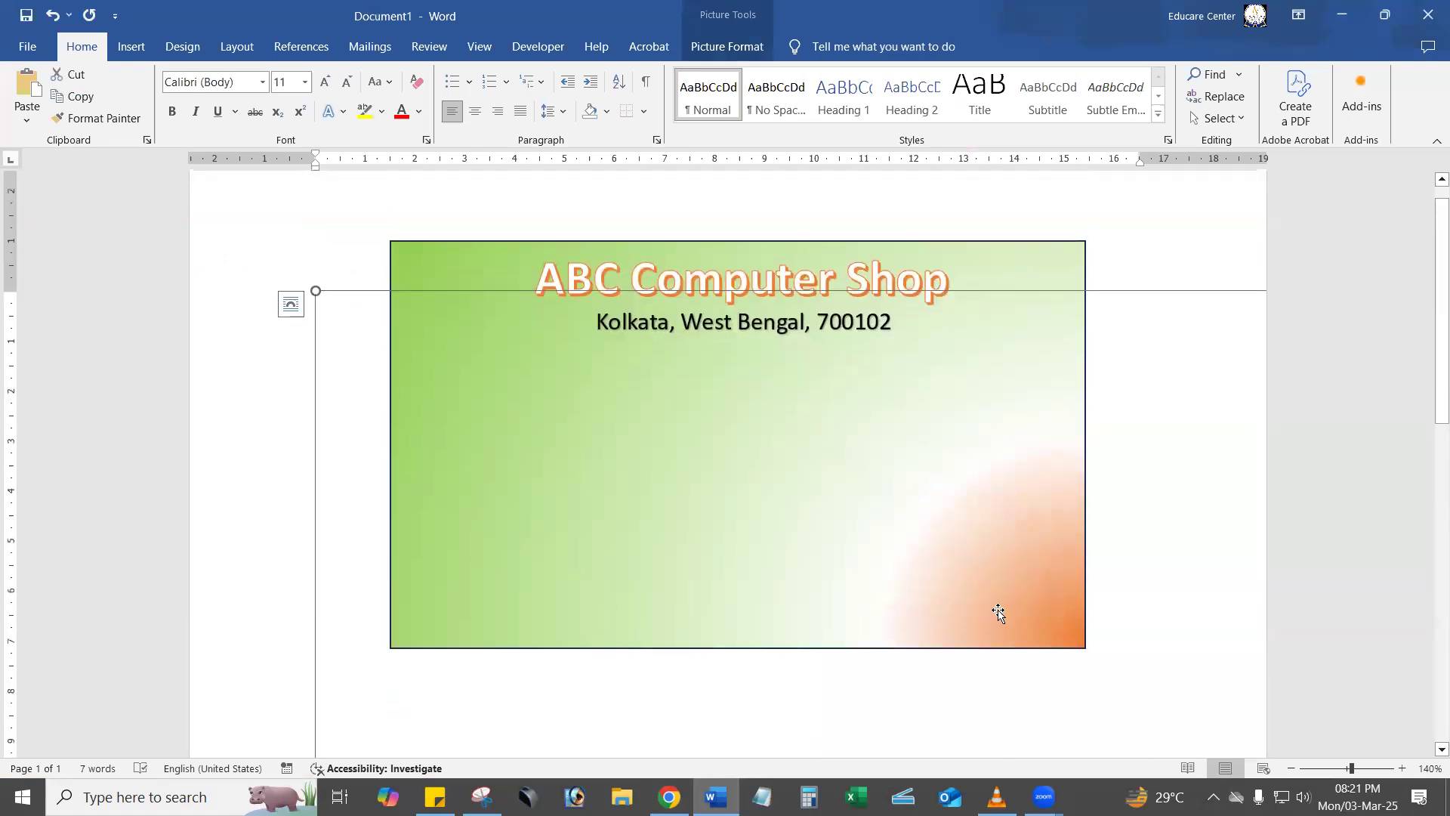
scroll(945, 673, down, 5)
scroll(945, 673, up, 4)
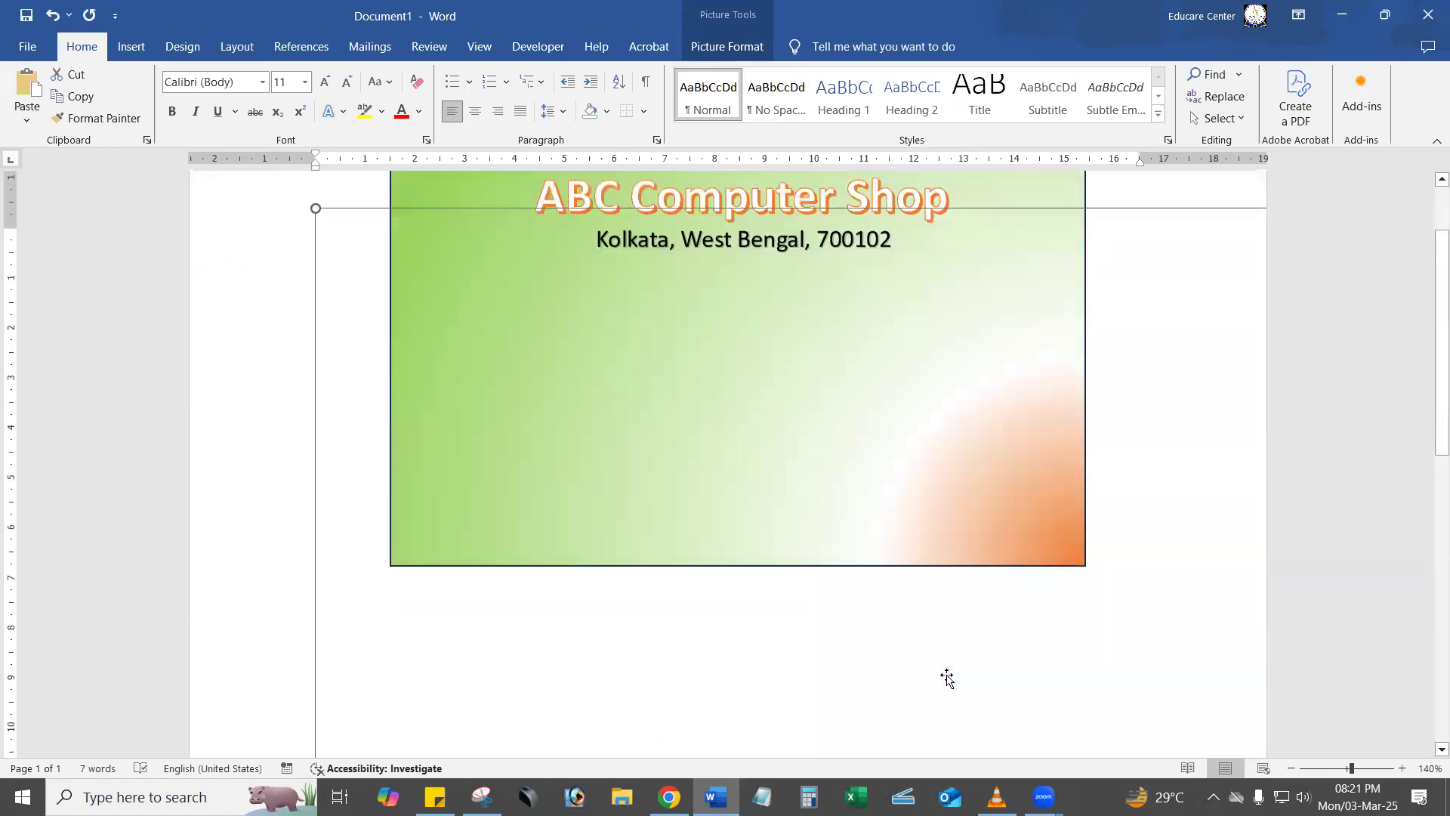
scroll(944, 673, down, 5)
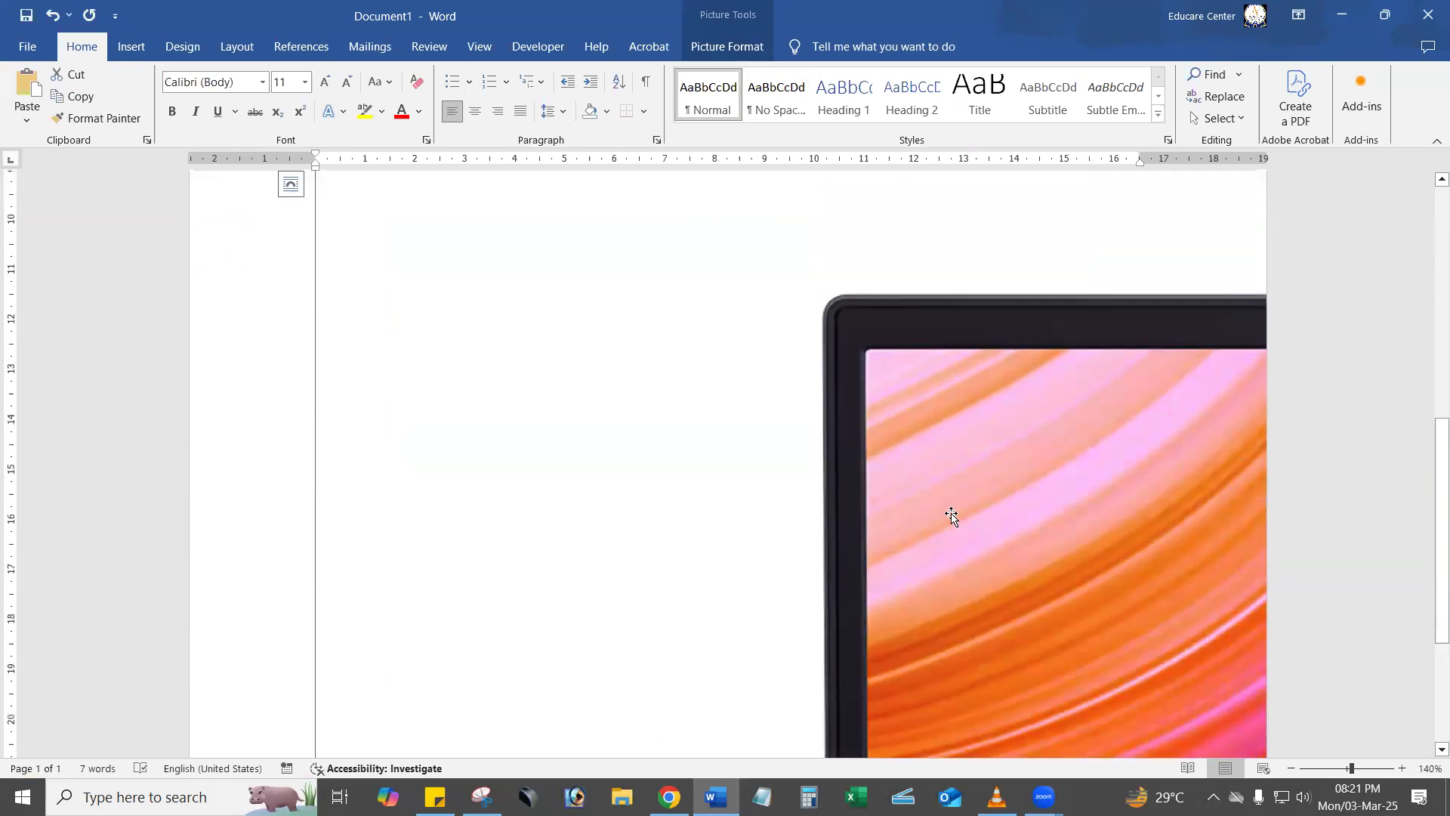
click(747, 51)
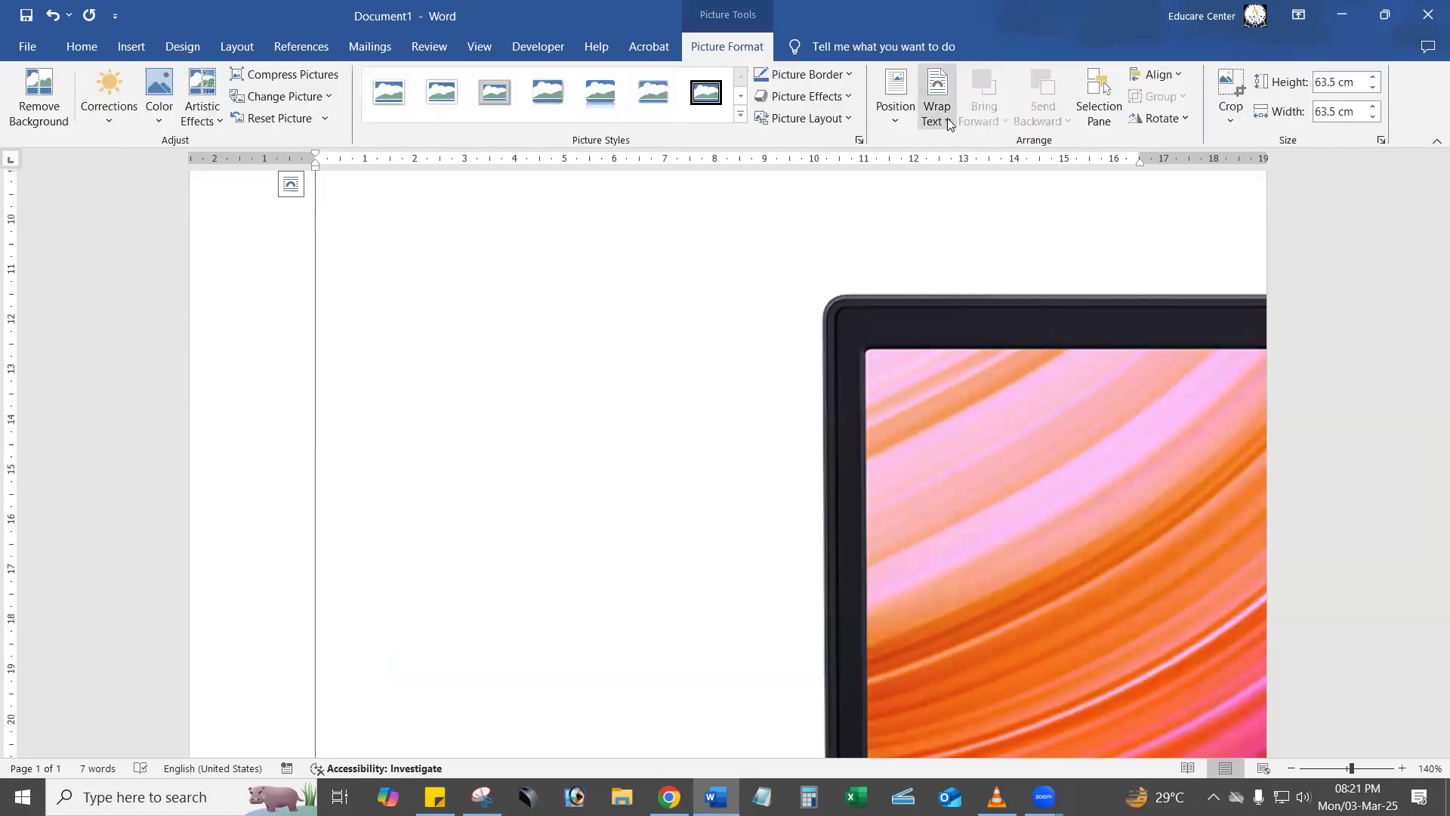
click(947, 123)
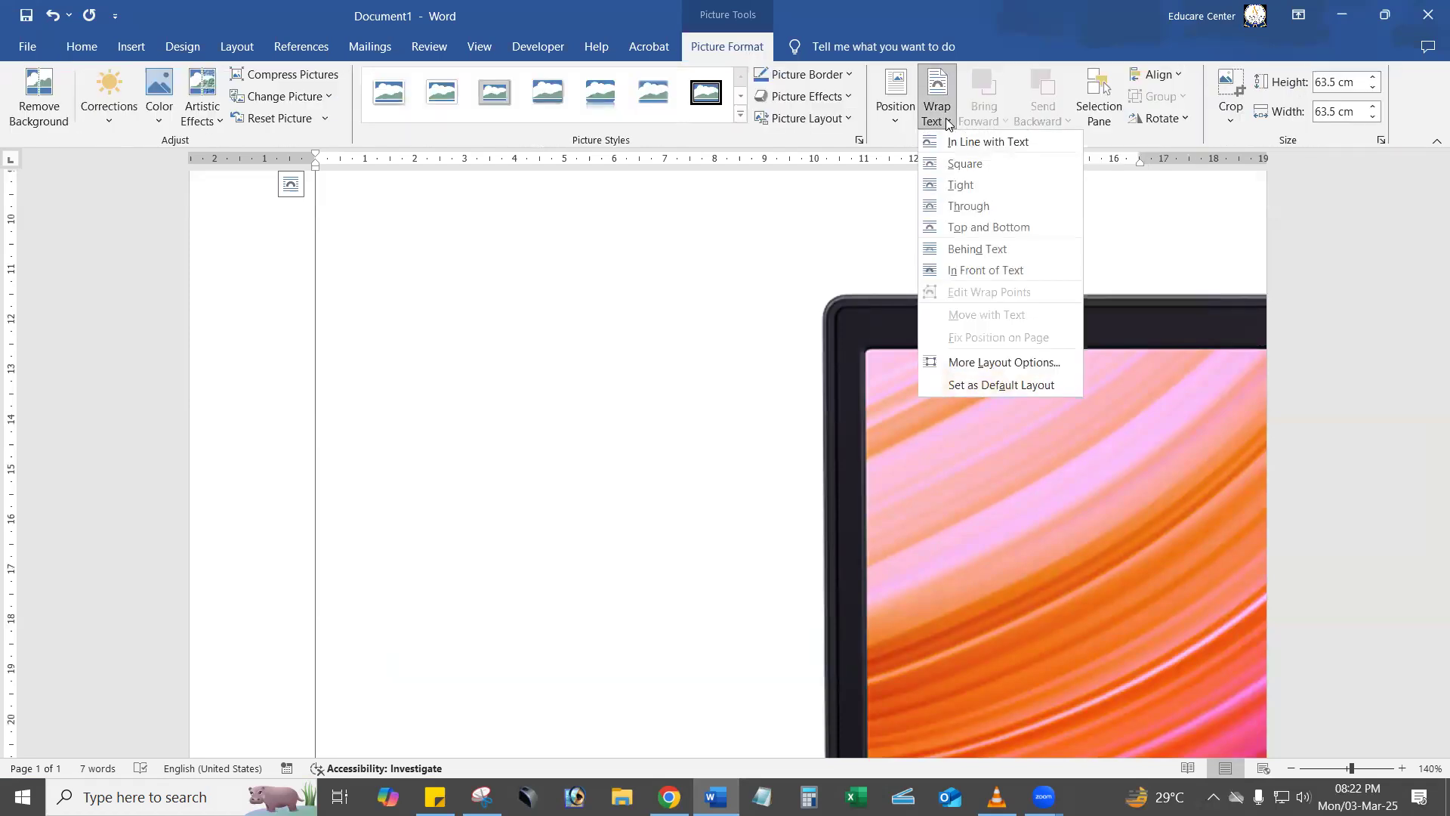
click(987, 272)
Scale the oversized laptop picture down proportionally to about 32.9 cm square, shifting it back toward the page's left side.
scroll(926, 456, up, 5)
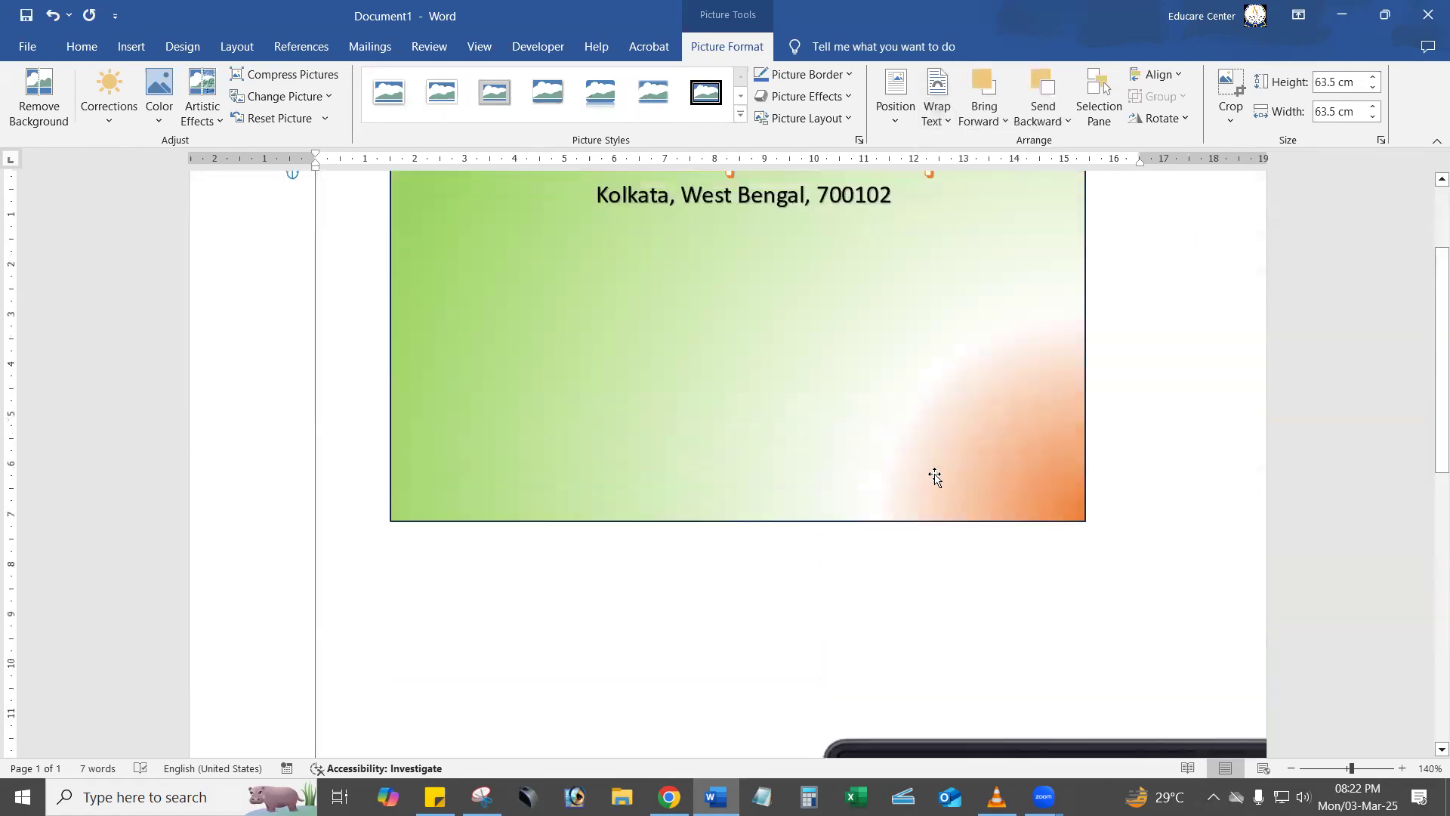
scroll(939, 484, up, 2)
scroll(937, 484, down, 5)
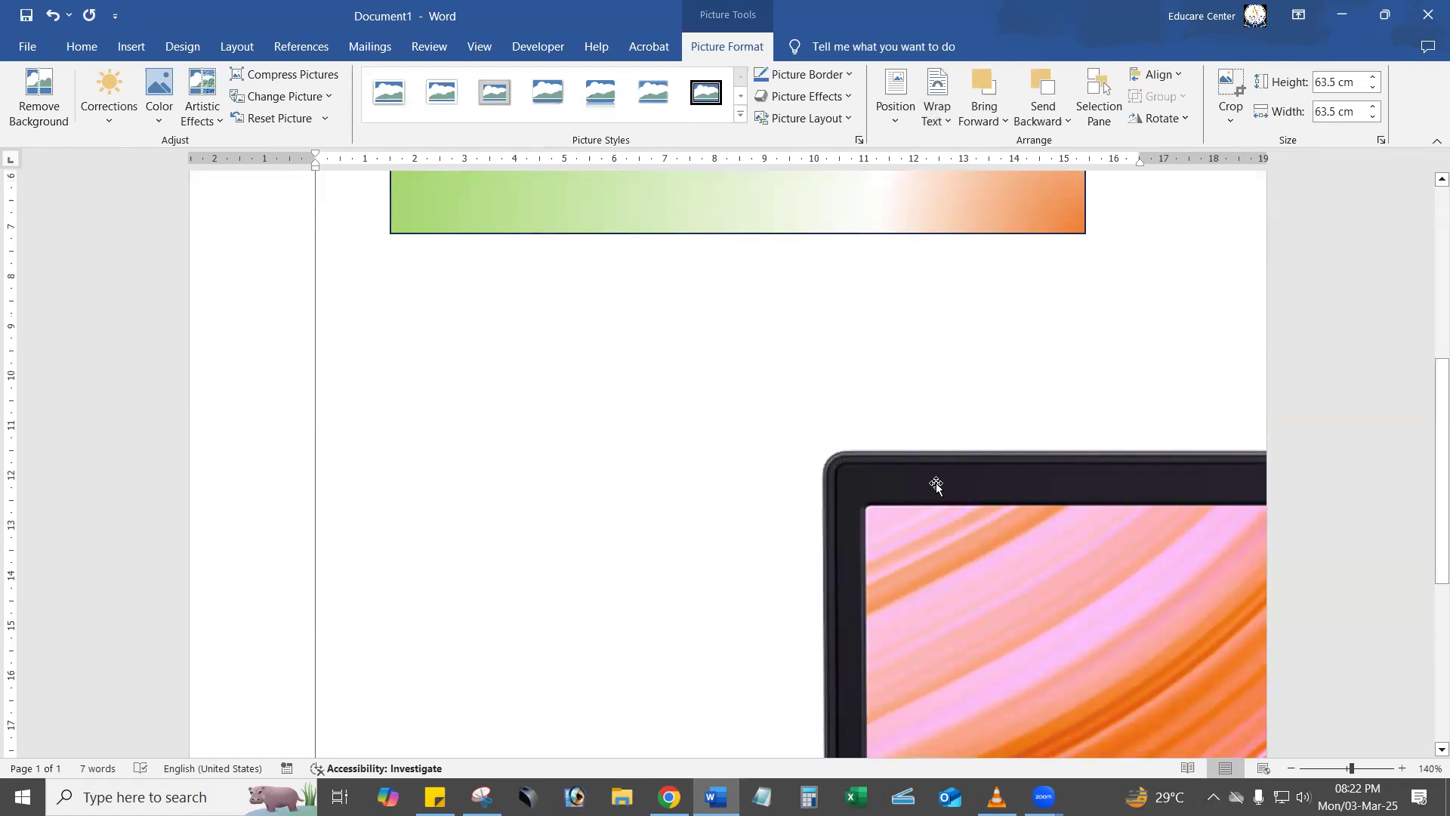
scroll(936, 485, up, 4)
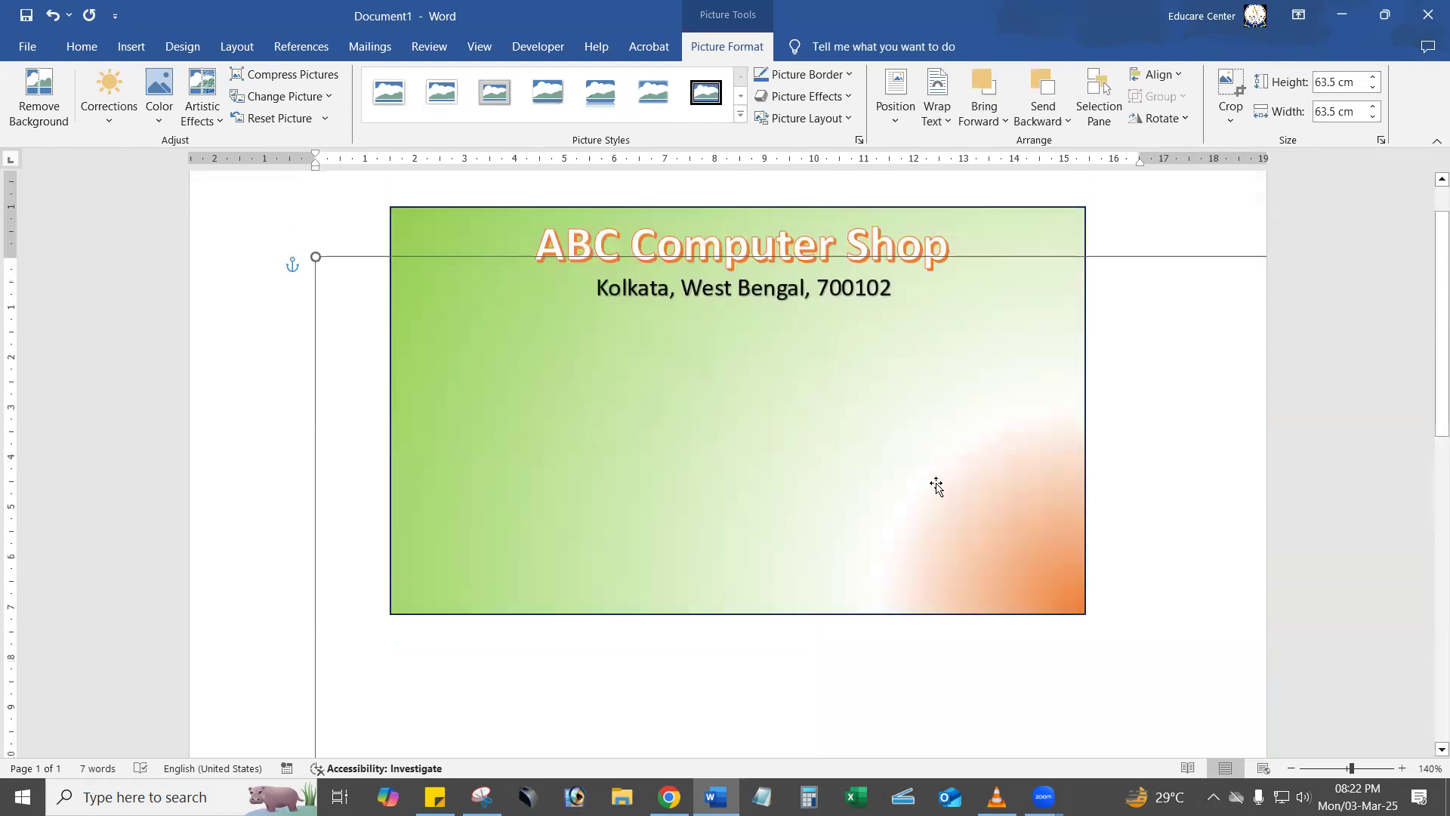
drag(370, 292, 846, 677)
drag(831, 591, 518, 423)
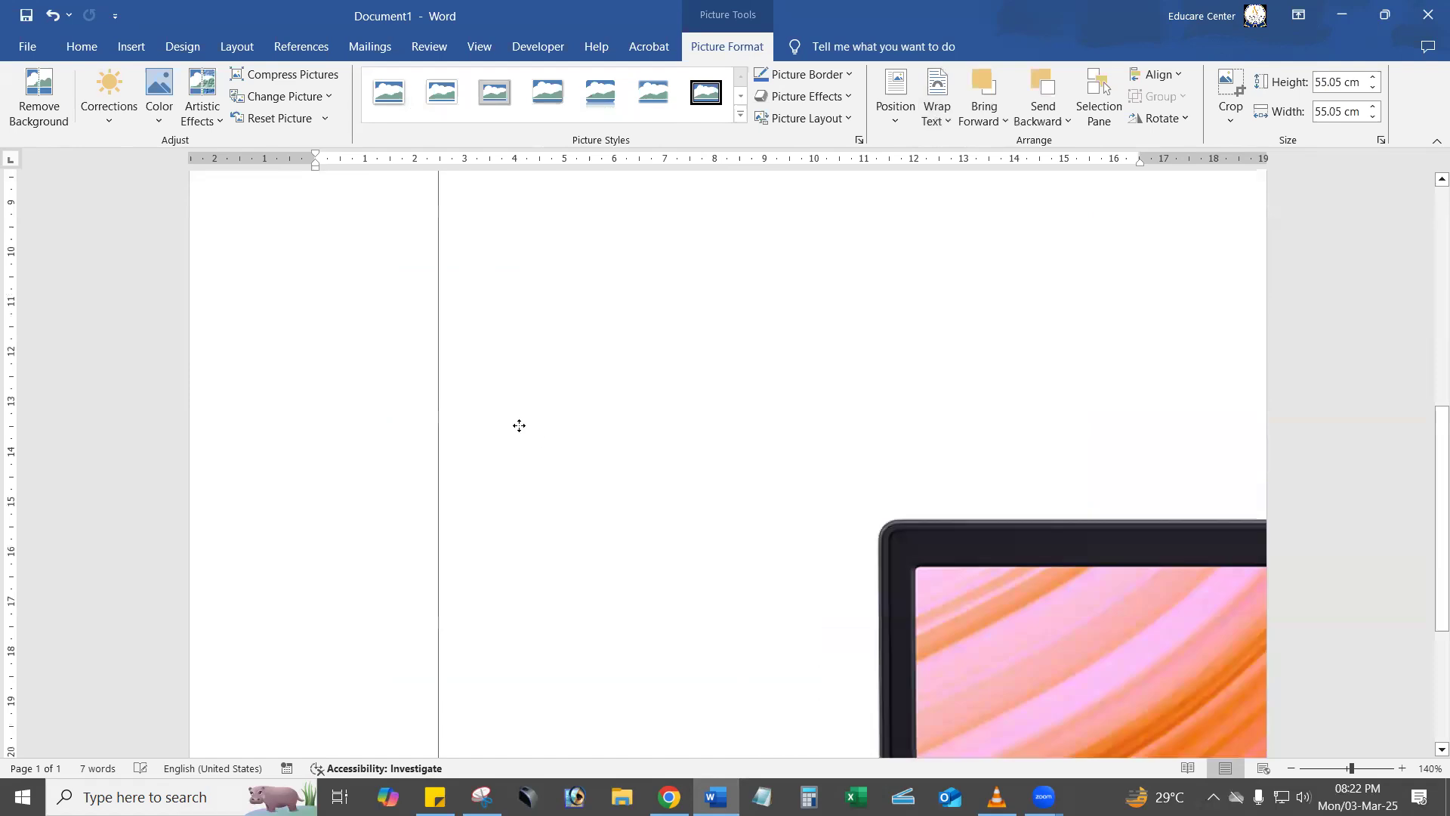
drag(425, 329, 524, 306)
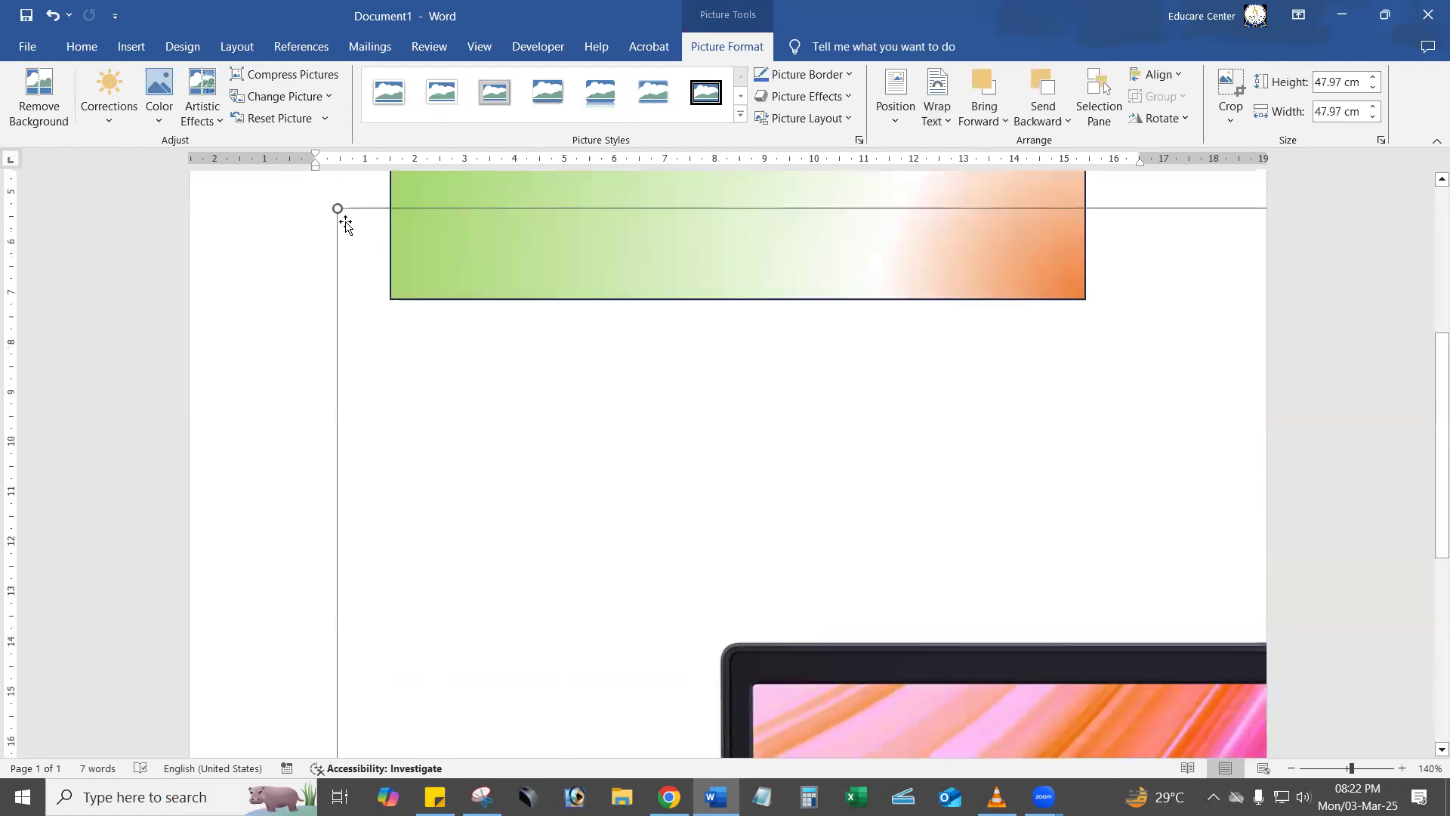
drag(982, 616, 514, 234)
scroll(350, 229, up, 5)
scroll(358, 295, up, 3)
drag(787, 618, 541, 338)
Shrink the laptop picture further to about 15.9 cm square so the whole laptop fits within the page width.
scroll(580, 401, up, 3)
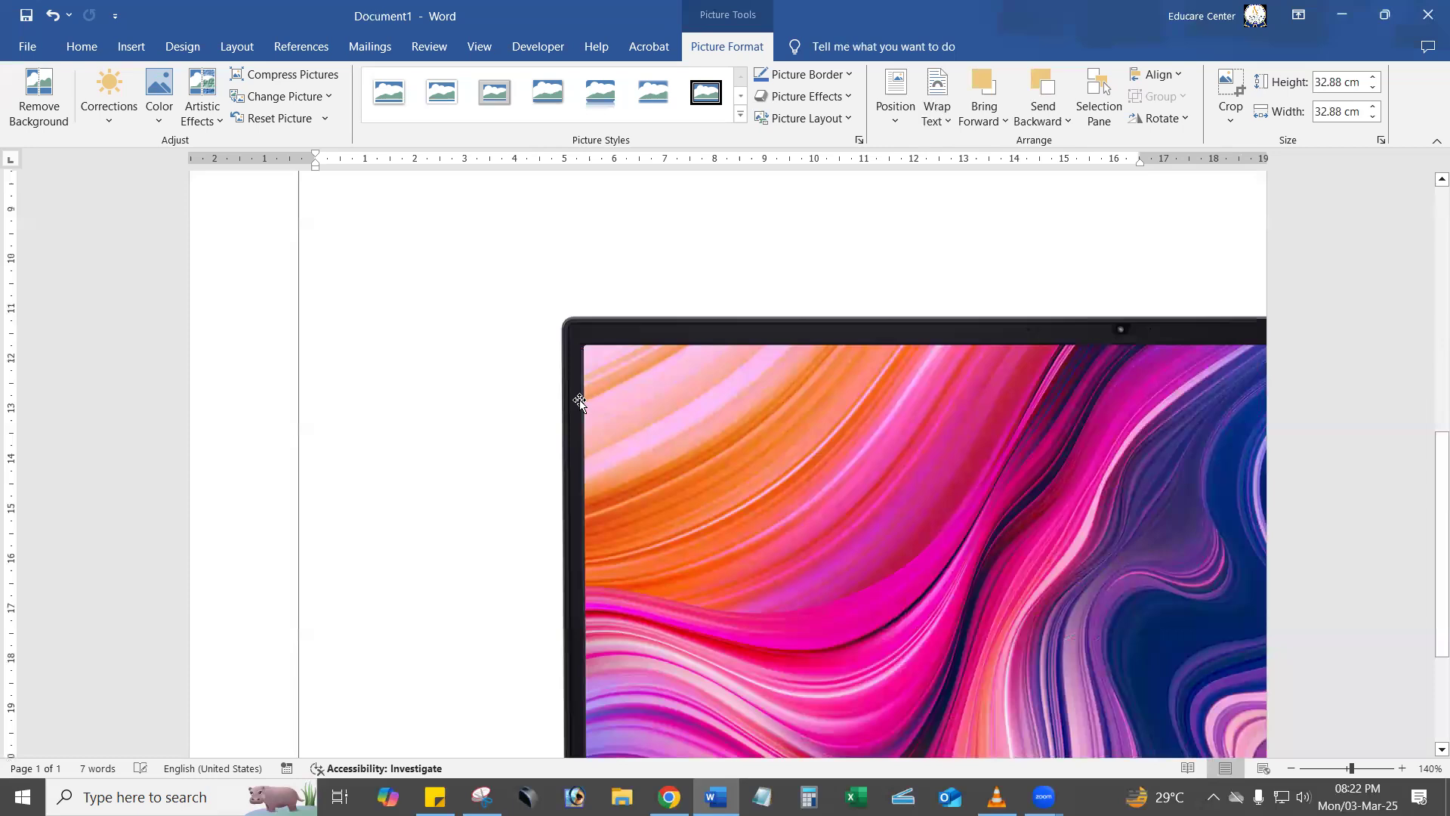
scroll(449, 385, up, 7)
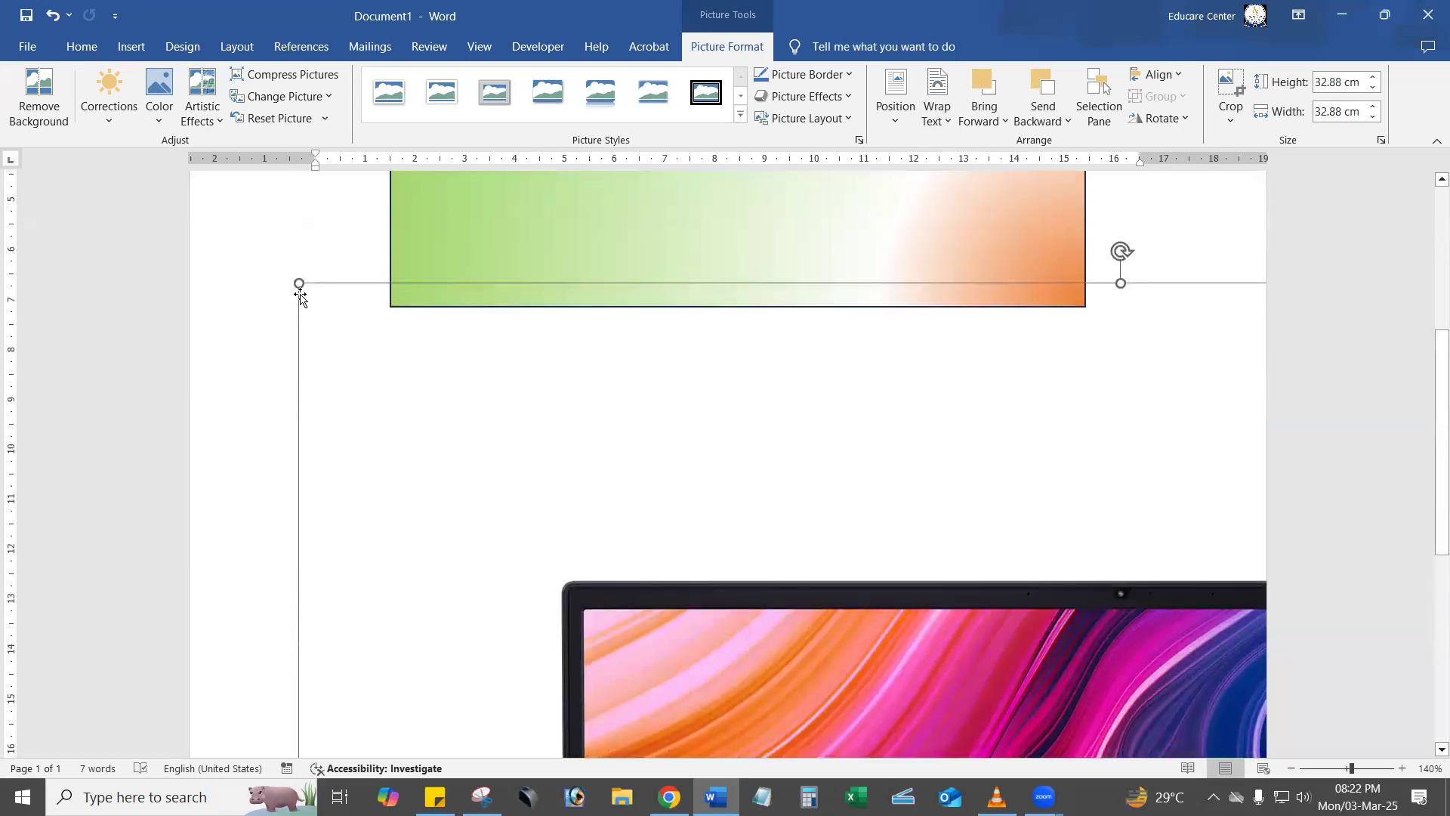
drag(345, 323, 780, 611)
scroll(831, 589, down, 10)
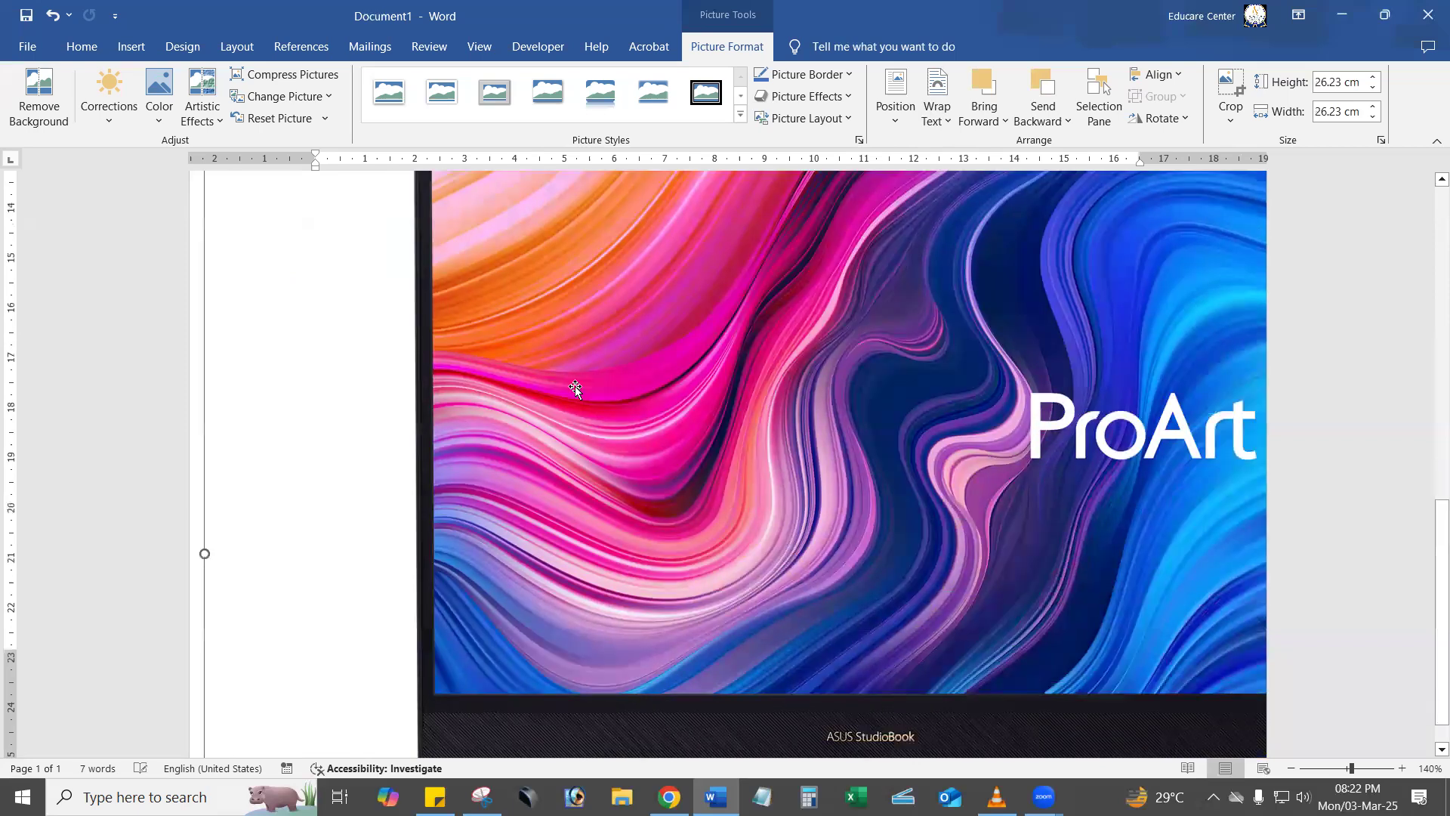
scroll(559, 408, up, 15)
drag(268, 499, 670, 672)
scroll(670, 673, down, 8)
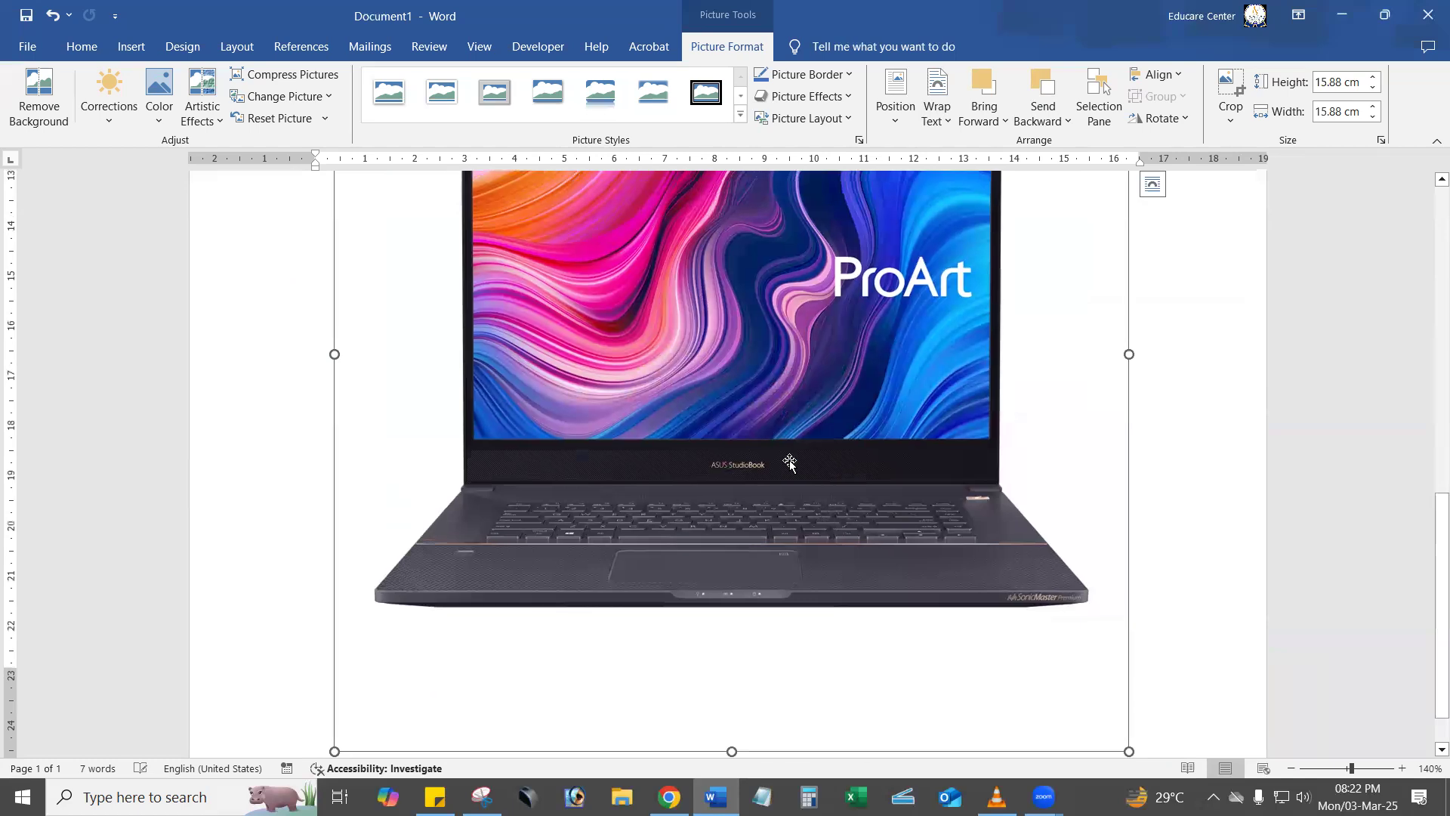
scroll(790, 463, up, 5)
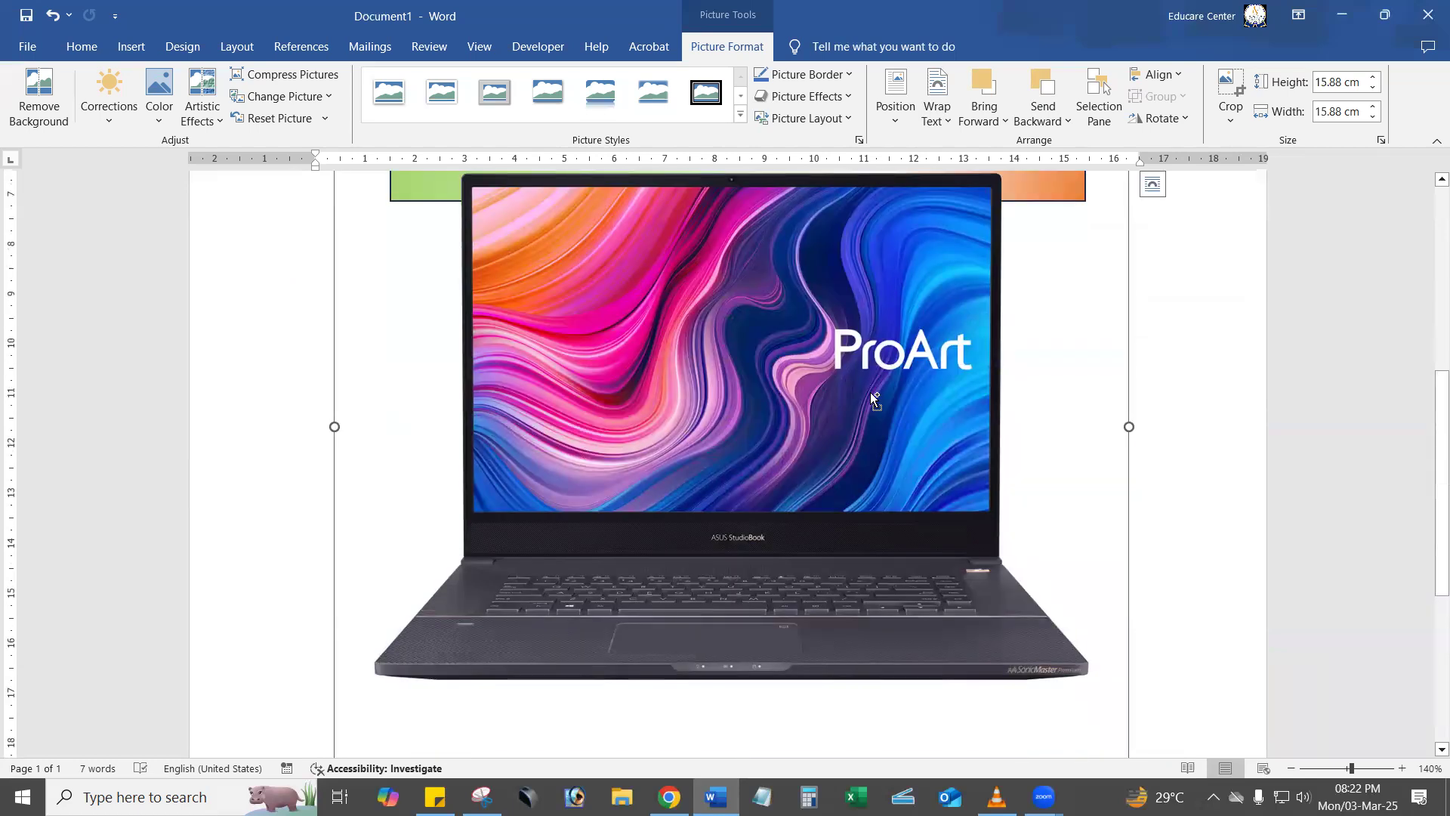
scroll(870, 392, down, 6)
scroll(906, 438, up, 1)
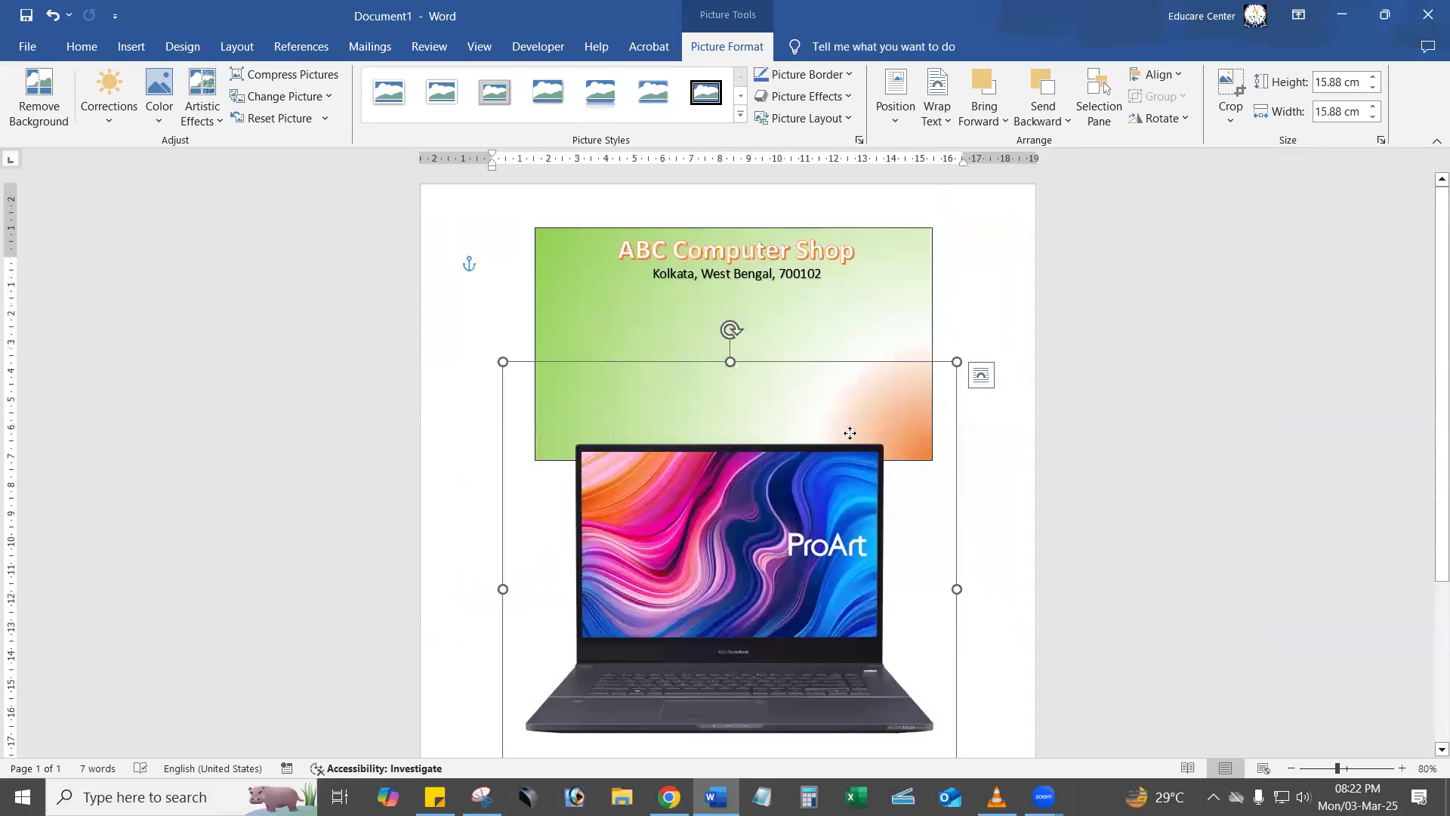
Move the laptop picture up over the banner rectangle and reduce it to about 11.5 cm square.
drag(850, 433, 866, 326)
click(970, 261)
click(867, 386)
drag(975, 256, 973, 302)
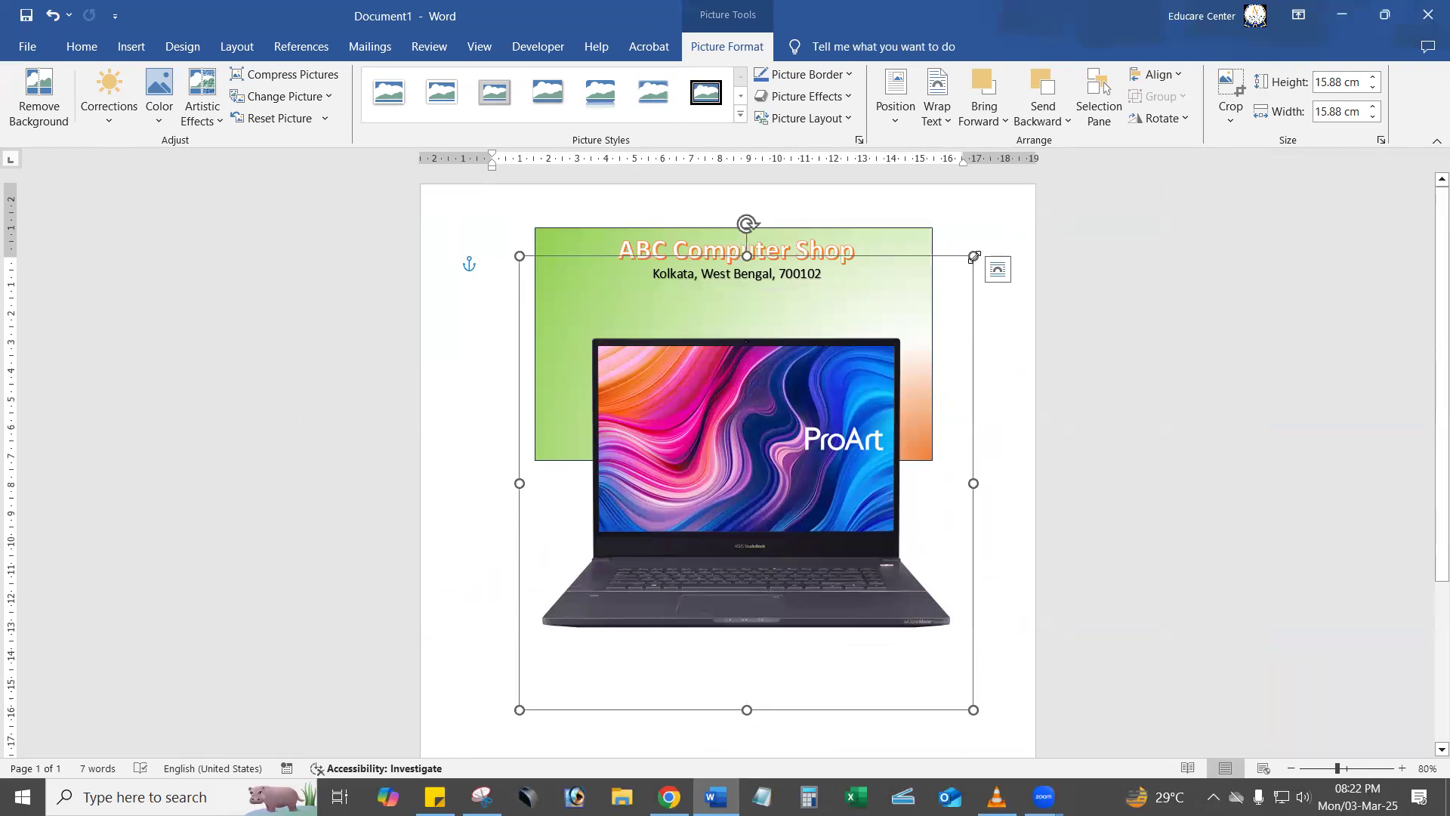
drag(974, 256, 906, 378)
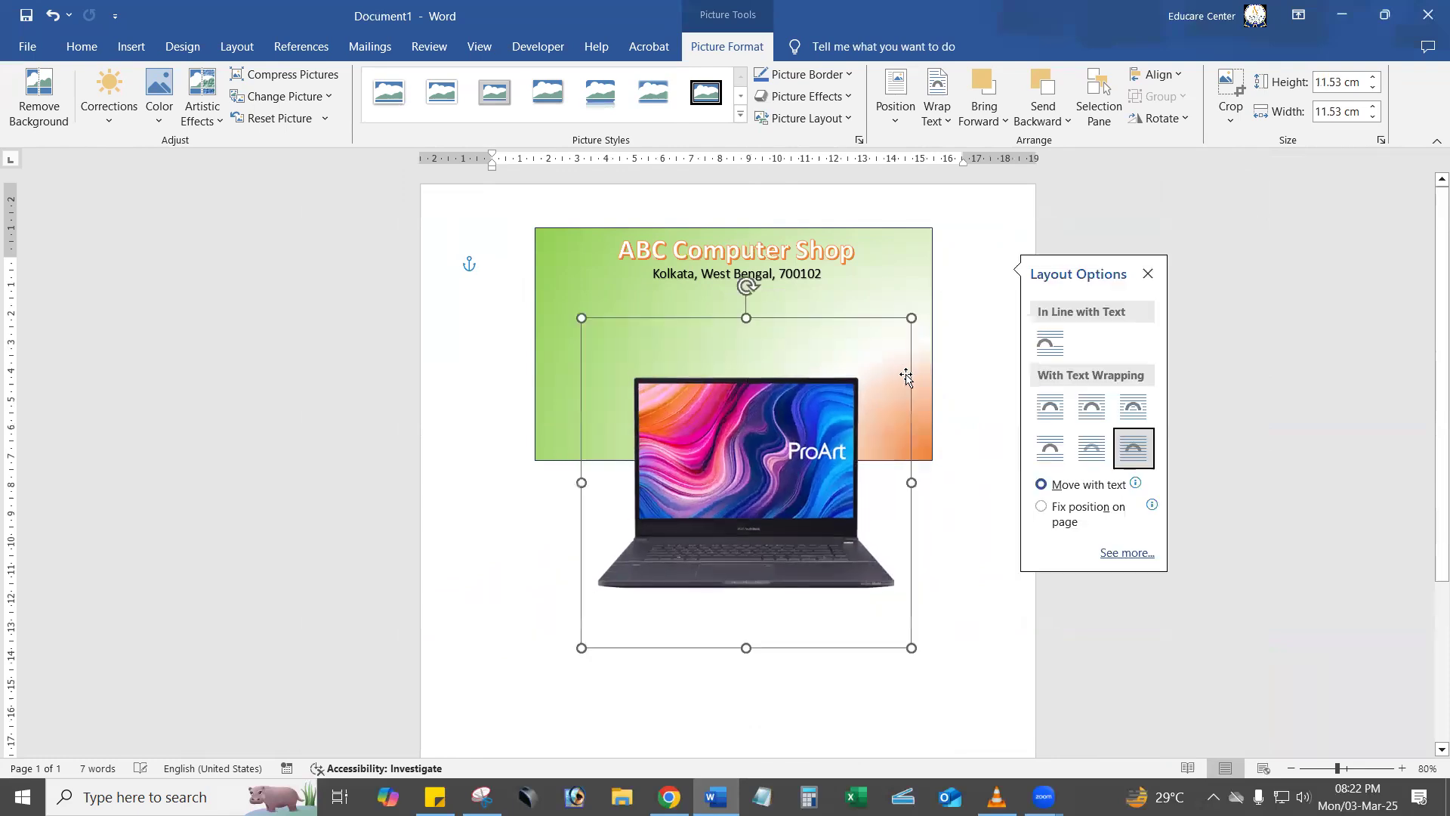
Shrink the ProArt laptop picture to about 9 cm square and crop it to the laptop's outline, about 5.95 by 8.31 cm.
drag(910, 318, 876, 354)
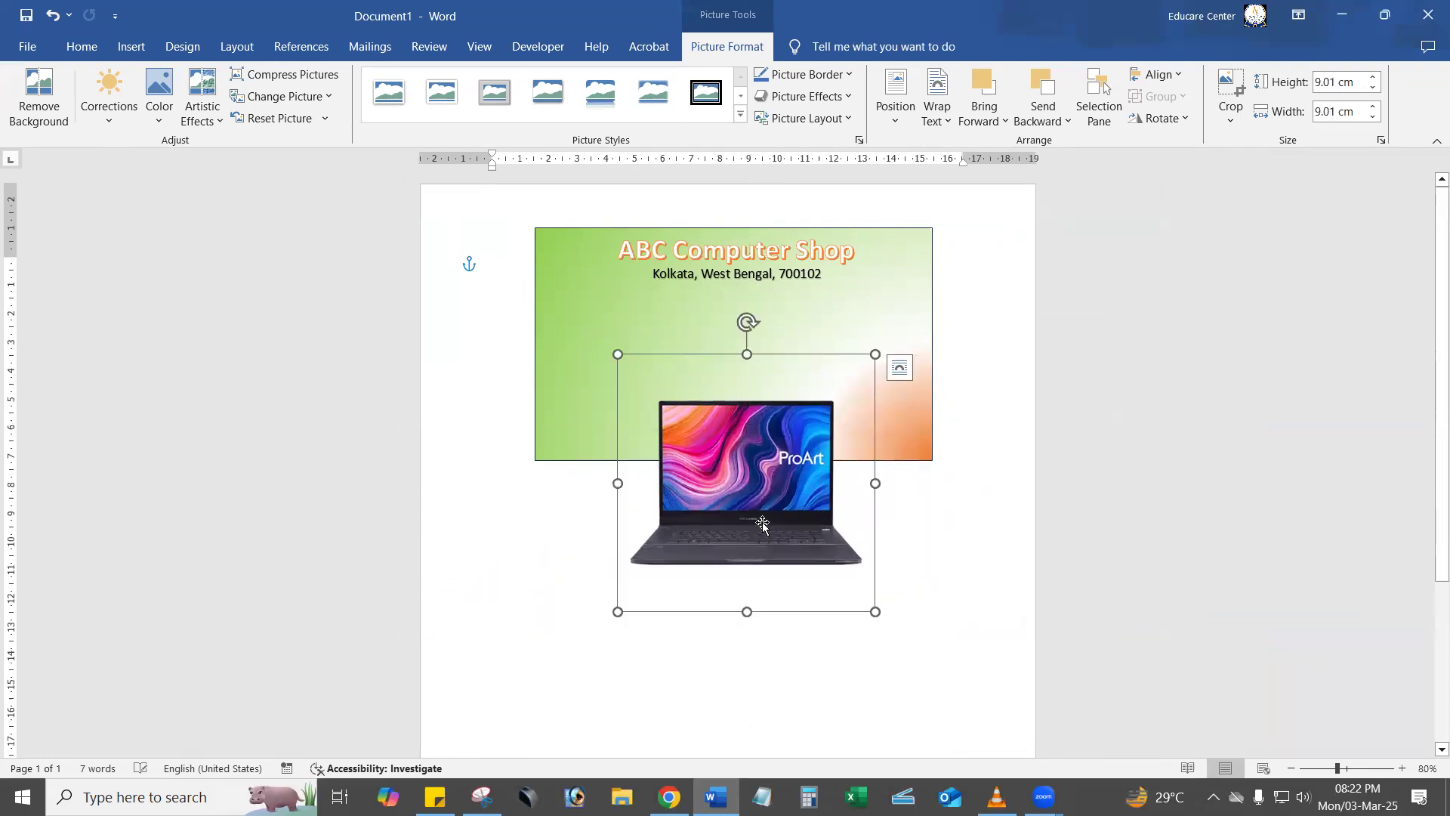
click(1231, 87)
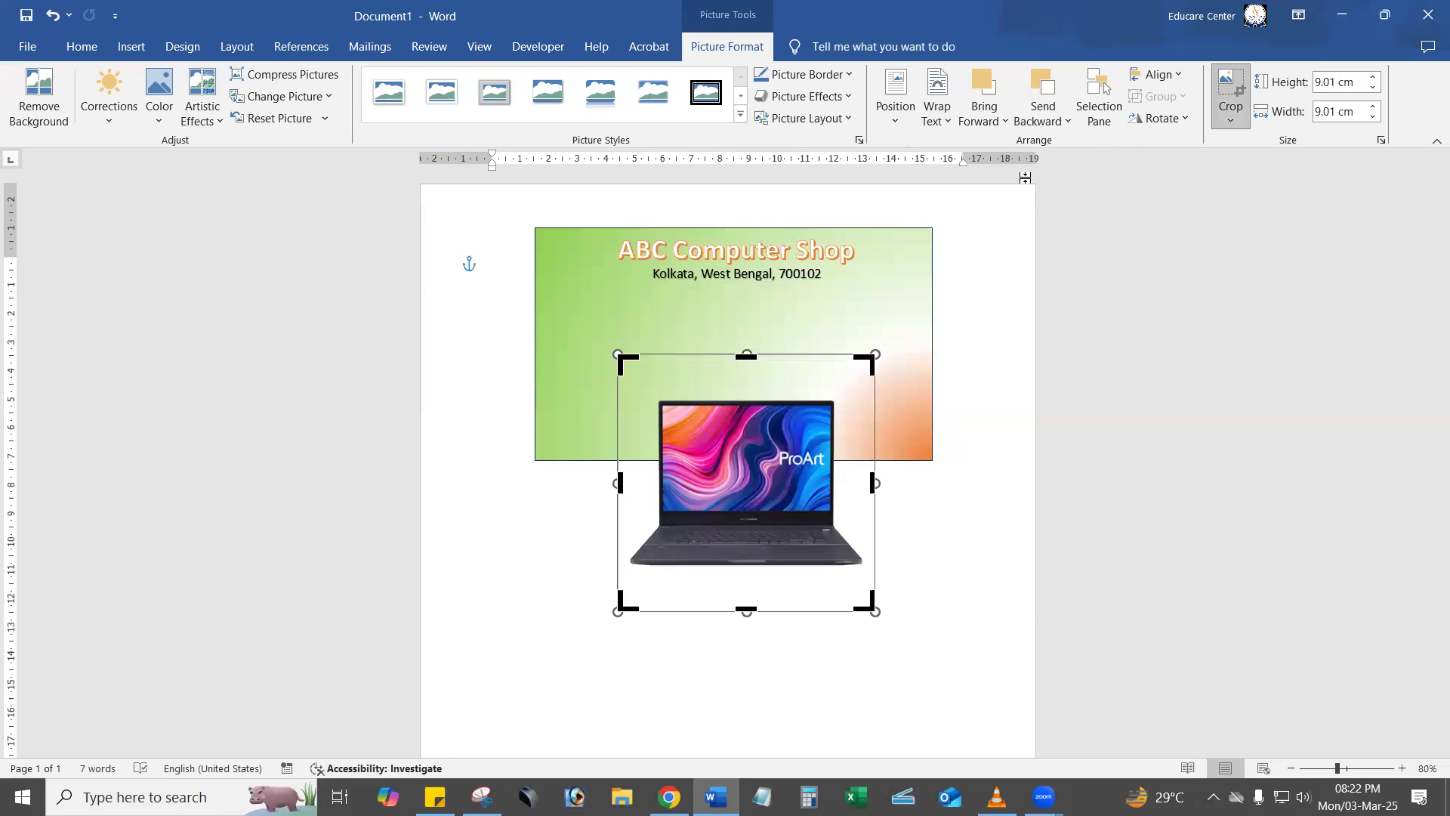
drag(739, 355, 786, 401)
drag(740, 608, 760, 567)
drag(875, 486, 863, 486)
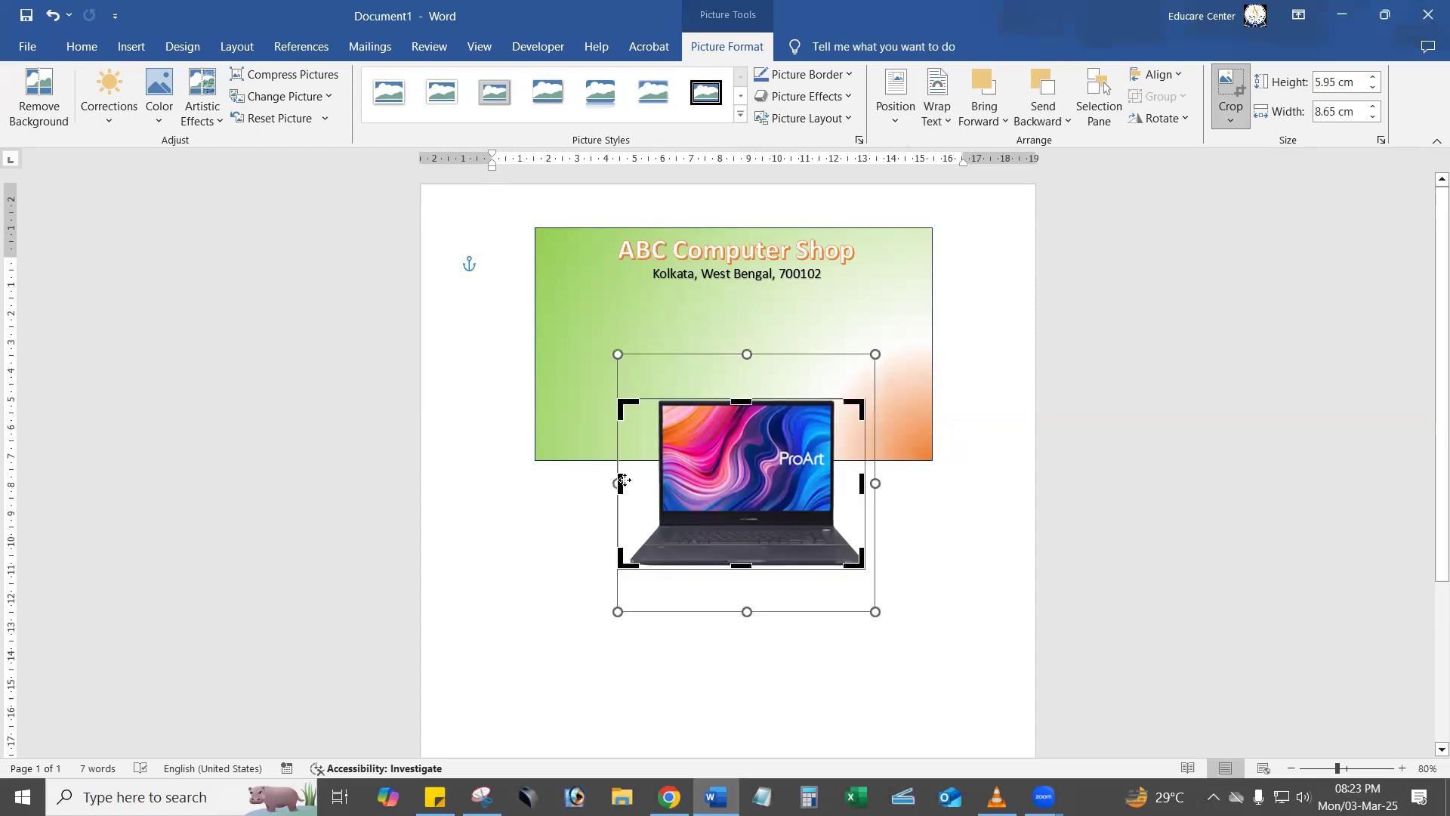
drag(635, 482, 626, 482)
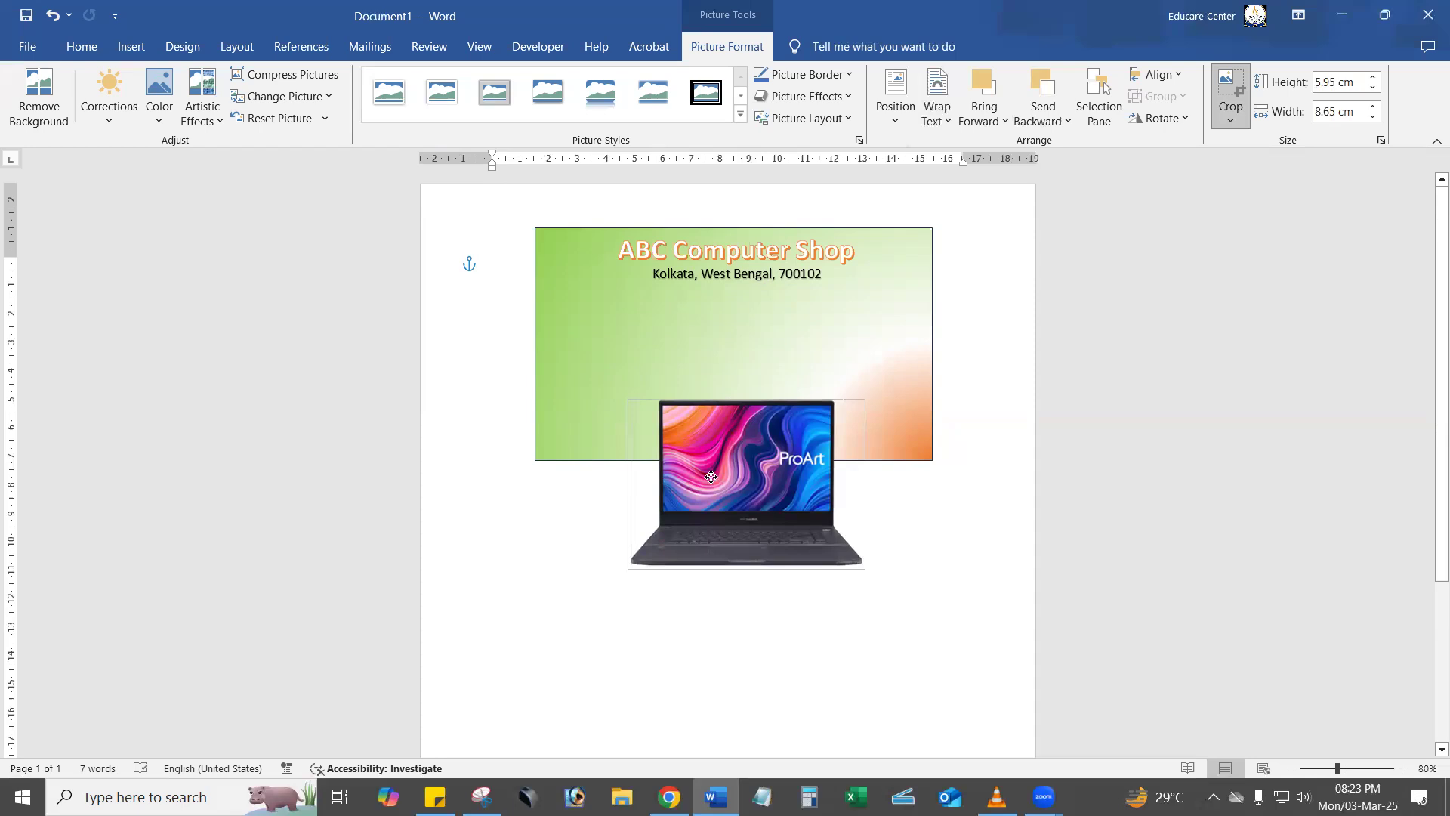
click(1230, 89)
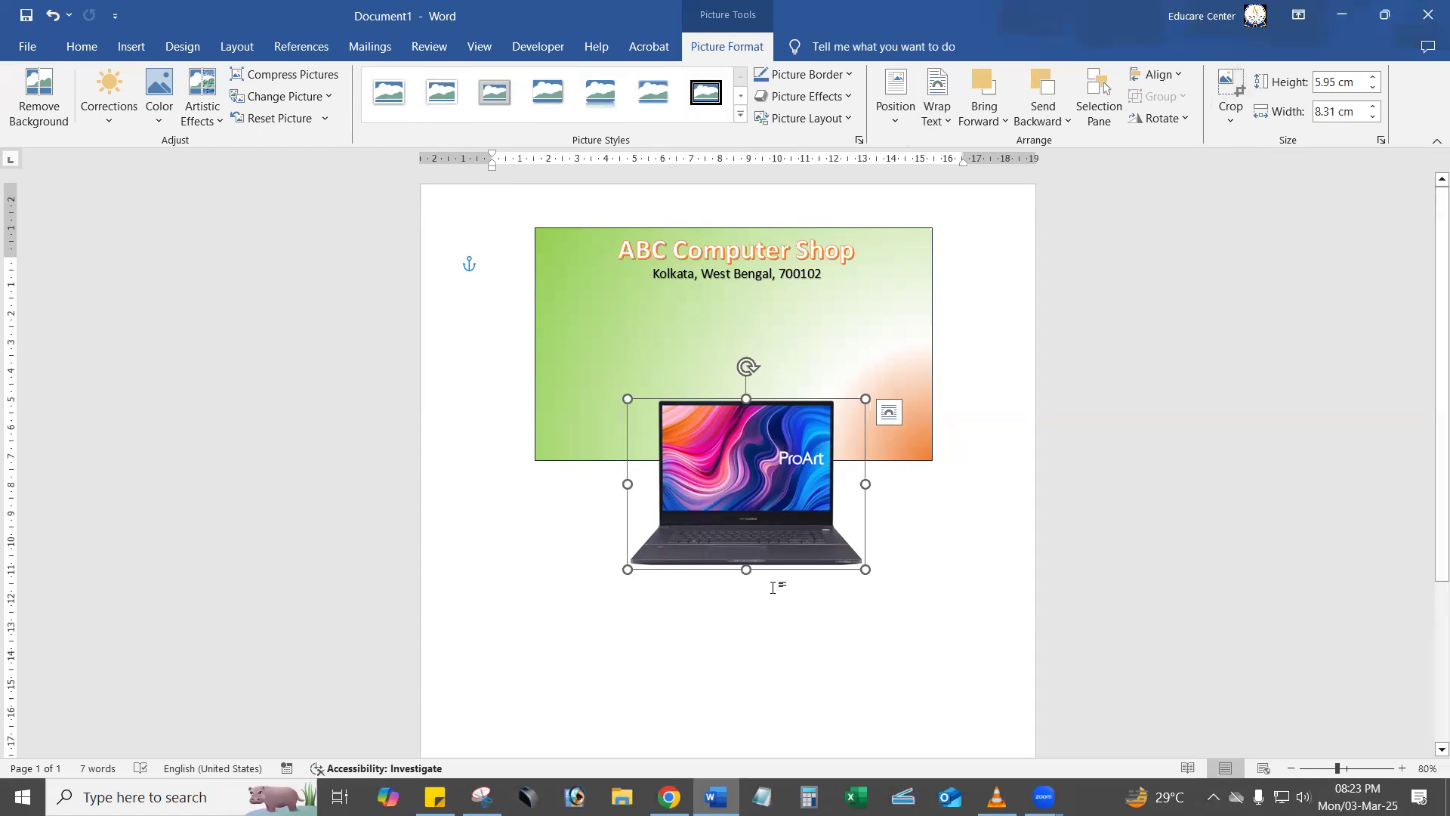
click(1020, 630)
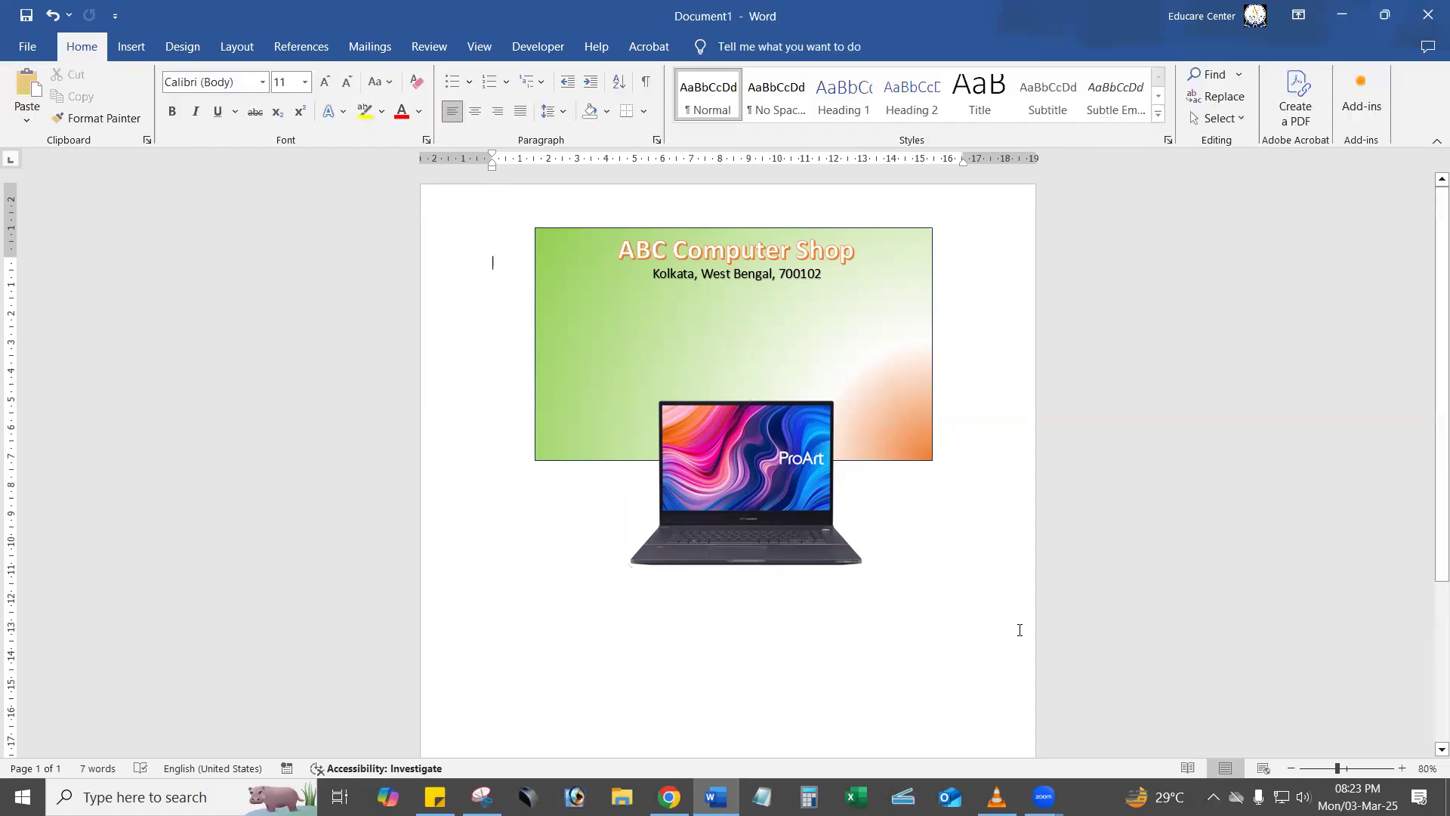
Scale the cropped laptop picture down to about 3.77 by 5.26 cm and place it in the banner's lower-right corner.
click(700, 474)
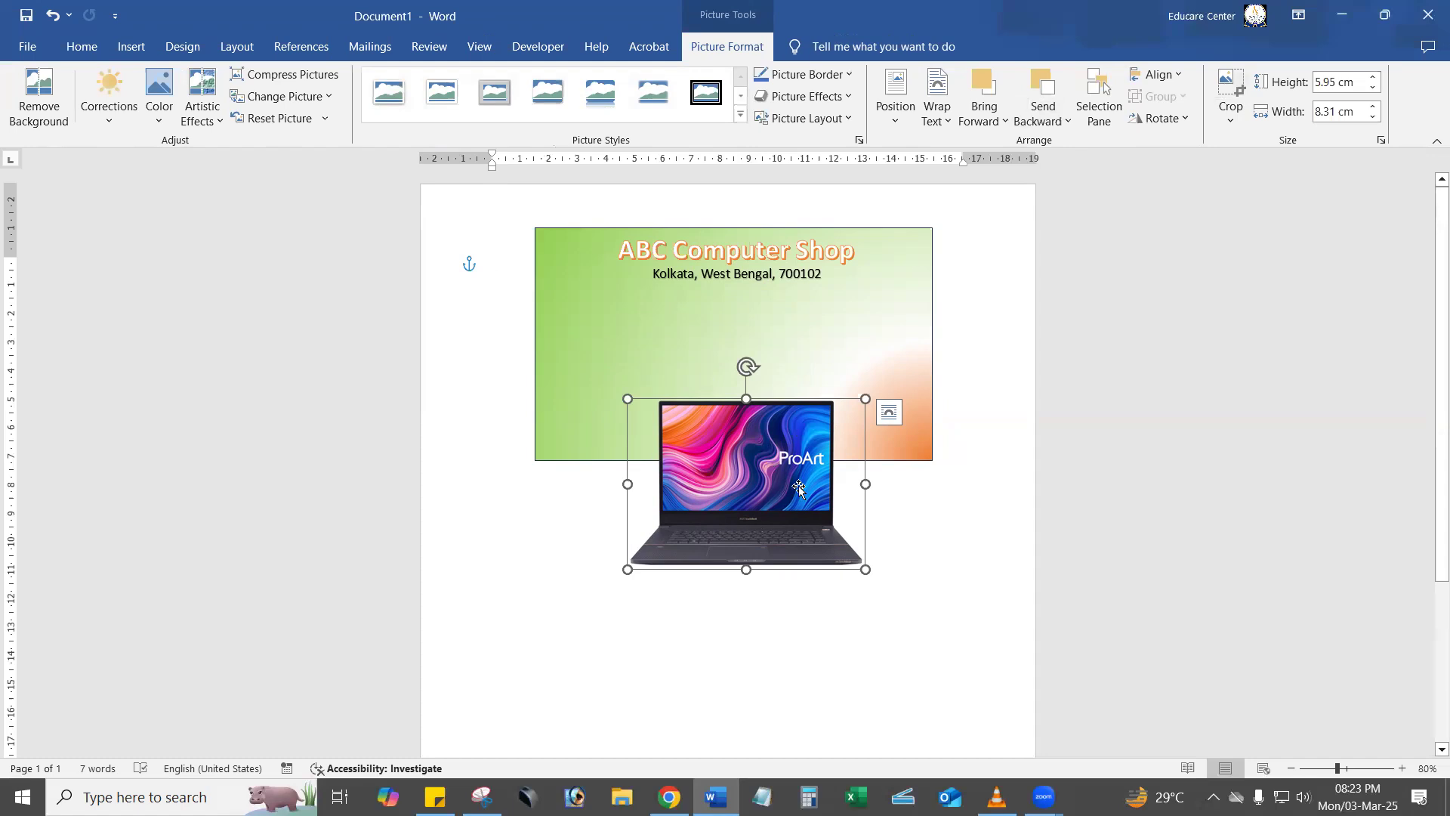
drag(865, 398, 780, 459)
drag(749, 517, 661, 400)
drag(693, 342, 897, 413)
drag(779, 348, 778, 345)
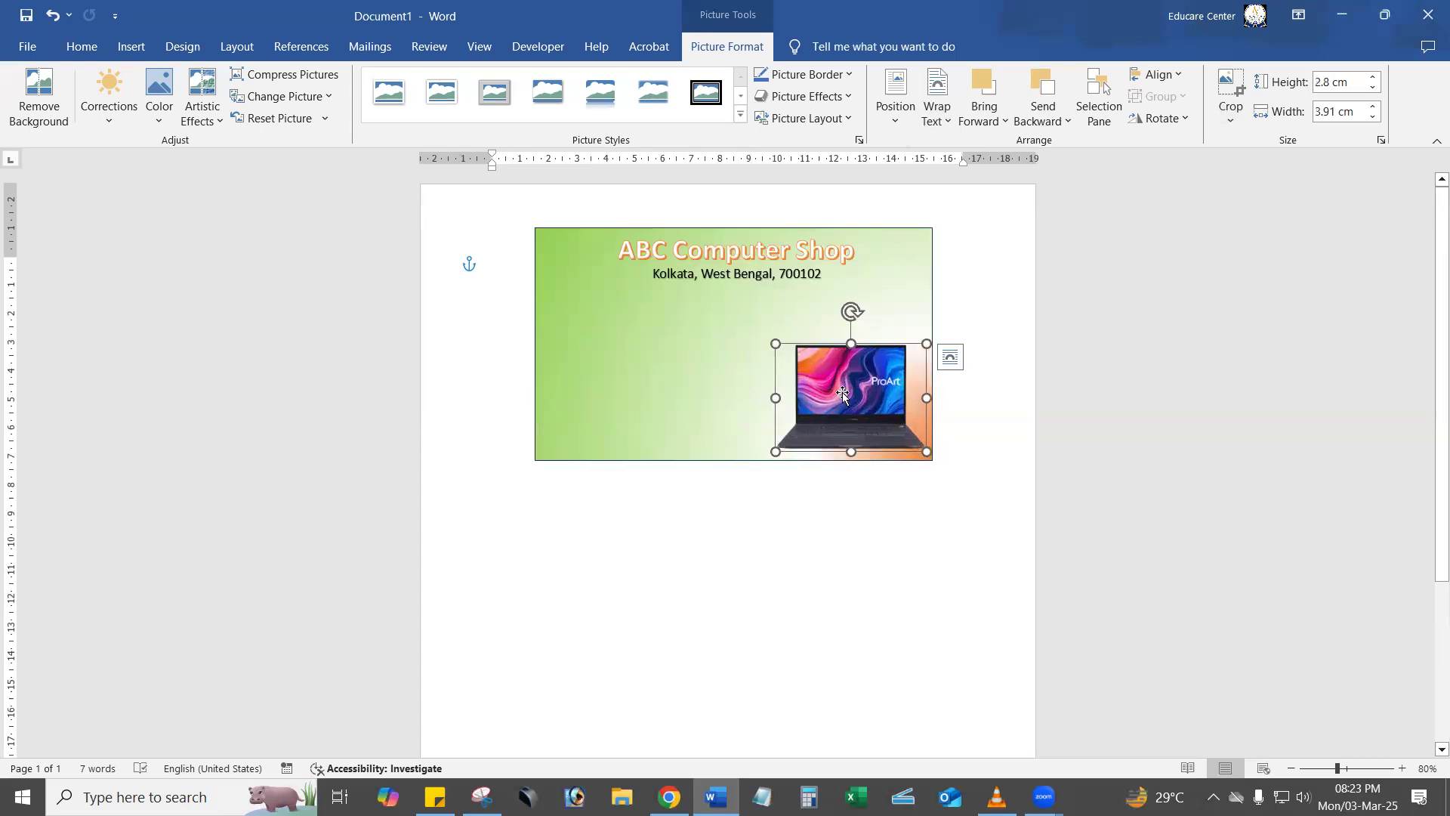
Delete the ProArt laptop picture from the banner.
click(1029, 418)
click(866, 411)
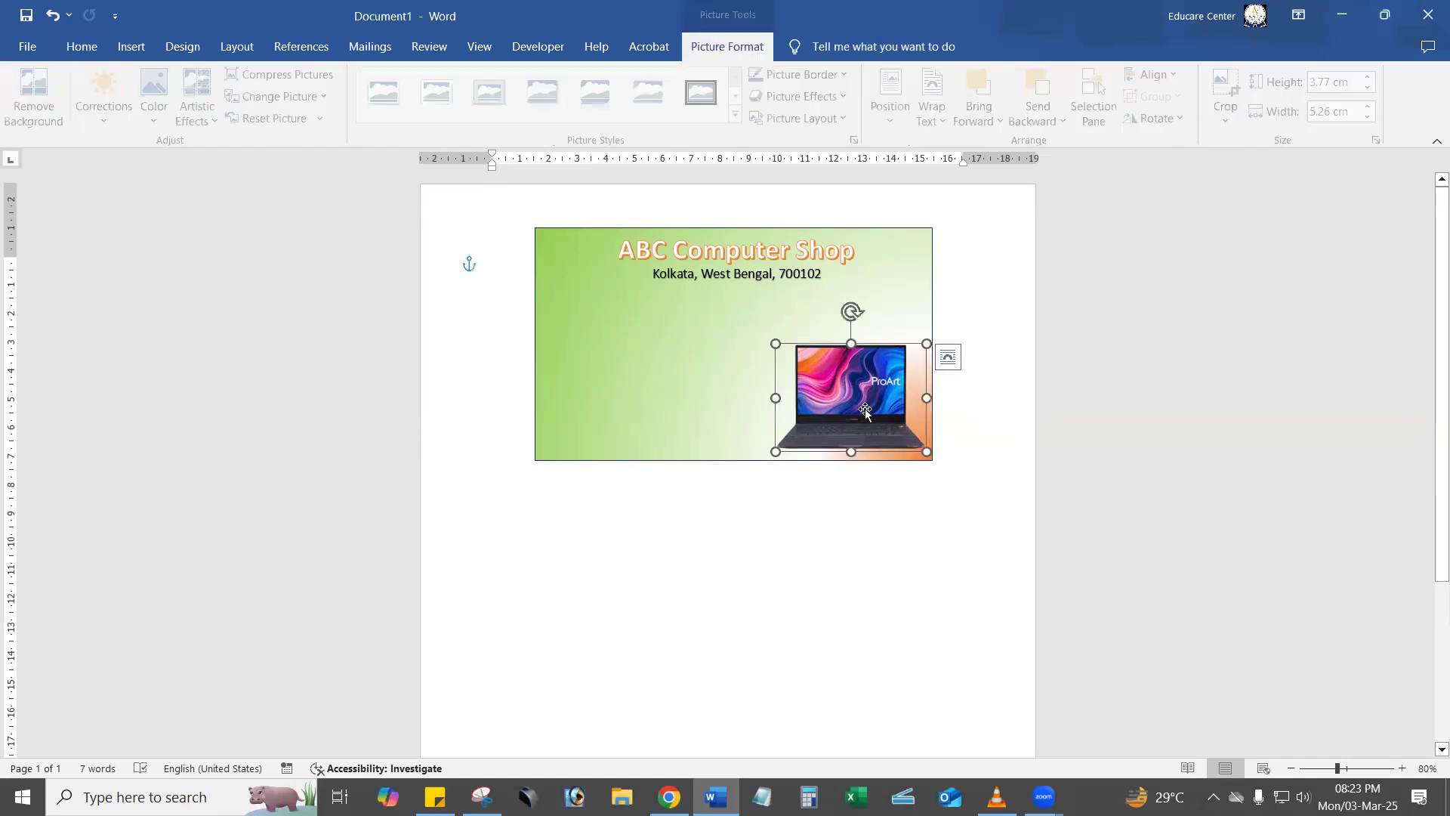
key(Delete)
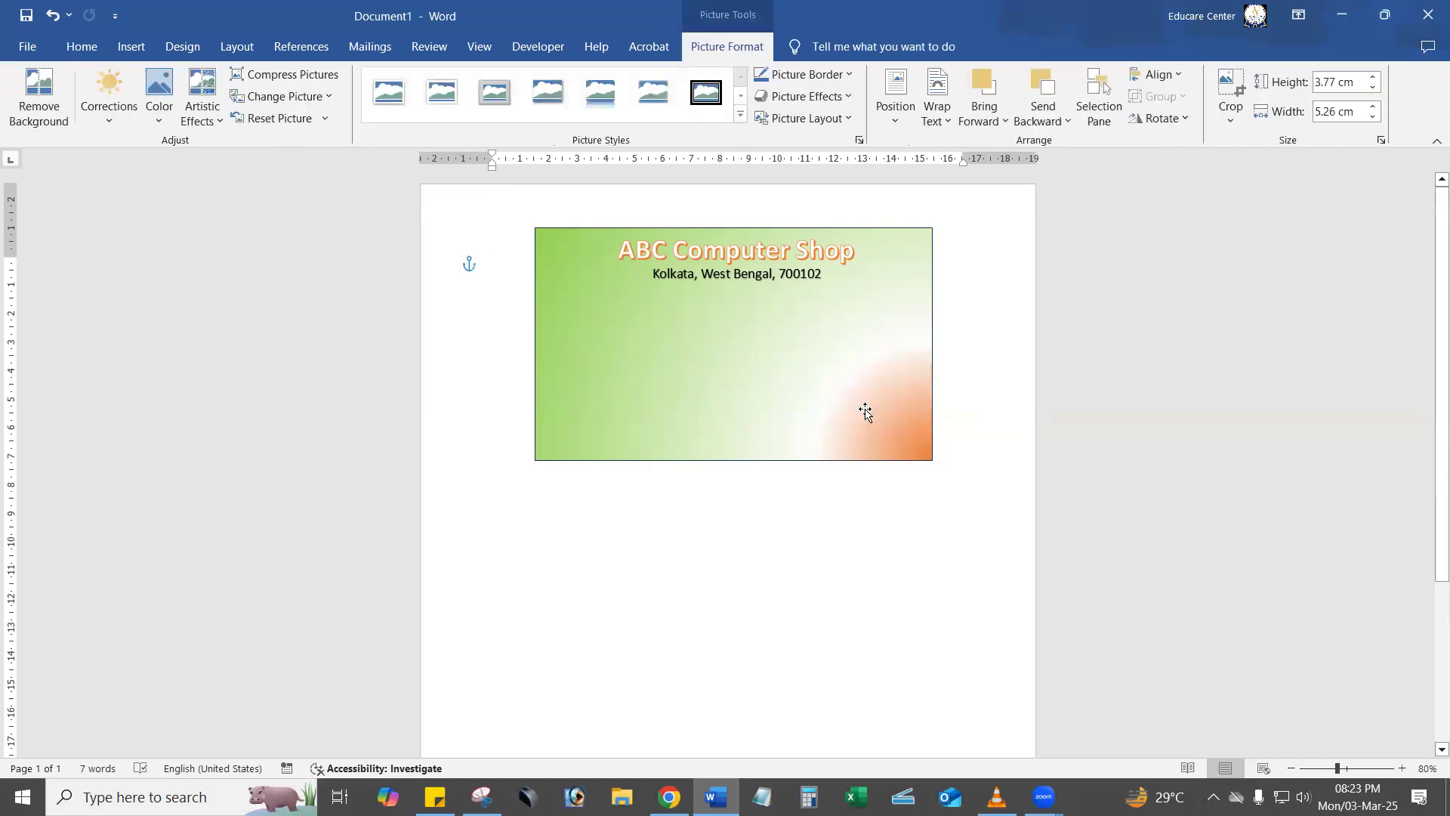
Switch to Chrome, open the IndiaMART silver Apple laptop in the image results and copy its enlarged image.
click(669, 797)
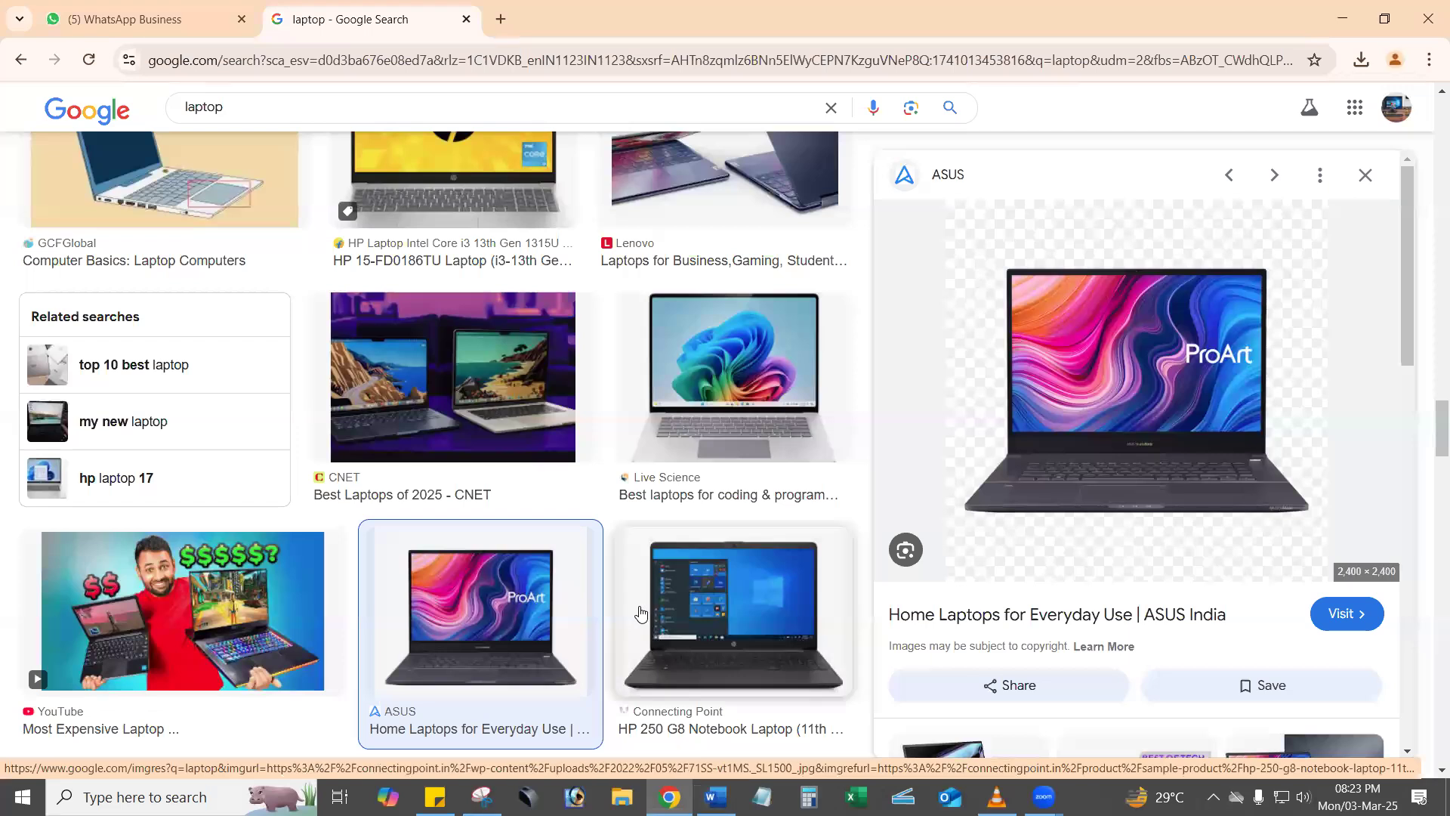
scroll(641, 612, up, 6)
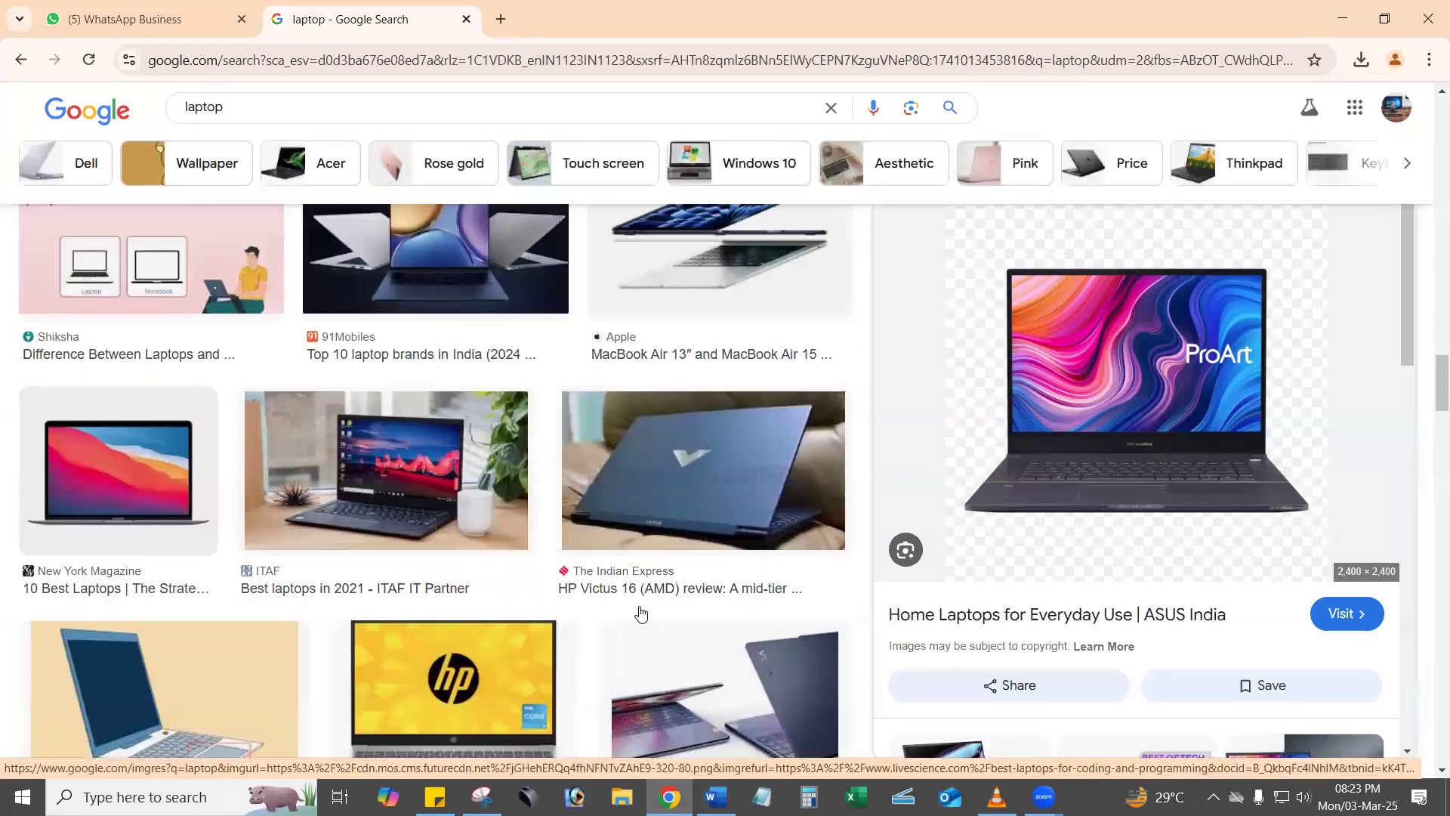
scroll(640, 612, up, 5)
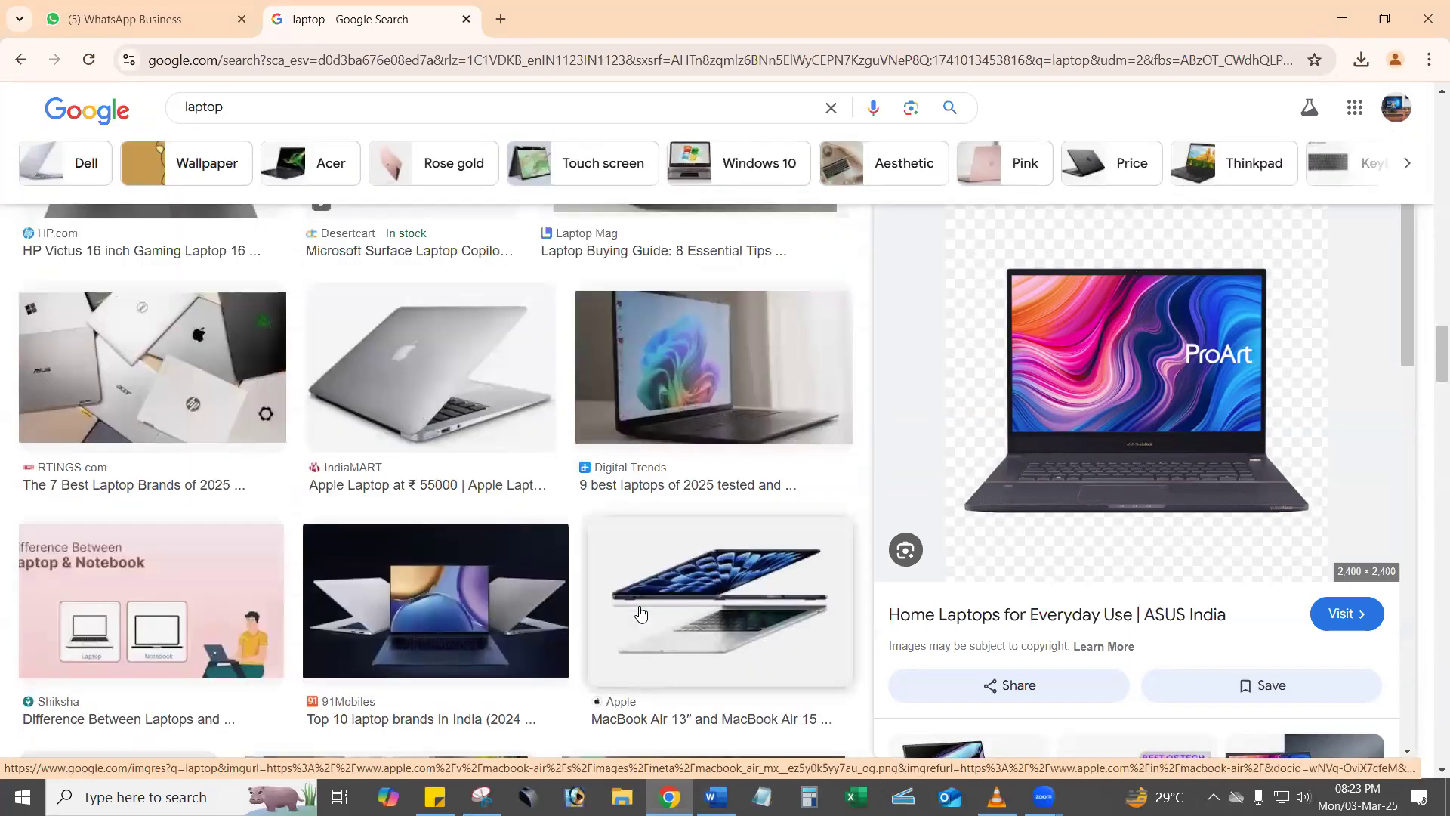
scroll(640, 612, up, 1)
click(482, 534)
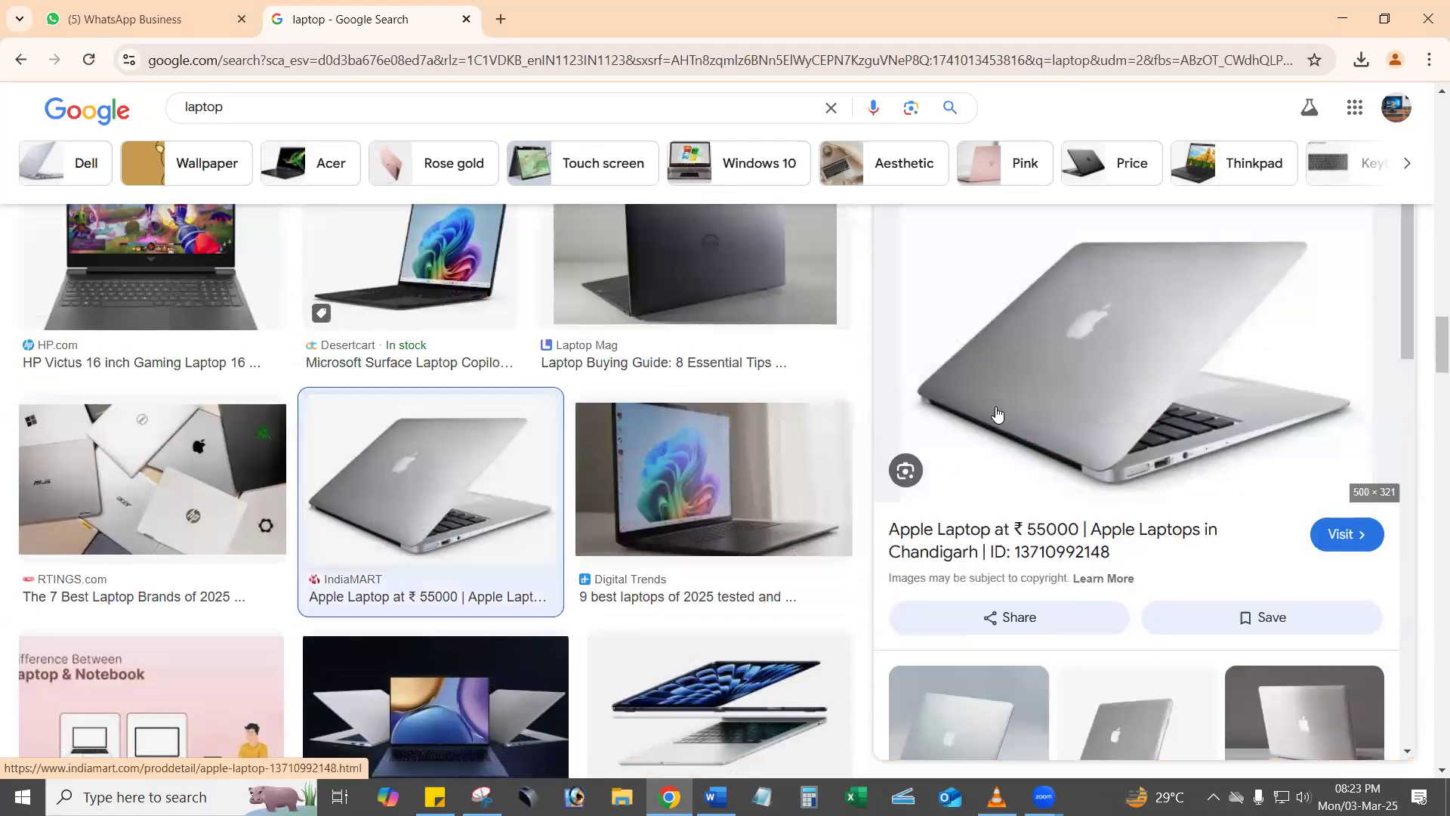
scroll(997, 414, up, 3)
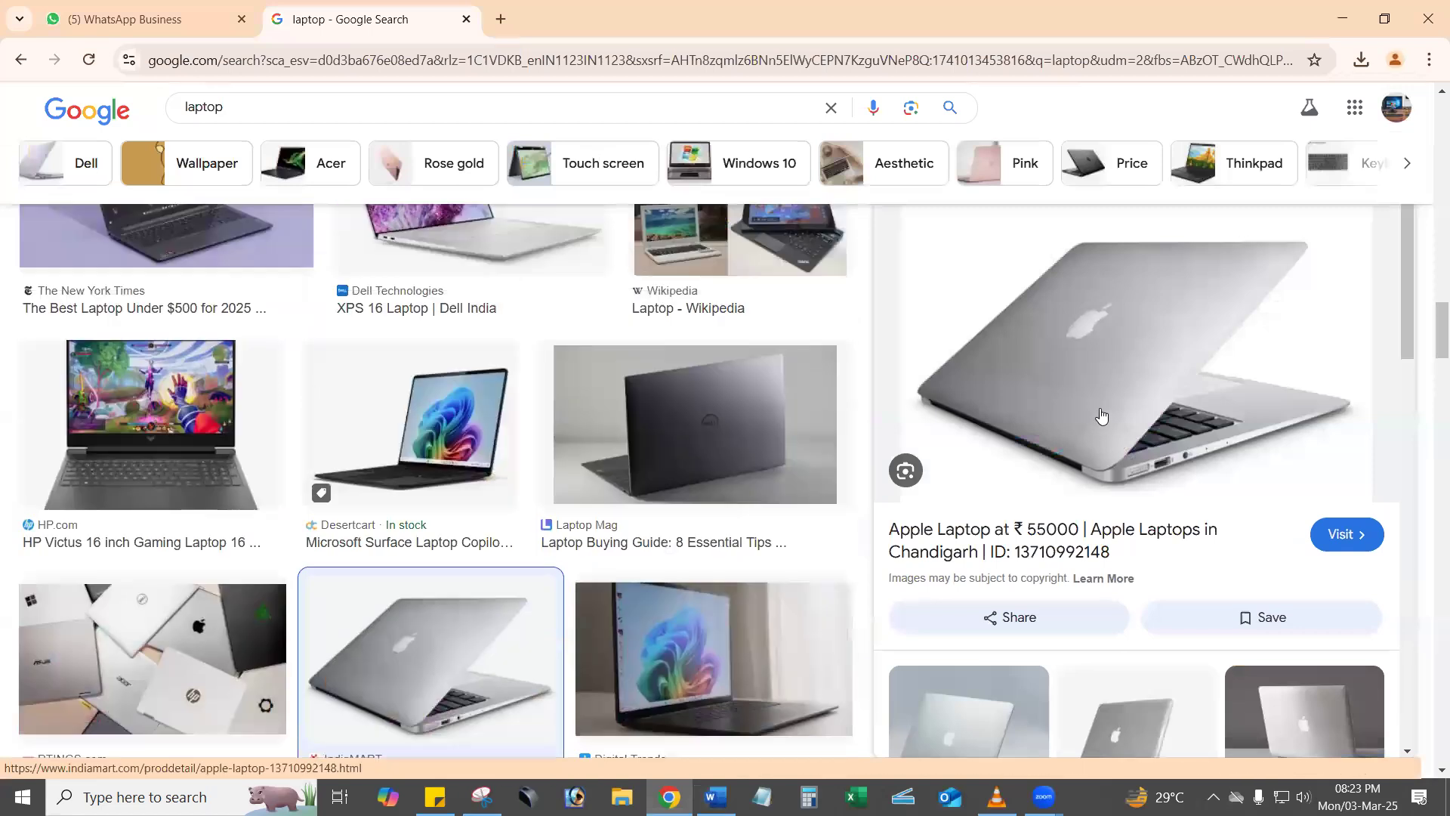
right_click(976, 388)
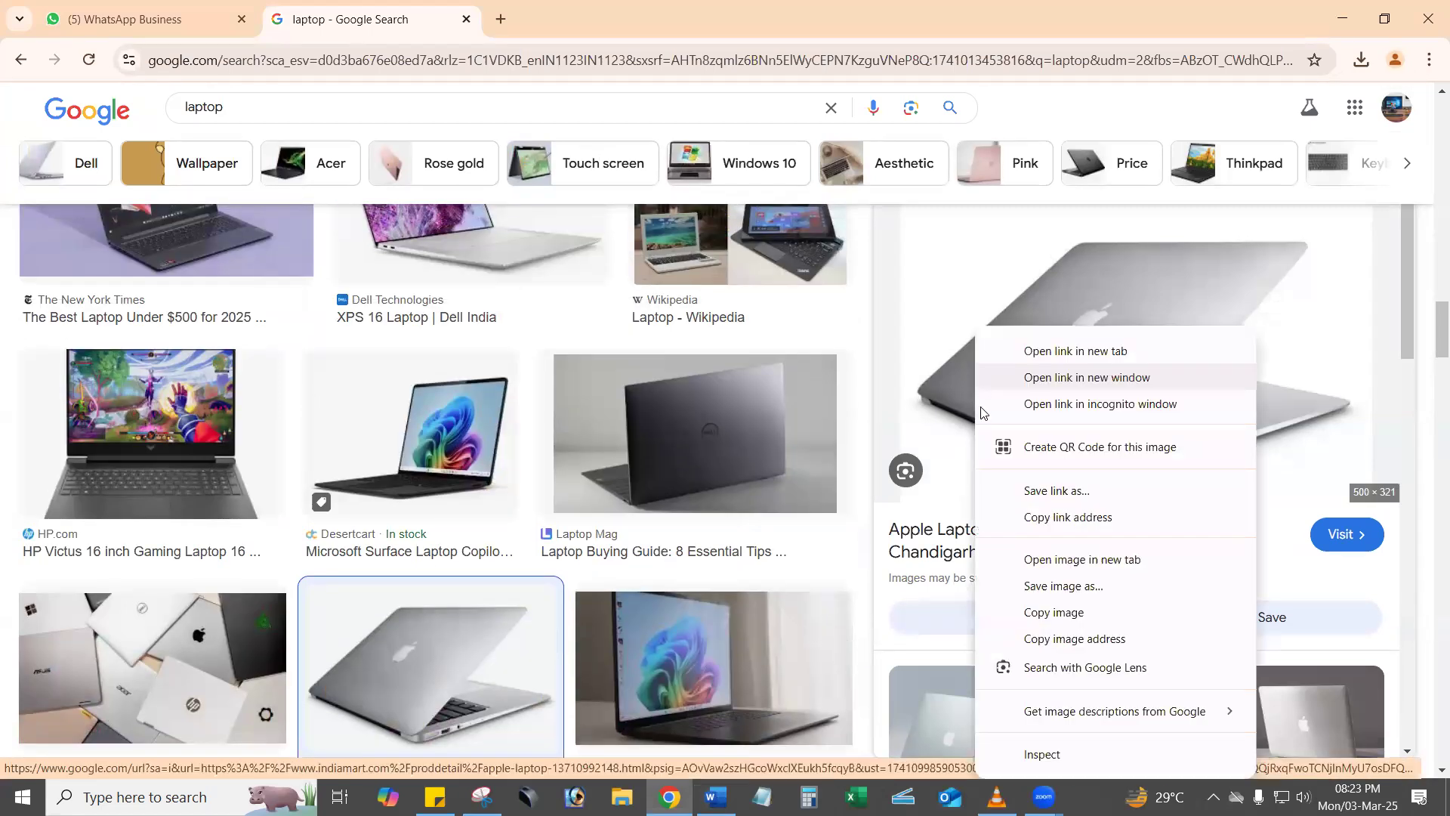
click(1050, 624)
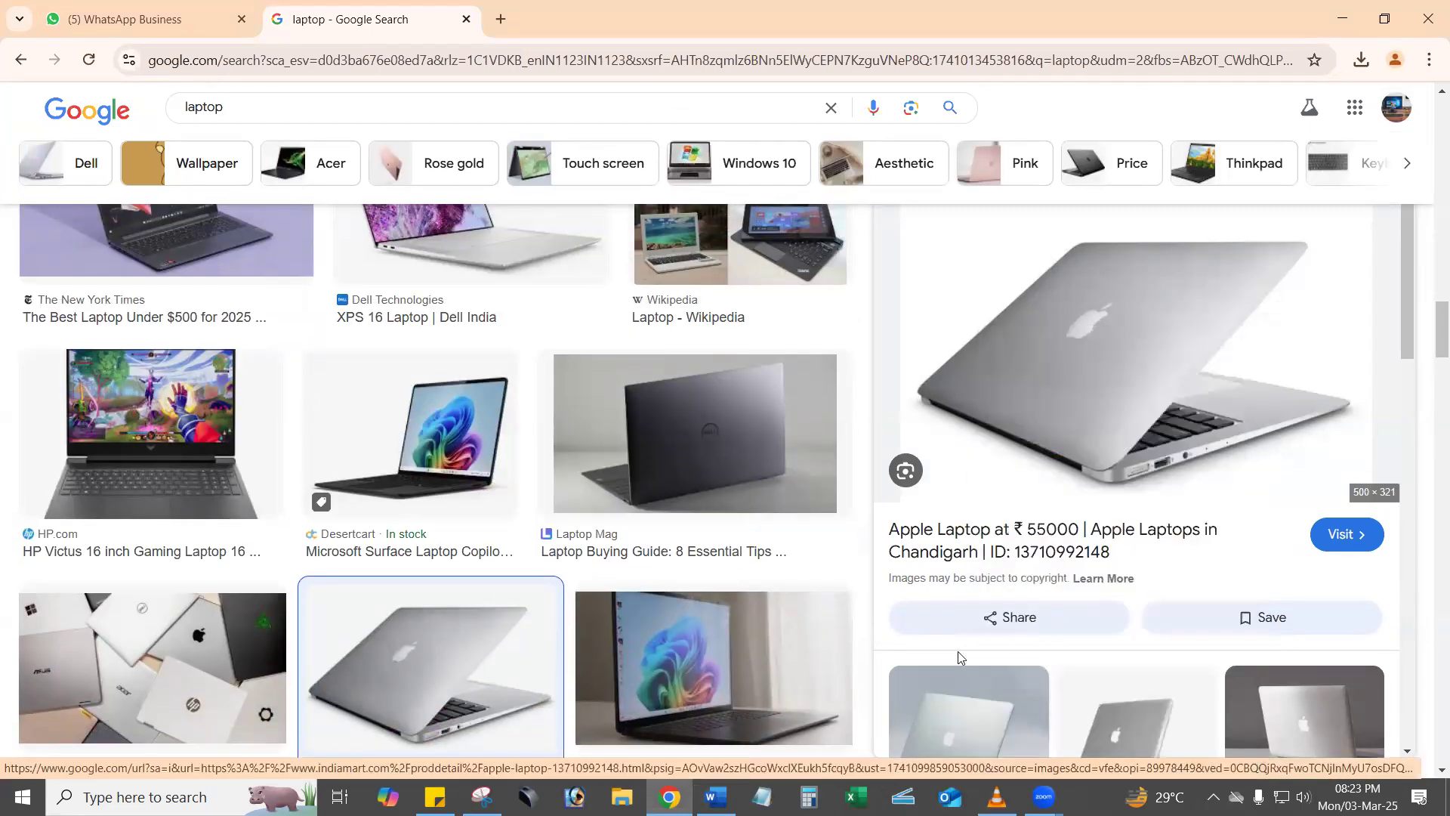
right_click(1015, 398)
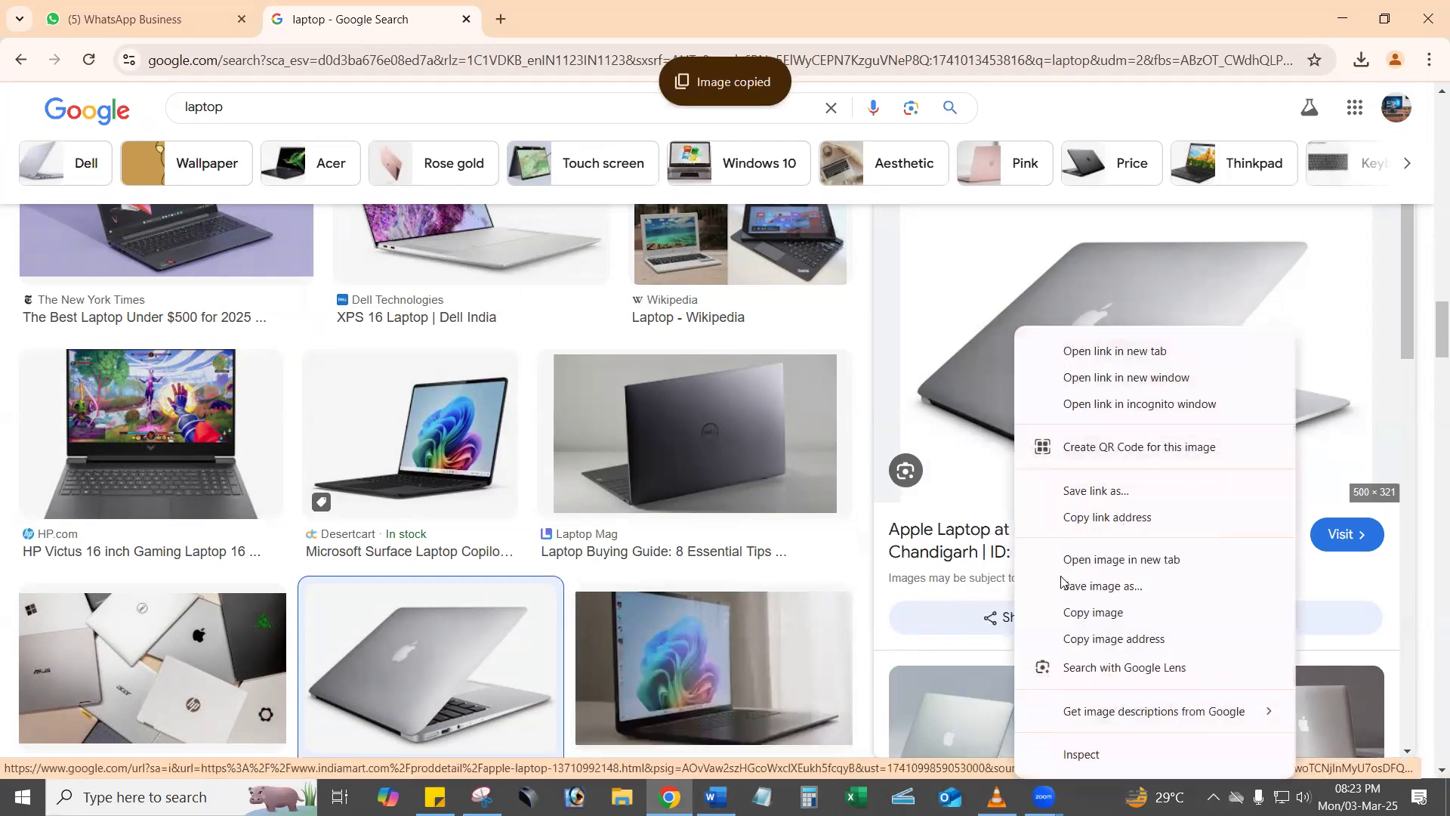
click(1084, 610)
Switch back to Word and paste the copied Apple laptop image into the banner document.
click(716, 796)
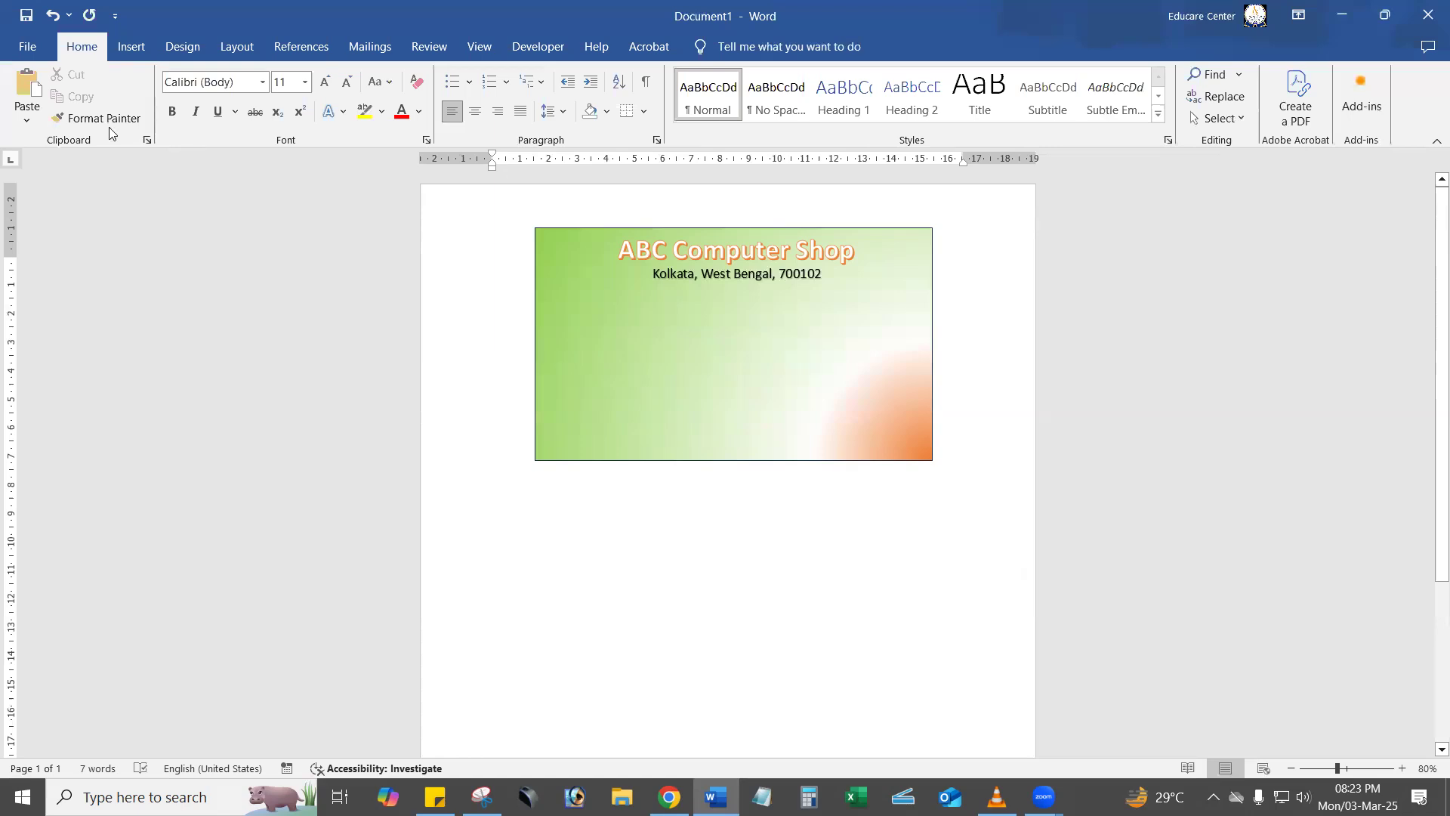
click(26, 120)
click(47, 194)
click(560, 340)
click(884, 531)
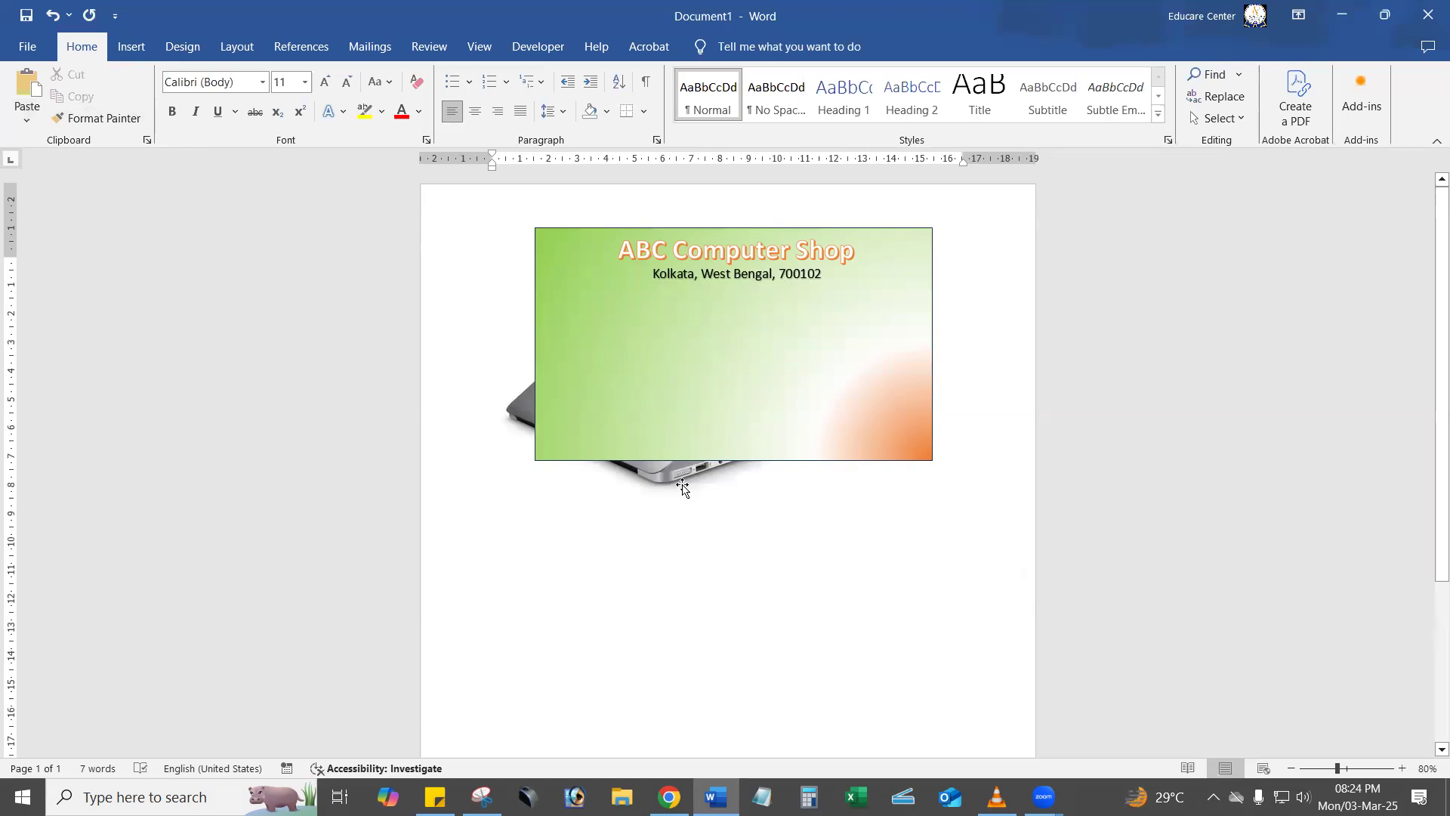
Set the Apple laptop picture's text wrapping to In Front of Text and move it over the banner, below the address line.
click(682, 488)
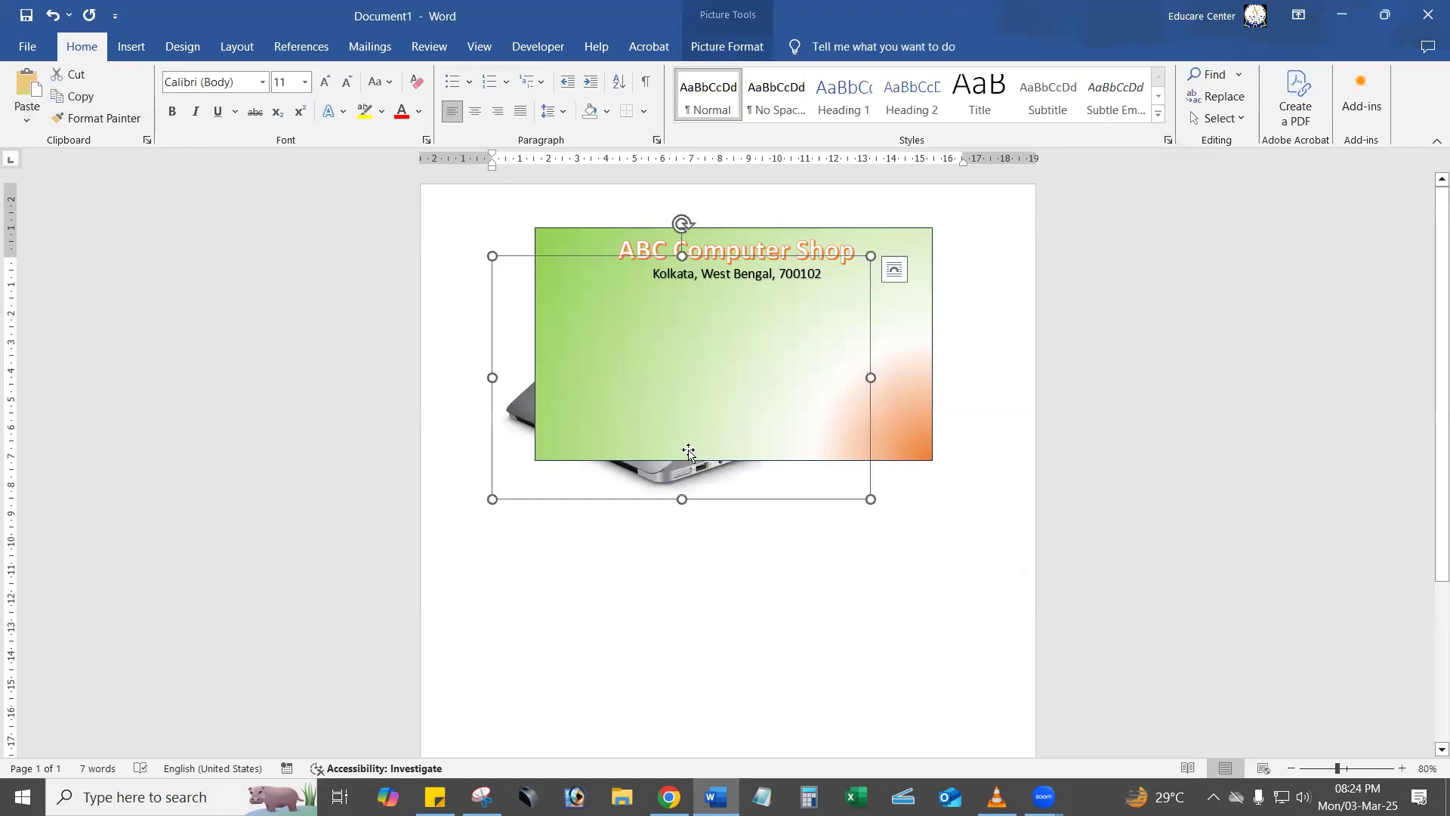
click(723, 47)
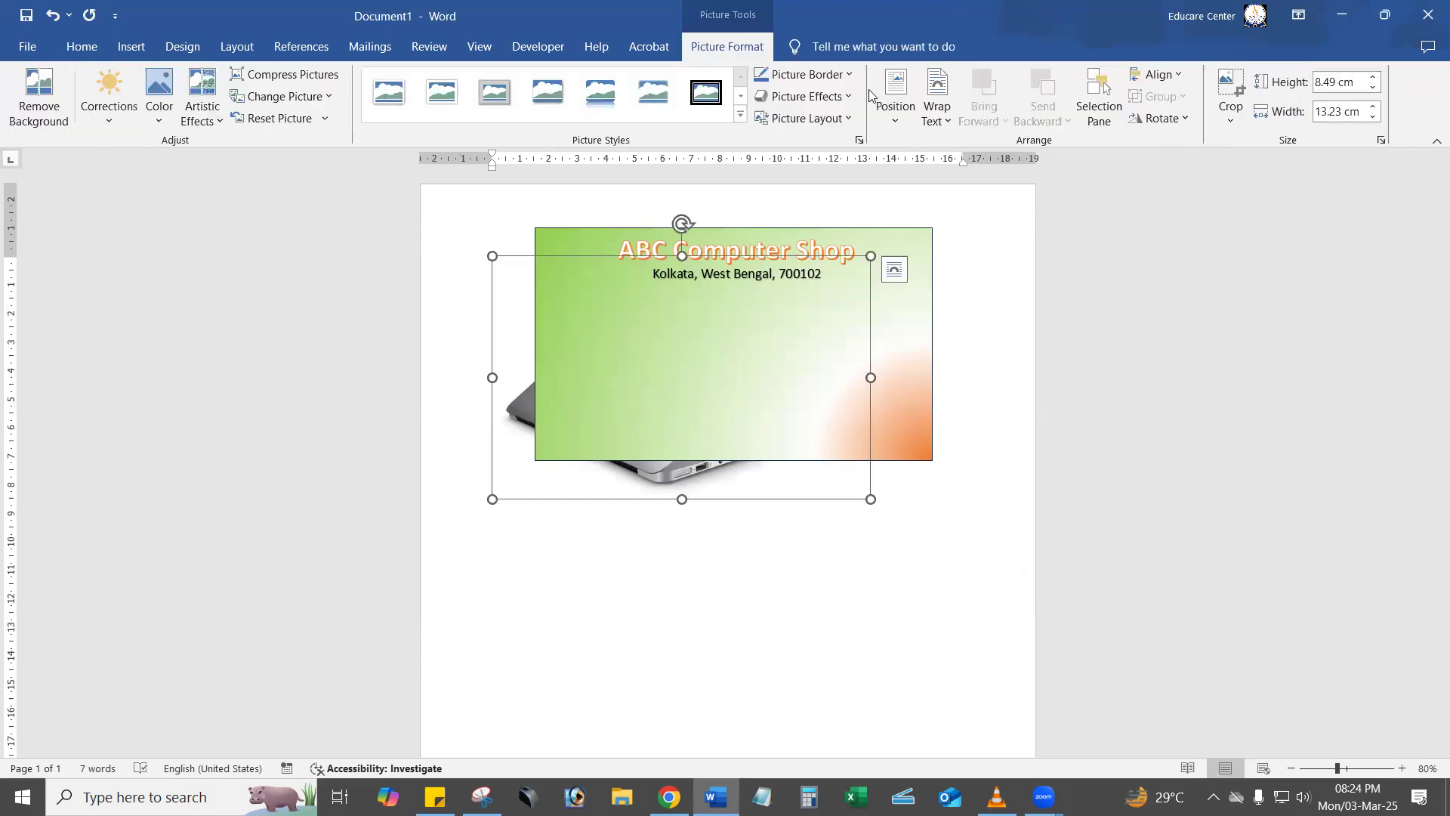
click(938, 125)
click(974, 269)
drag(810, 347, 876, 330)
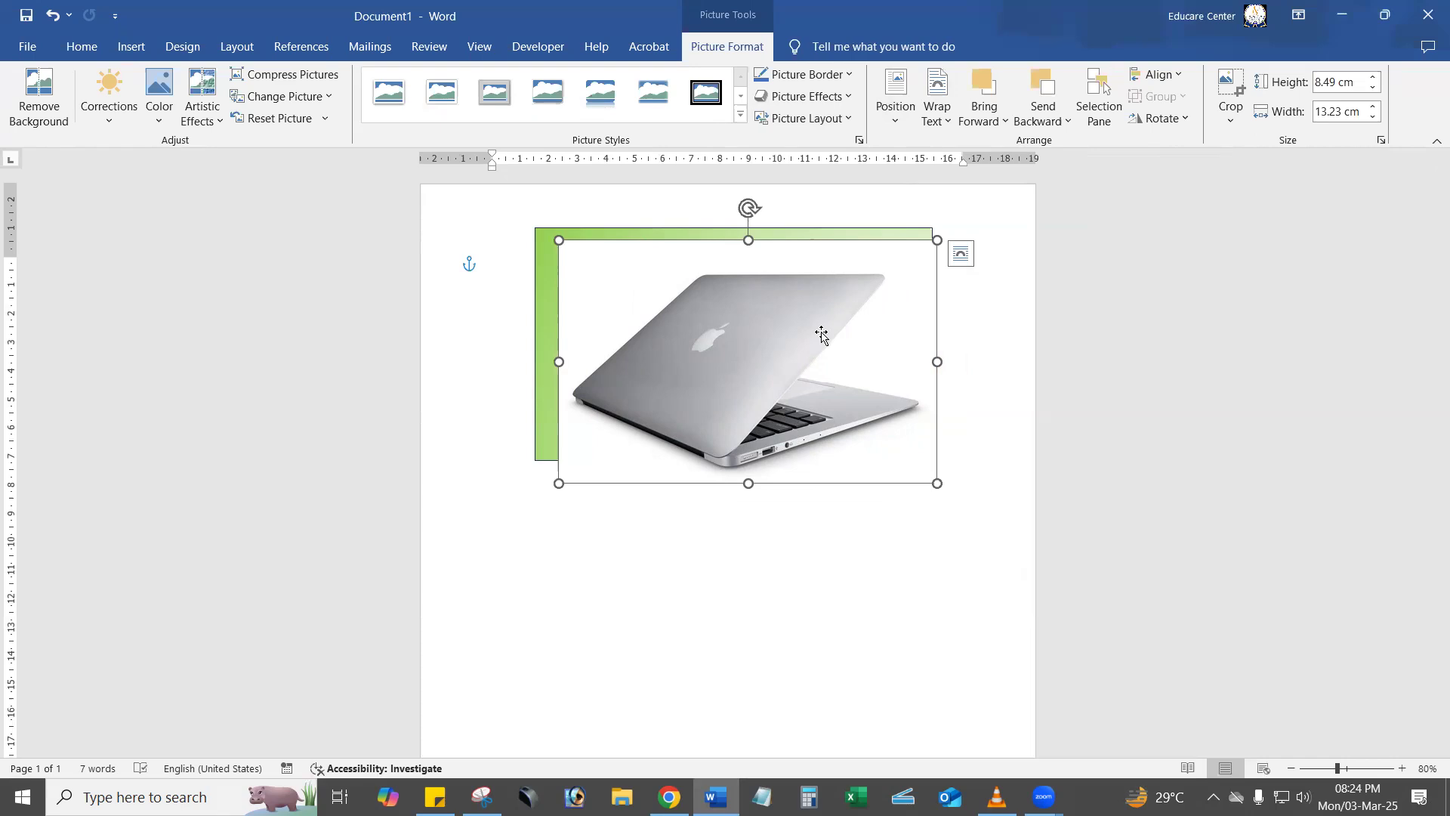
mouse_move(882, 417)
mouse_down()
mouse_move(837, 363)
mouse_move(874, 413)
mouse_move(877, 401)
mouse_up()
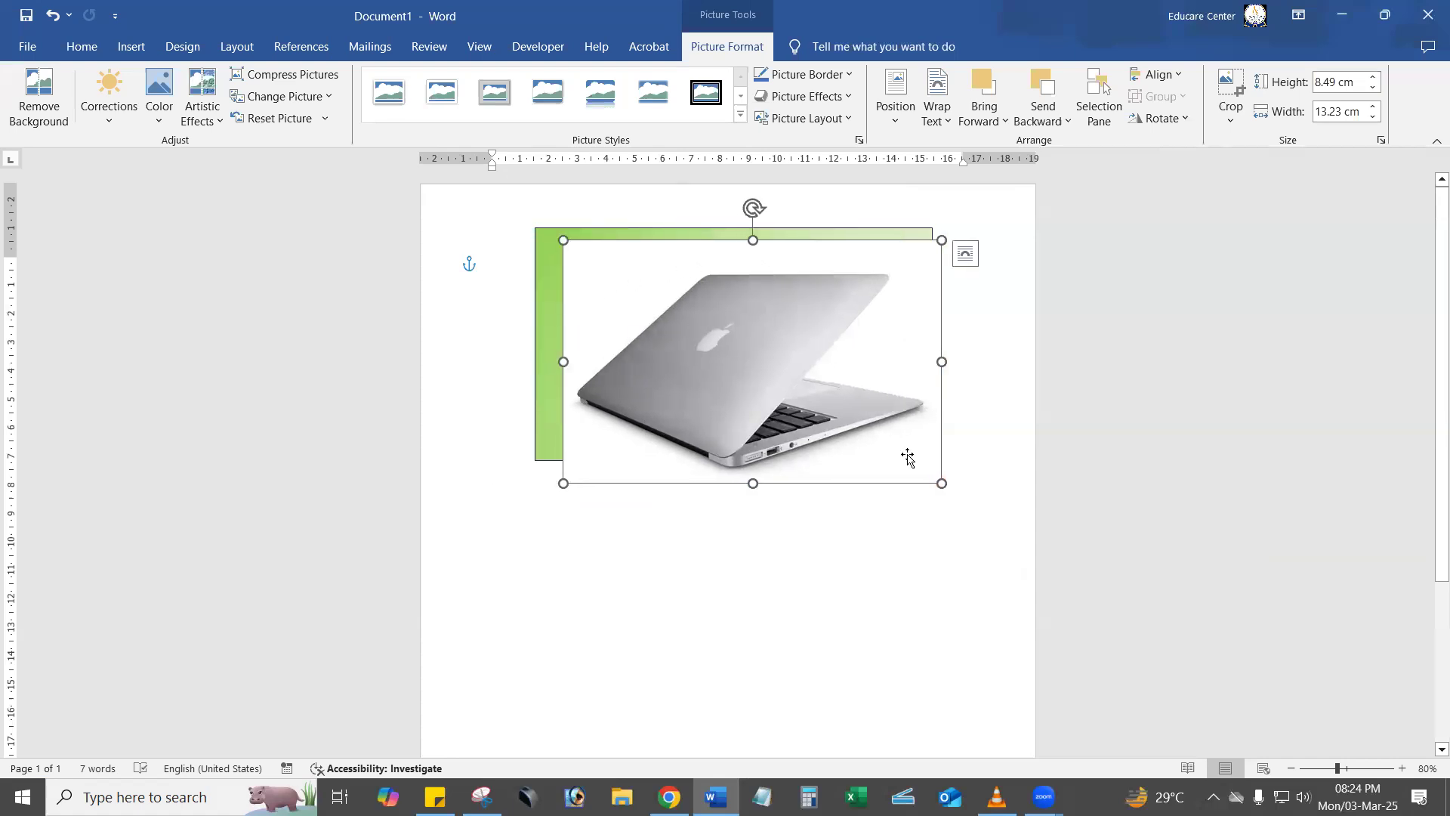
drag(756, 387, 721, 429)
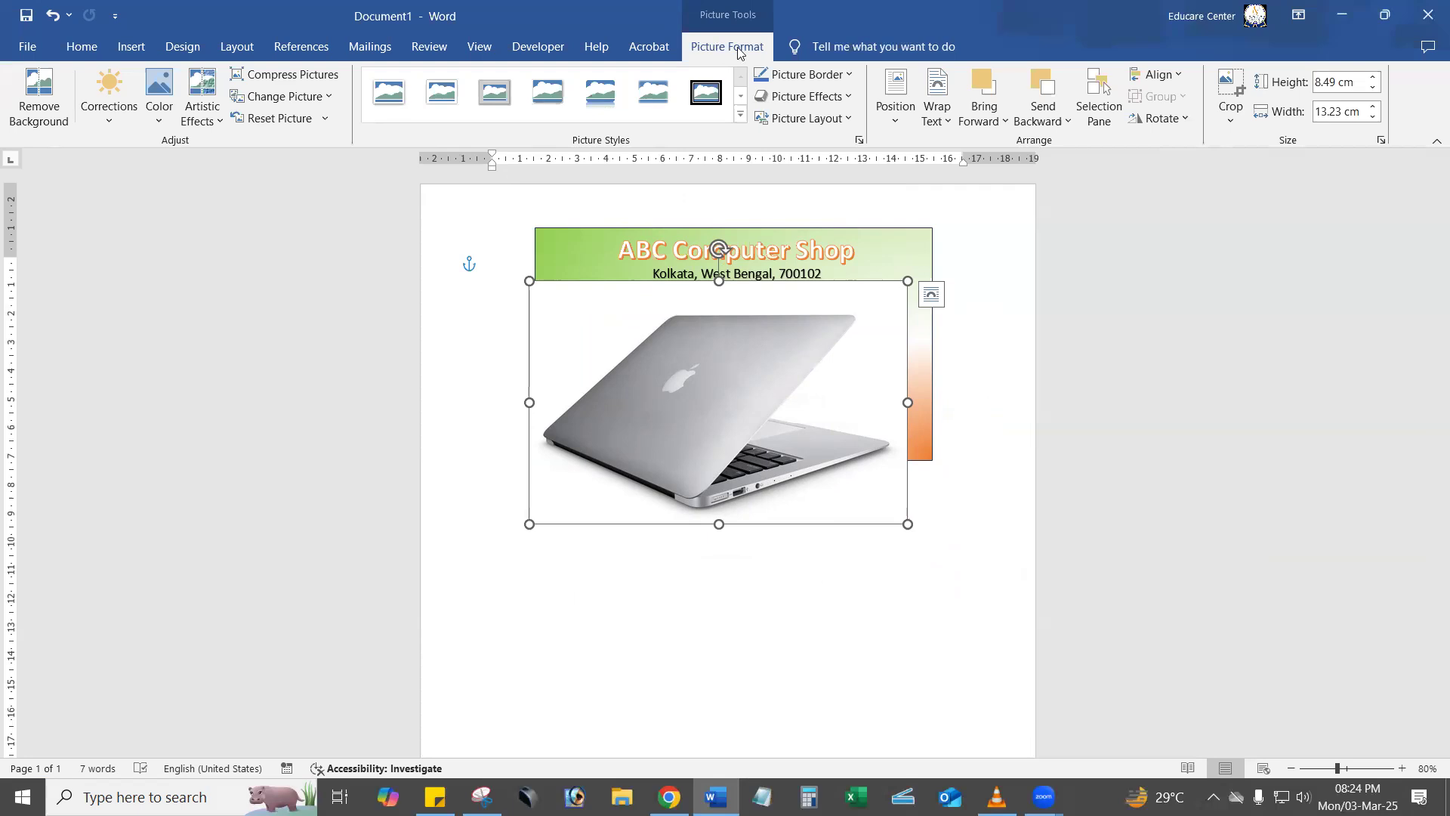
Make the Apple laptop picture's white background transparent with Set Transparent Color.
click(172, 124)
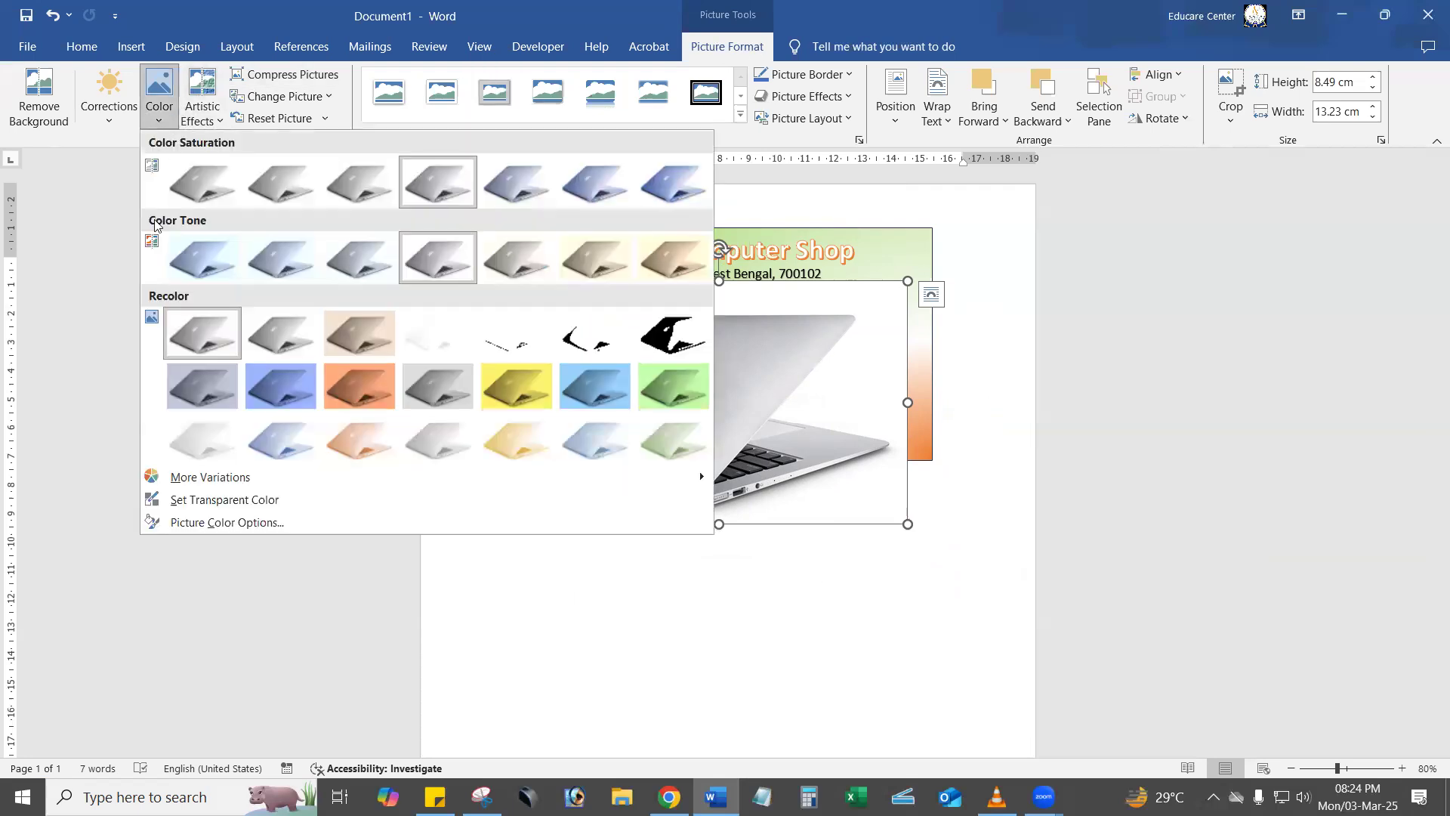
click(265, 505)
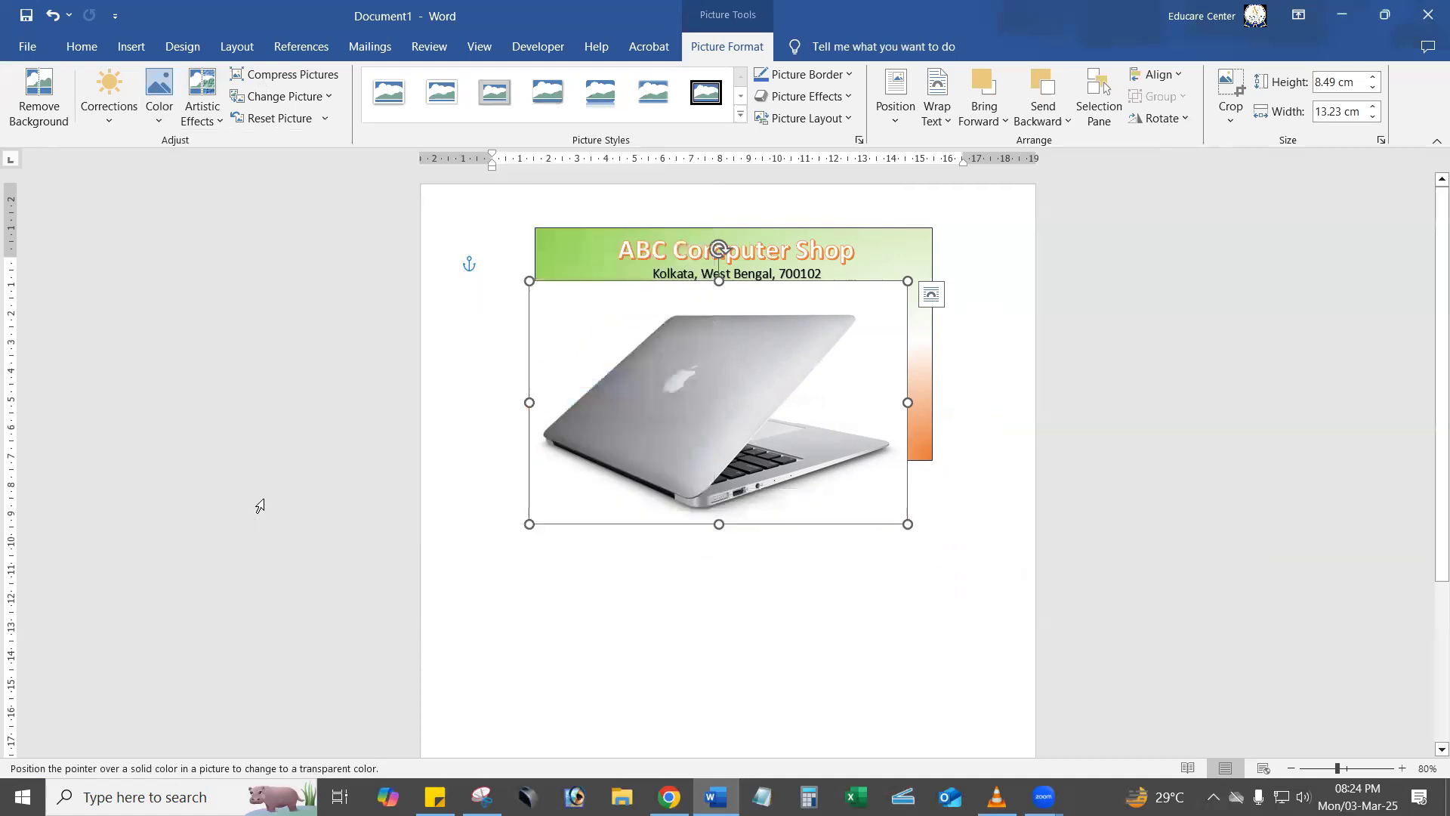
click(590, 331)
Try the laptop picture on the banner at about 3.91 by 6.09 cm, and enlarge it to about 12.99 by 20.23 cm.
drag(587, 335, 600, 255)
drag(542, 202, 635, 360)
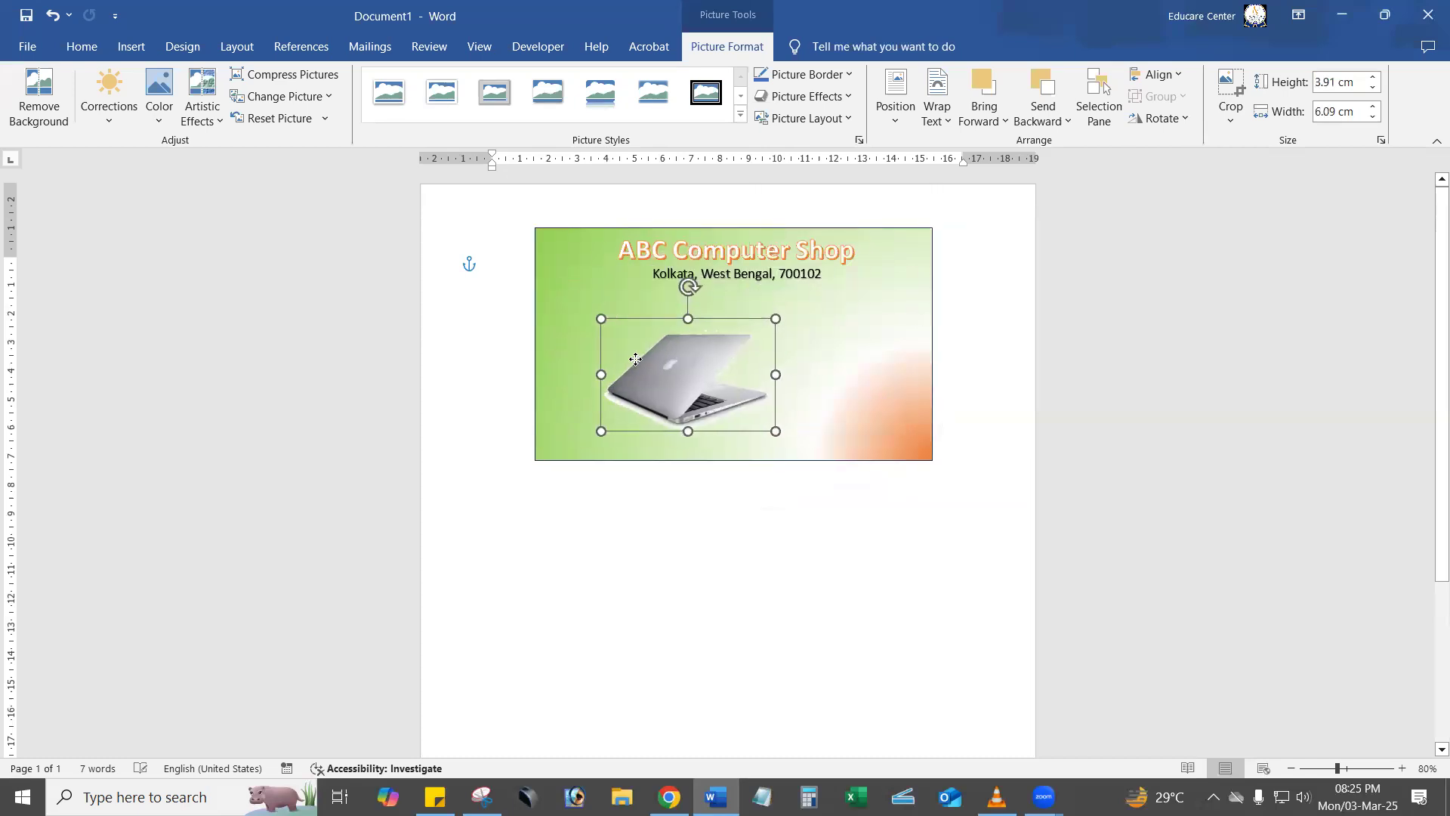
drag(775, 430, 1179, 690)
drag(914, 568, 776, 511)
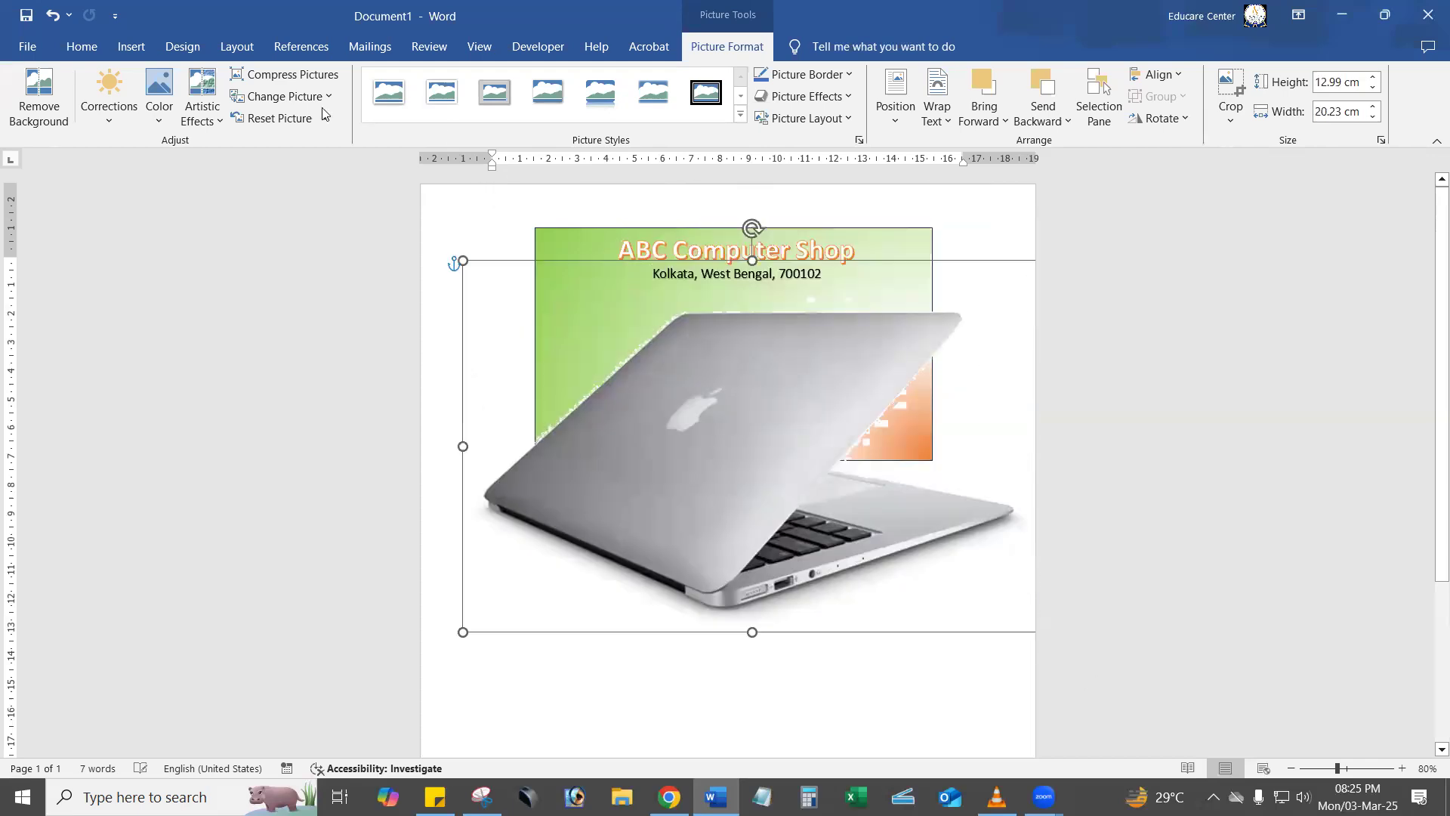
Set the page color to light orange and move the enlarged laptop picture below the banner rectangle.
click(123, 48)
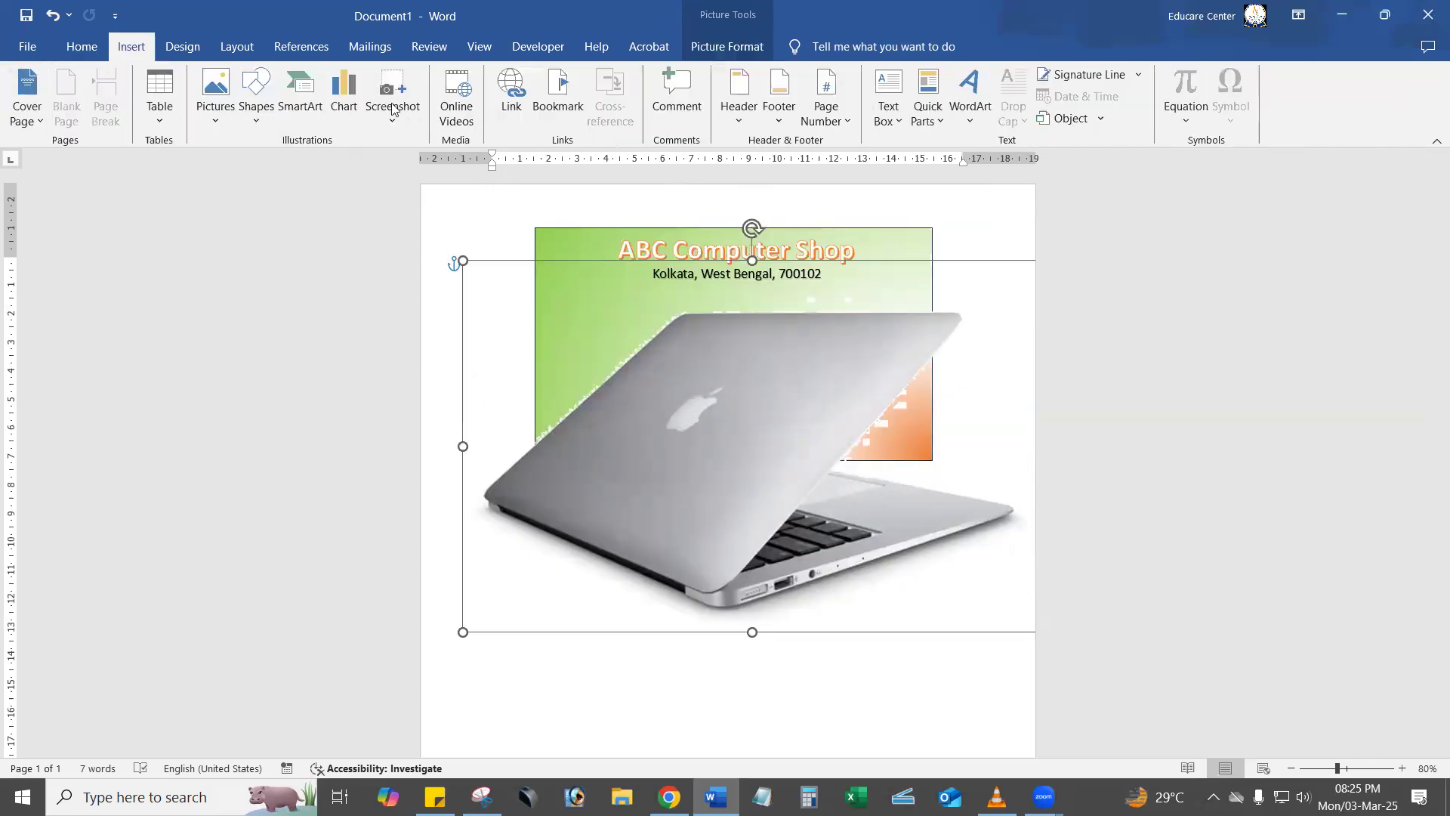
click(182, 47)
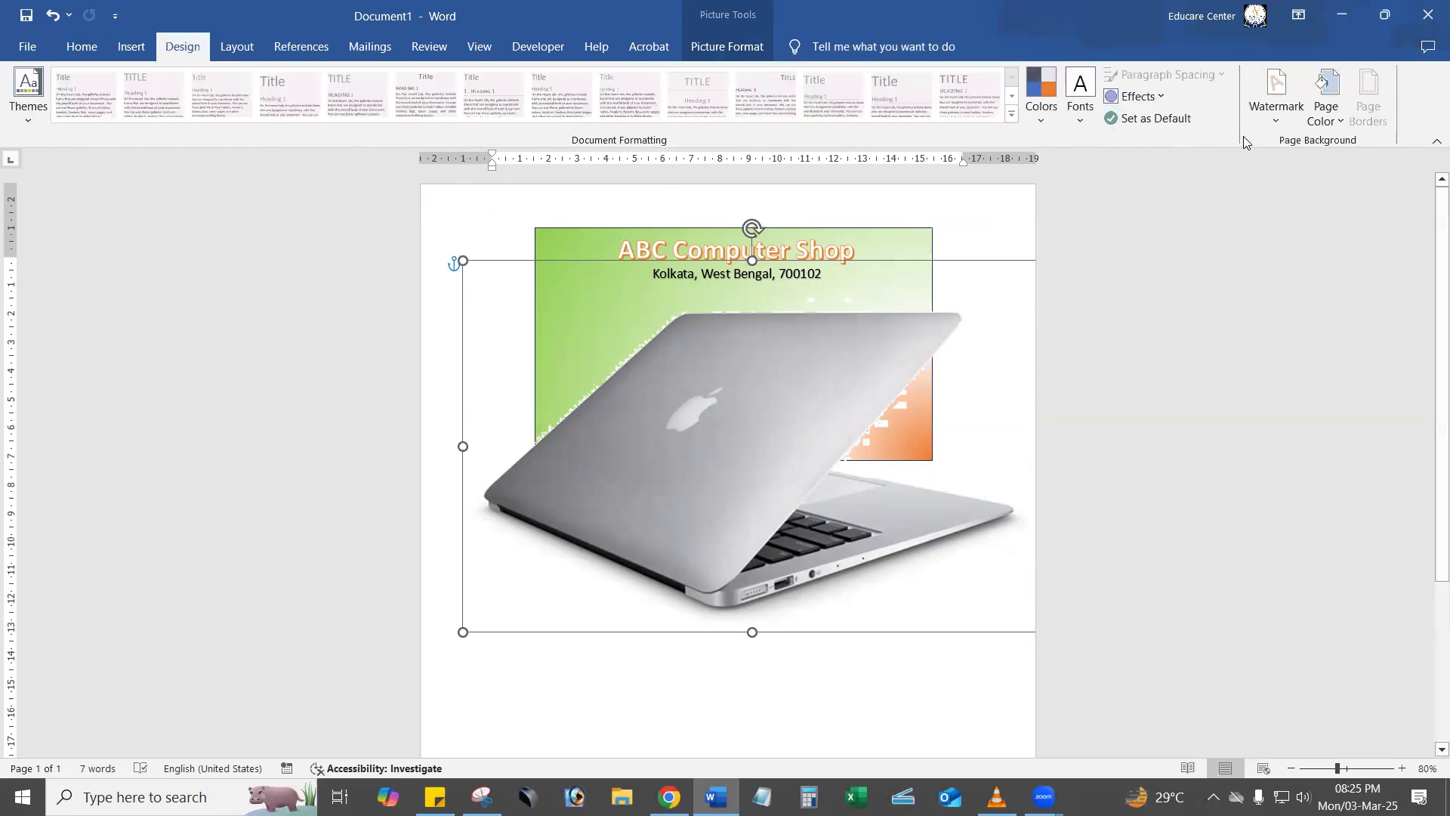
click(1328, 114)
click(1379, 248)
drag(777, 444, 776, 519)
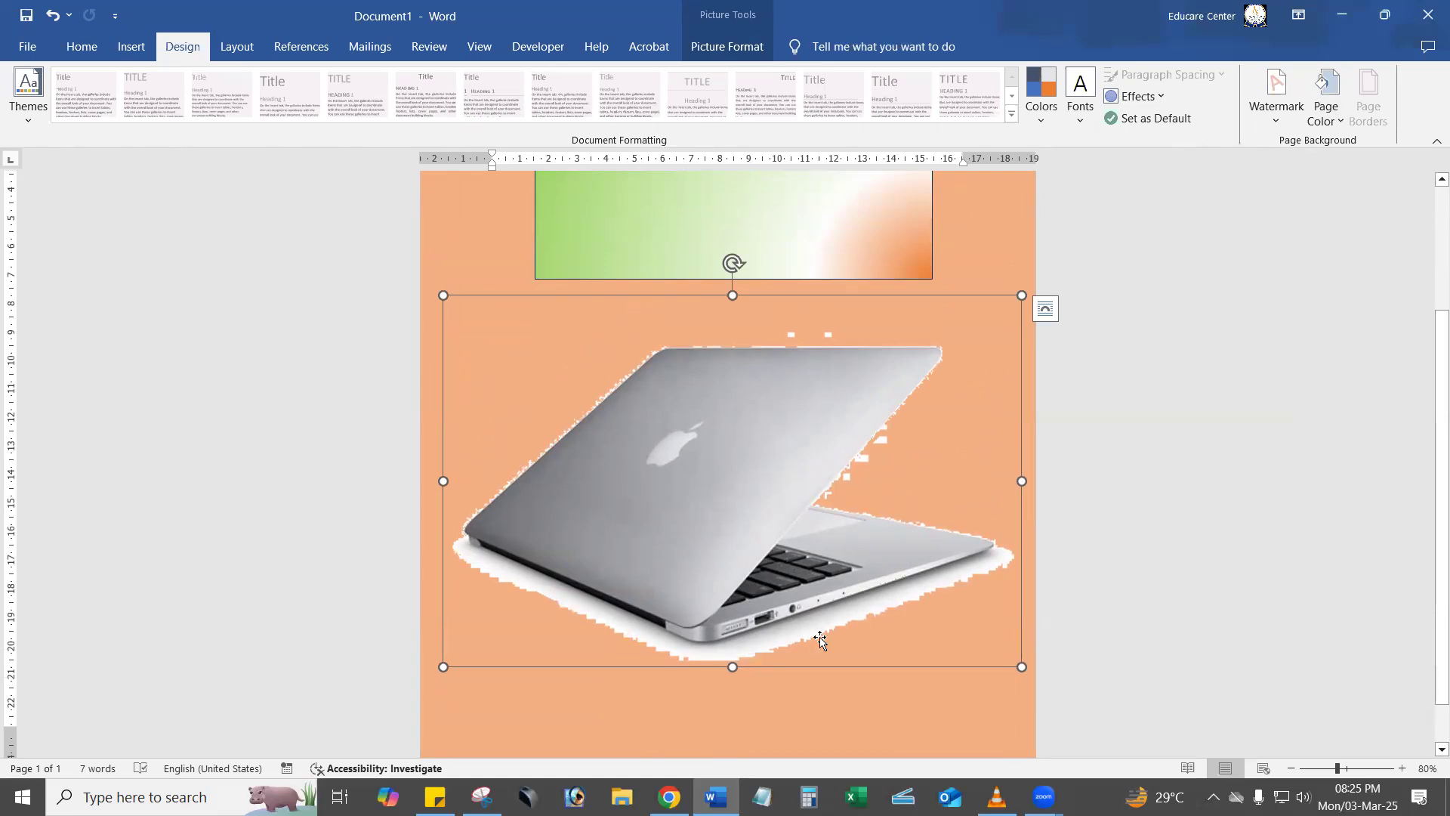
Start Remove Background on the laptop picture and extend the selection frame until it encloses the whole laptop.
click(738, 47)
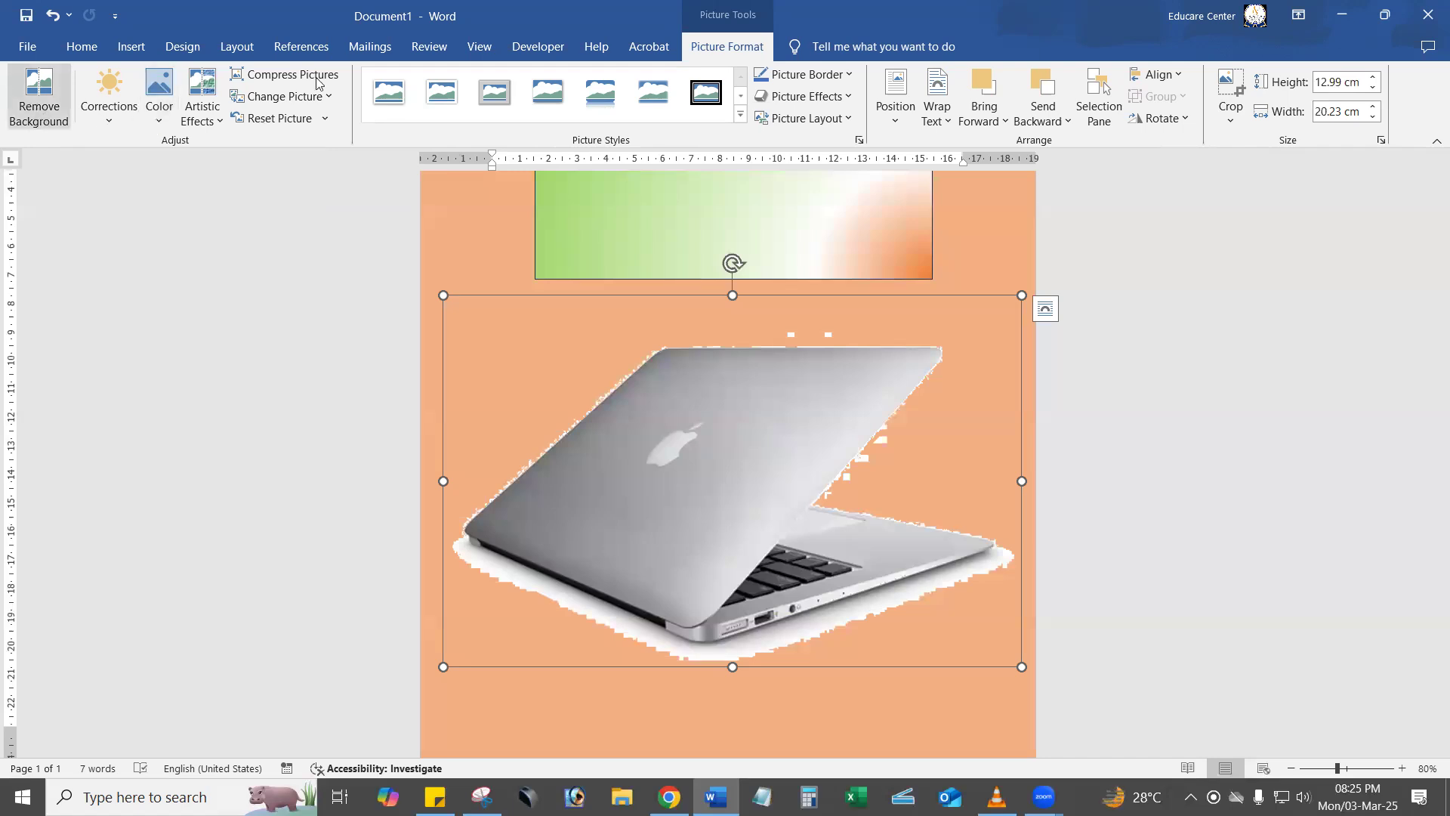
click(1248, 250)
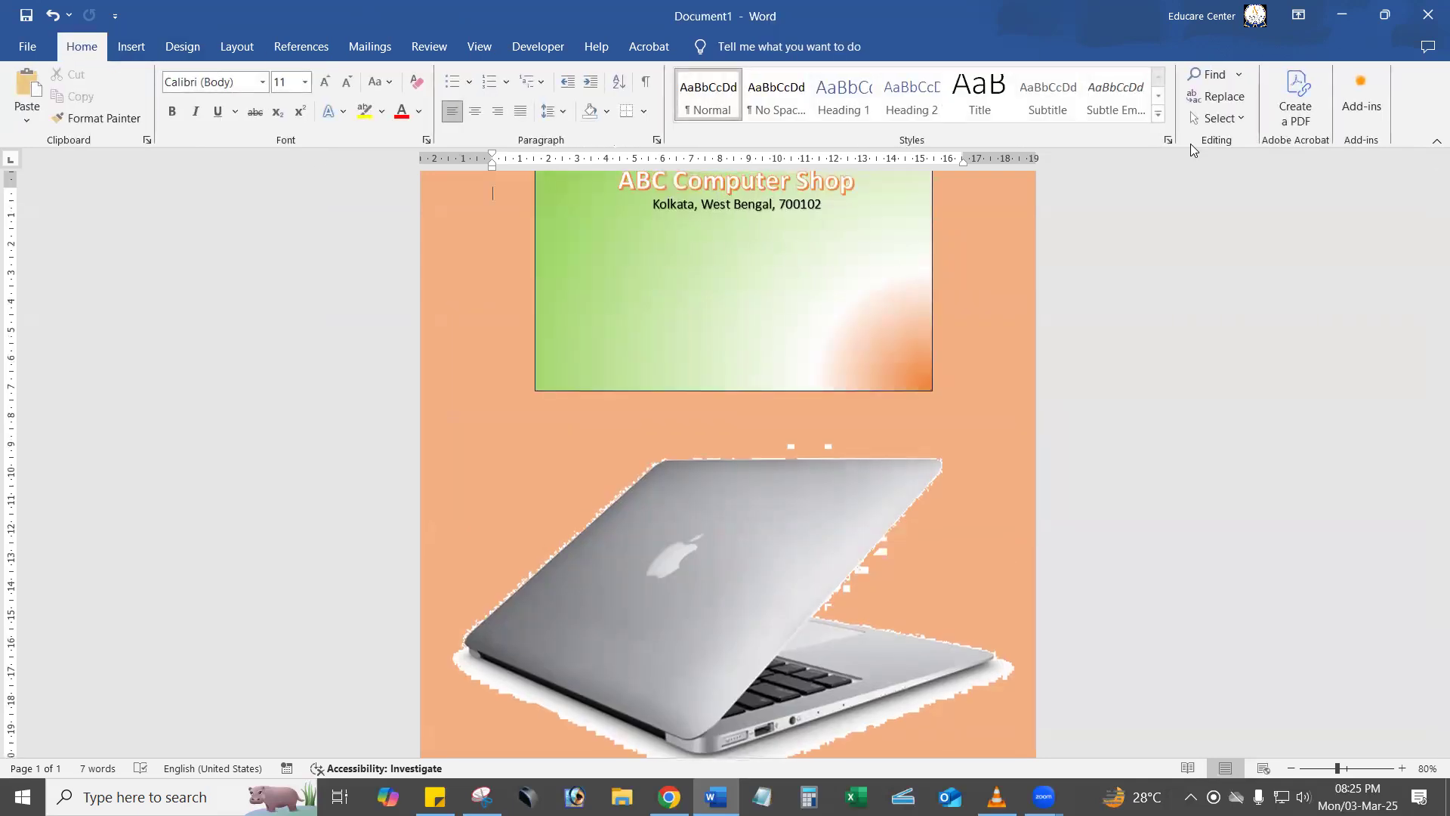
click(752, 563)
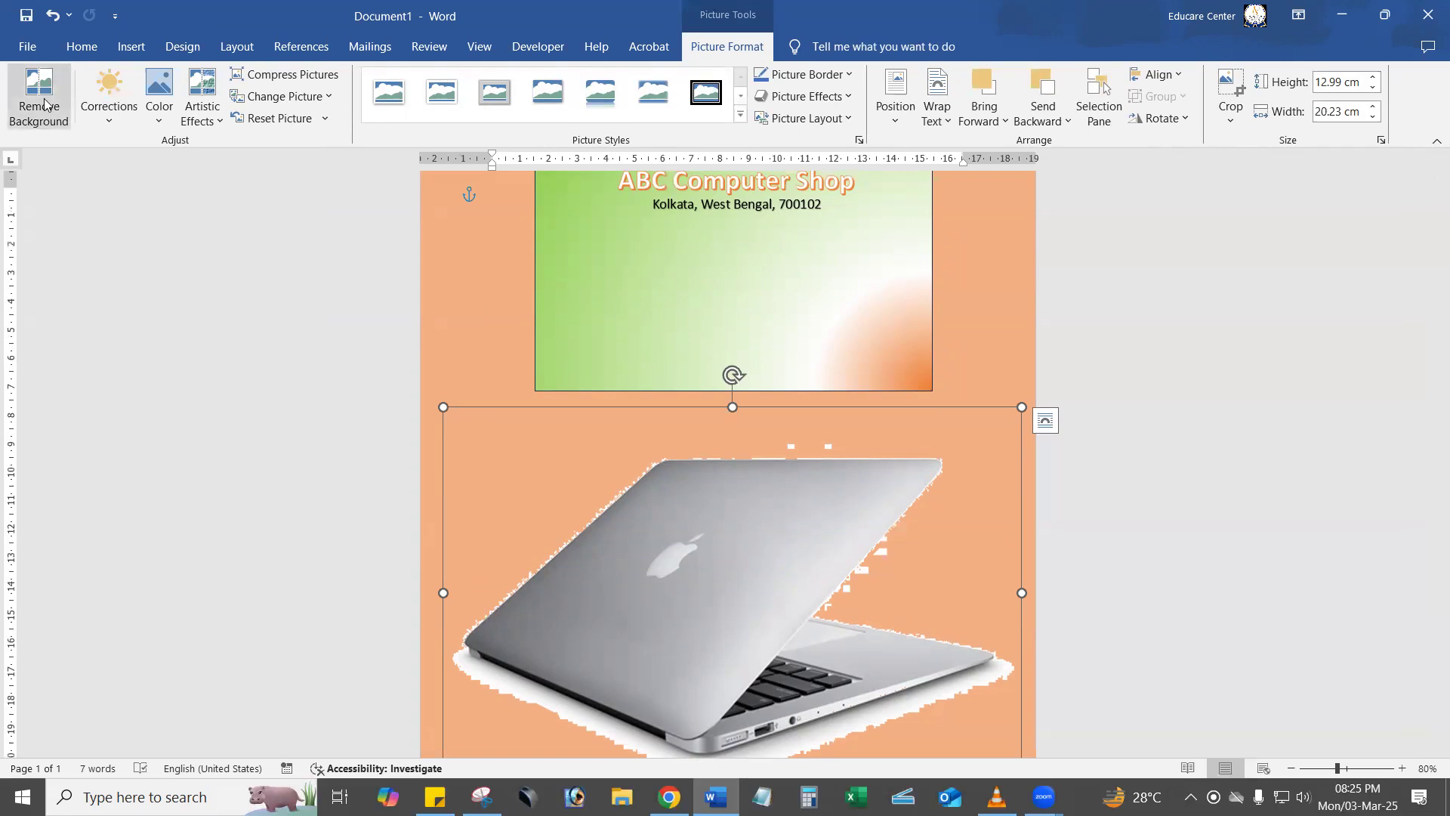
click(43, 104)
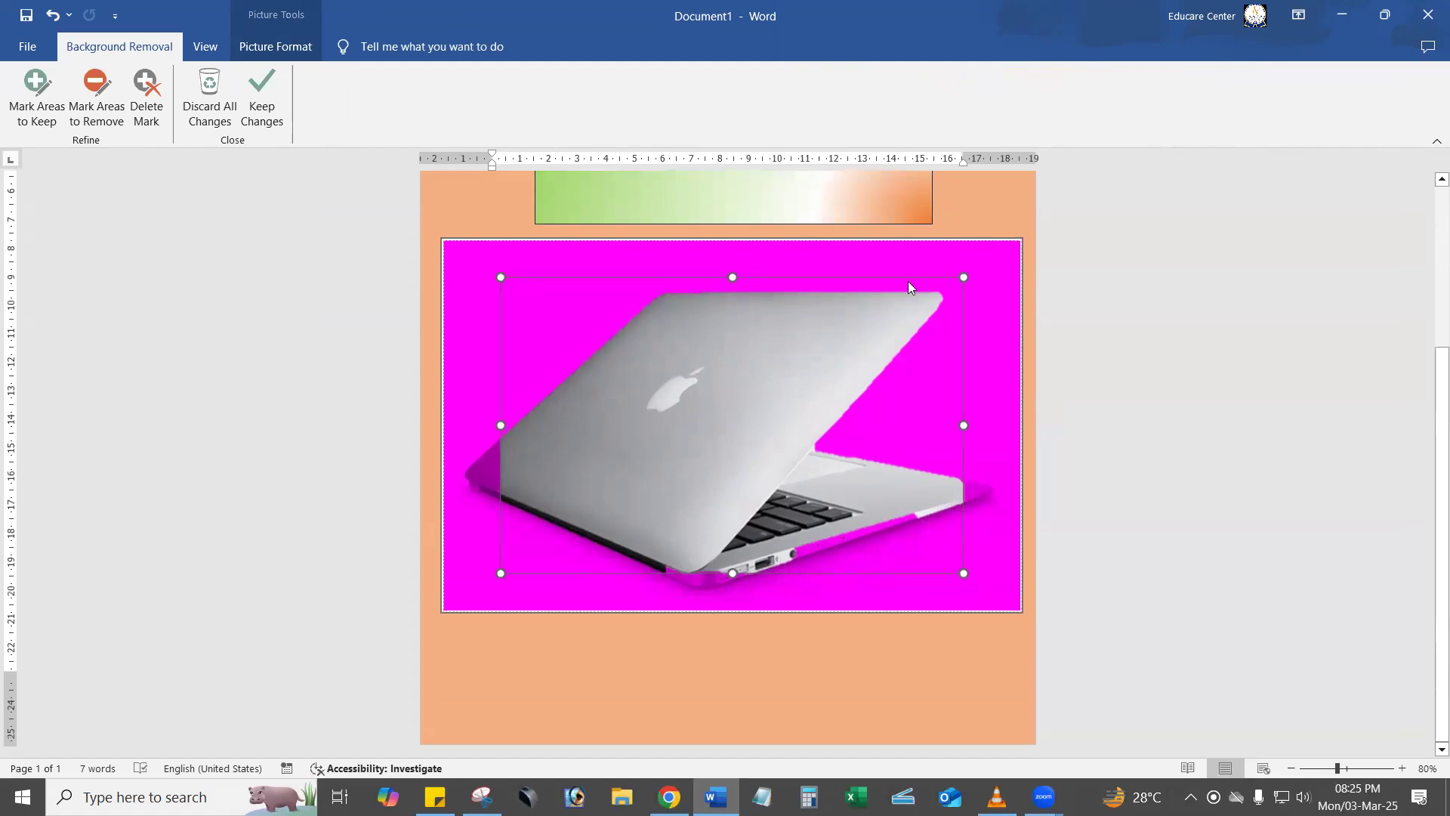
drag(965, 423, 997, 421)
drag(750, 570, 750, 593)
drag(501, 432, 458, 431)
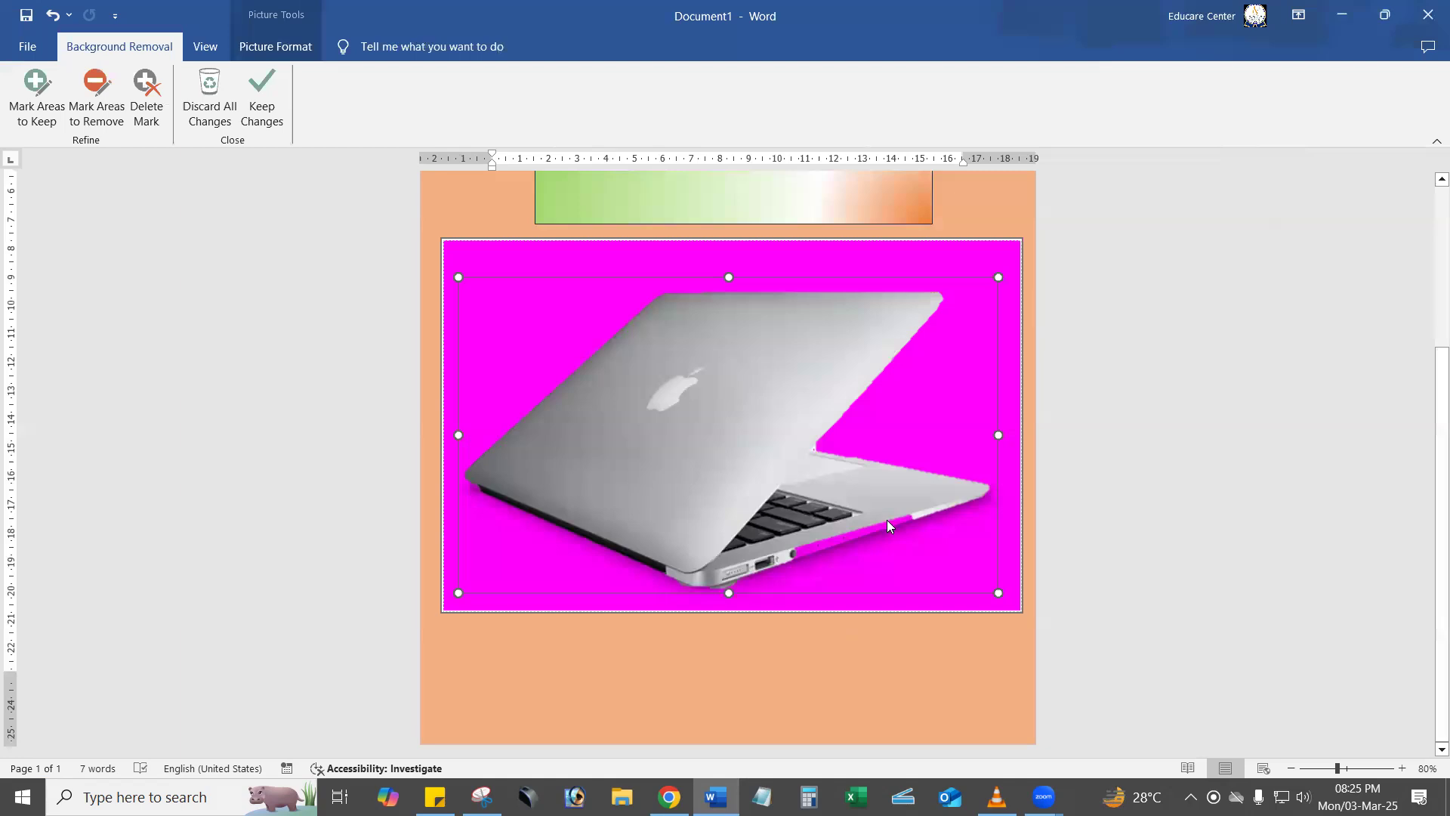
drag(729, 593, 727, 596)
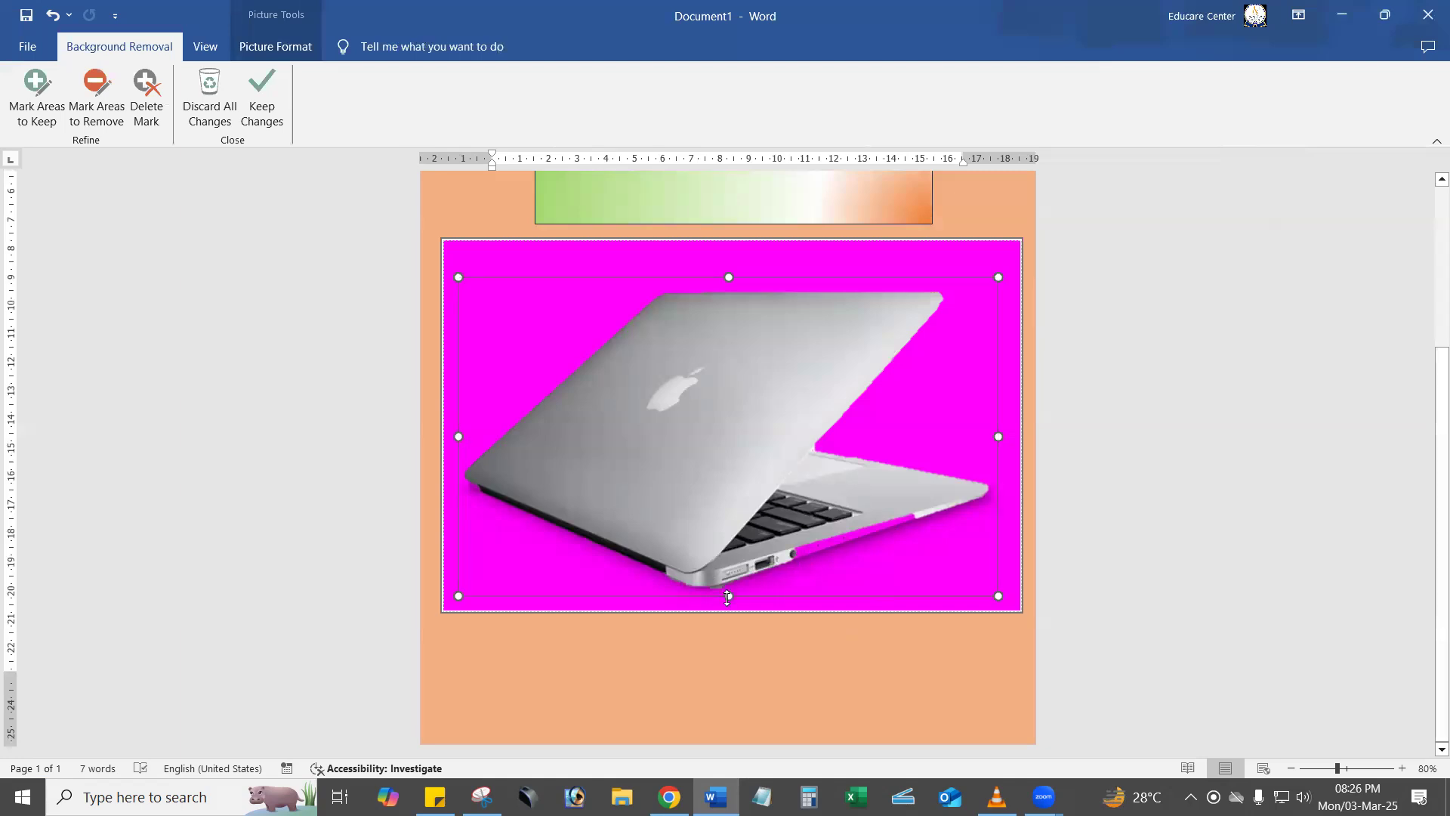
drag(459, 437, 452, 438)
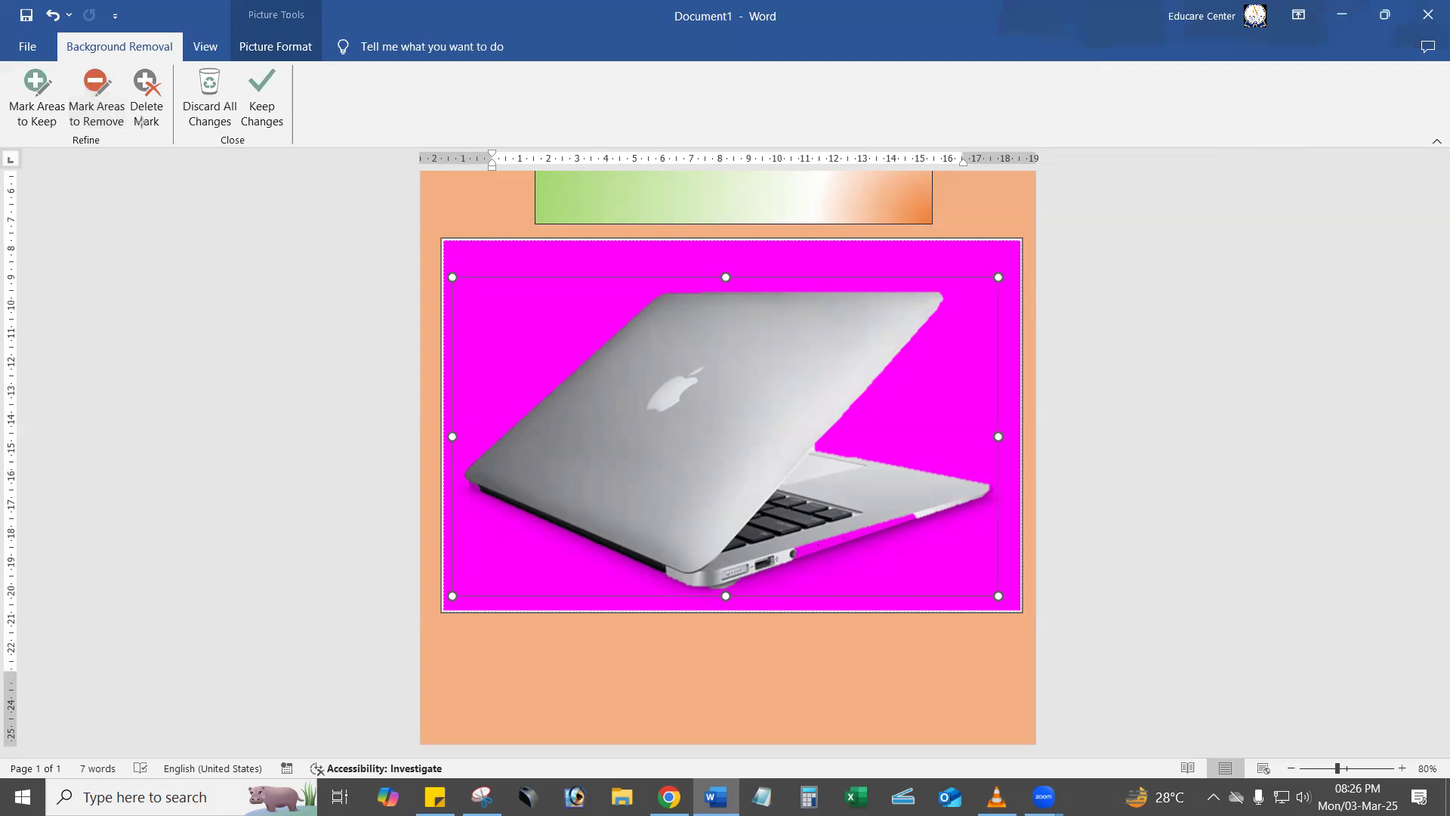
Mark the laptop's front edge as an area to remove, and delete that mark.
click(96, 94)
drag(794, 552, 905, 518)
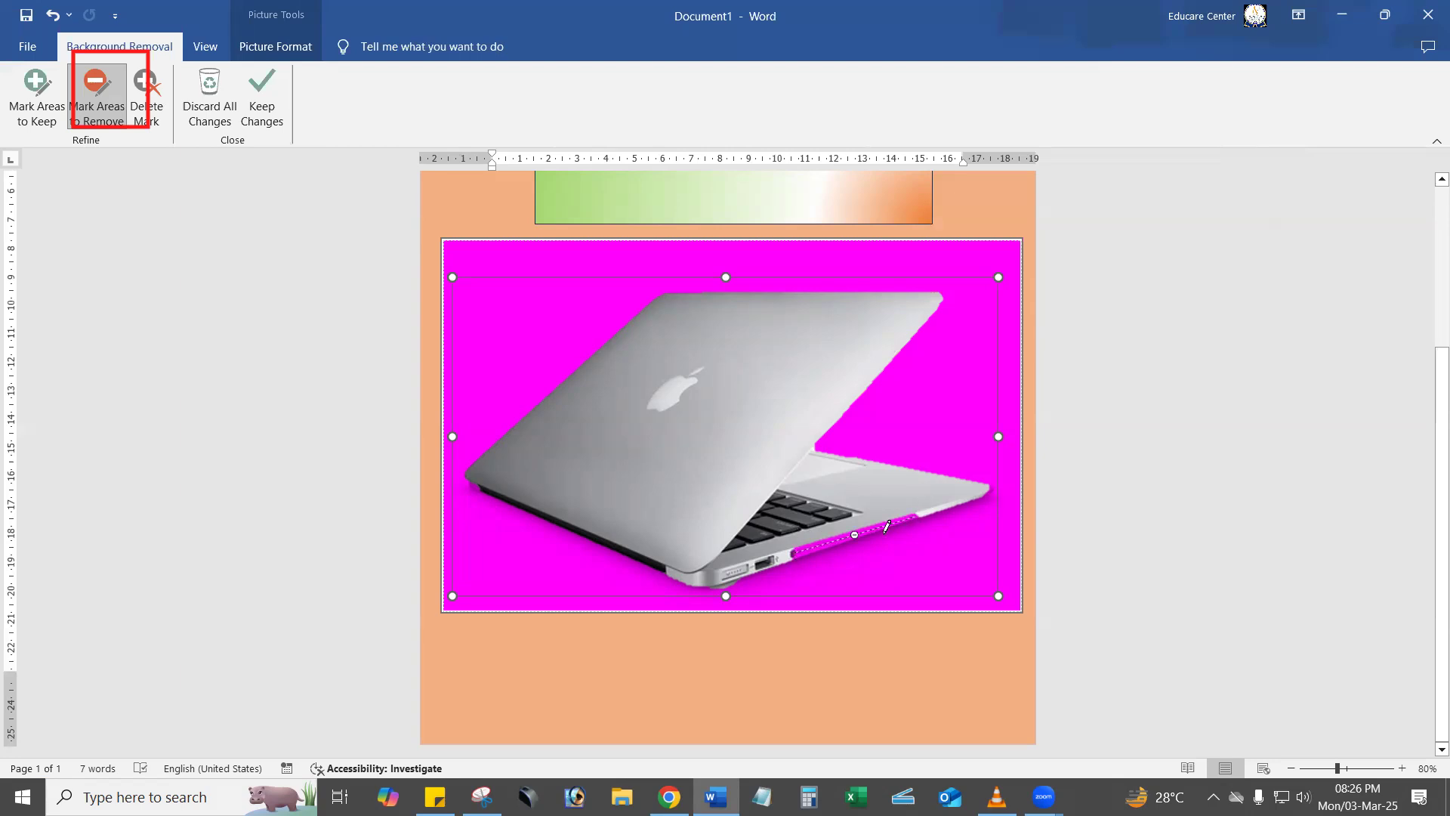
click(146, 98)
click(854, 535)
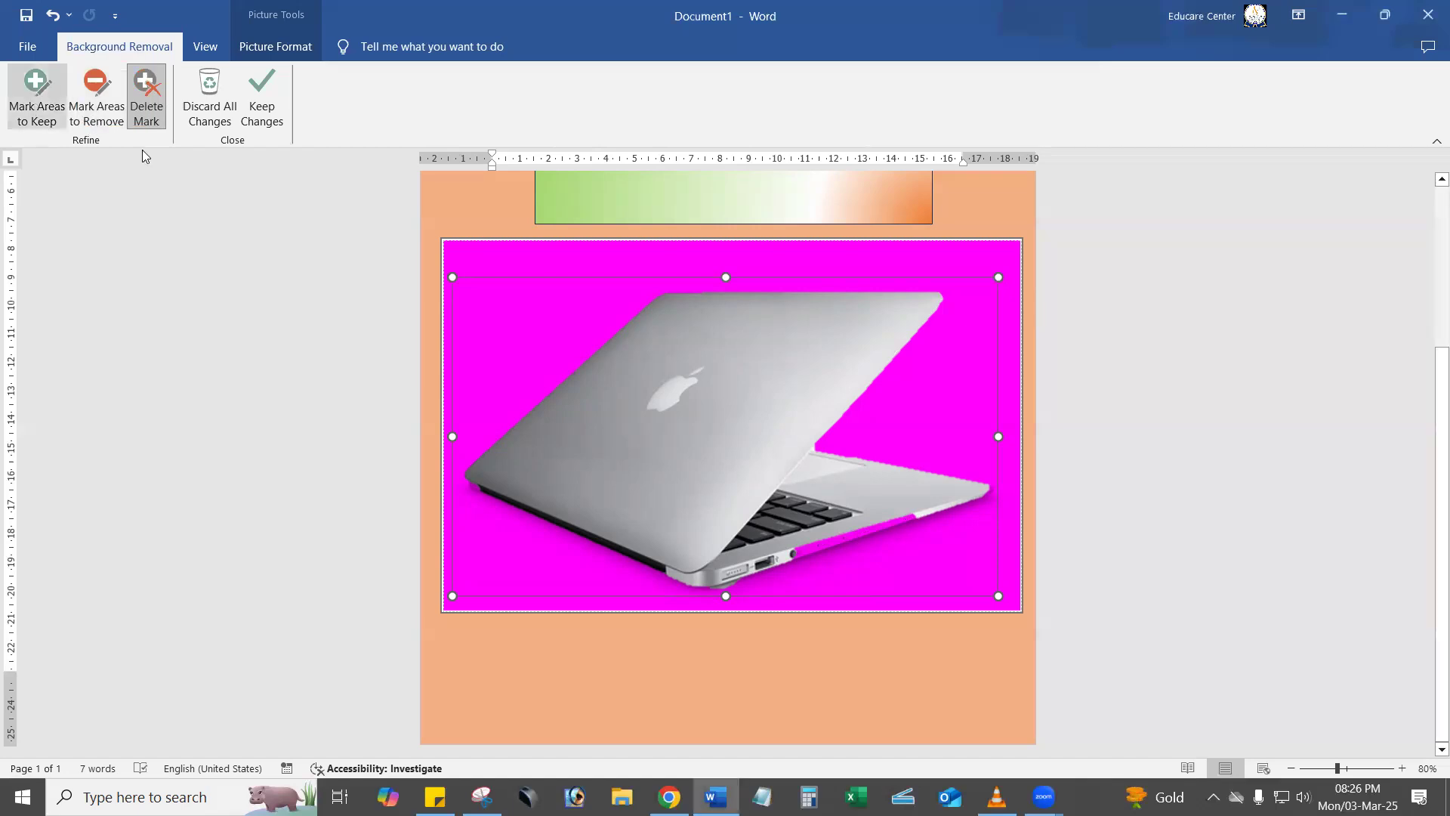
Mark the laptop's front edge and left corner as areas to keep, and keep the background removal changes.
click(37, 97)
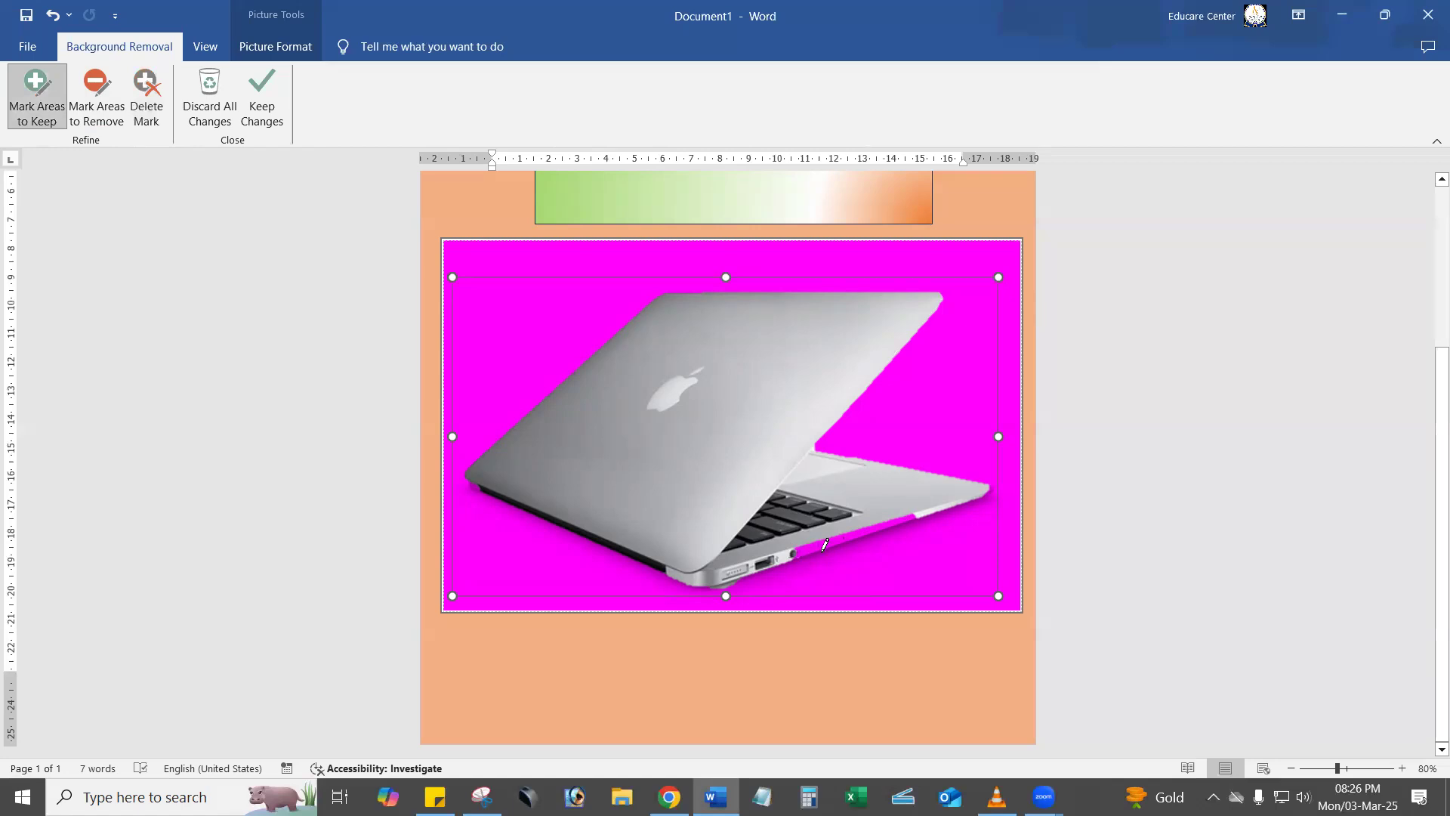
drag(868, 530, 923, 507)
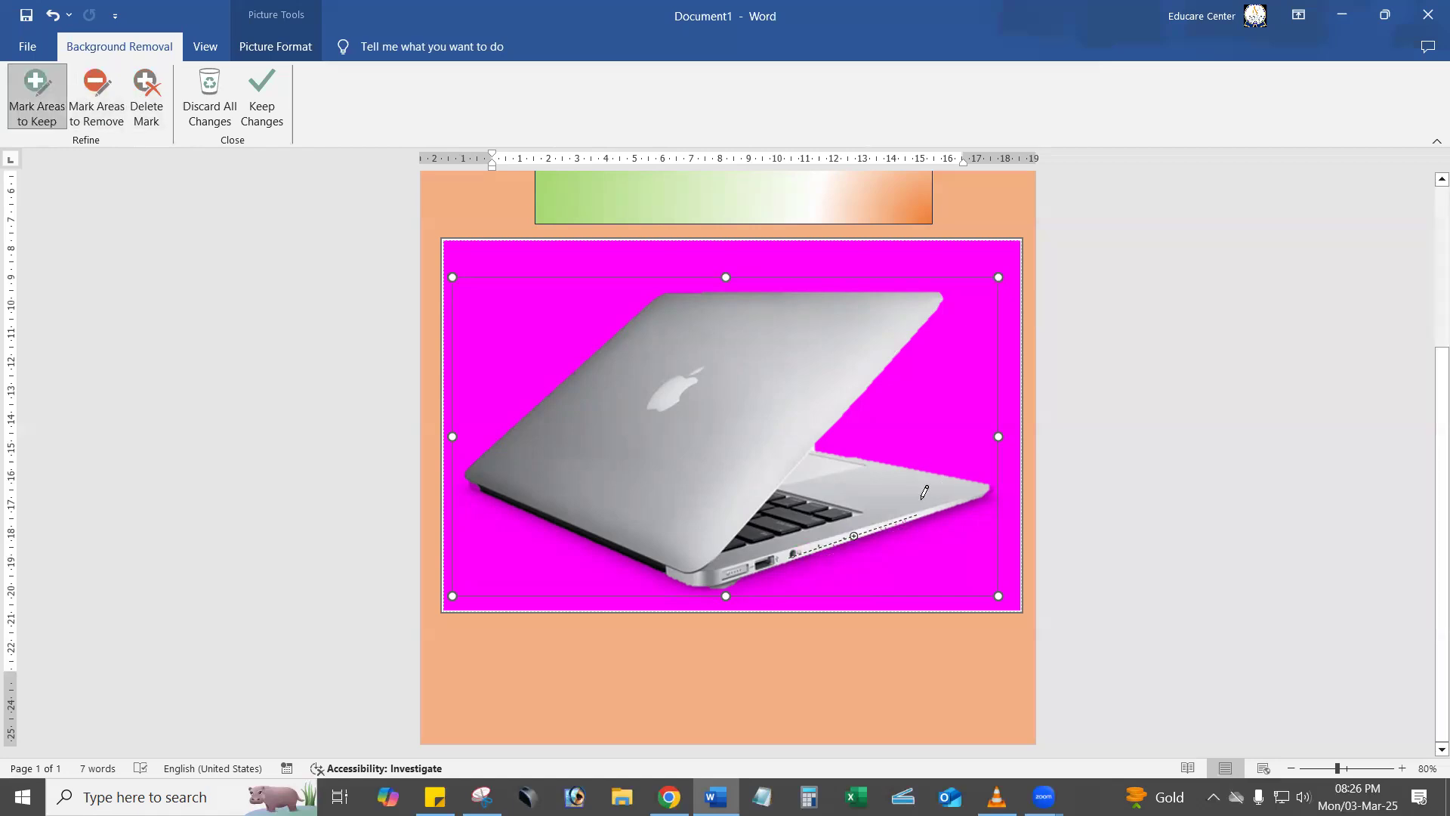
click(476, 486)
click(280, 88)
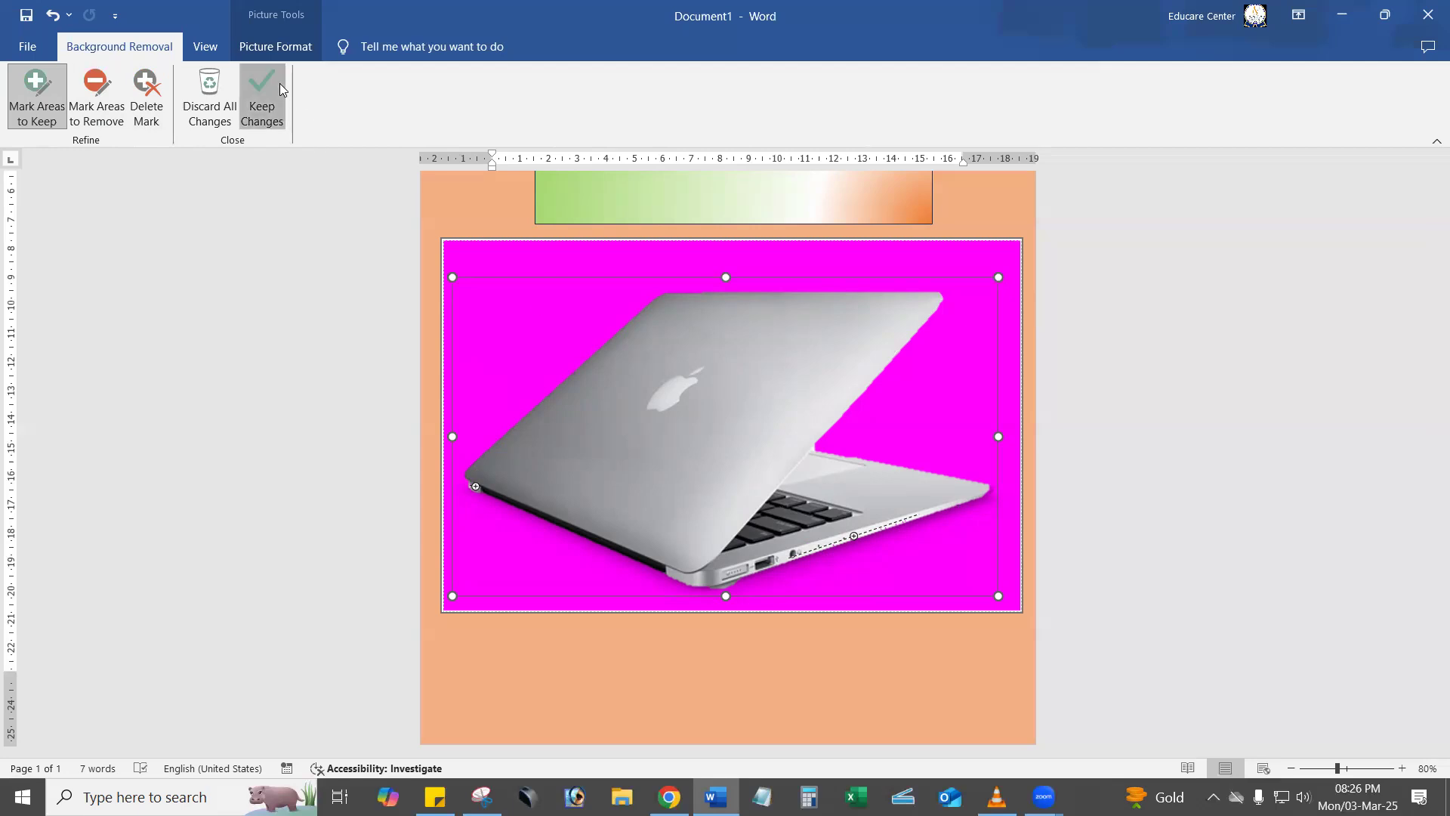
Shrink the laptop picture to about 4.94 by 7.7 cm and place it in the banner's lower-left corner.
drag(443, 239, 828, 417)
scroll(843, 574, up, 2)
drag(843, 574, 676, 231)
scroll(764, 446, up, 3)
drag(856, 506, 781, 456)
drag(670, 382, 642, 380)
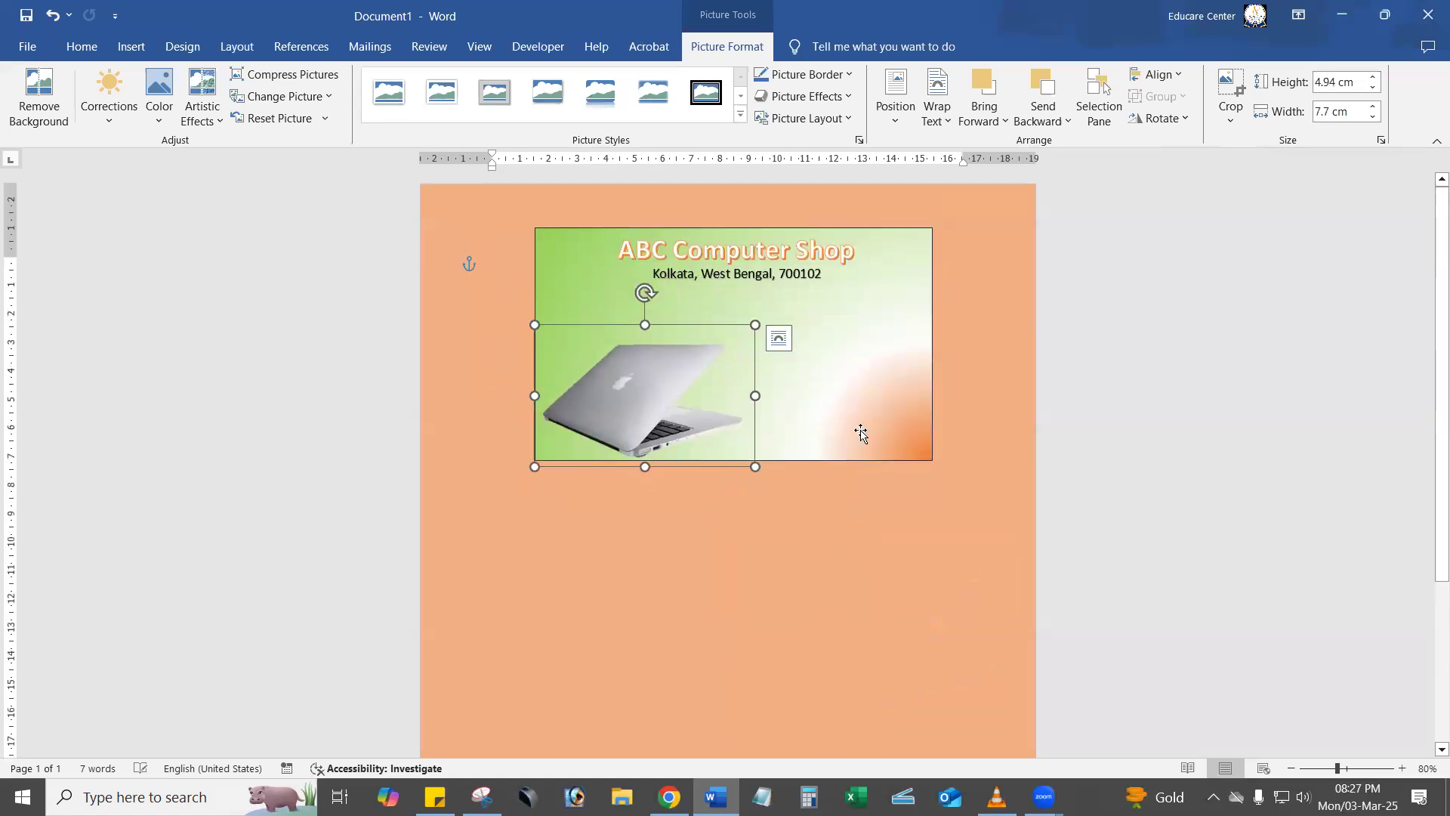
click(1403, 768)
click(1403, 768)
click(1403, 768)
click(1402, 769)
click(1403, 768)
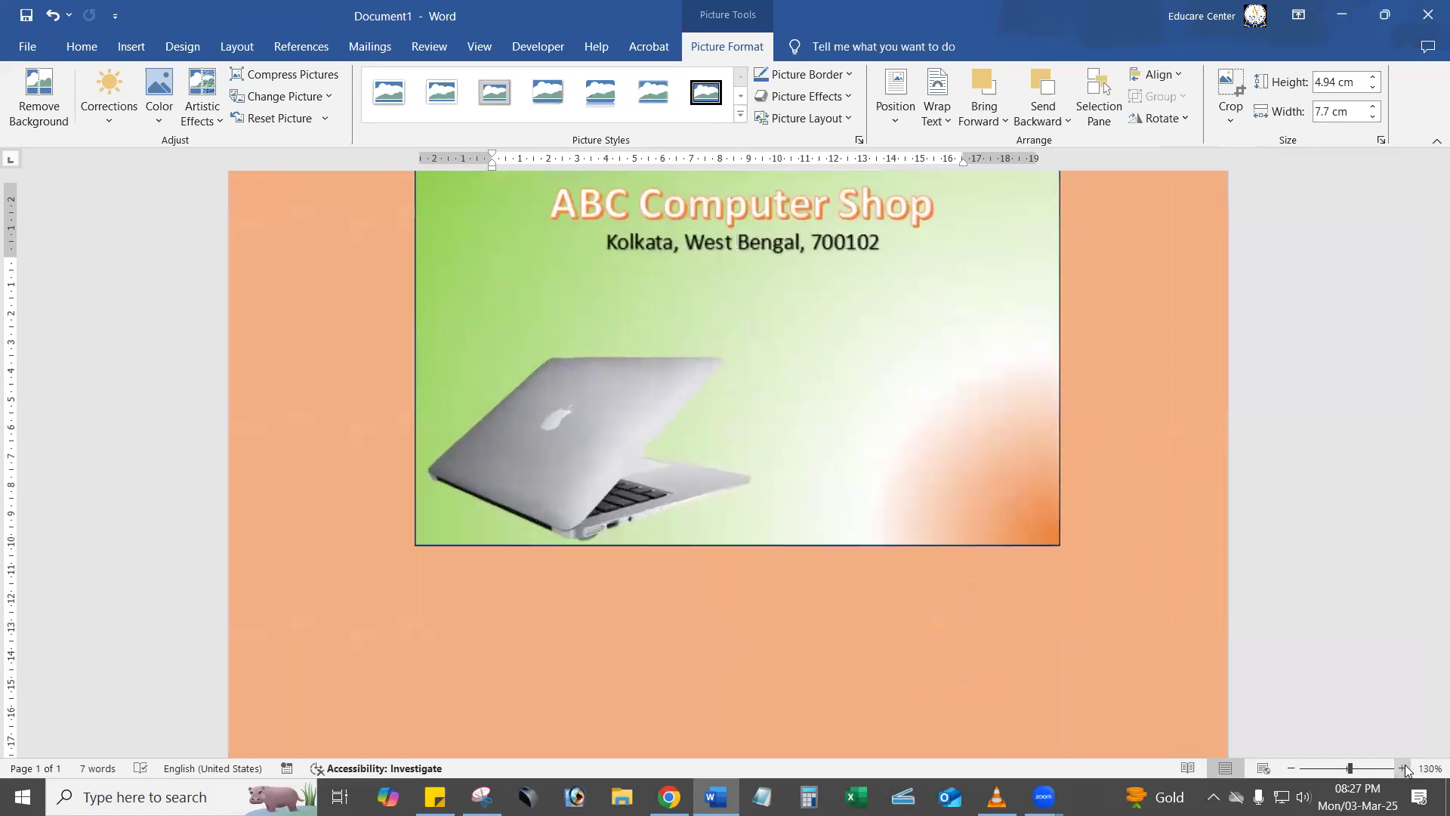
click(1402, 768)
click(1402, 768)
scroll(1271, 610, up, 2)
click(1384, 535)
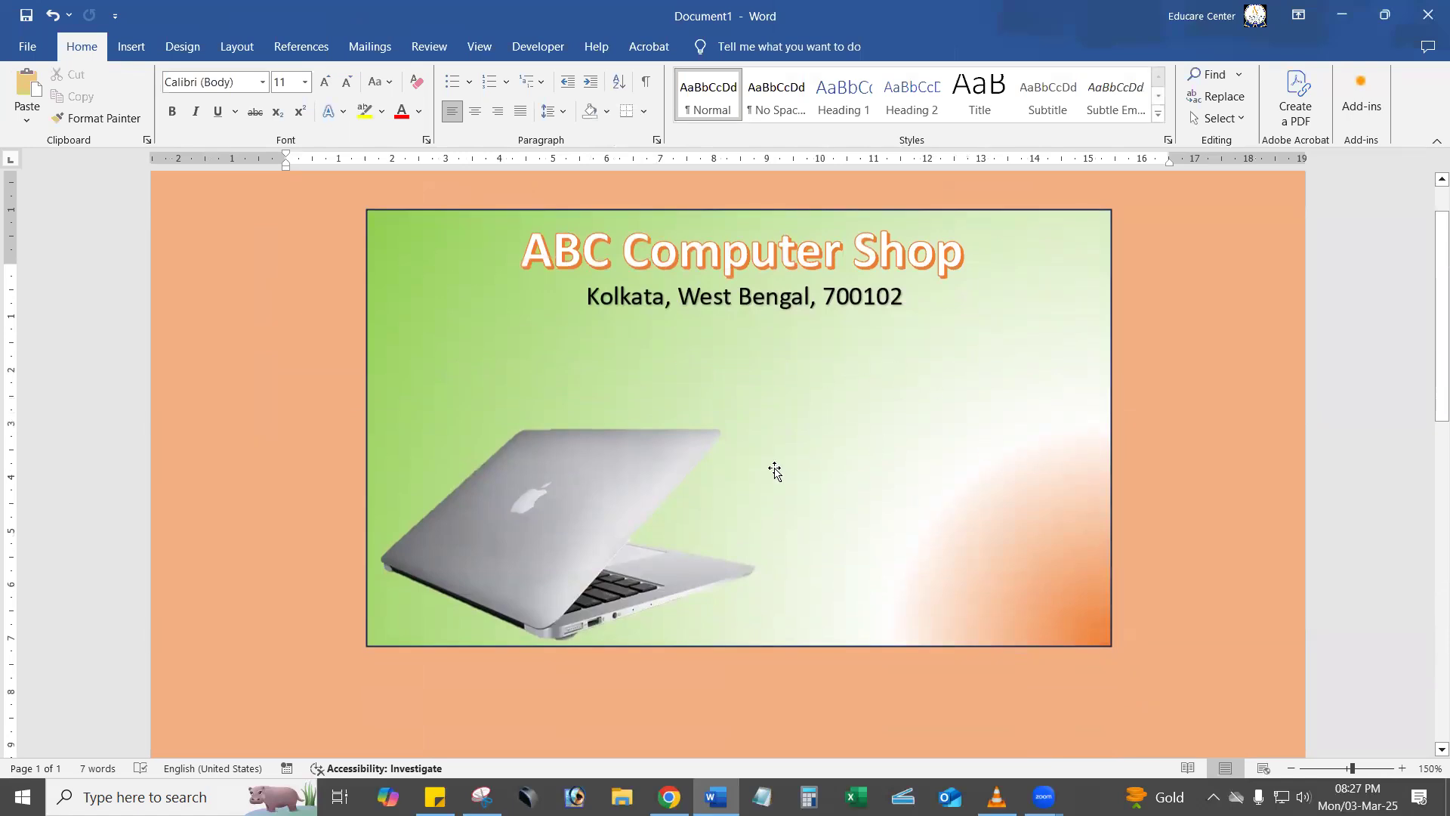
Insert a WordArt box in the black shadowed style and place it below the address line, on the banner's right side.
click(131, 46)
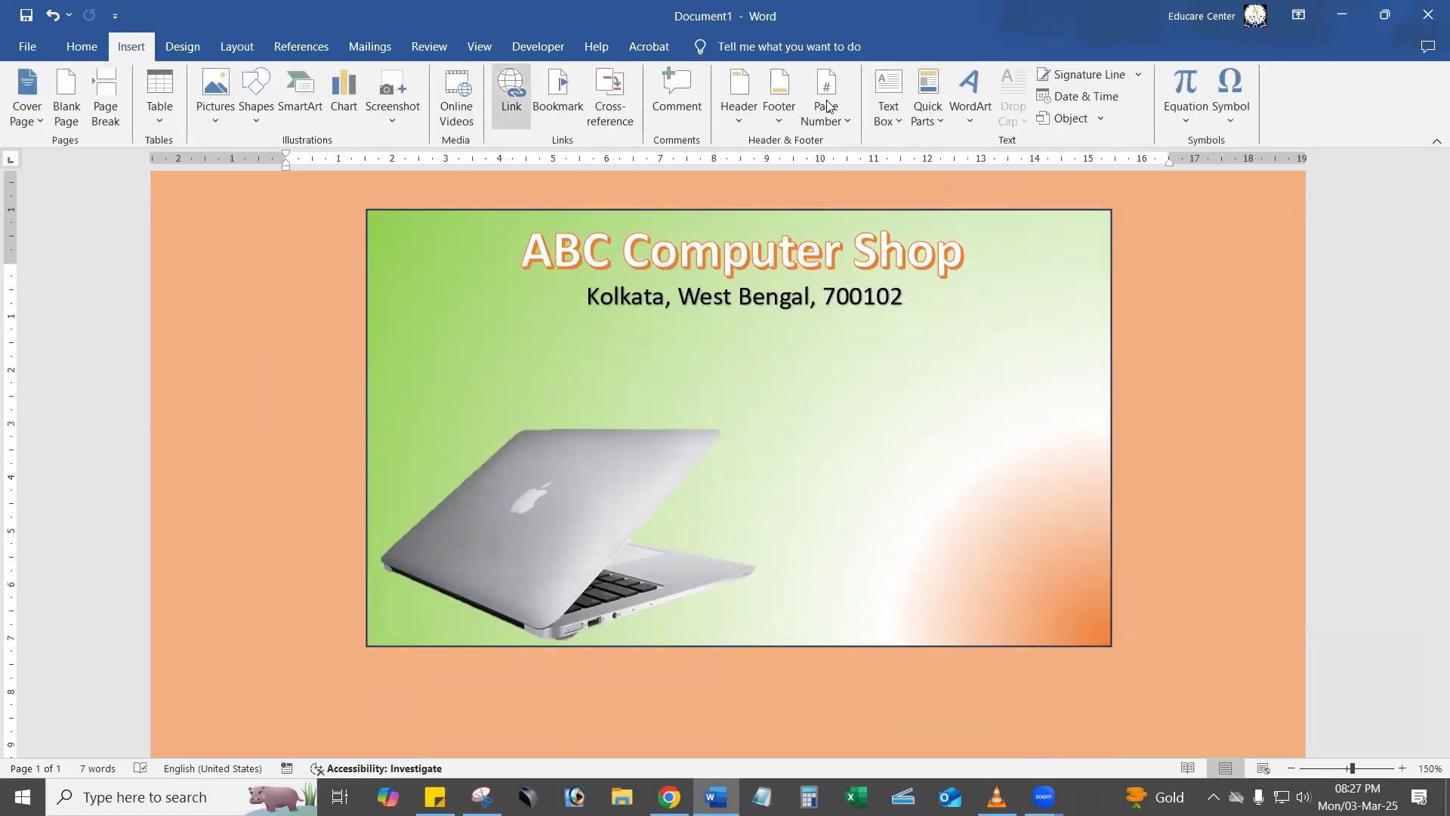
click(970, 106)
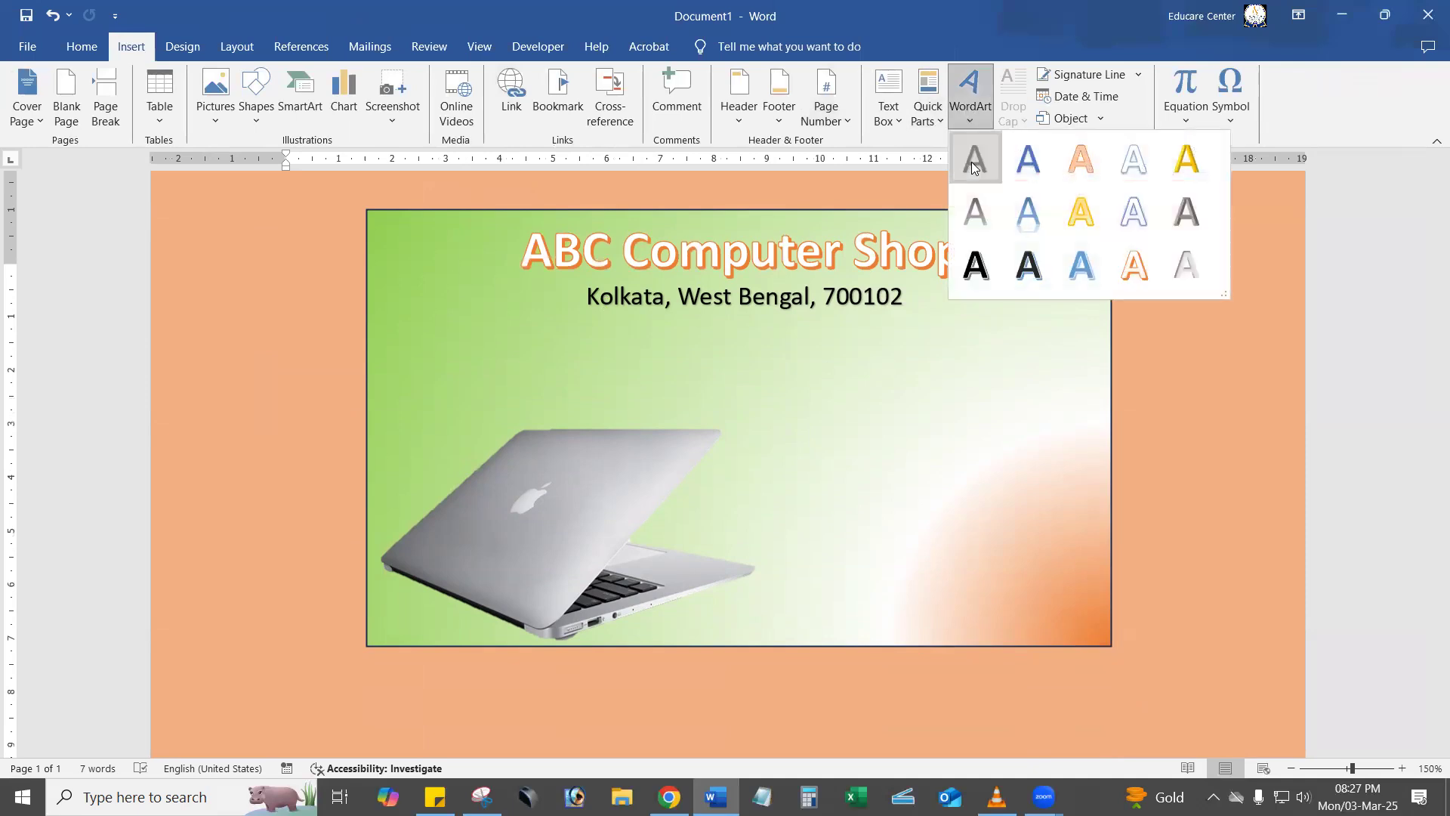
click(973, 167)
drag(547, 273, 948, 318)
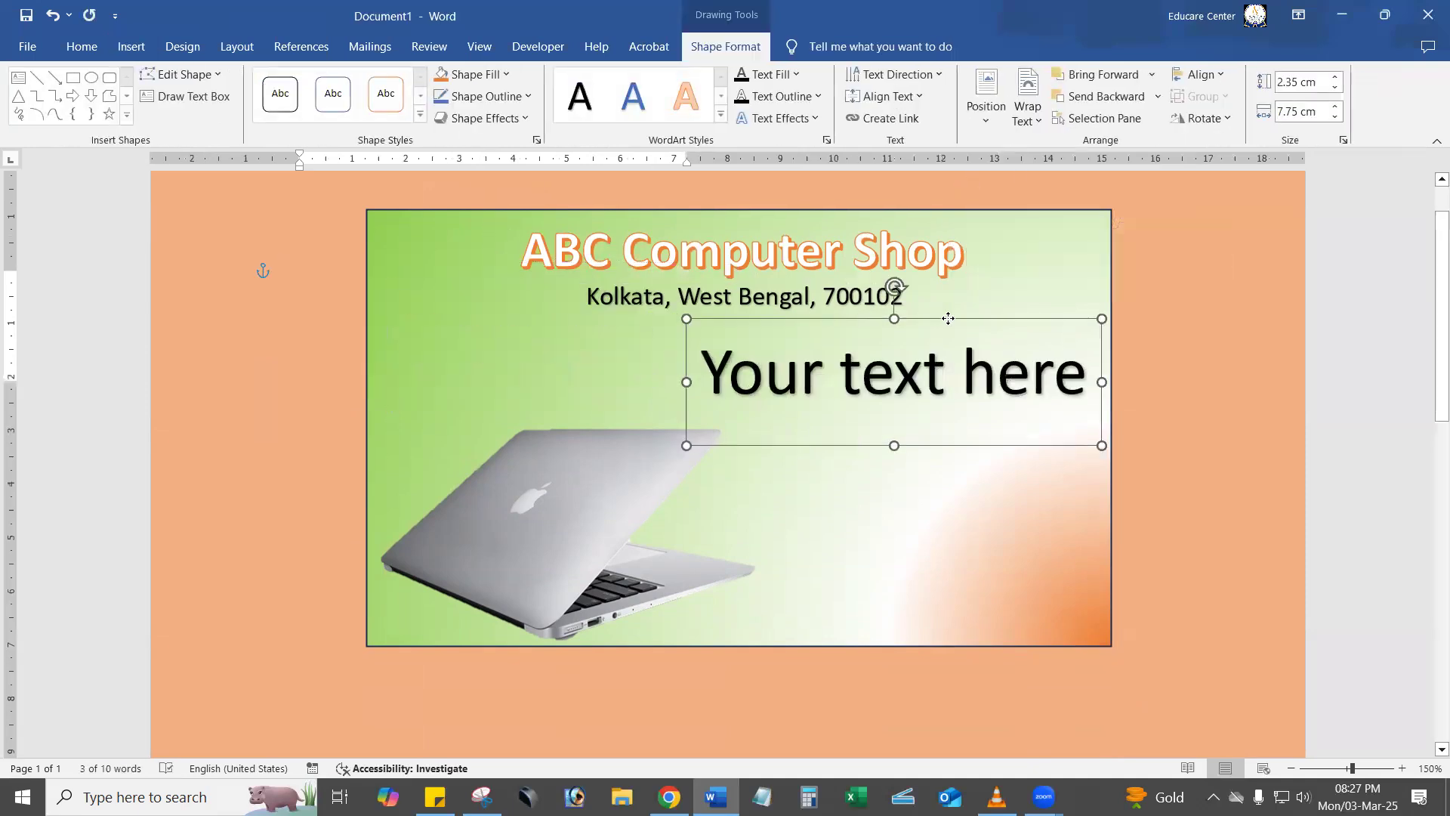
Replace the new WordArt's placeholder text with "Buy 1 Get 1 Free".
triple_click(701, 384)
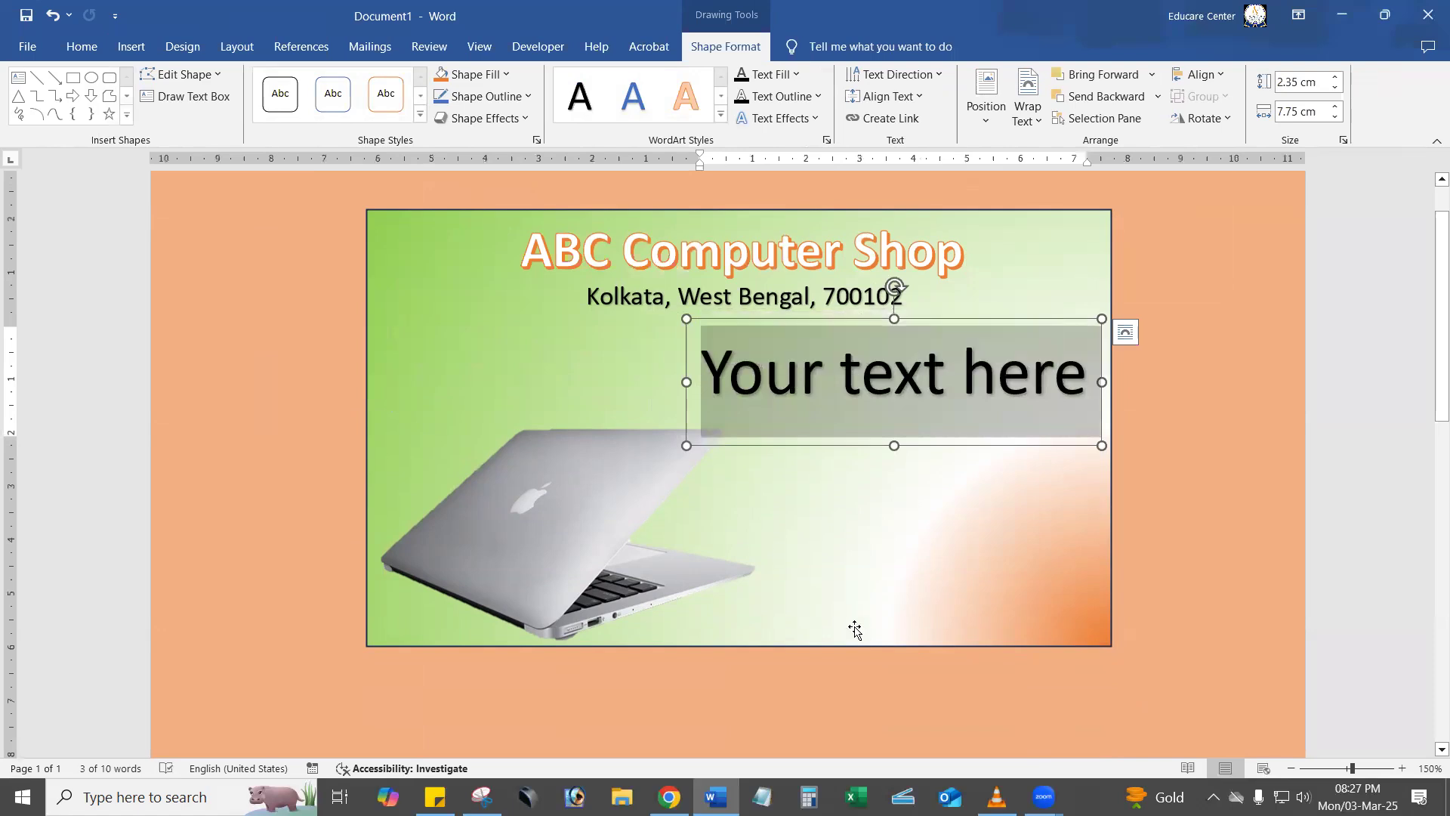
text(By)
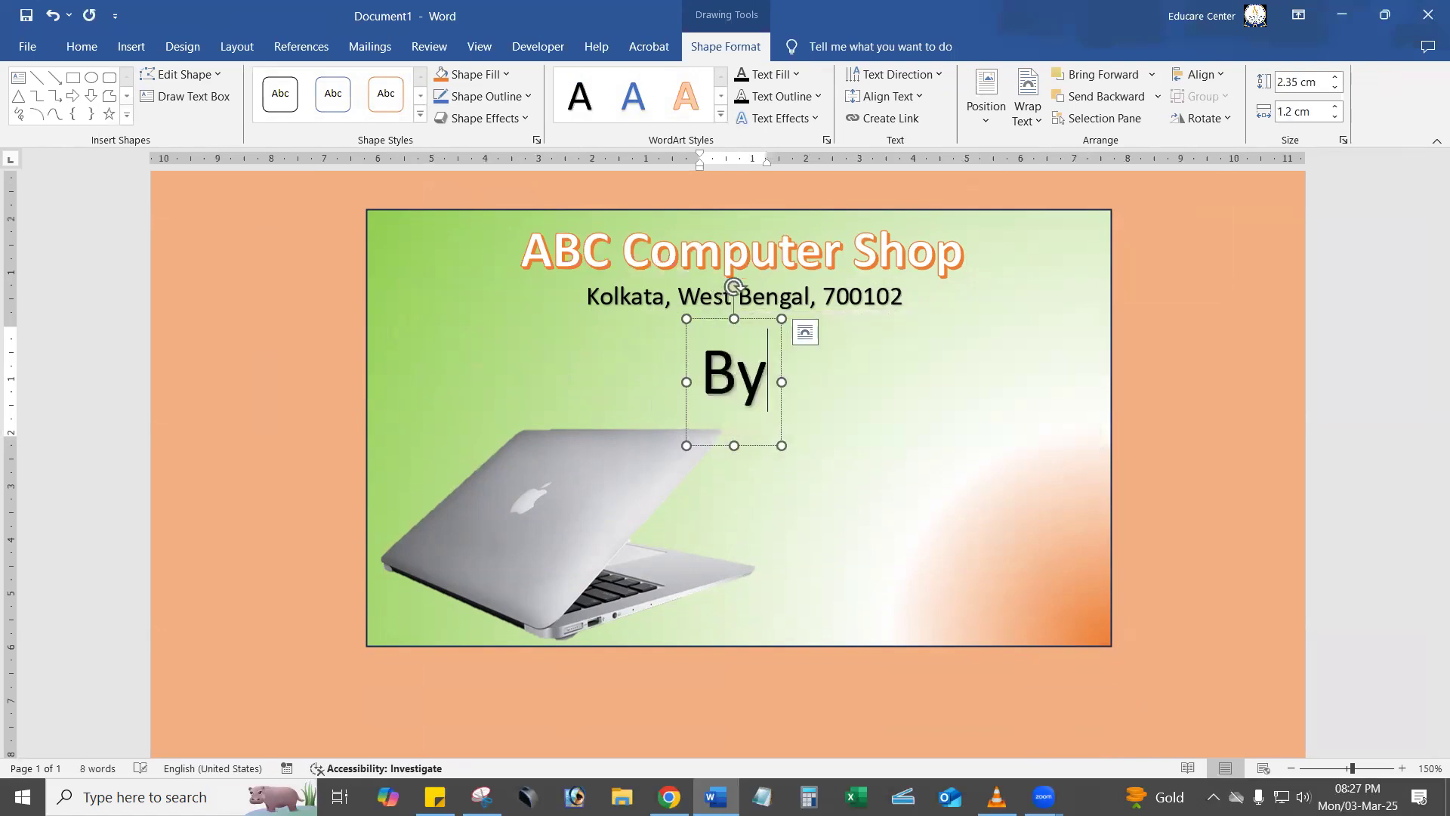
text(e)
key(BackSpace)
key(BackSpace)
key(BackSpace)
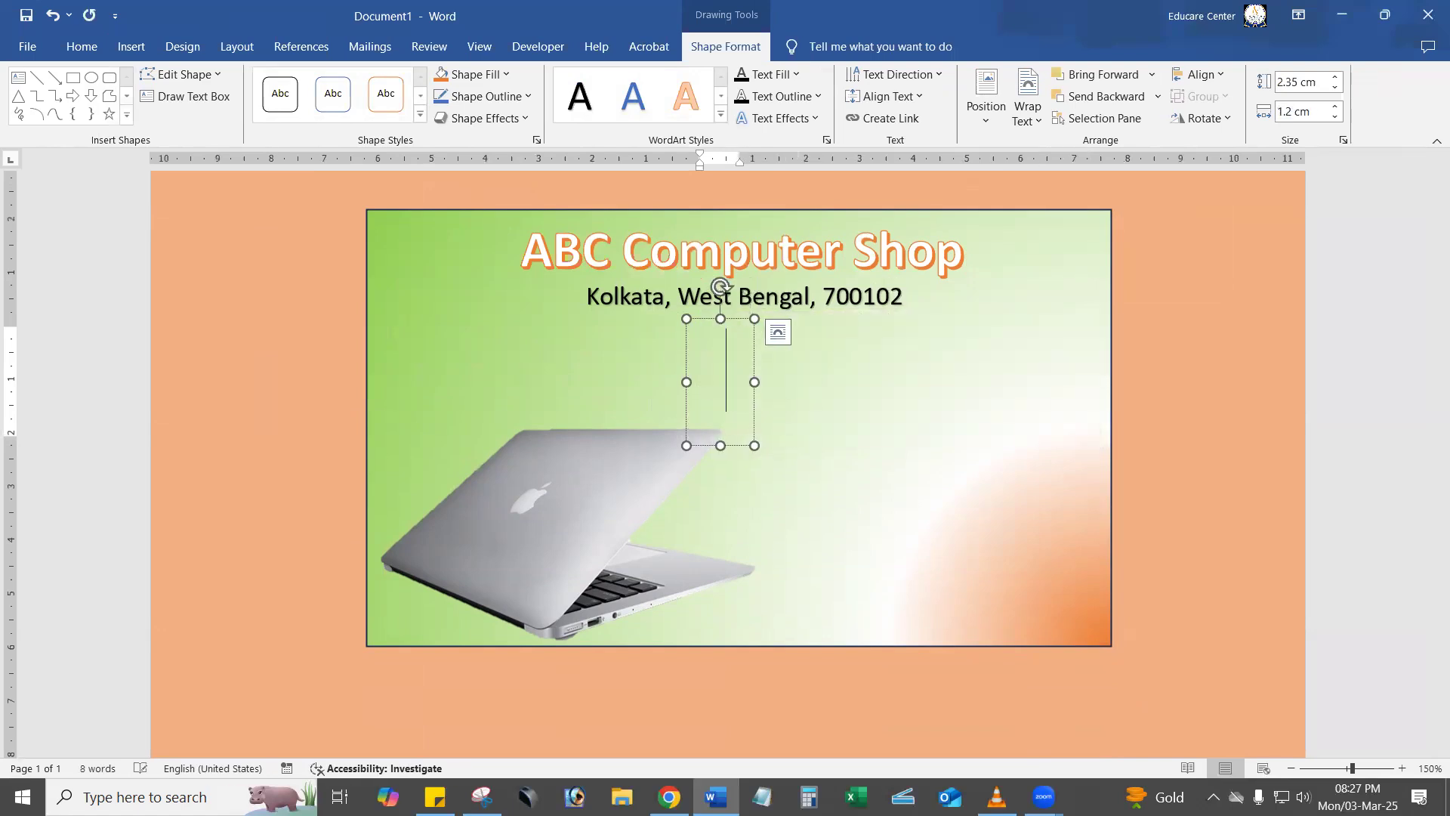
text(Buy)
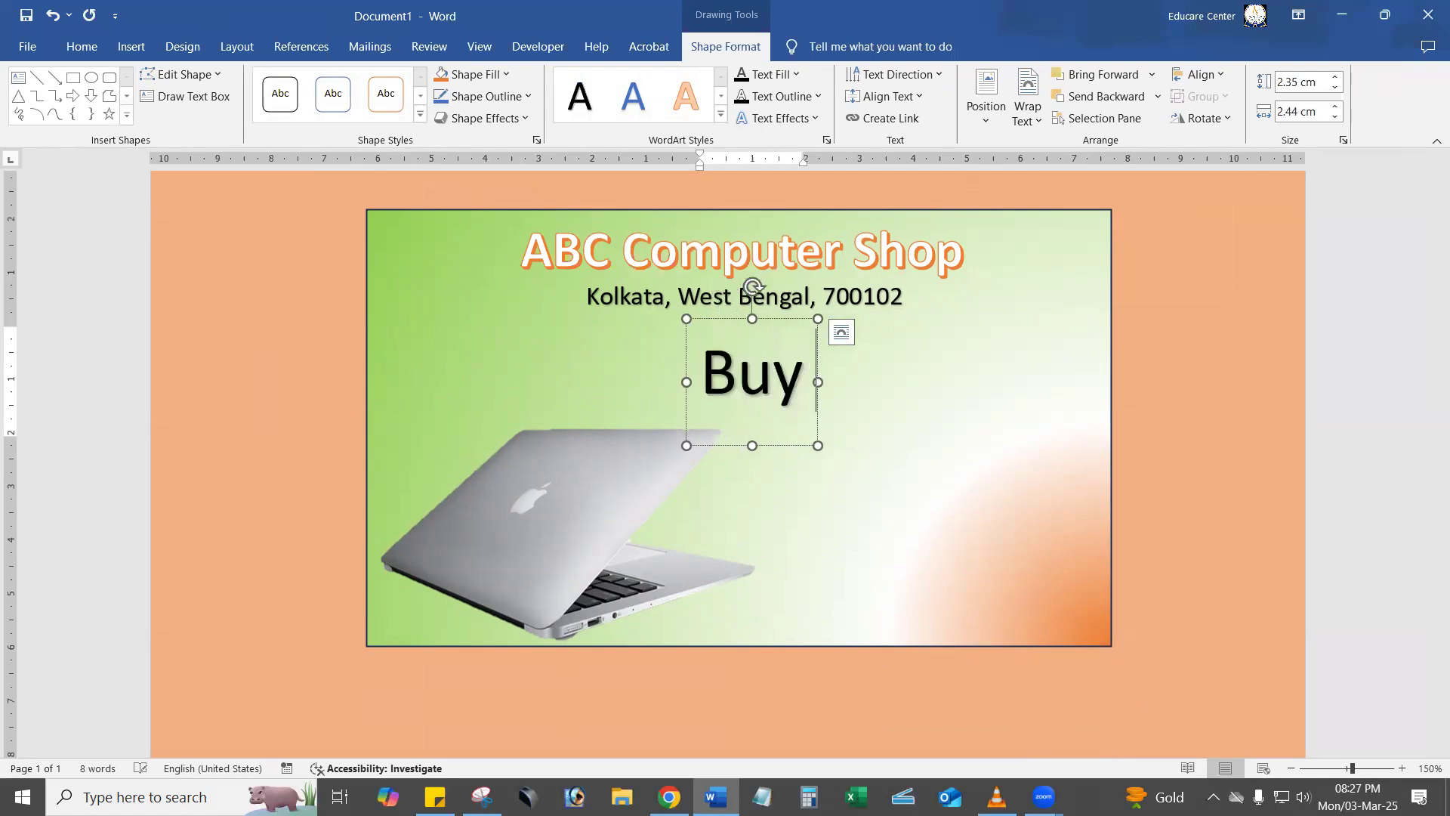
text( 1)
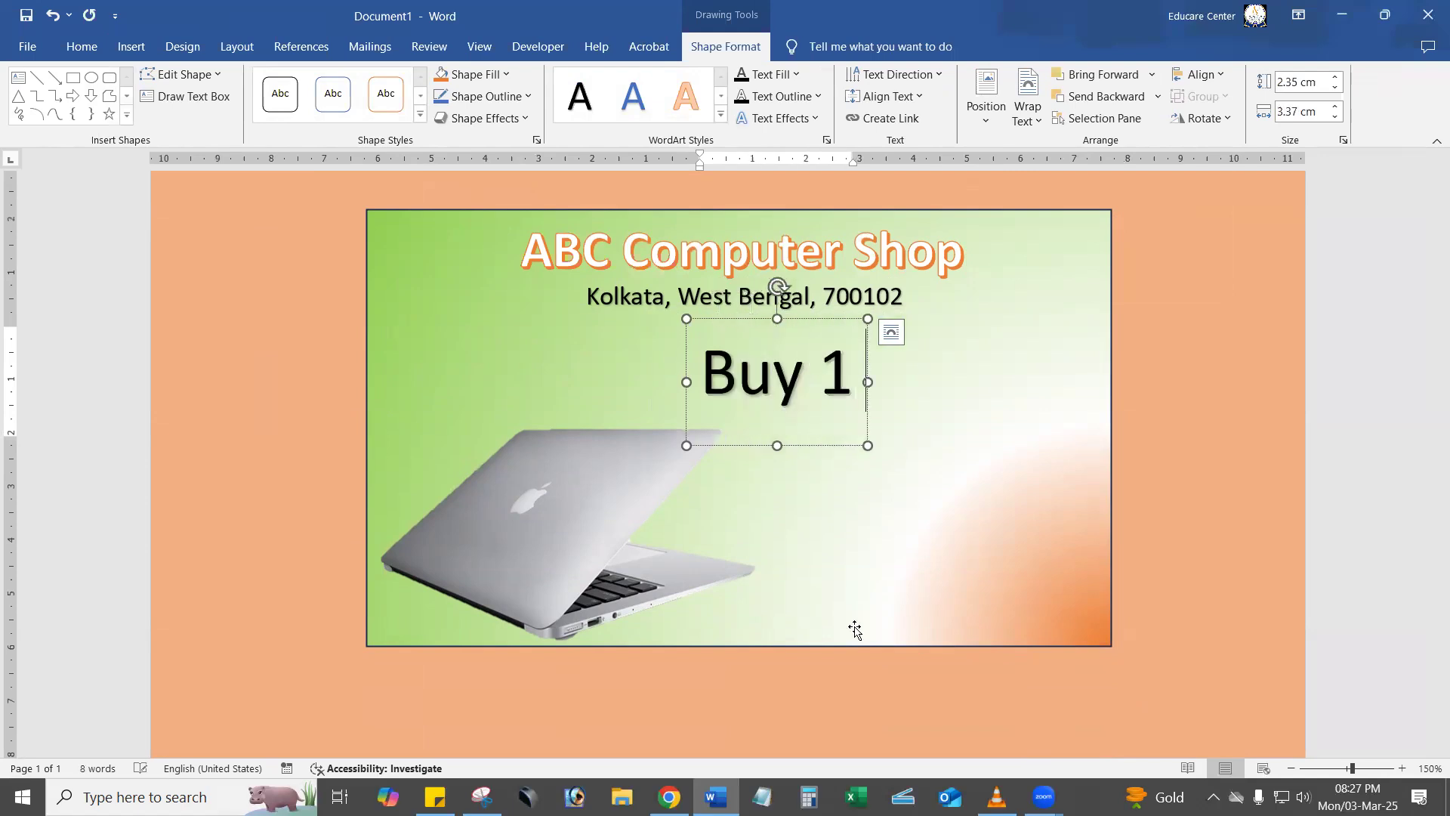
text( Get 1)
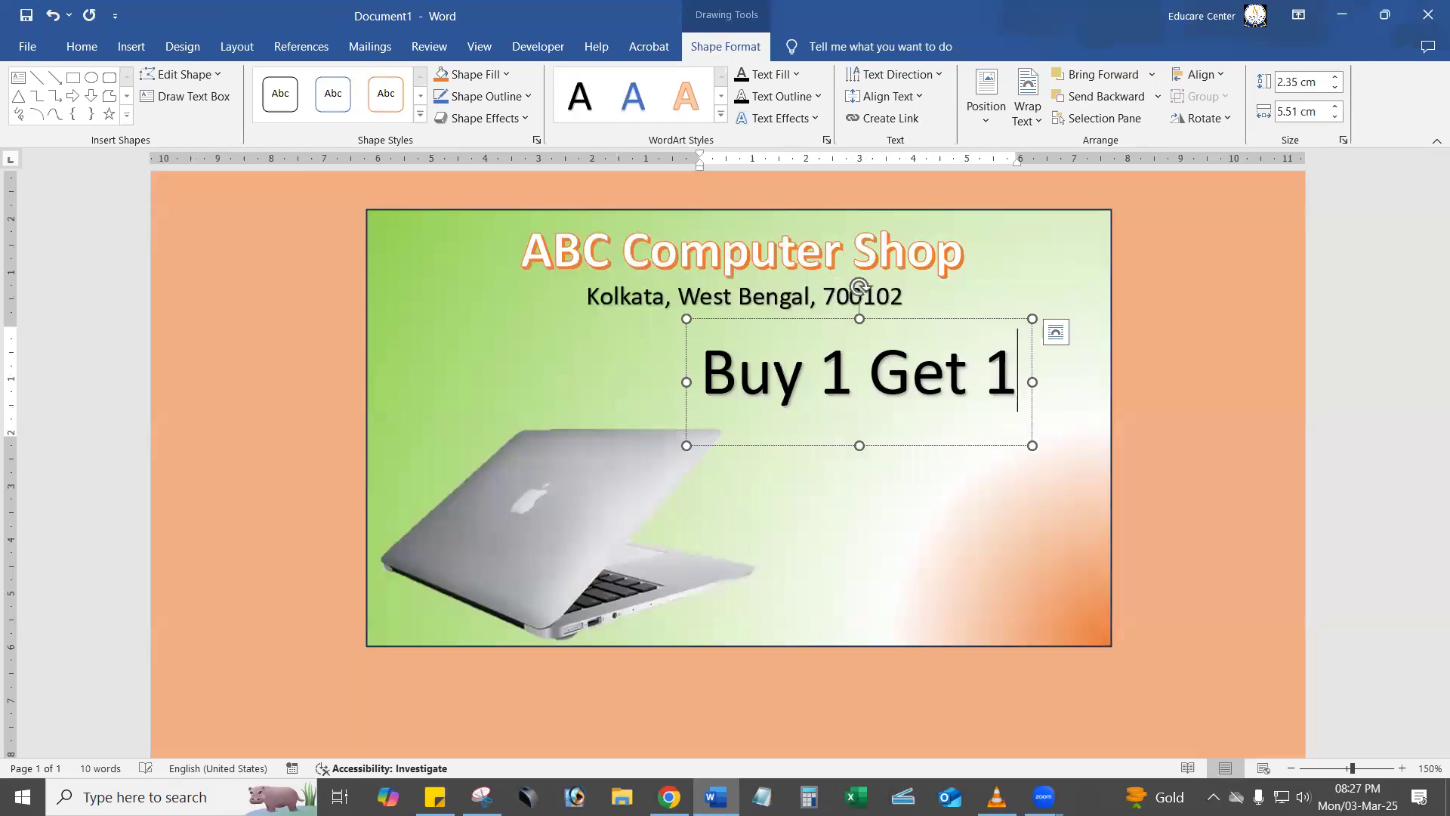
text( Fee)
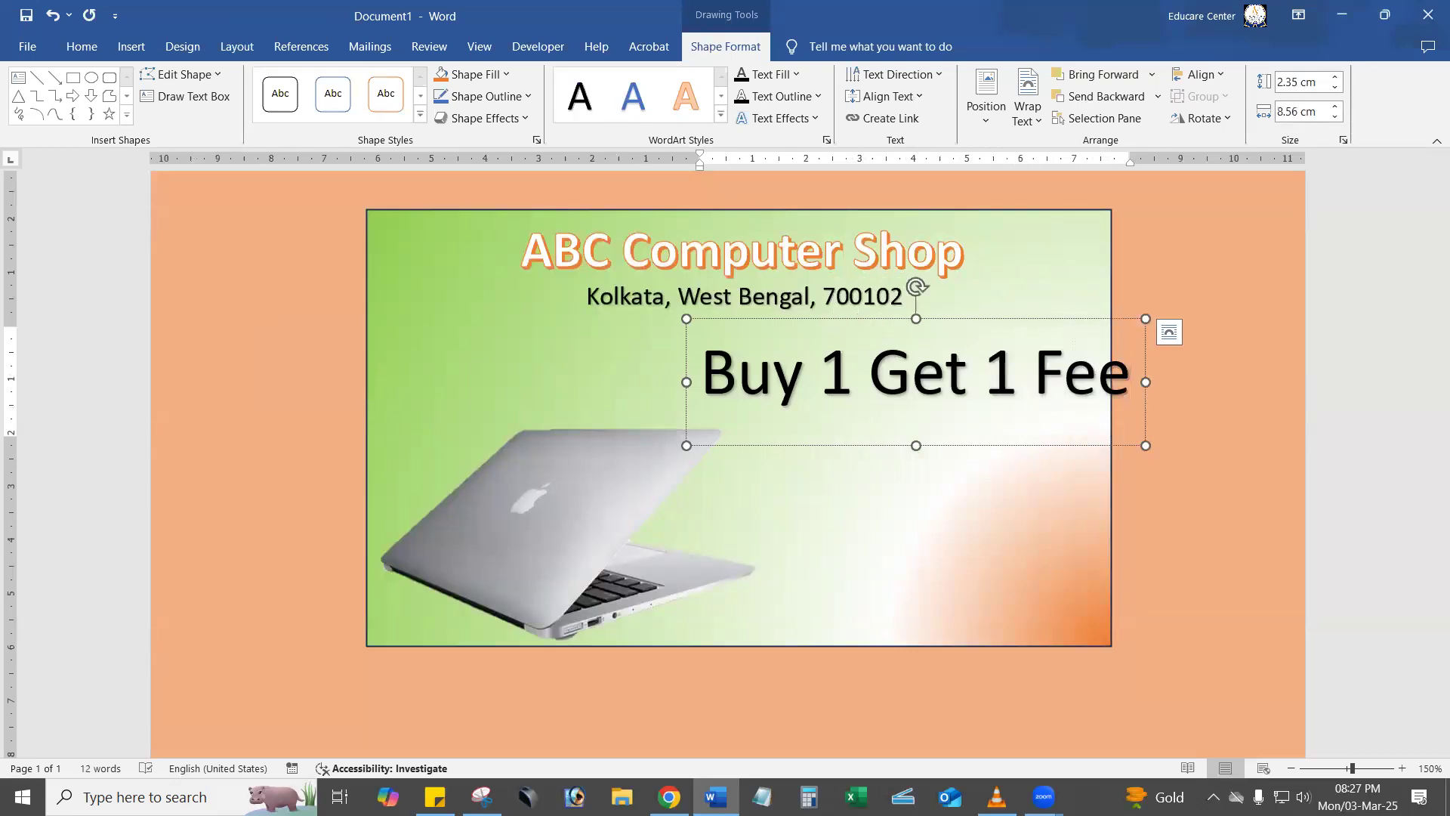
key(Left)
key(Left)
text(s)
key(BackSpace)
text(r)
Reduce the "Buy 1 Get 1 Free" WordArt's font size to 24.
click(1090, 451)
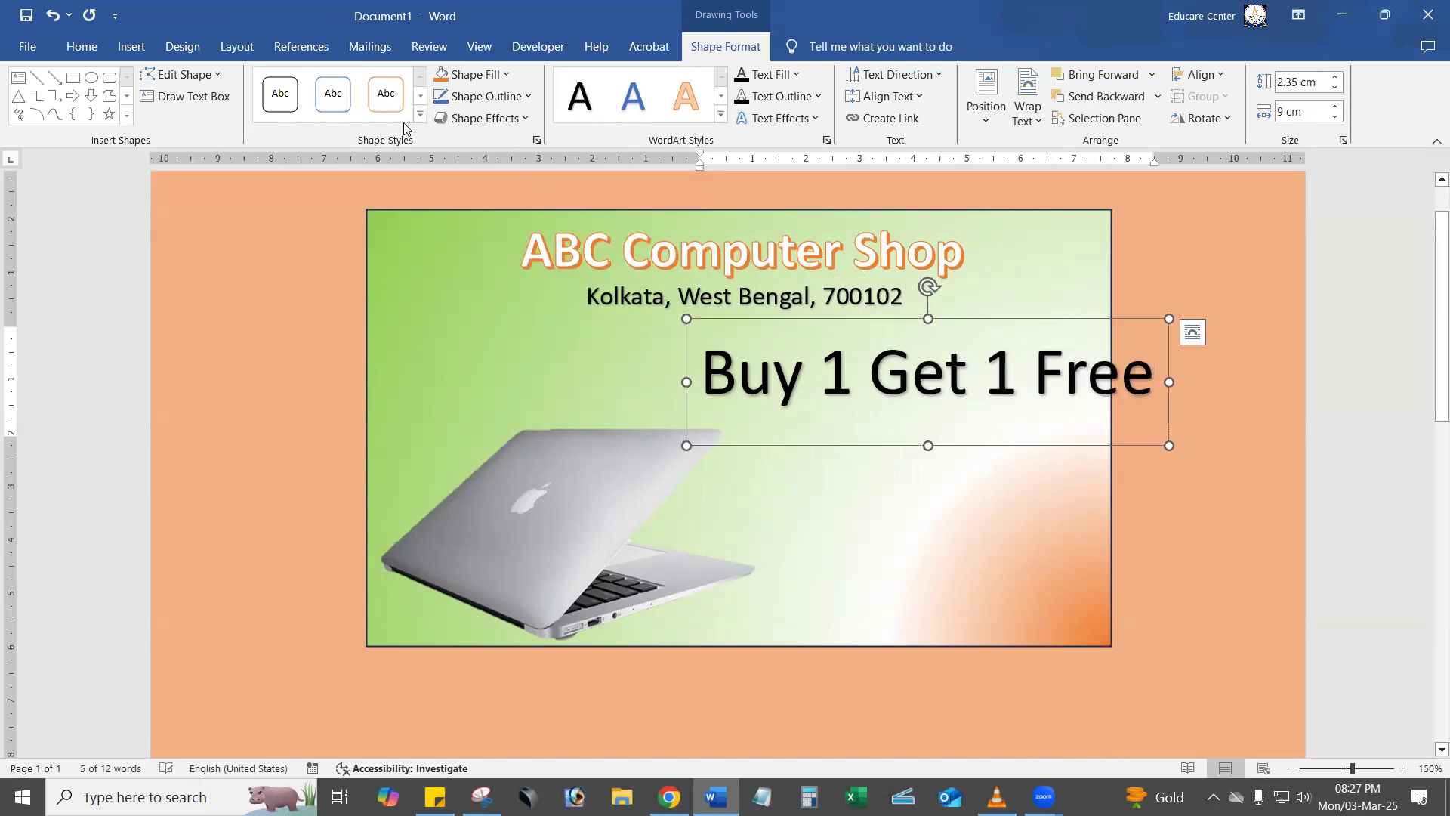
click(82, 46)
click(347, 82)
click(348, 81)
click(347, 82)
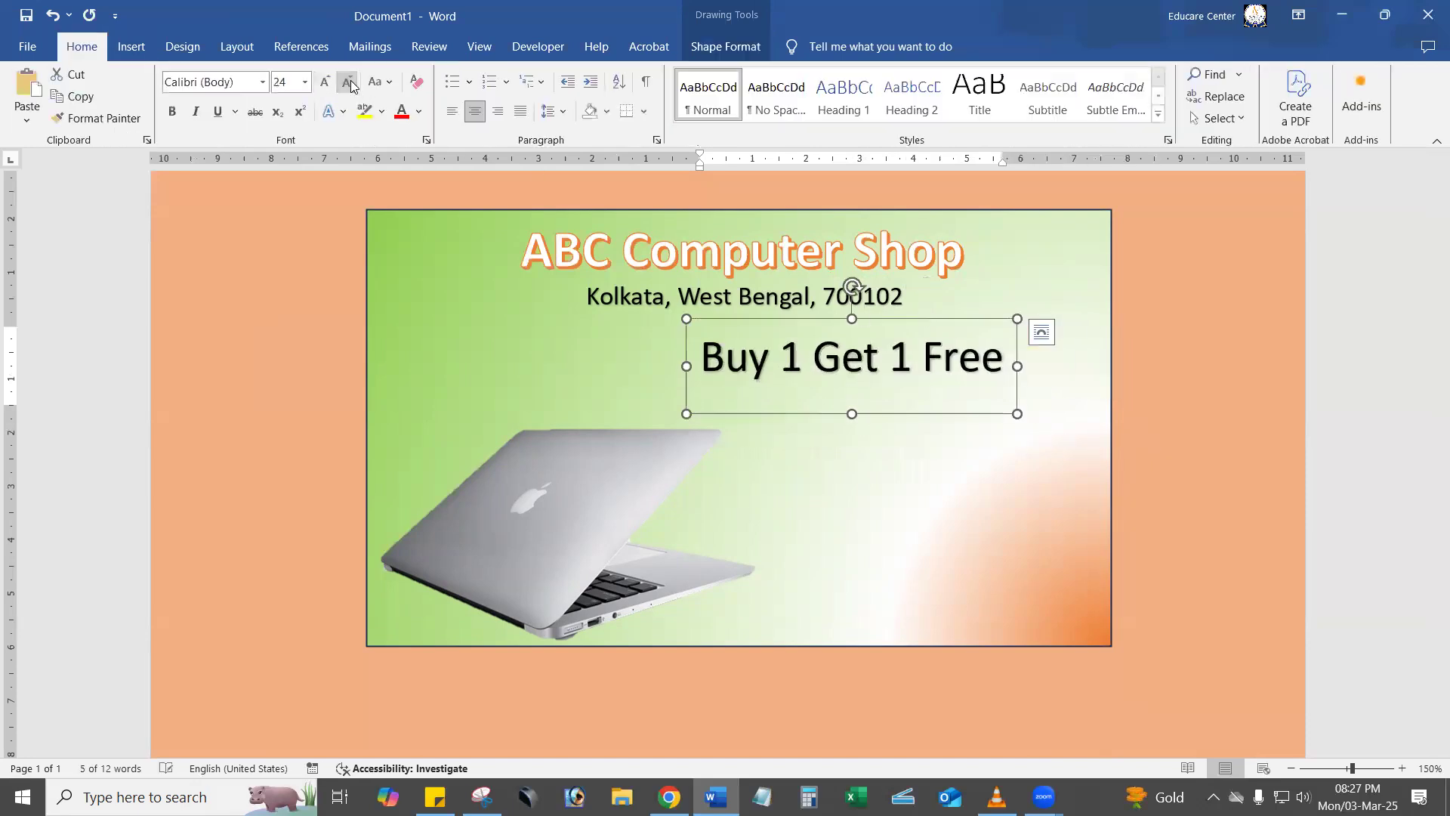
Add a check mark bullet to the "Buy 1 Get 1 Free" text and reduce the gap between bullet and text.
drag(700, 364, 1016, 370)
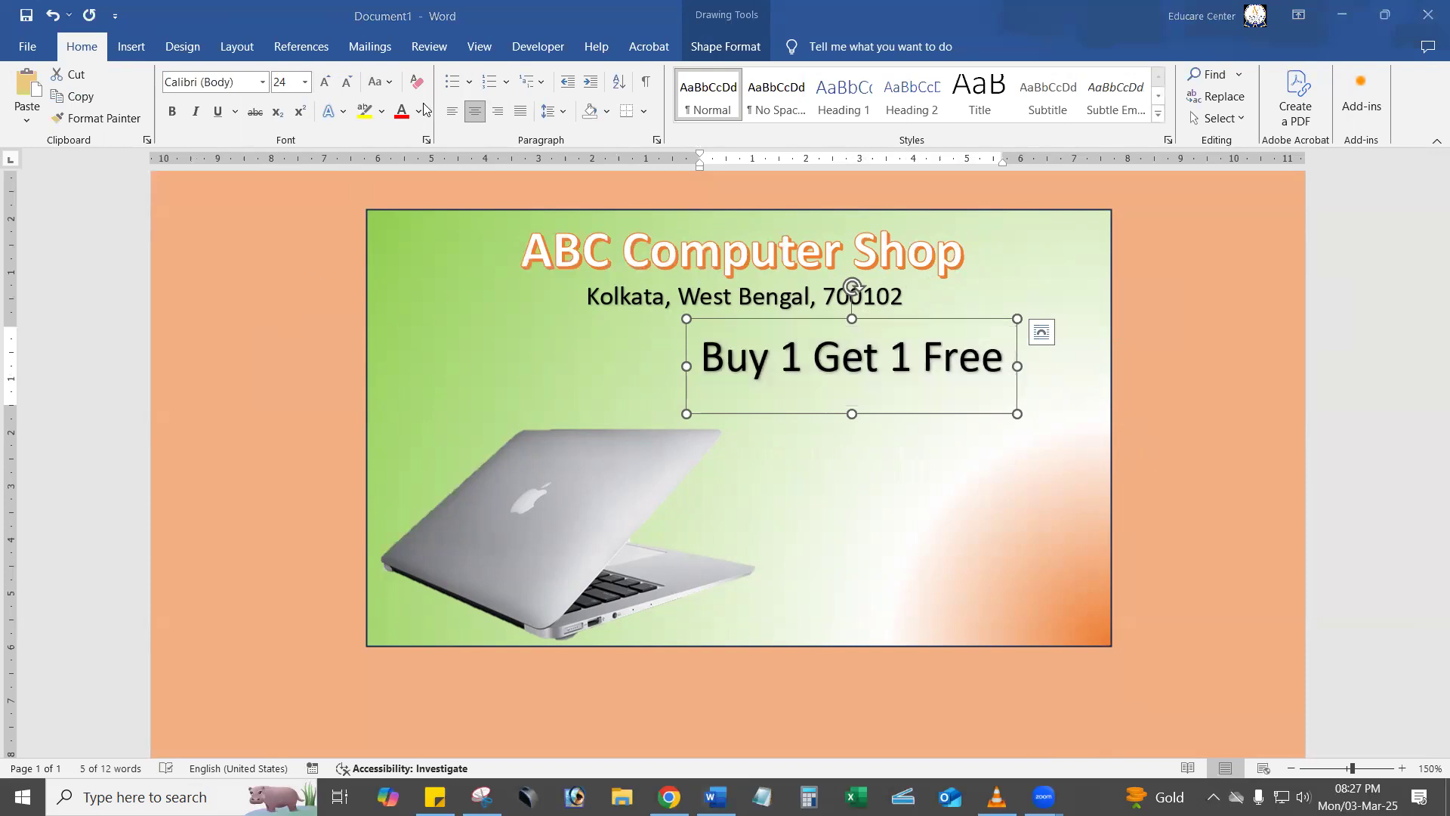
mouse_move(251, 371)
mouse_down()
mouse_move(404, 113)
mouse_move(444, 84)
mouse_up()
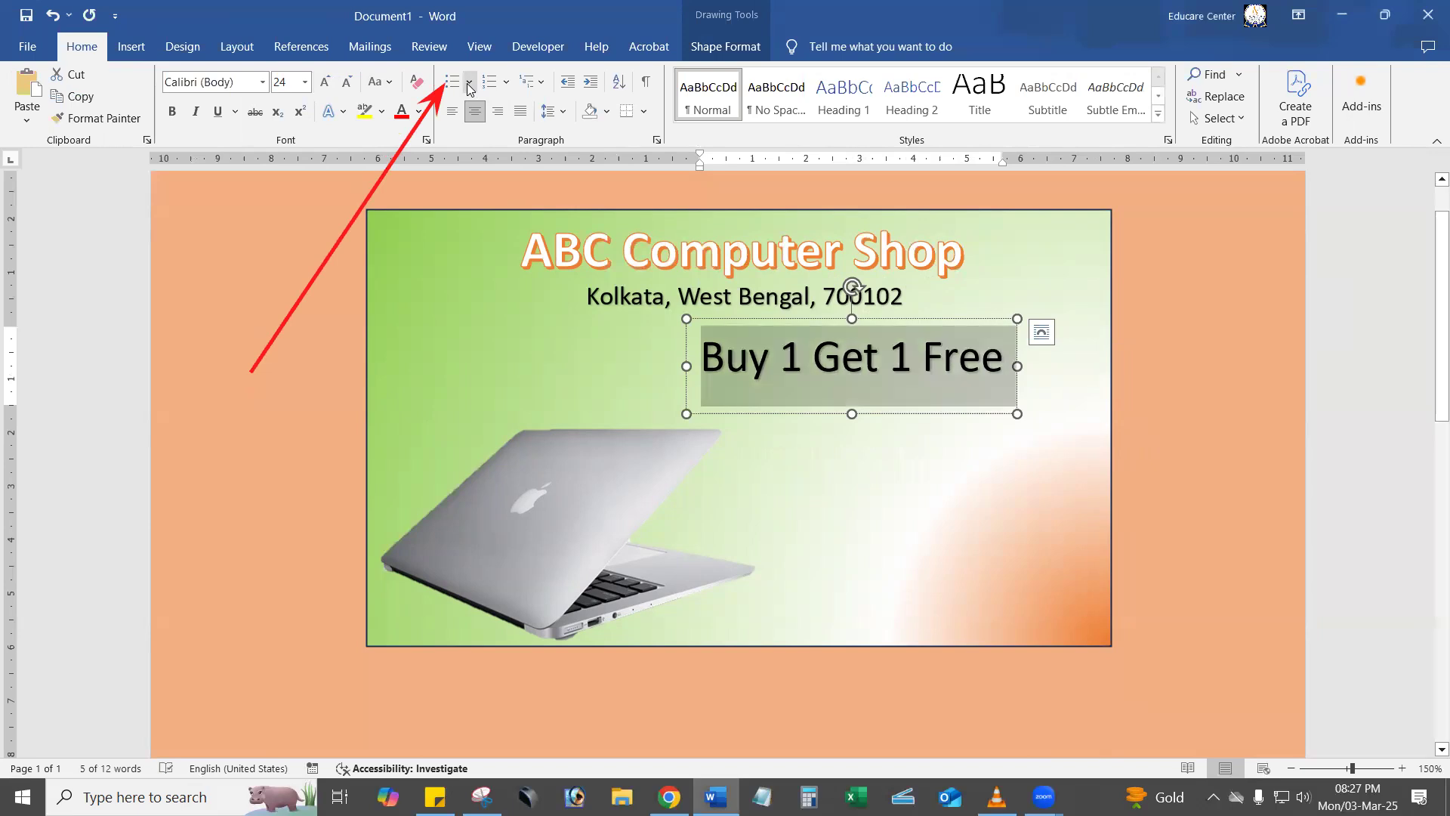
click(468, 83)
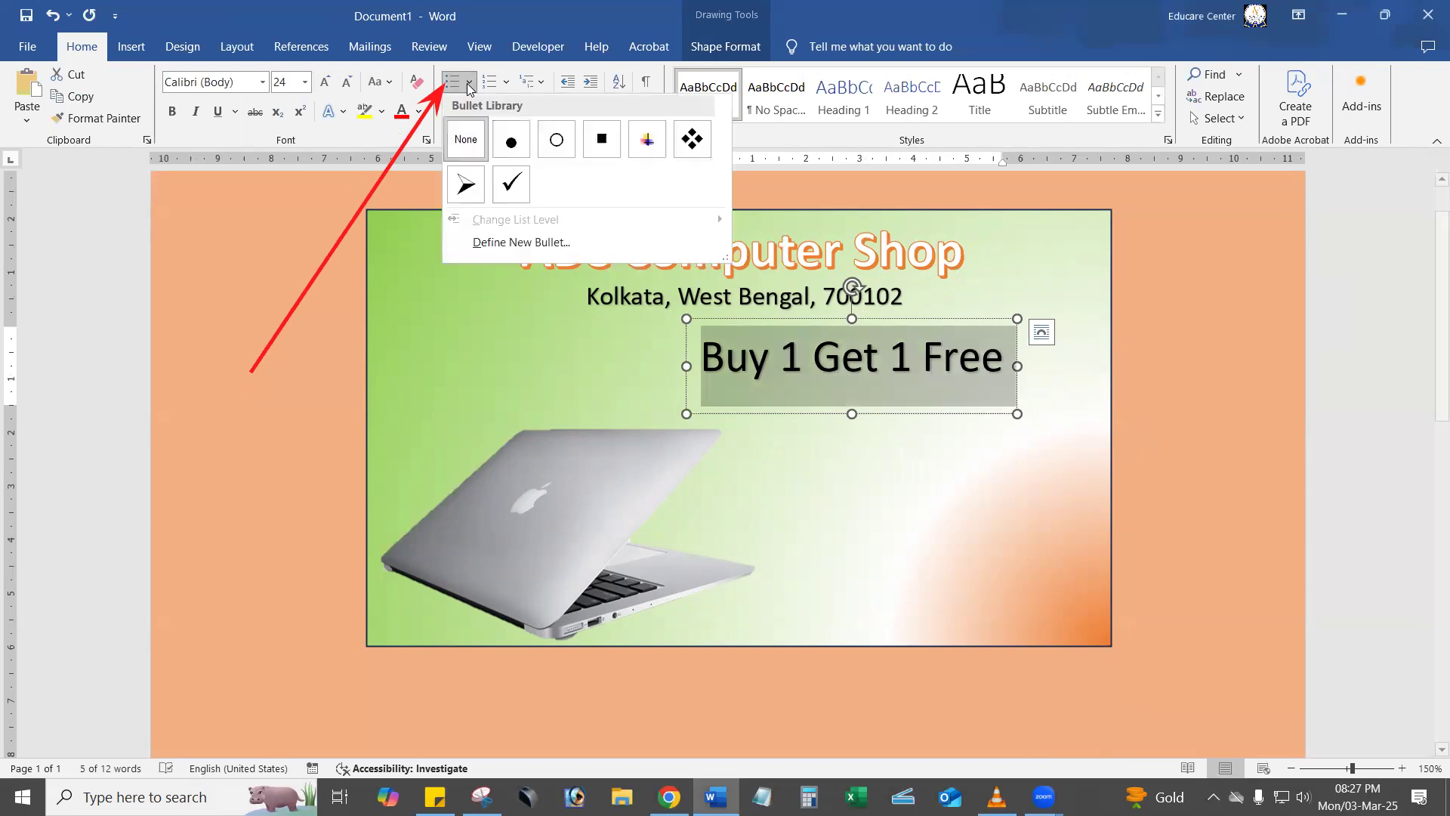
click(510, 188)
drag(768, 165, 779, 164)
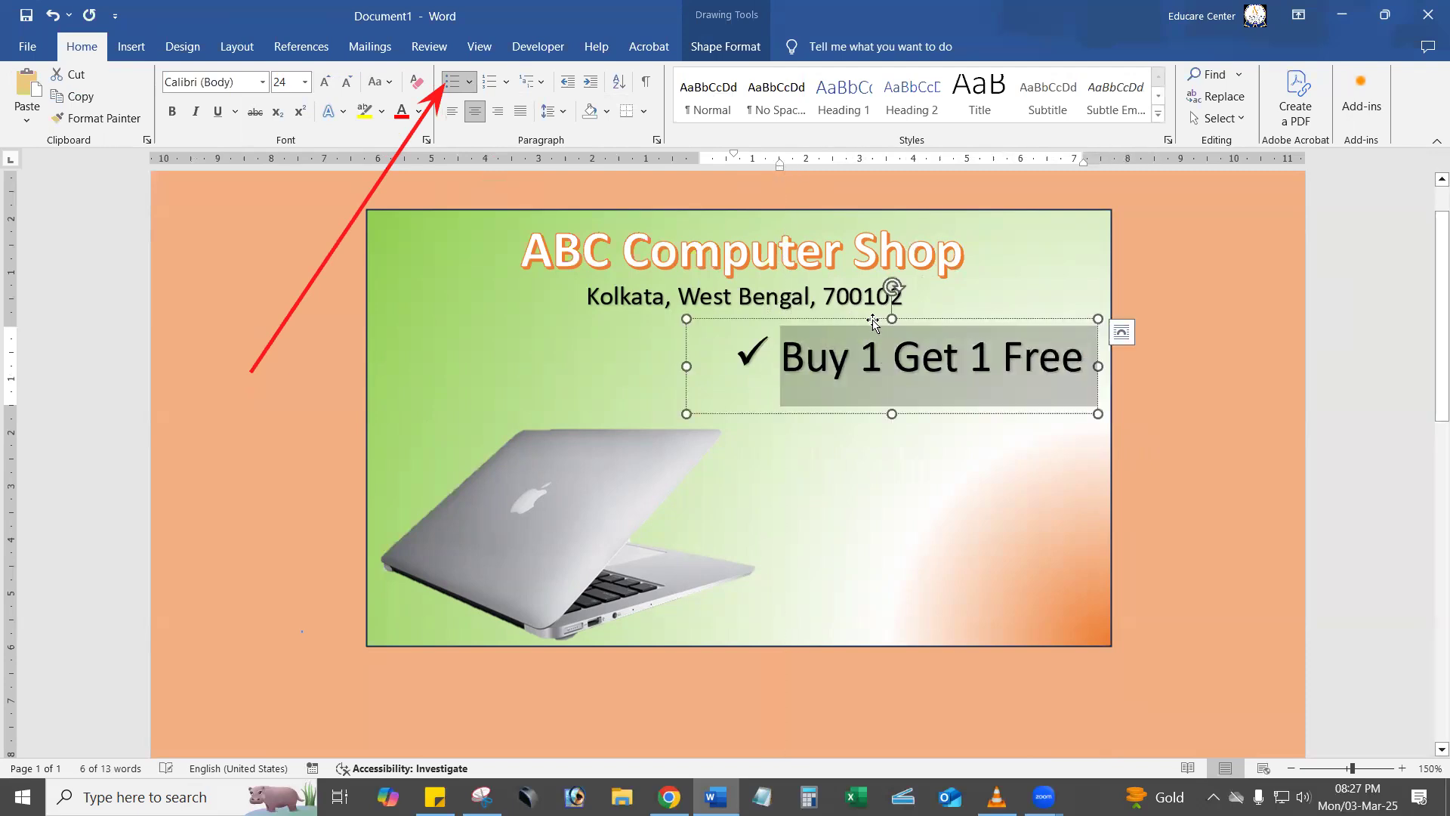
Format the bulleted offer text in red at size 16 and move its box to the banner's right side, clear of the laptop.
drag(835, 321, 815, 328)
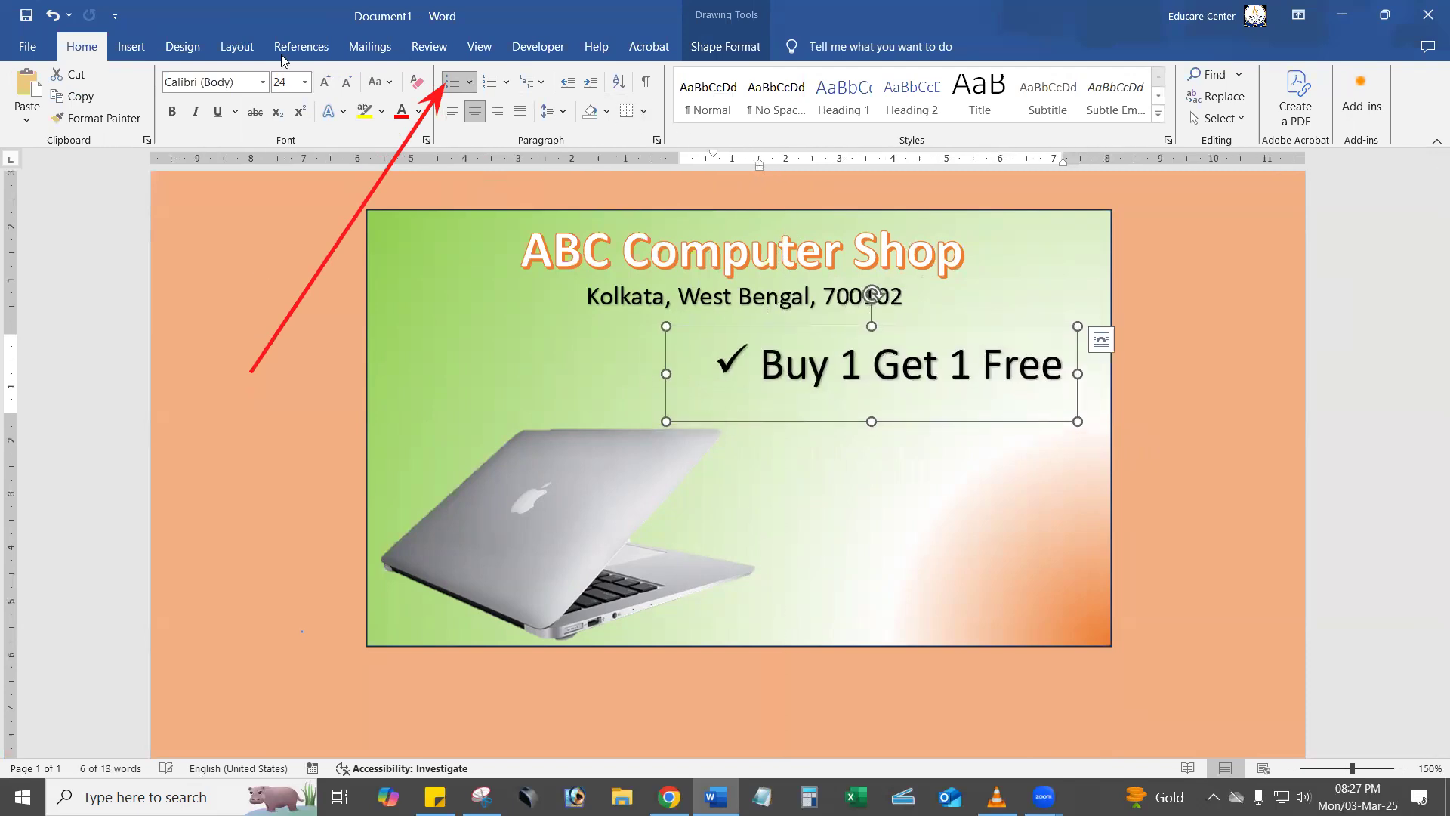
click(346, 81)
click(346, 81)
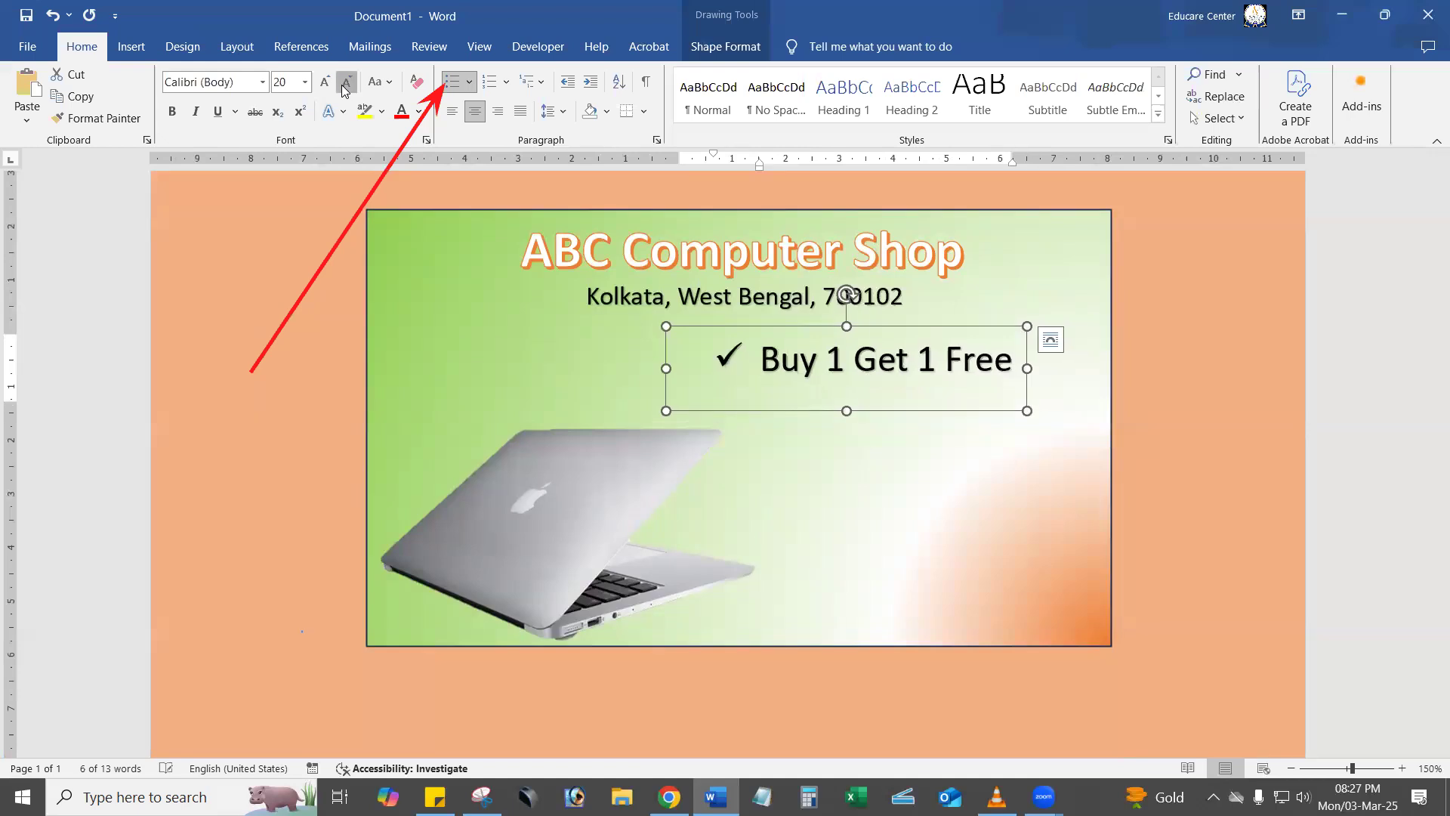
click(346, 81)
click(346, 80)
drag(839, 402, 928, 427)
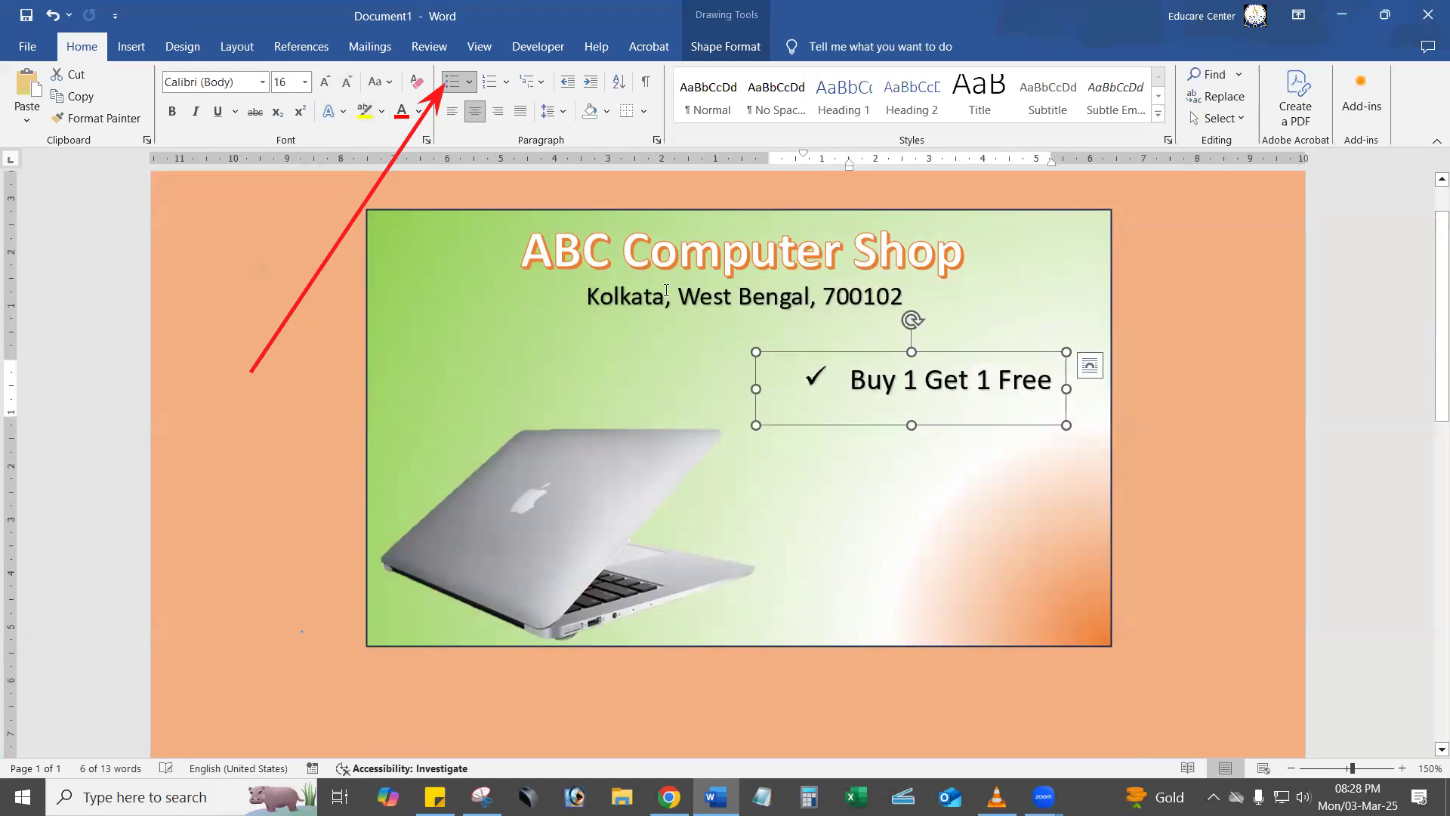
click(419, 112)
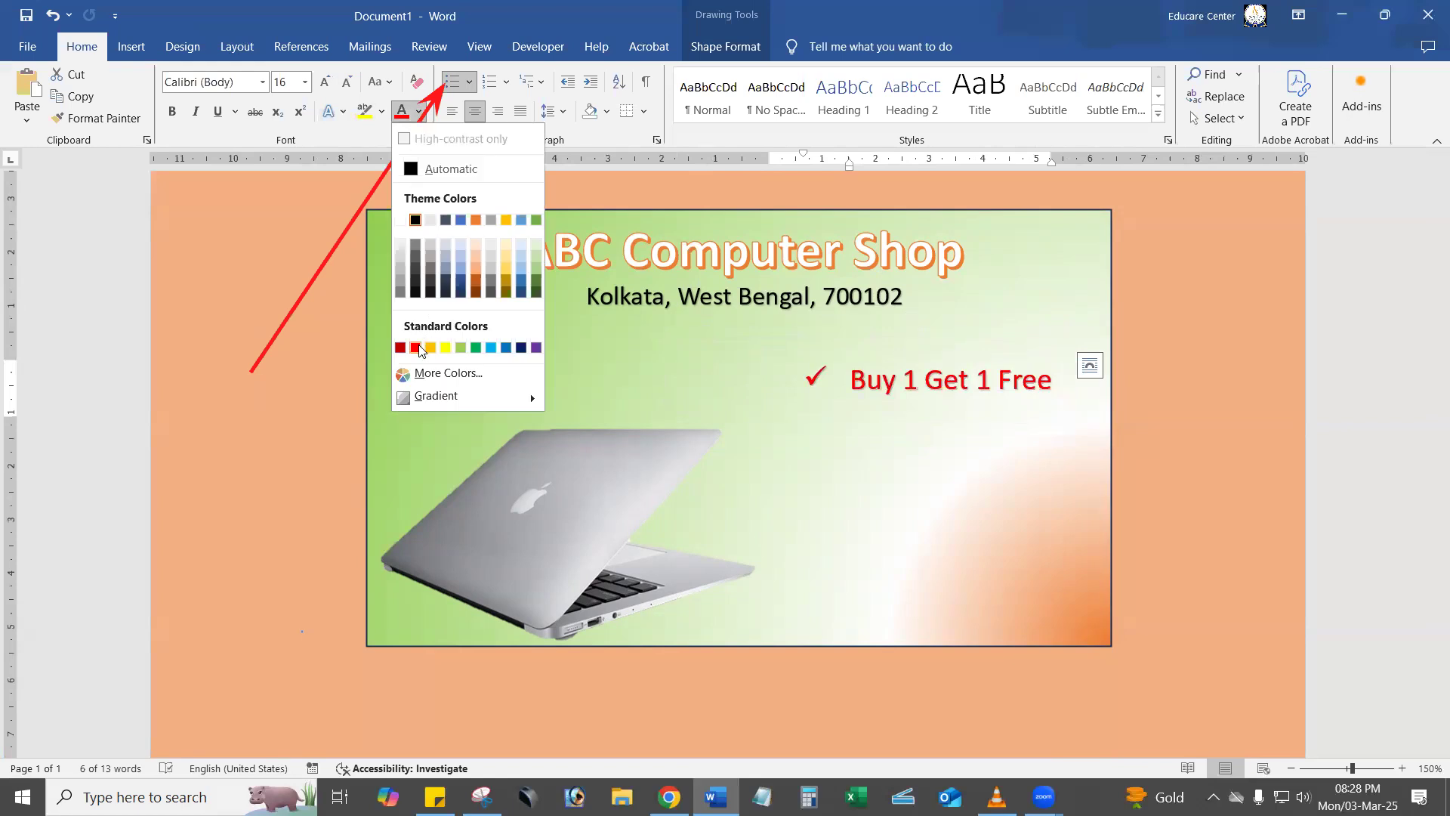
click(417, 347)
Add a second, left-aligned check mark bullet below "Buy 1 Get 1 Free" and start its text with "25 % Dis".
click(1050, 385)
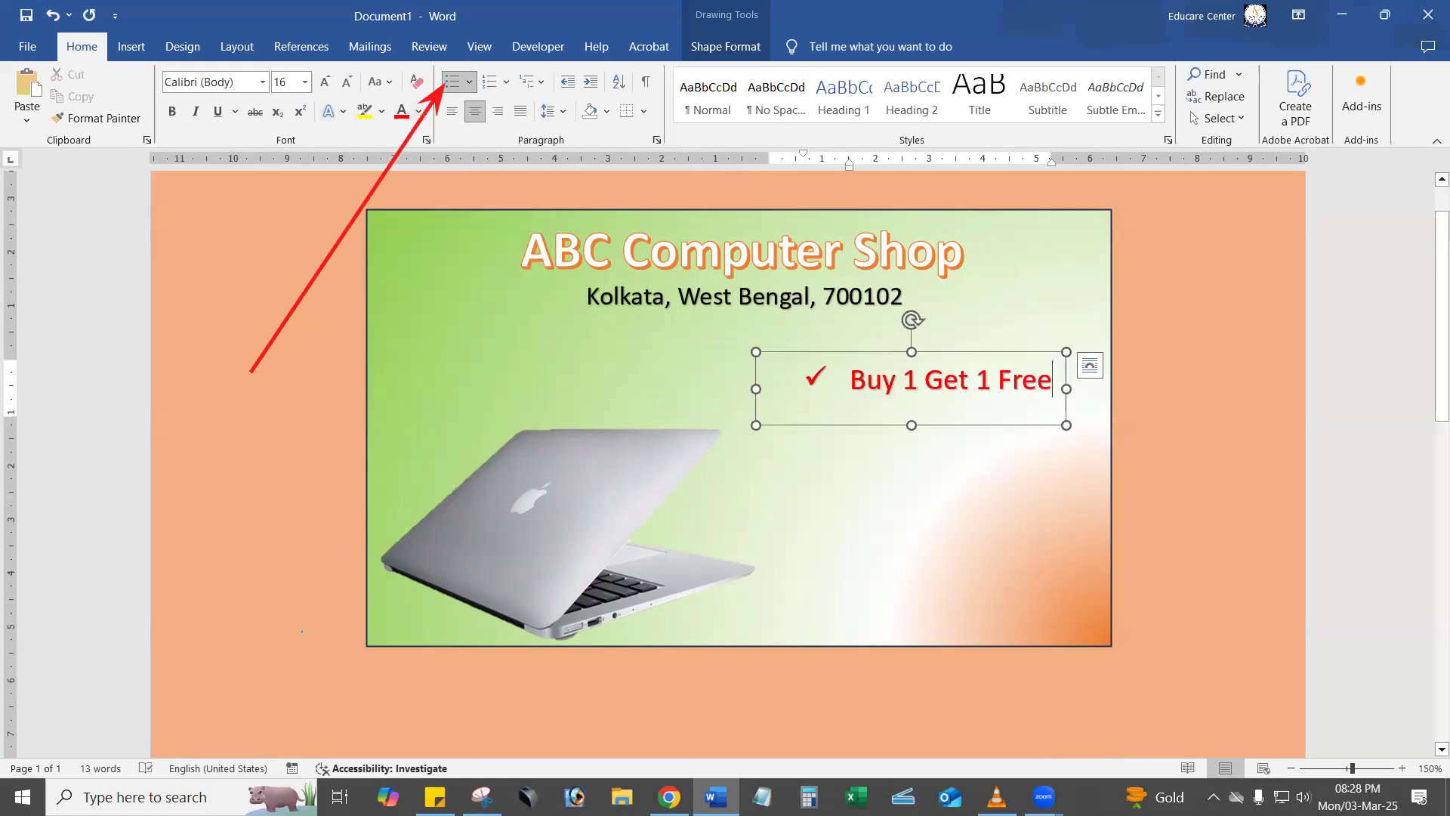
key(Return)
click(456, 113)
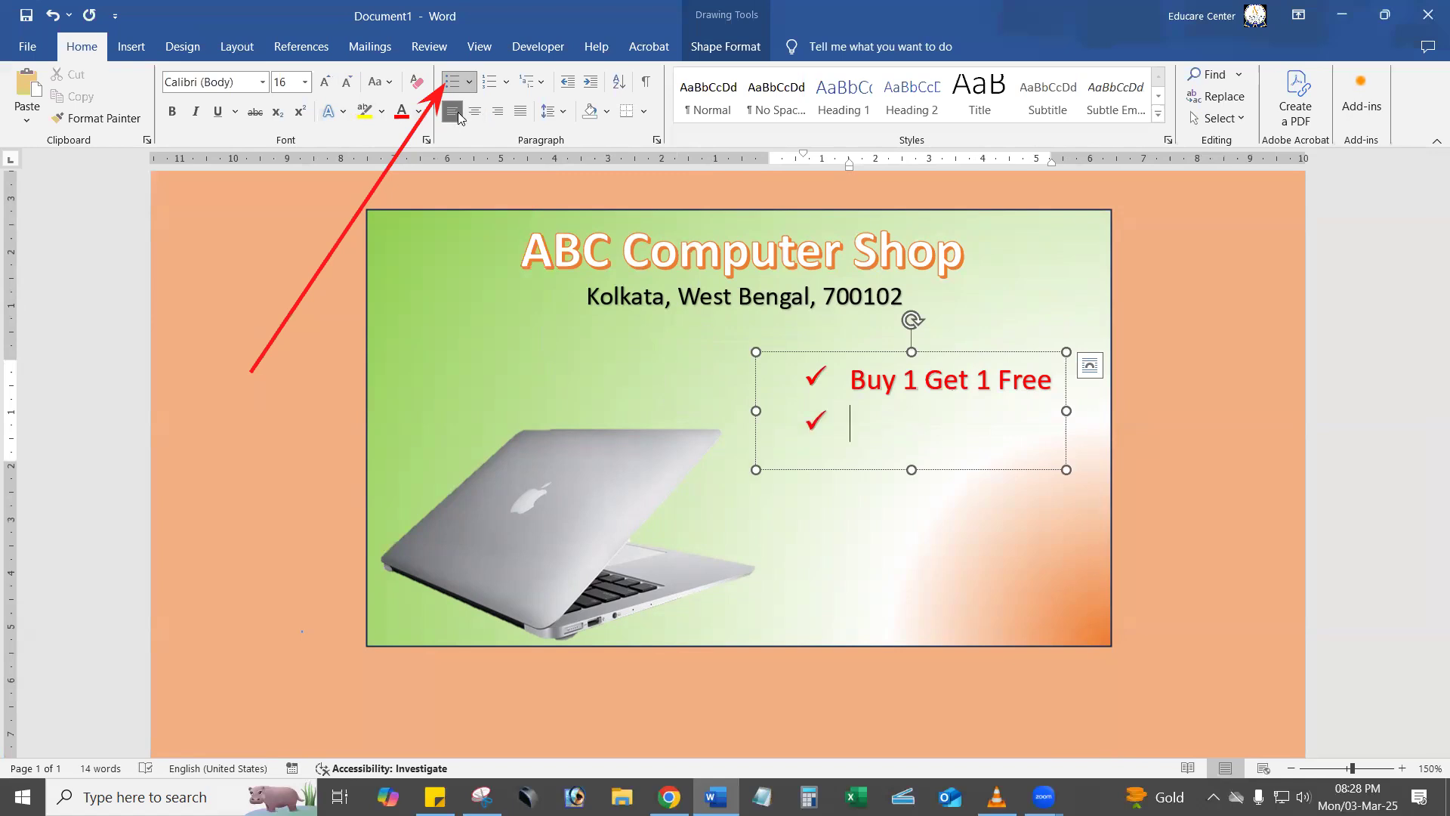
text(25 % Dis)
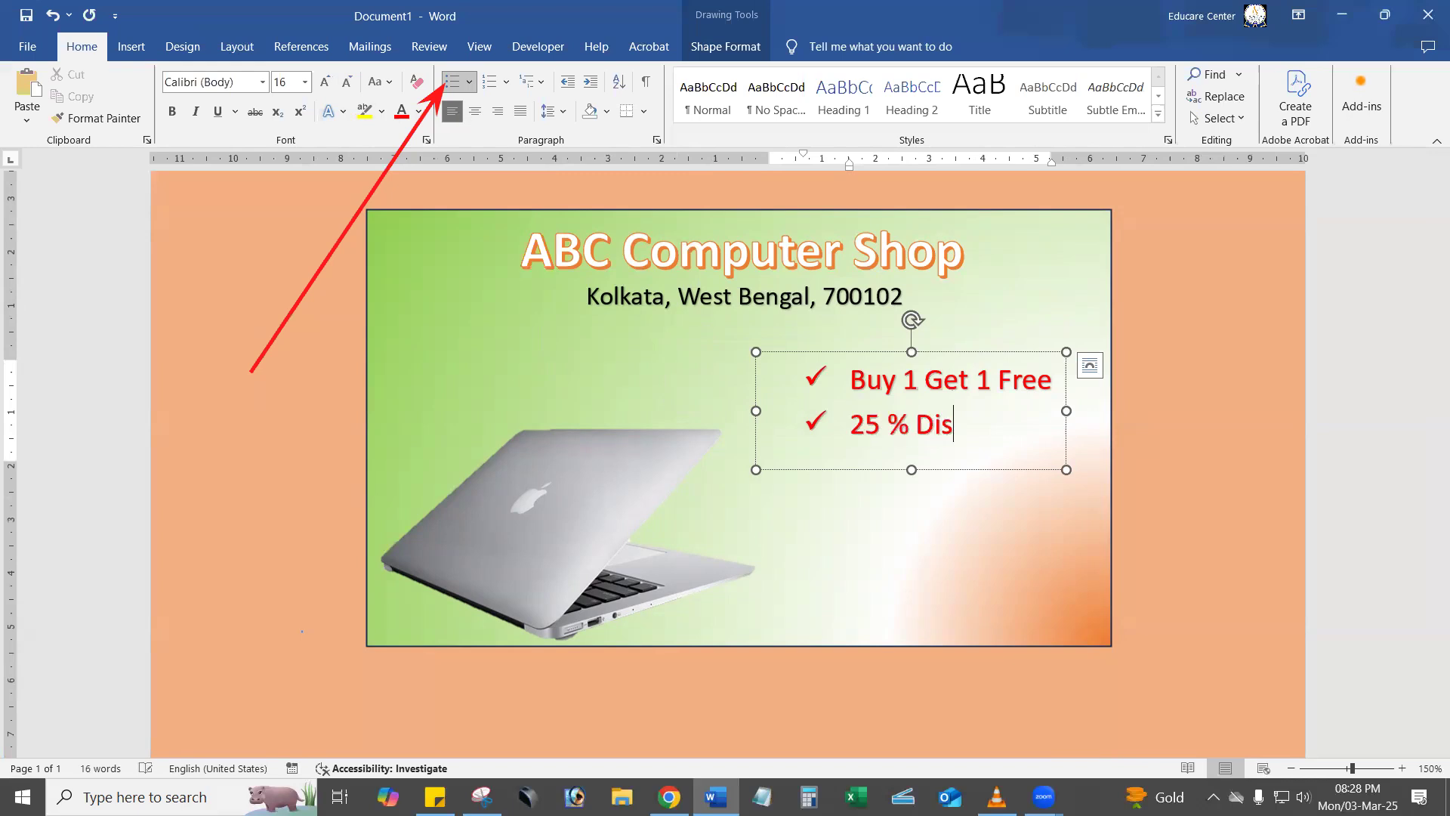
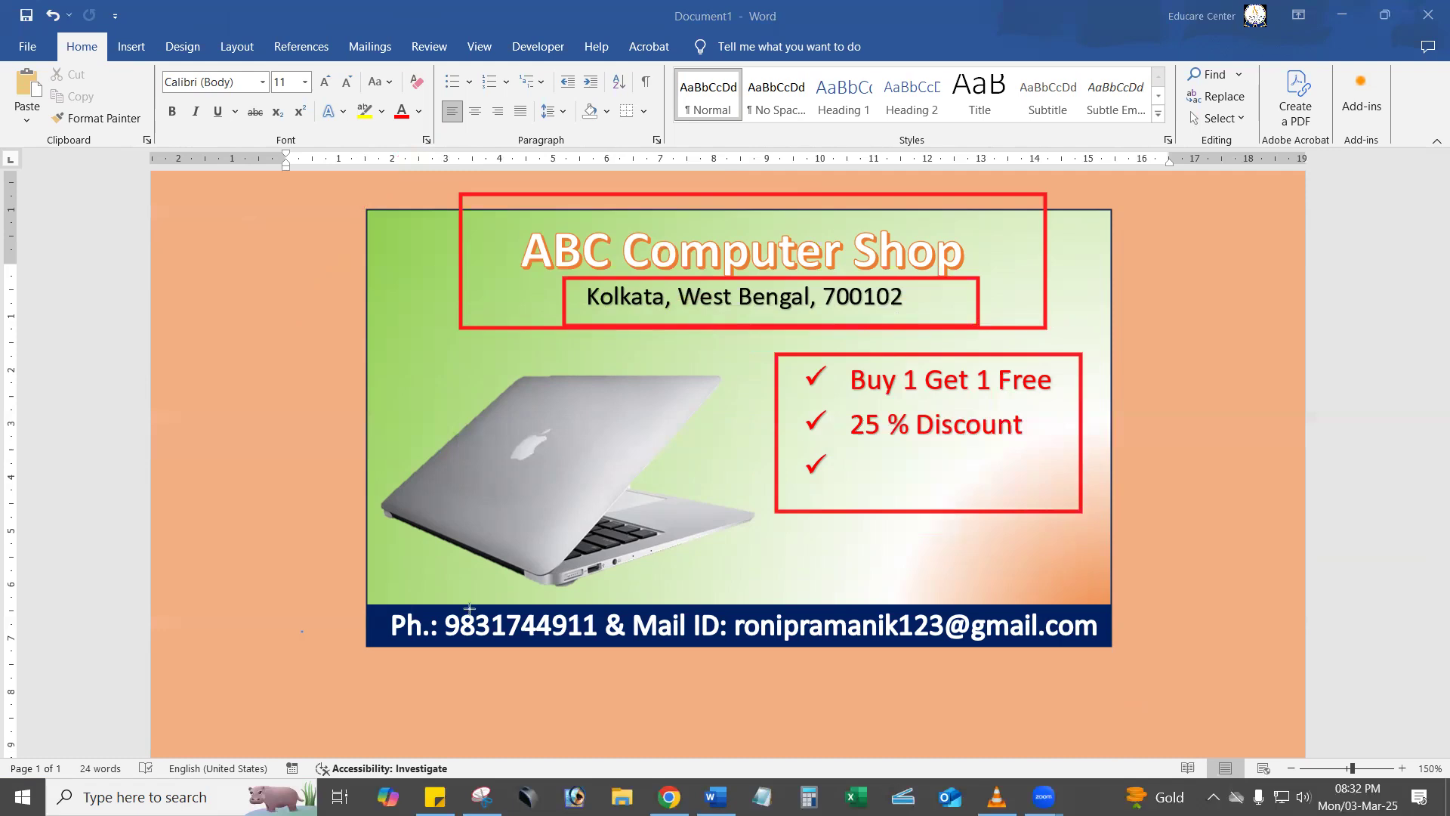
drag(345, 594, 1200, 669)
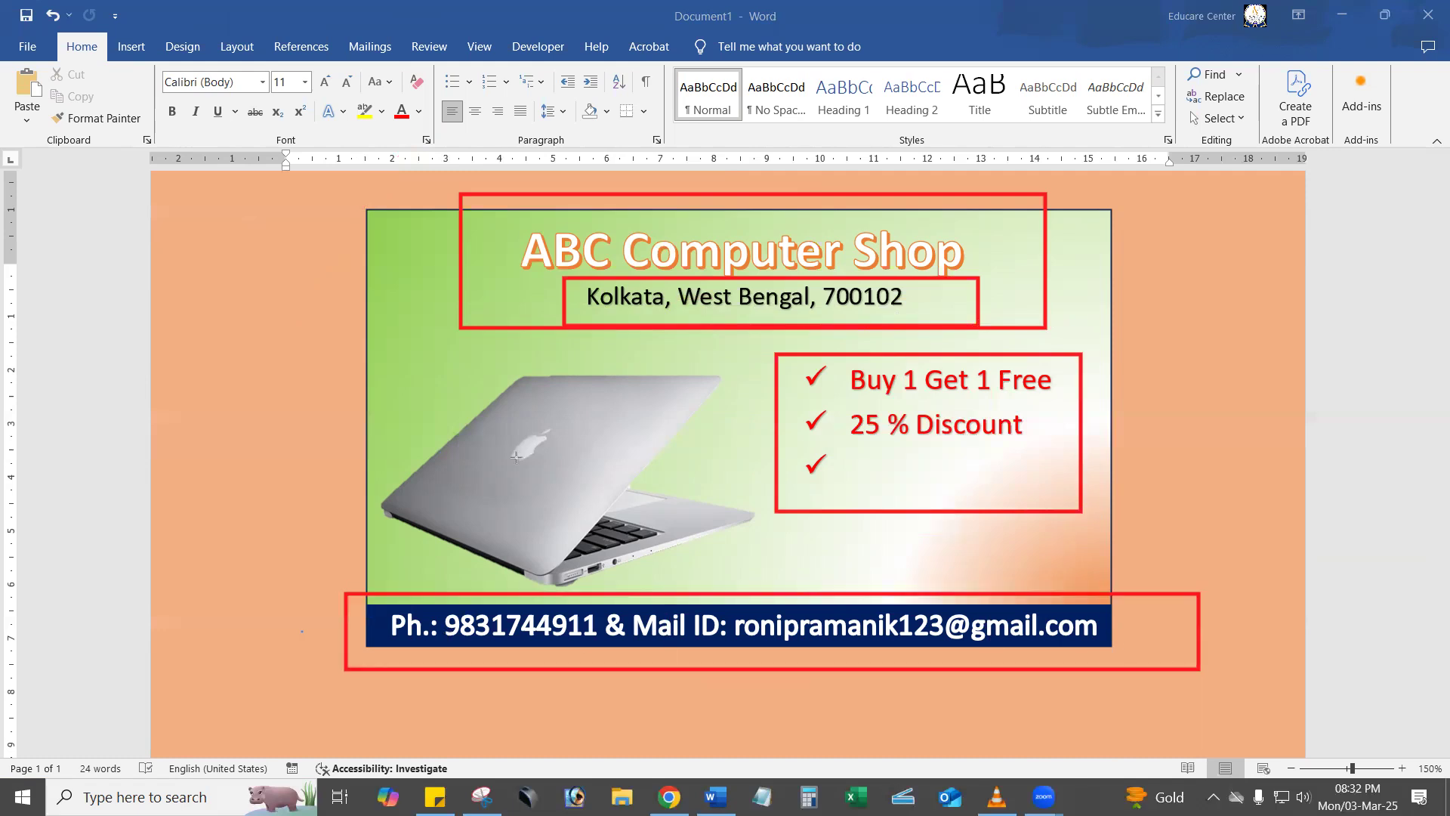
drag(371, 370, 756, 563)
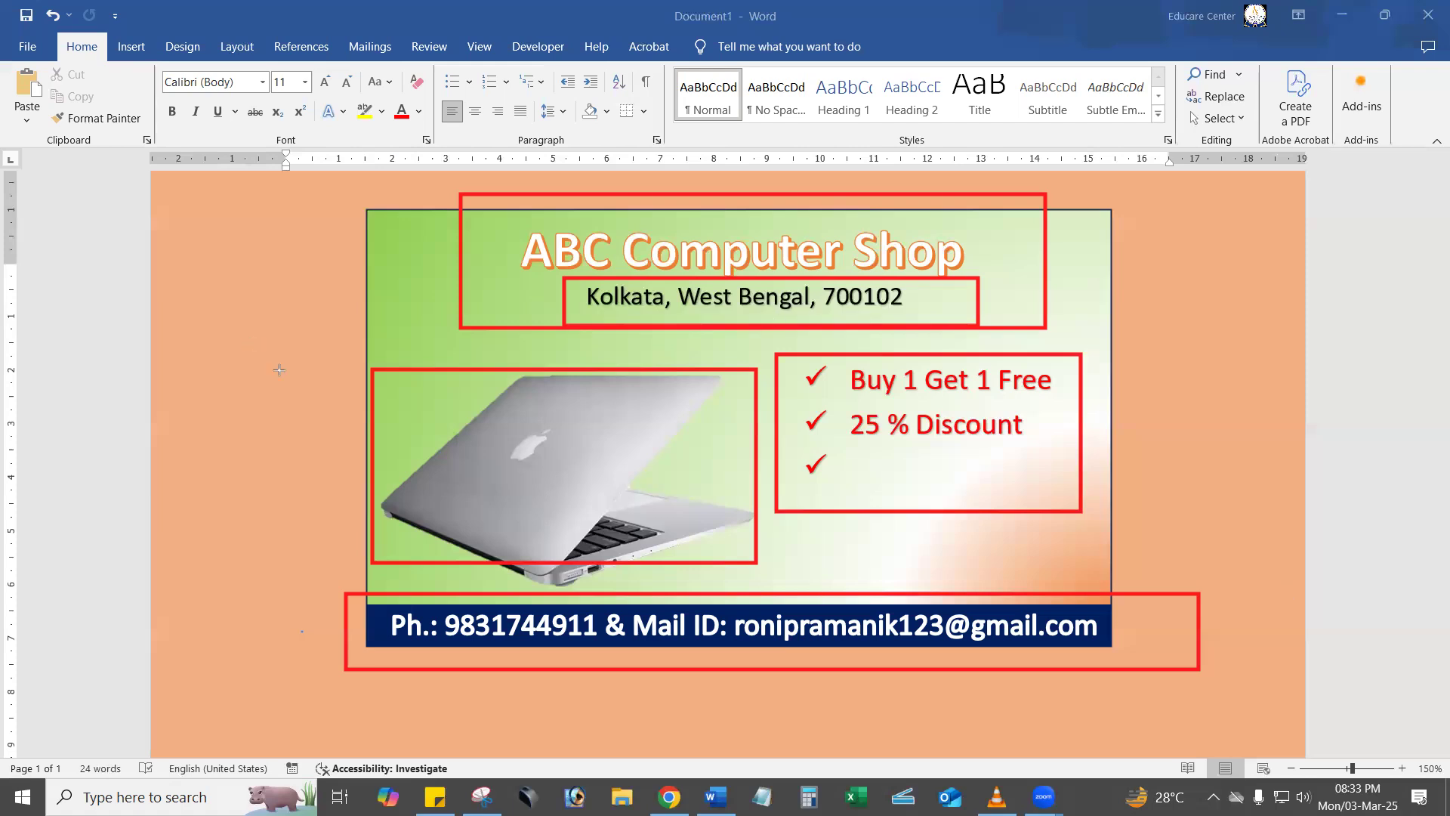
mouse_move(747, 398)
mouse_down()
mouse_move(845, 605)
mouse_move(904, 435)
mouse_up()
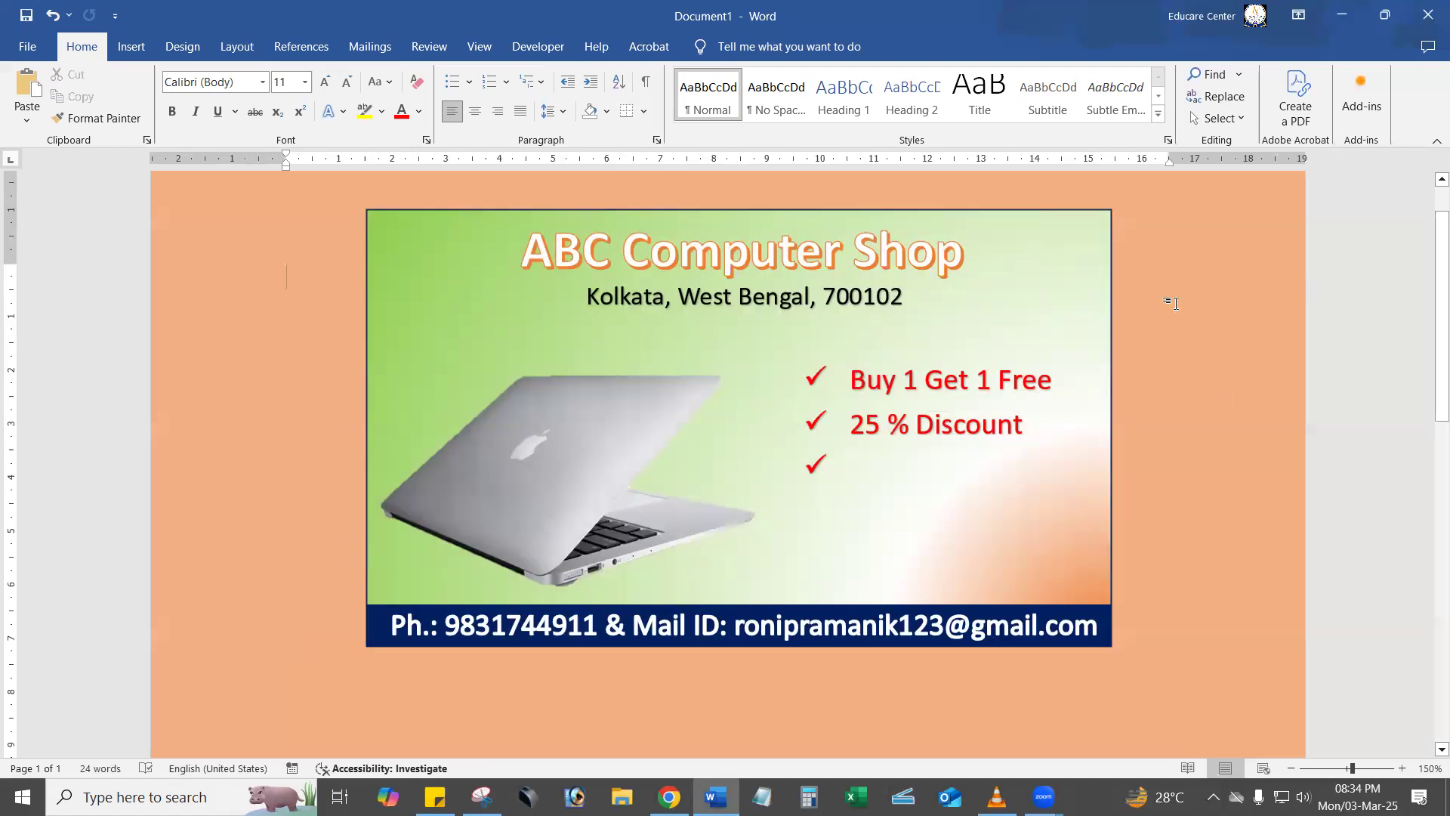
Undo the banner's content to leave an empty page and remove the page colour.
key(ctrl+z)
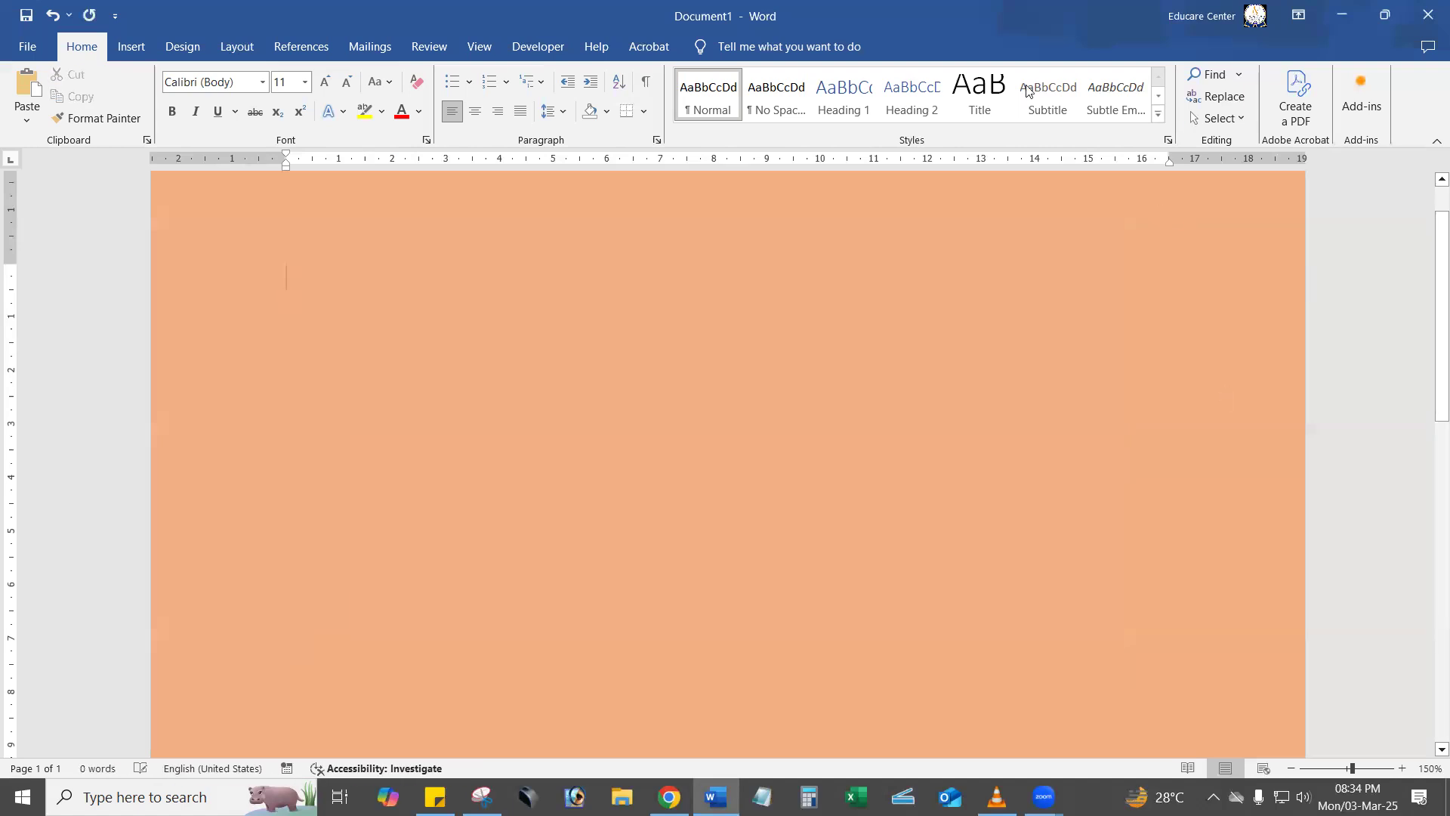
click(131, 46)
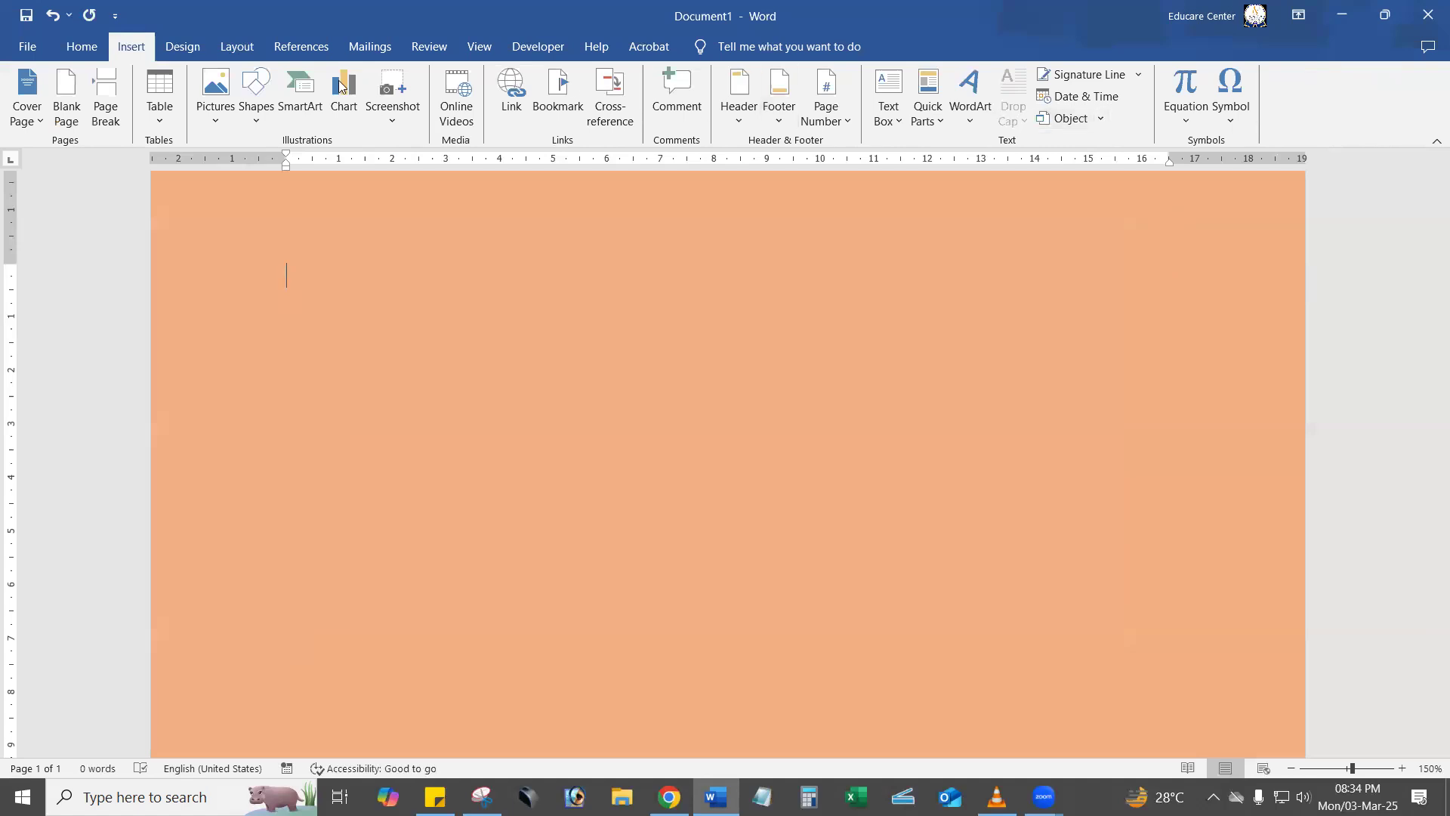
click(201, 52)
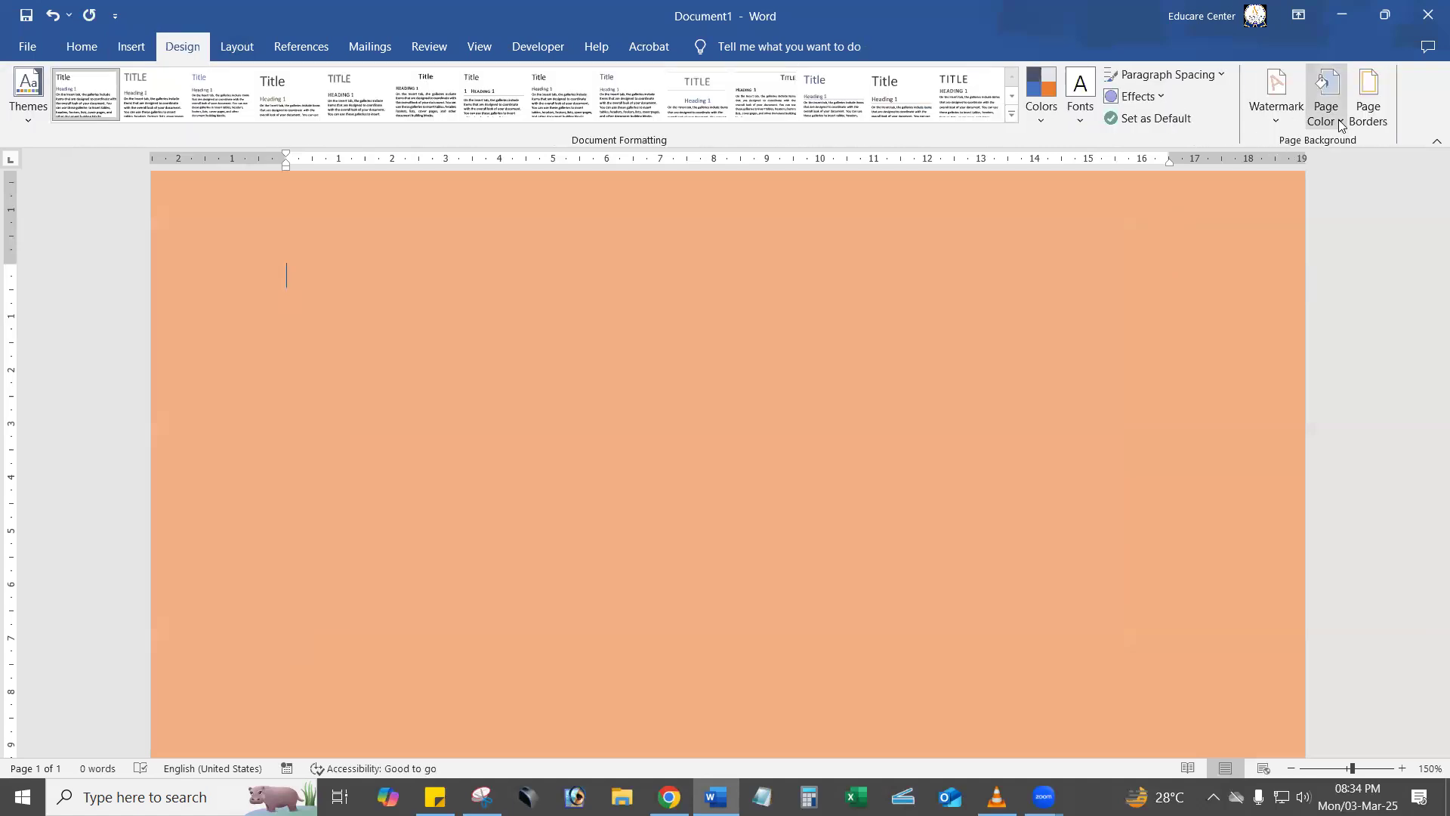
click(1337, 117)
click(1350, 357)
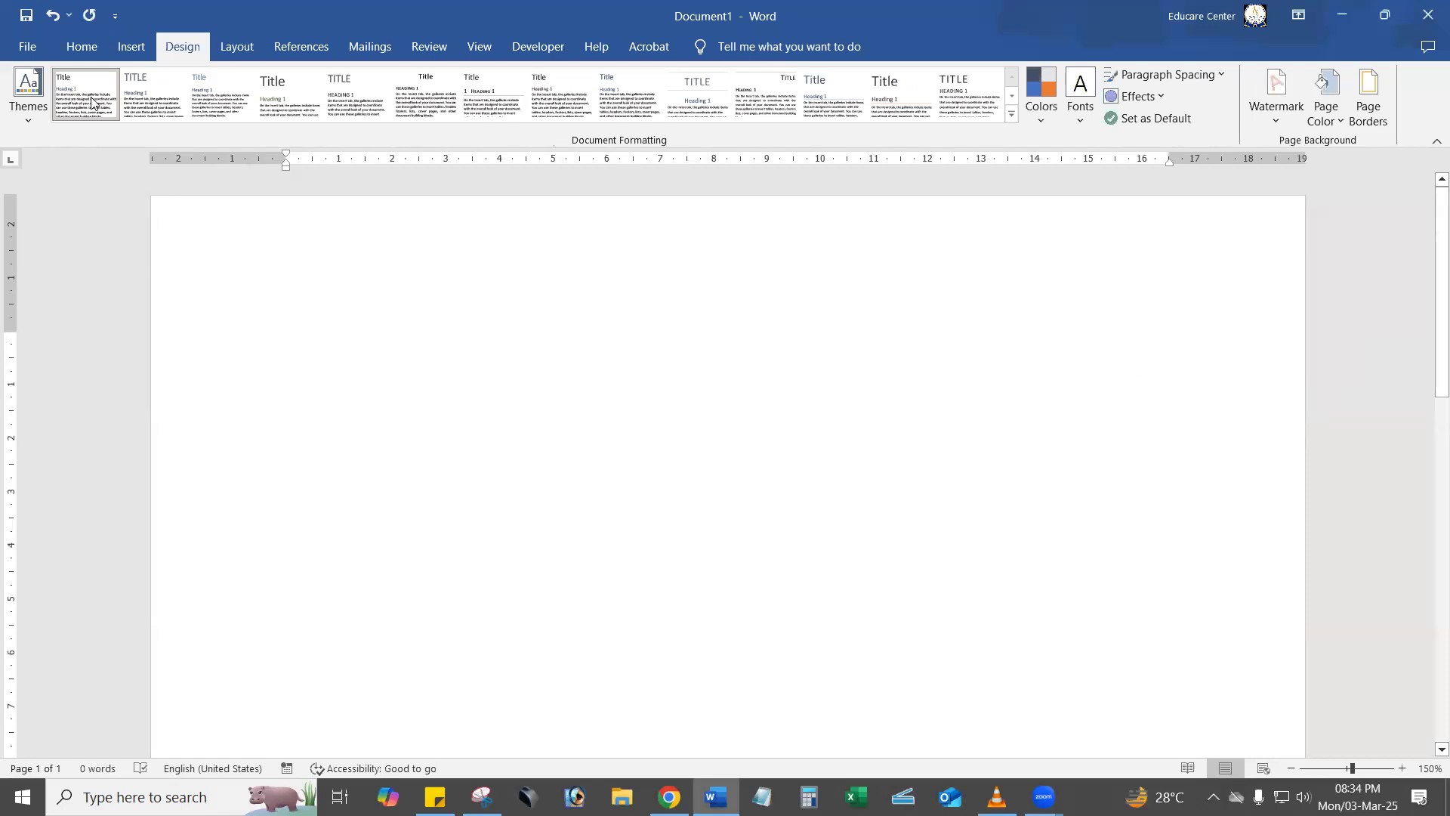
Insert a table with 4 columns and 6 rows in the empty document.
click(87, 49)
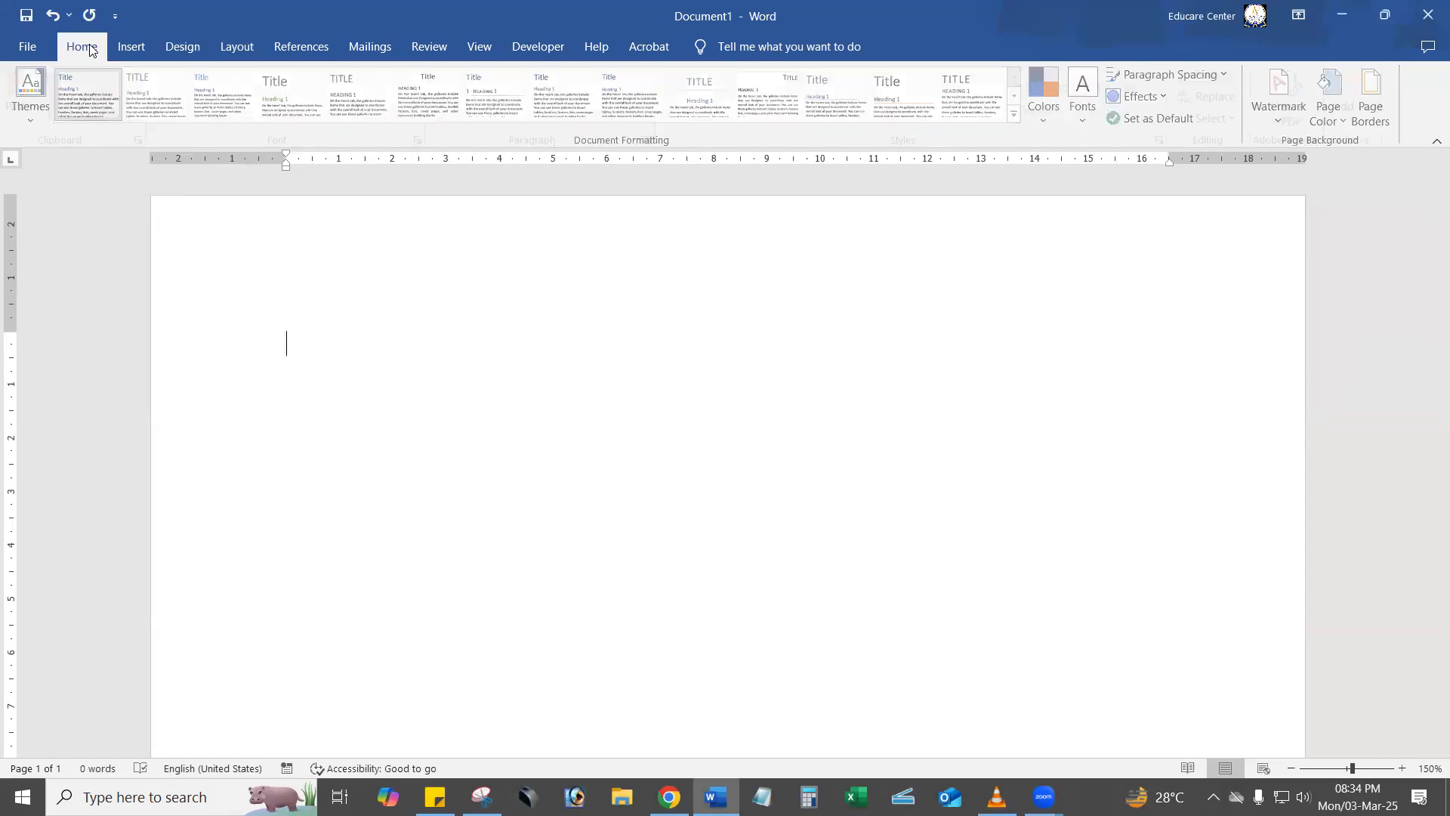
click(131, 47)
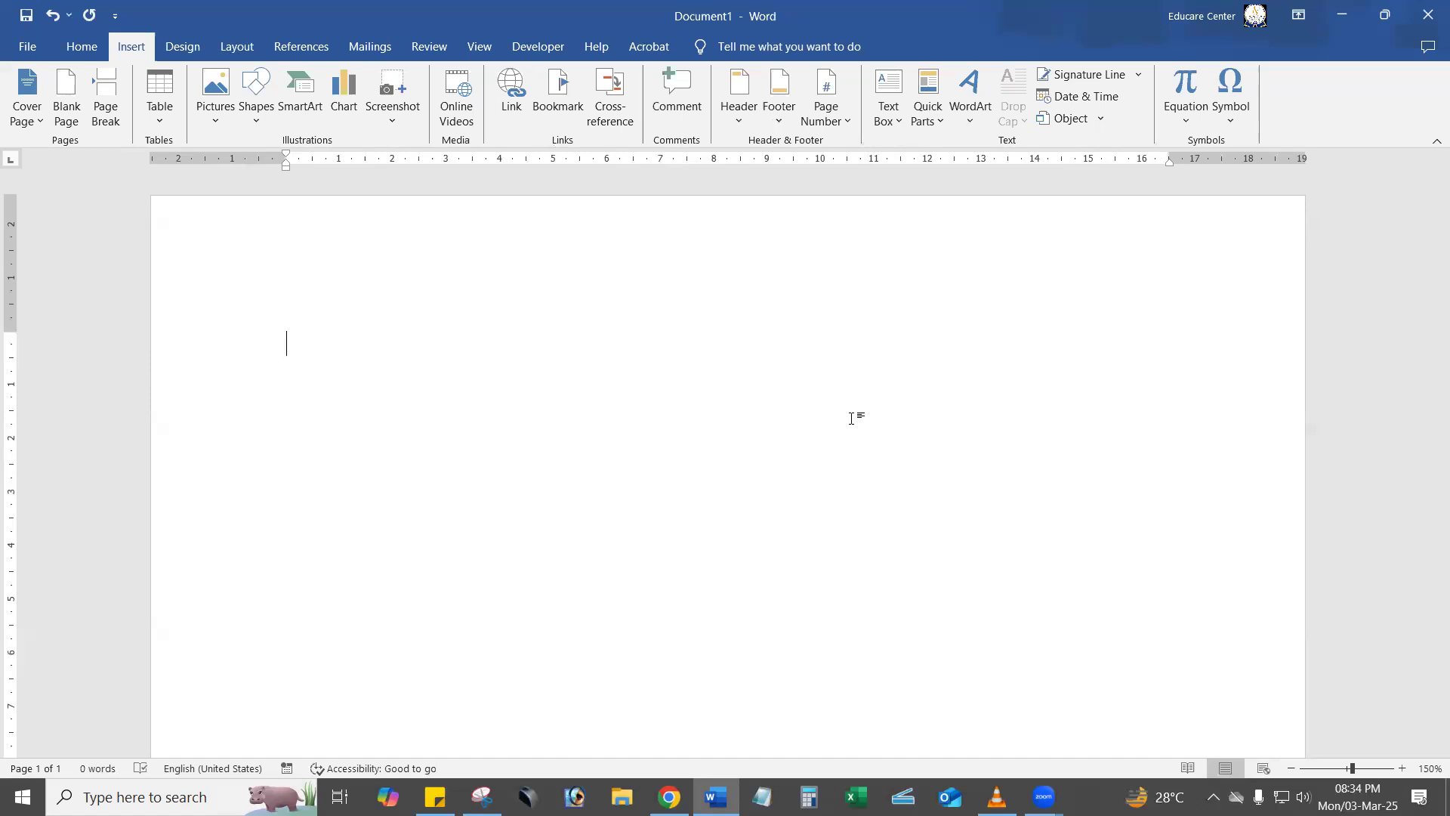
click(159, 106)
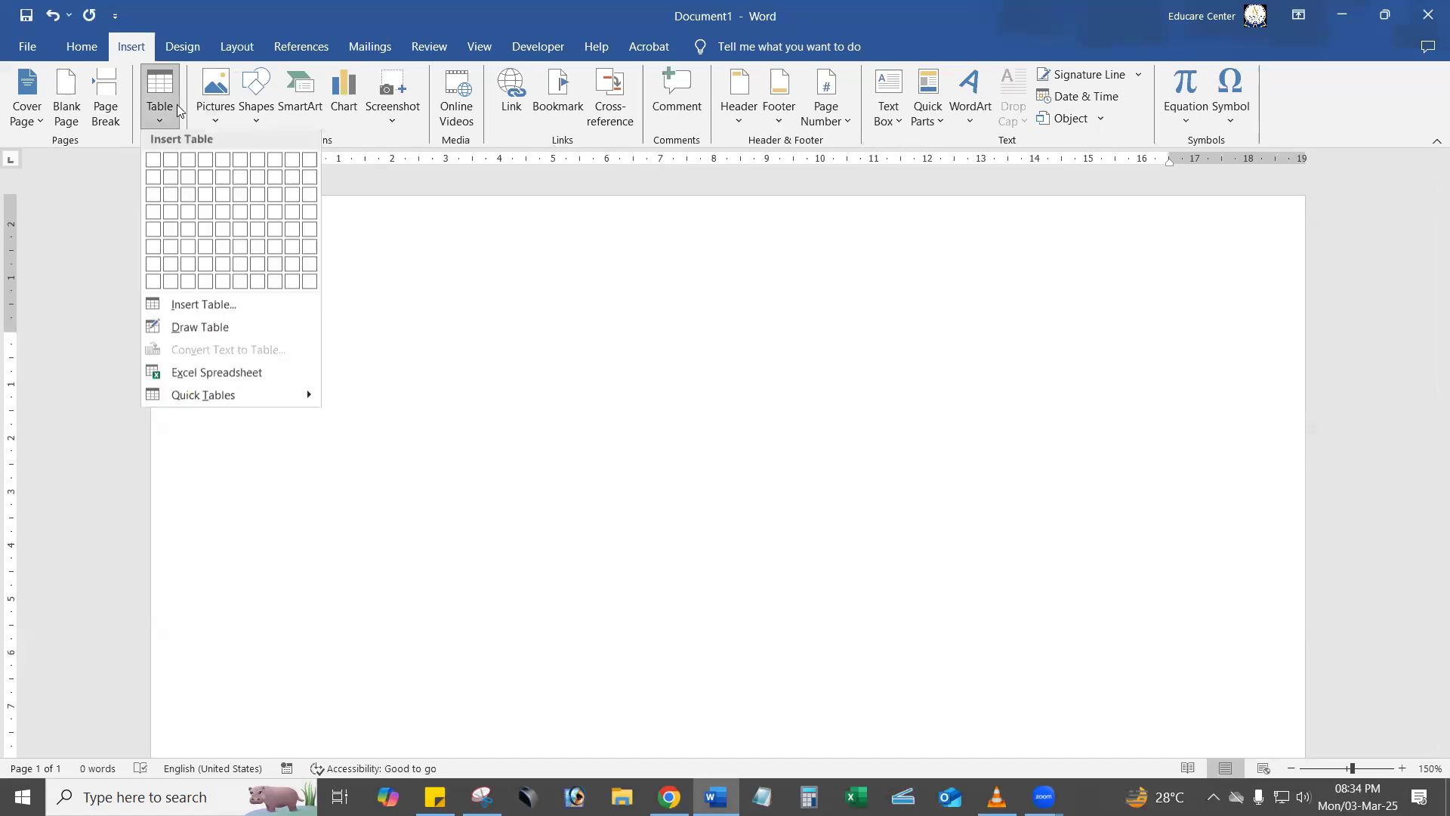
click(193, 309)
text(4)
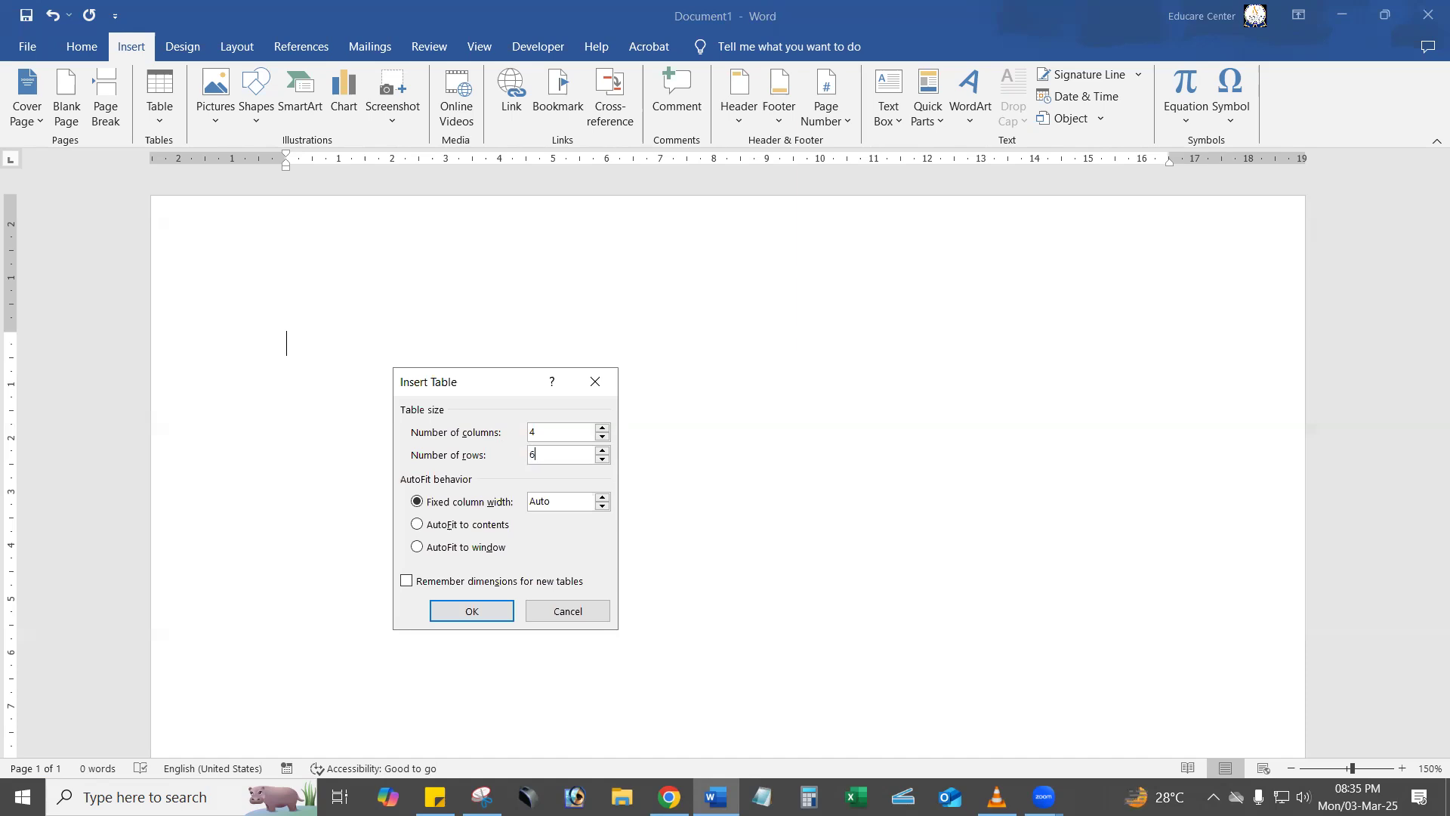
click(482, 609)
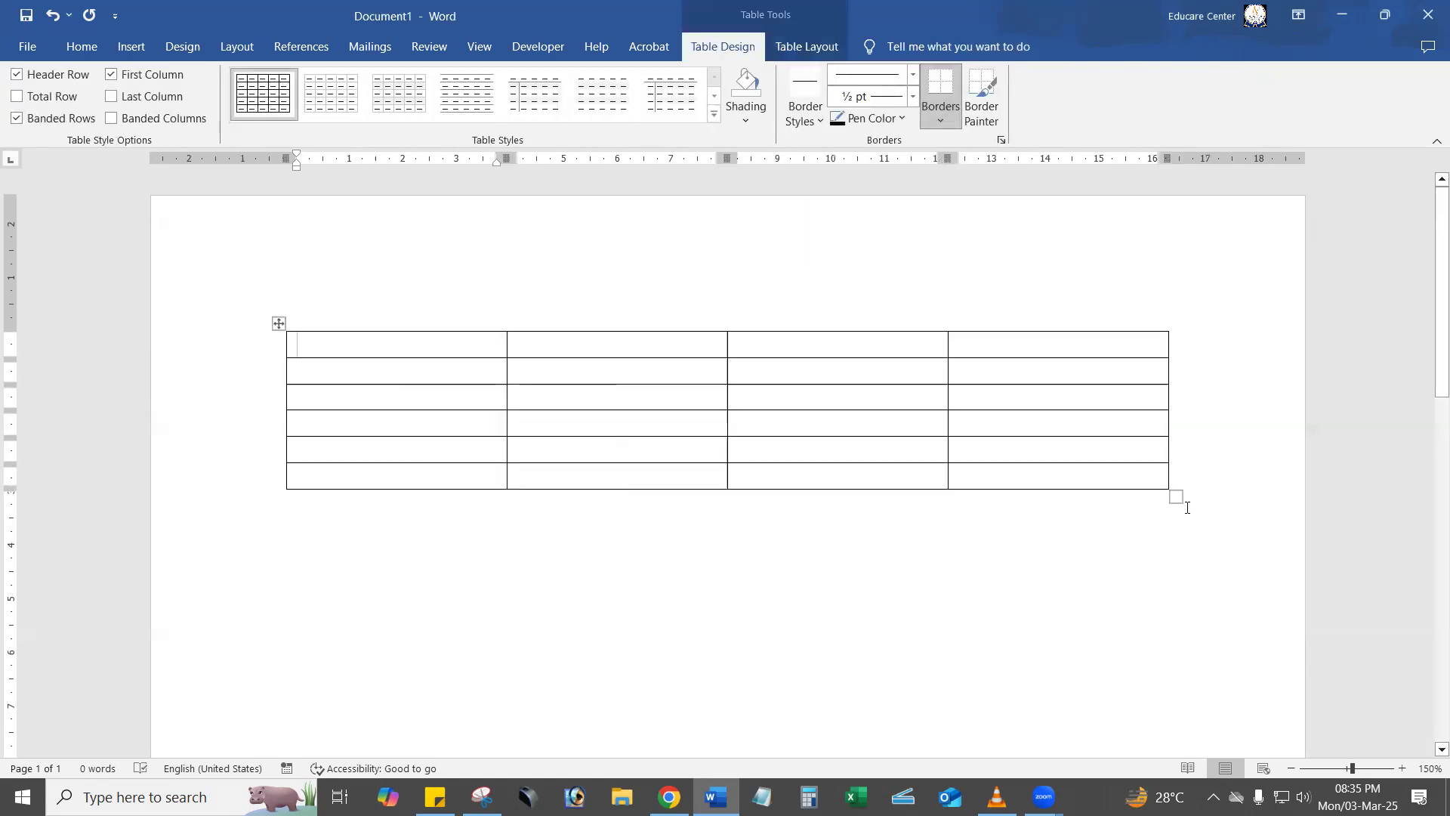
Stretch the table down the page to rows about 1.3 cm tall and shorten the header row to about 0.7 cm.
drag(1176, 497, 1190, 746)
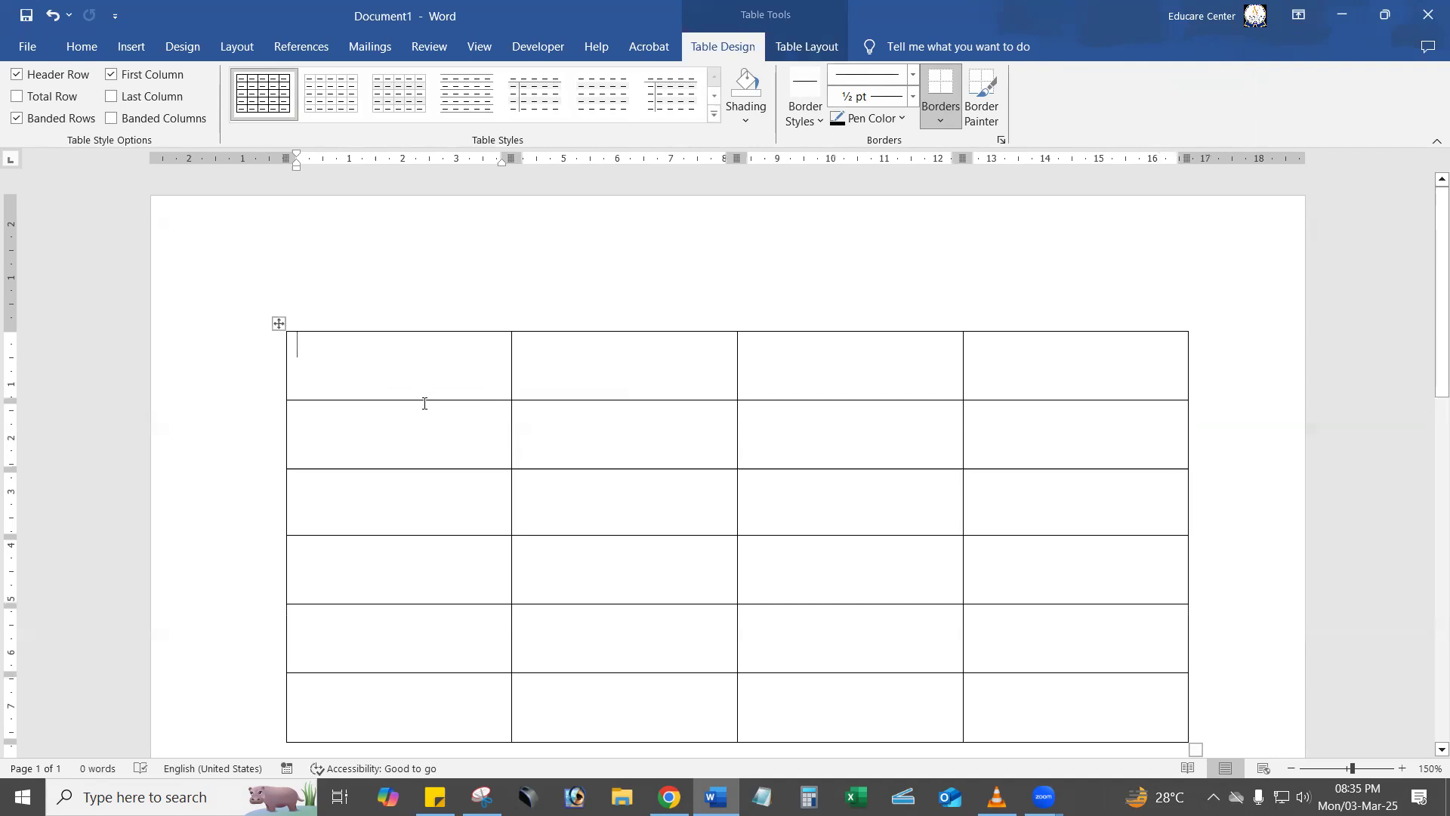
drag(420, 401, 425, 371)
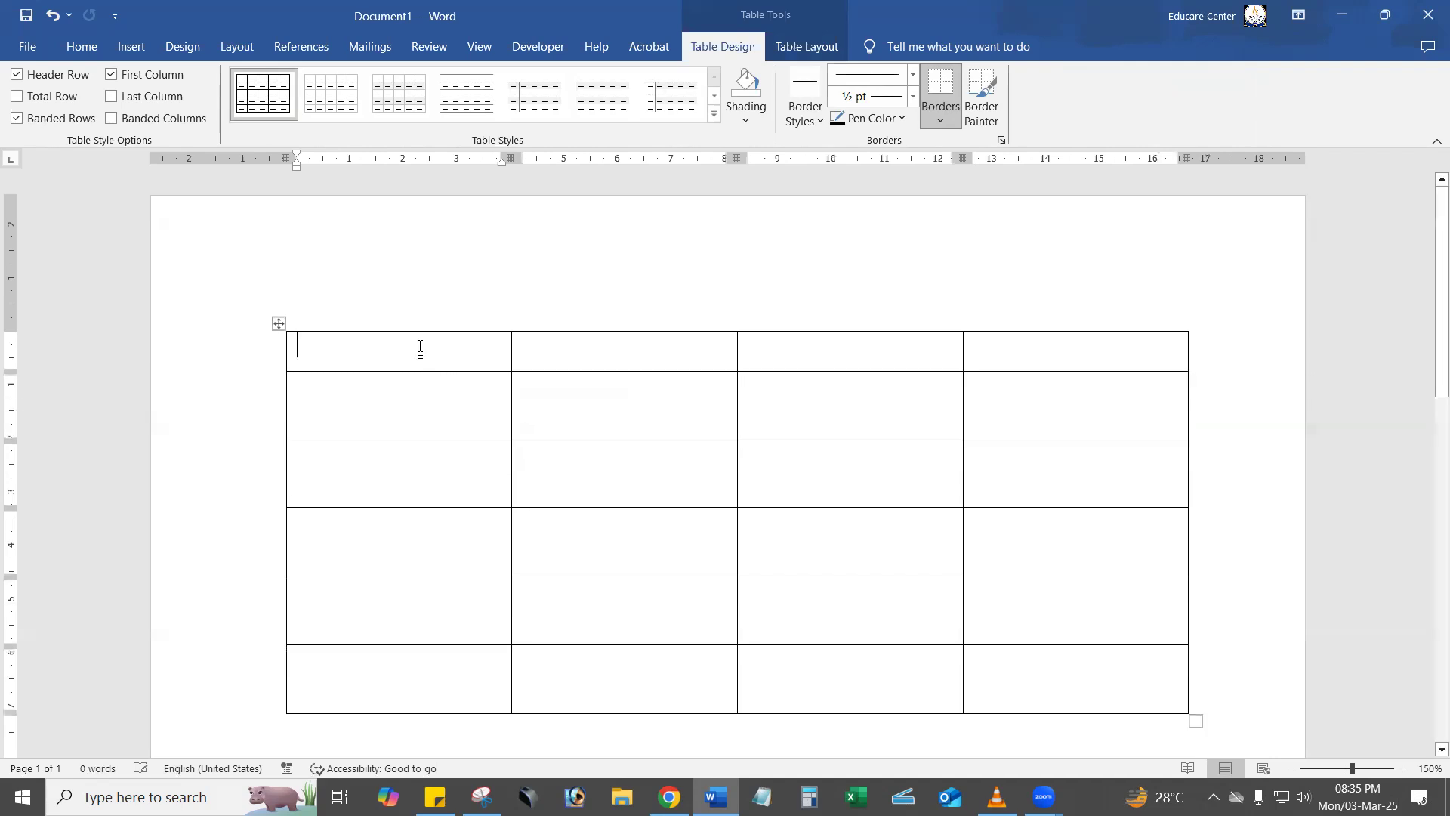
Enter the column headings "Sl No.", "Name", "Age" and "Gender" in the table's first row.
text(Sl)
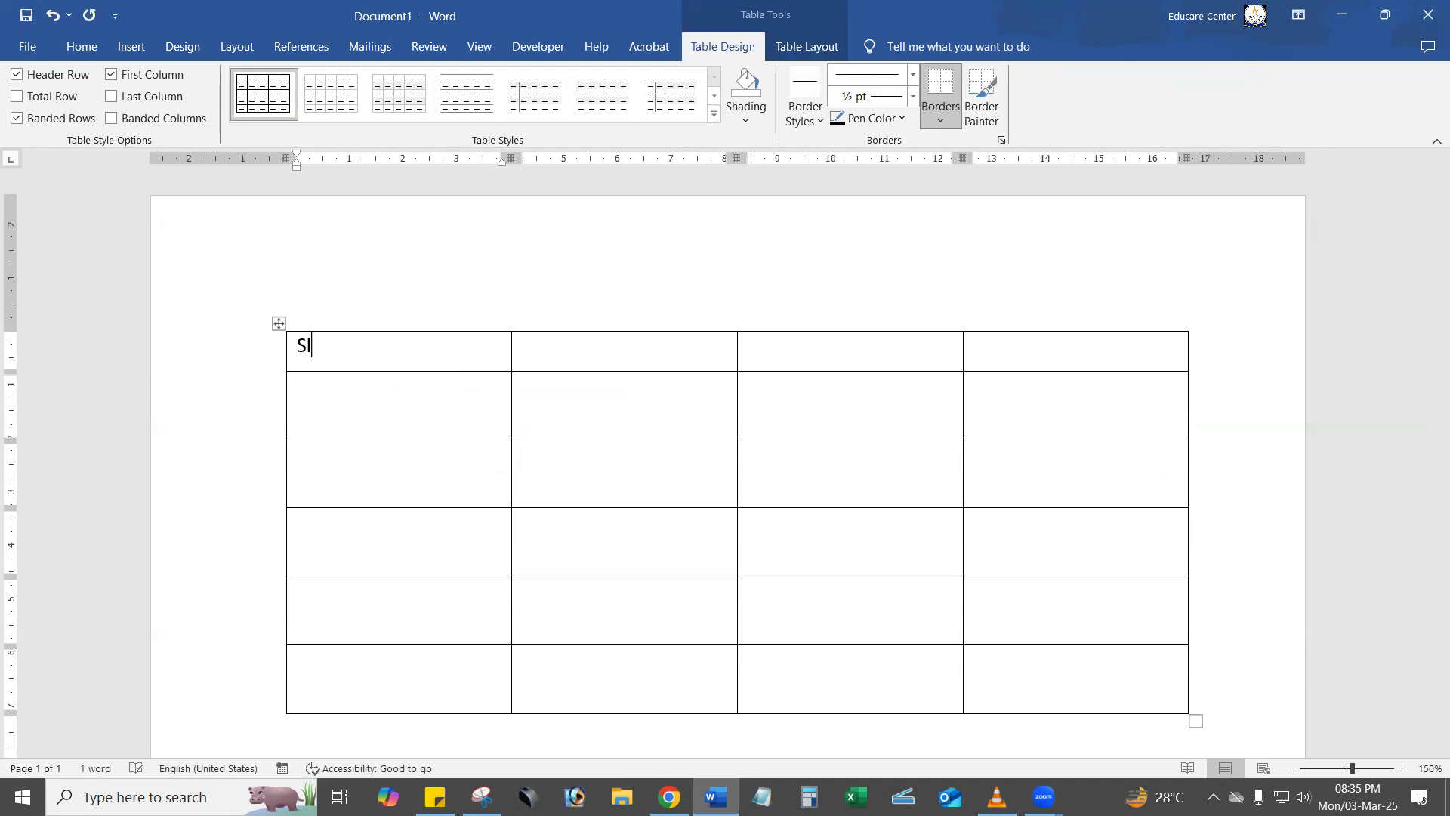
text( No.)
key(Tab)
text(Name)
key(Tab)
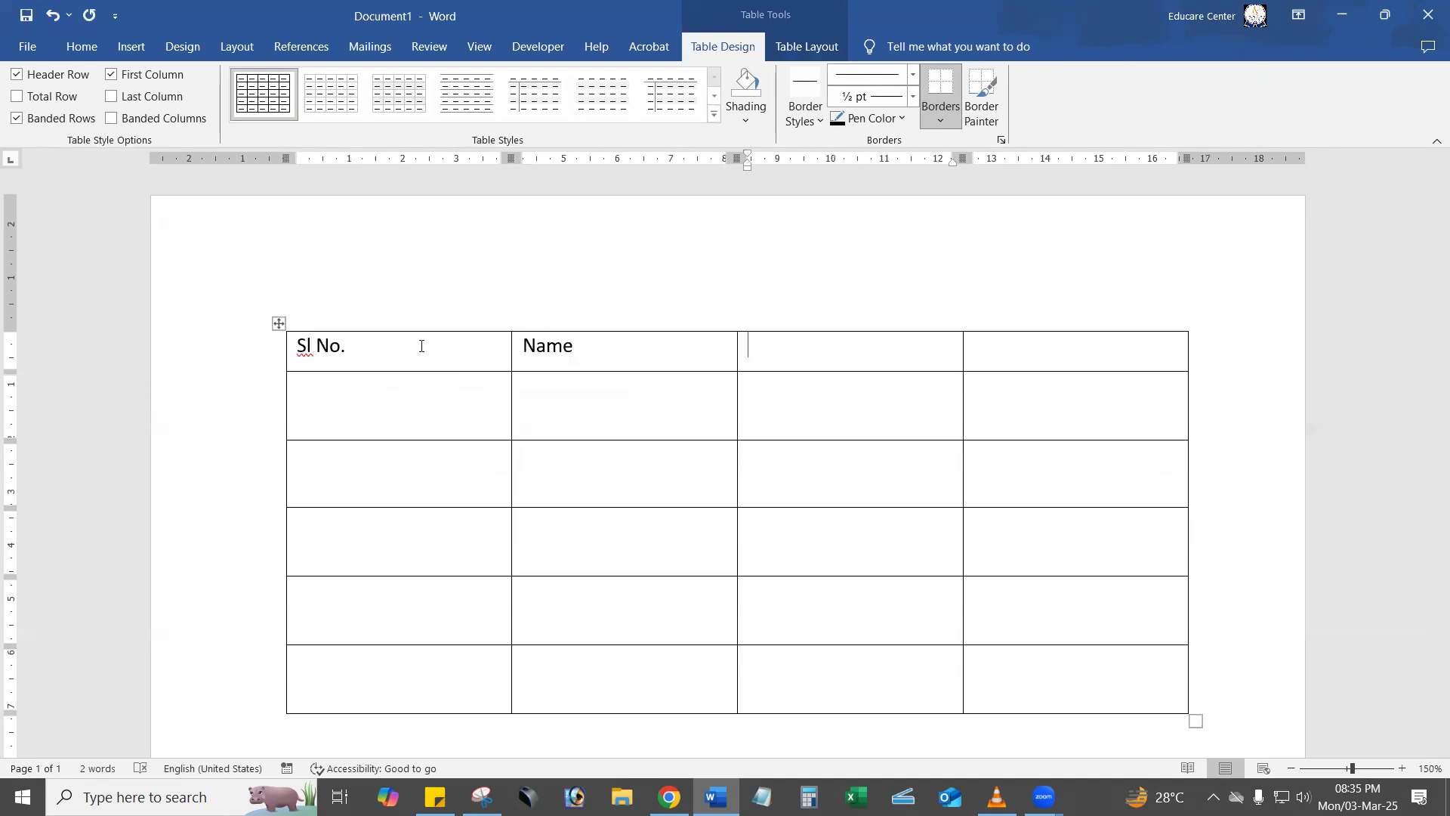
text(Age)
key(Tab)
text(Gender)
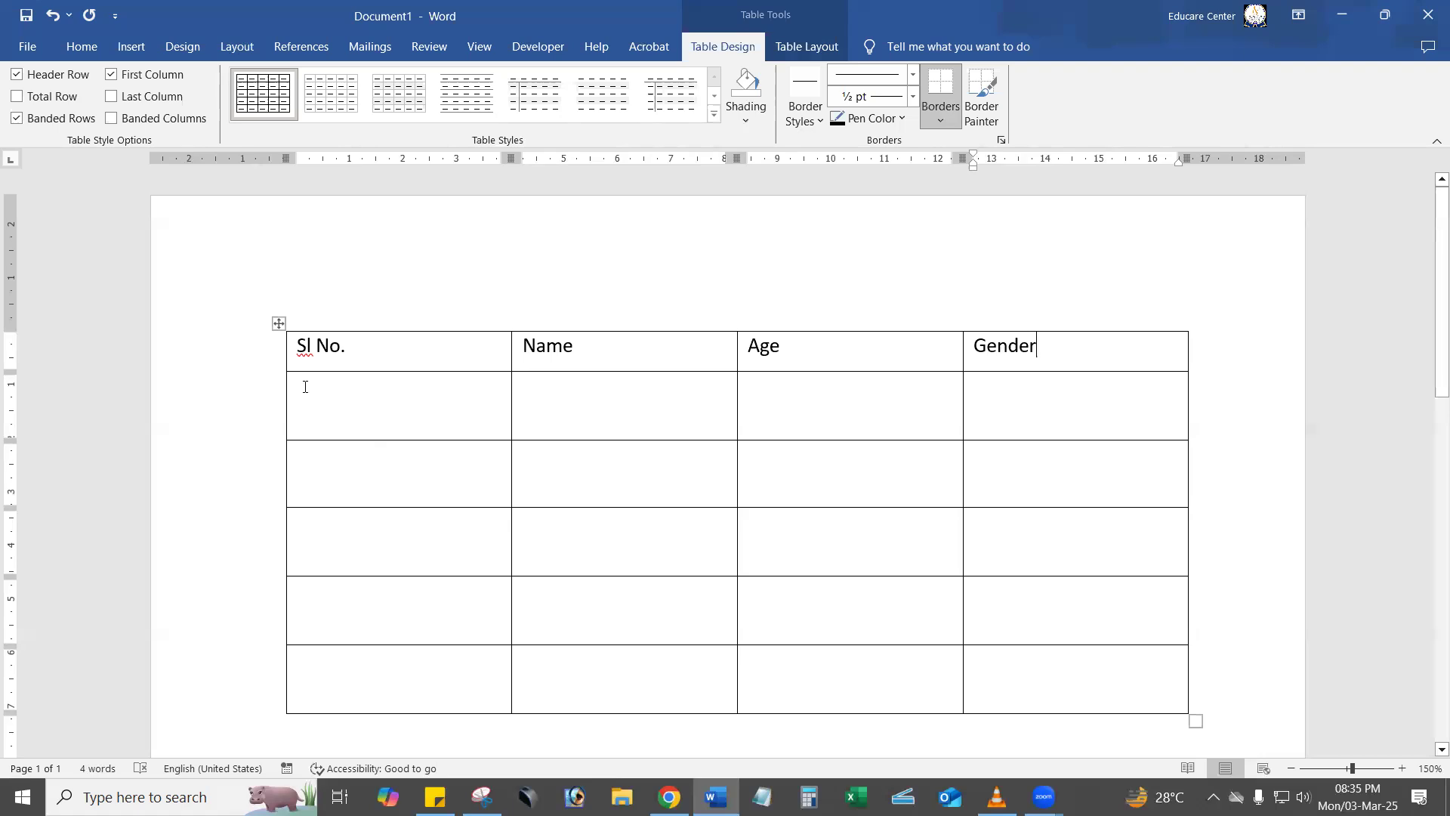
Narrow the Sl No. column to about 1.5 cm, Age to about 2.4 cm and Gender to about 3.4 cm, widening the Name column.
drag(333, 361, 395, 713)
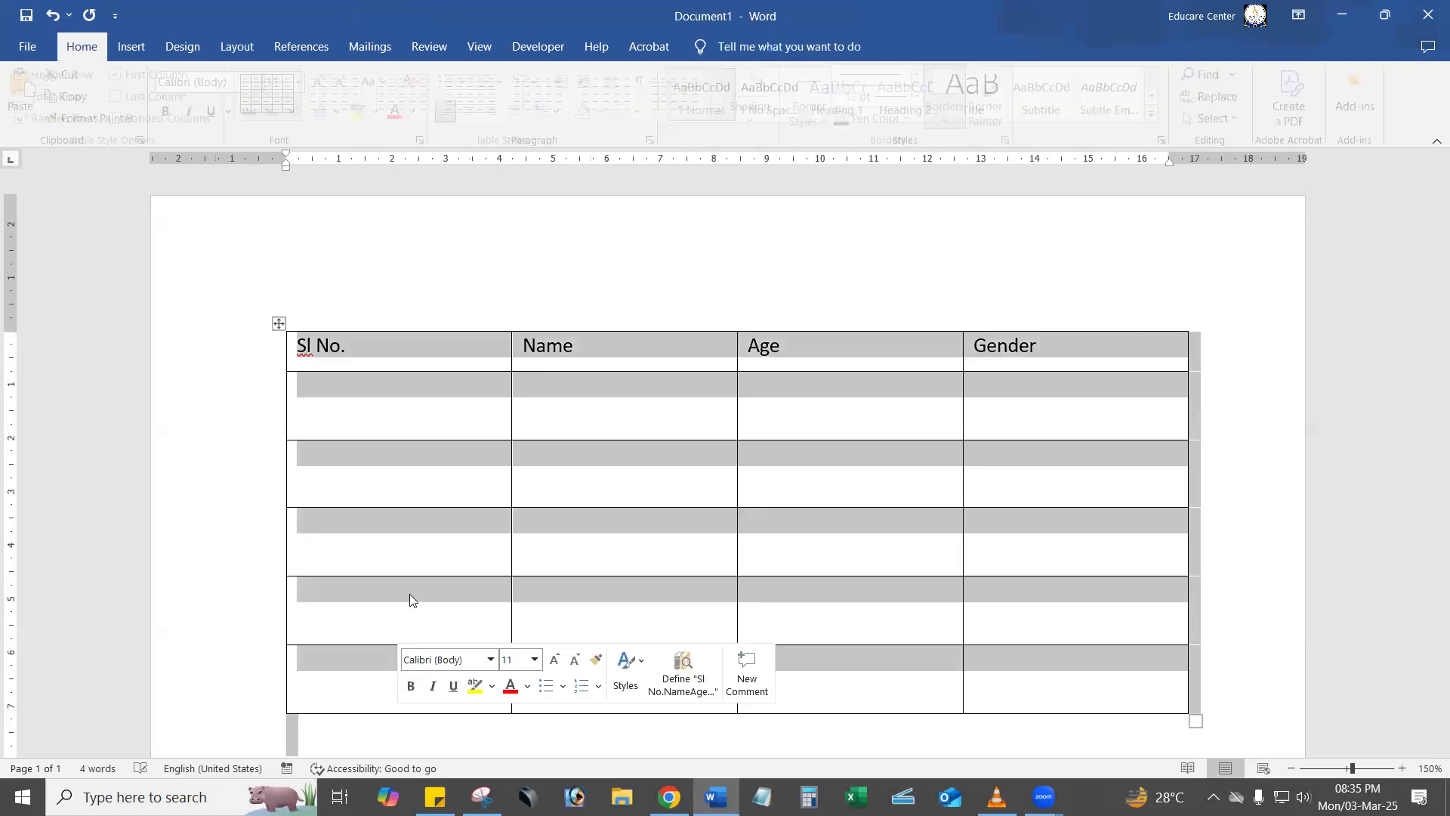
click(411, 595)
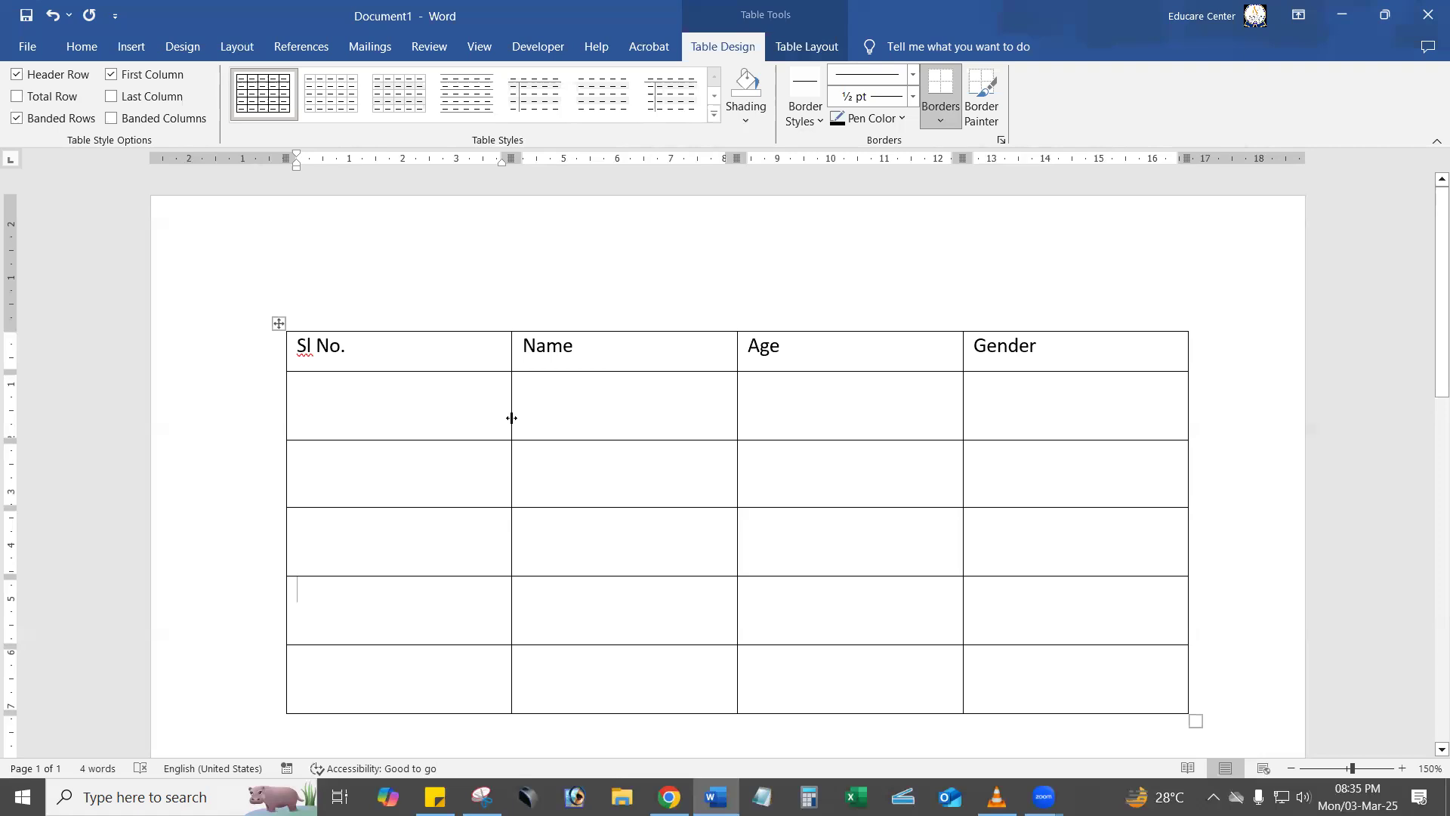
drag(511, 418, 364, 412)
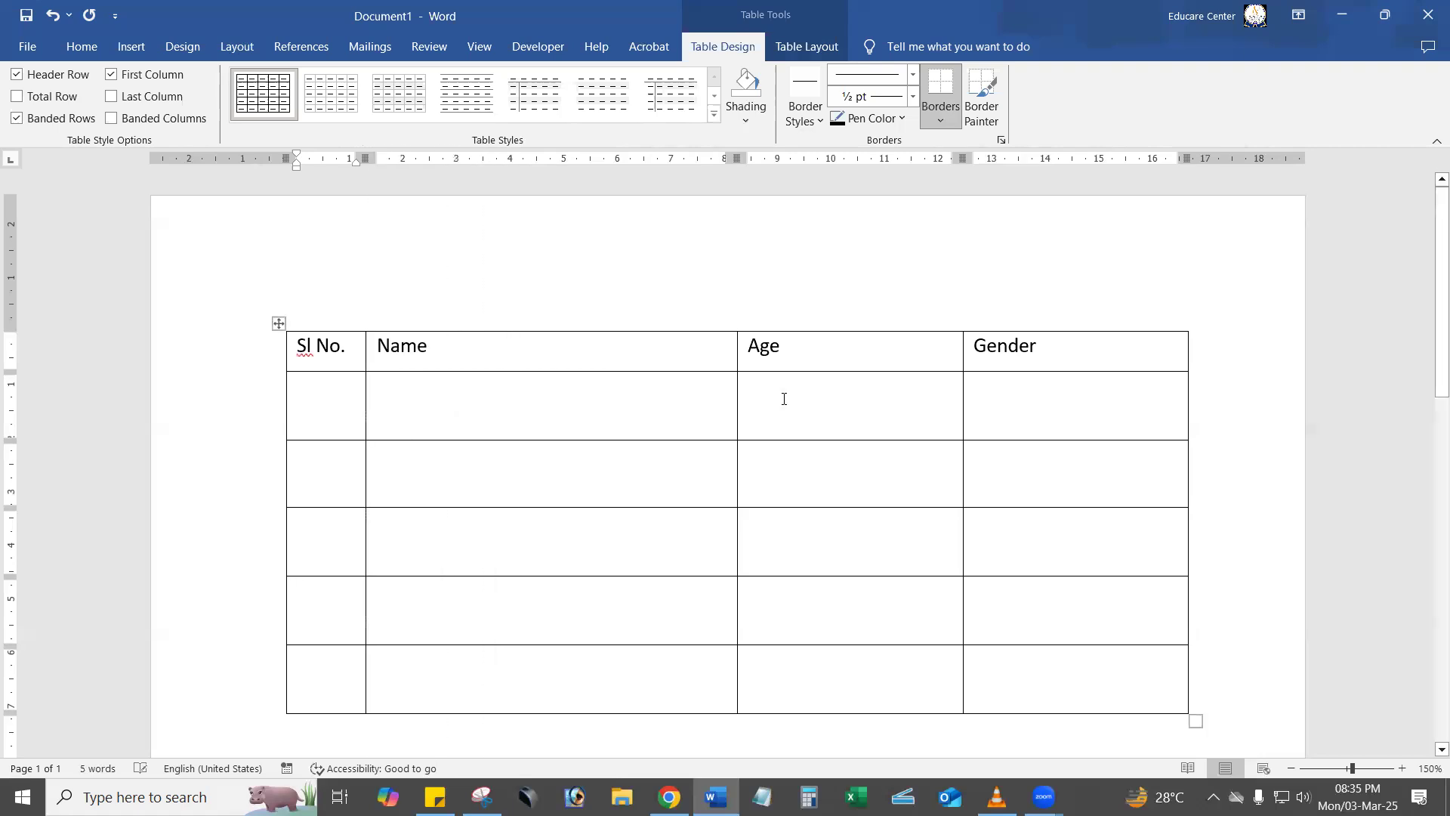
drag(737, 395, 838, 395)
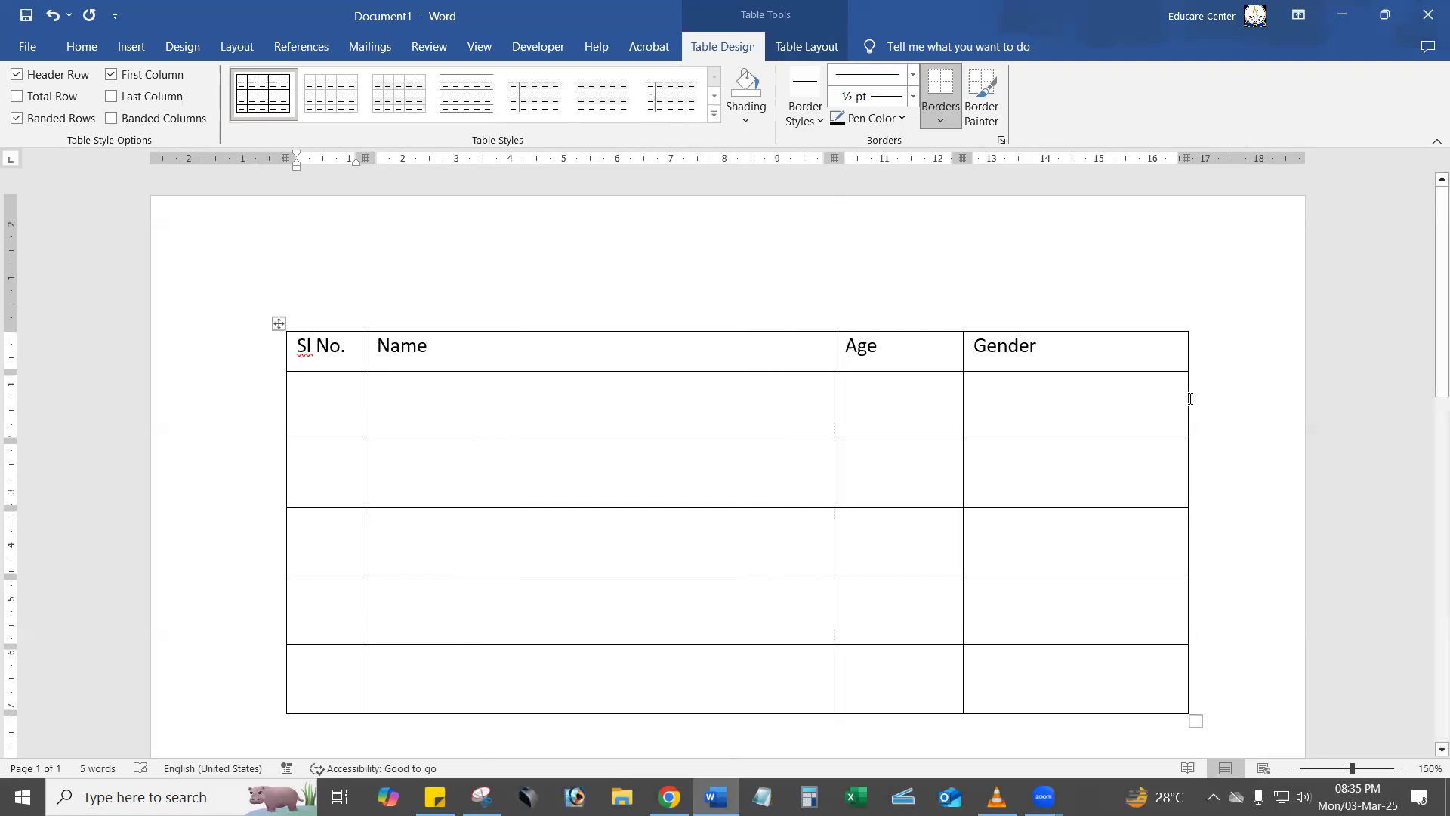
drag(1186, 400, 1139, 401)
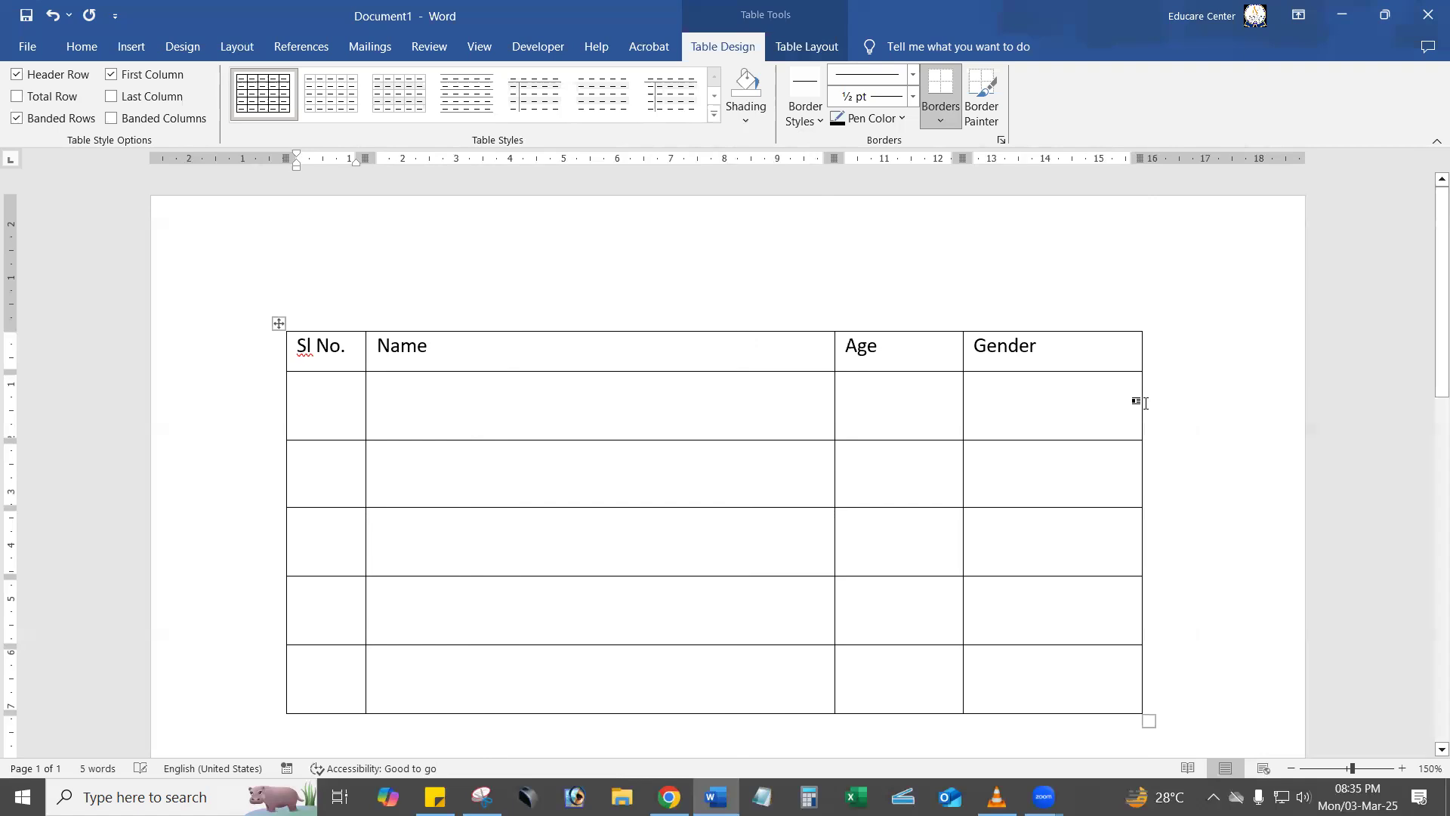
Centre the header row's text horizontally and vertically in its cells.
click(1029, 348)
drag(1029, 349, 493, 348)
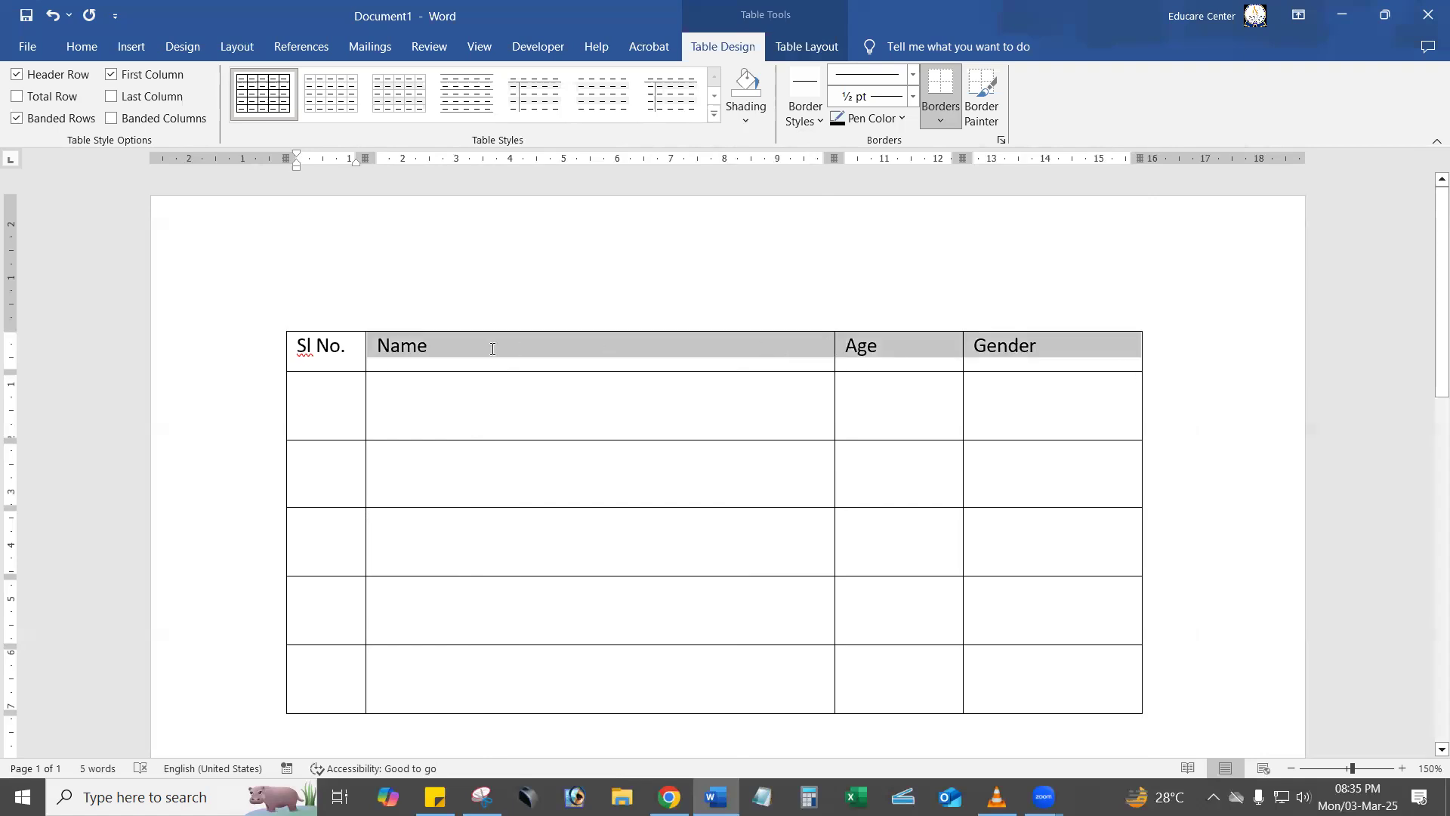
drag(357, 349, 334, 350)
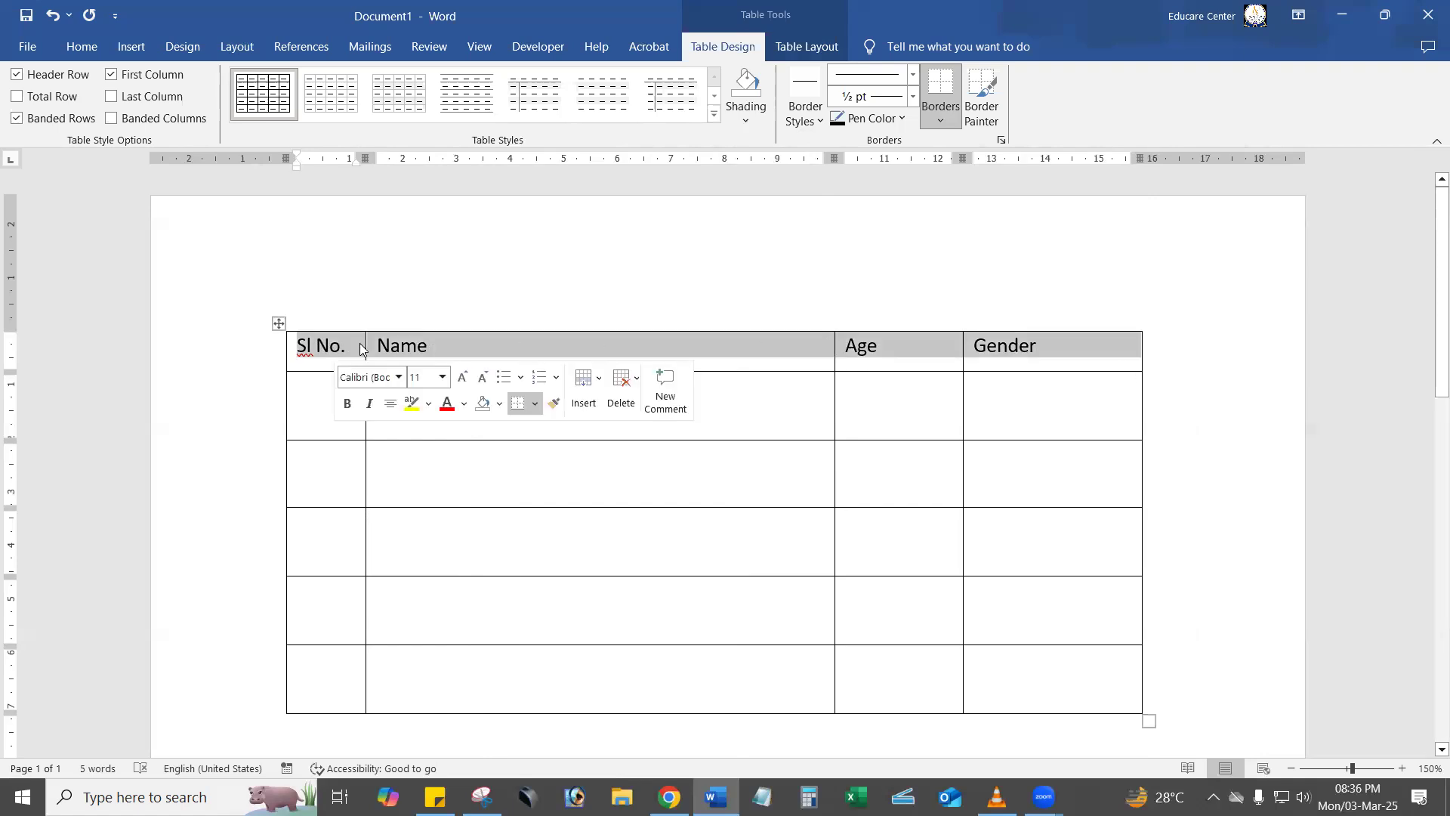
click(805, 46)
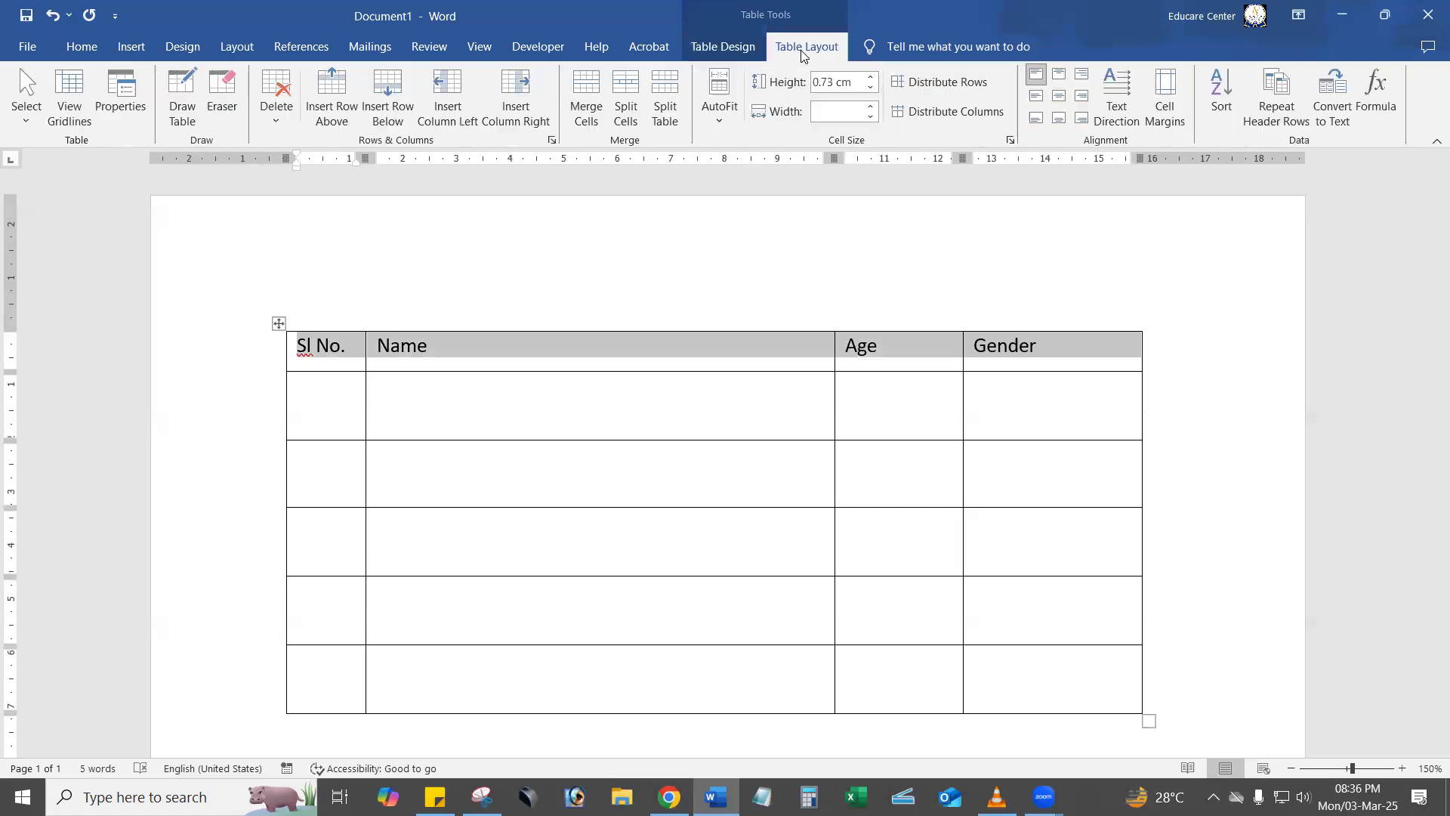
click(1060, 96)
click(1029, 411)
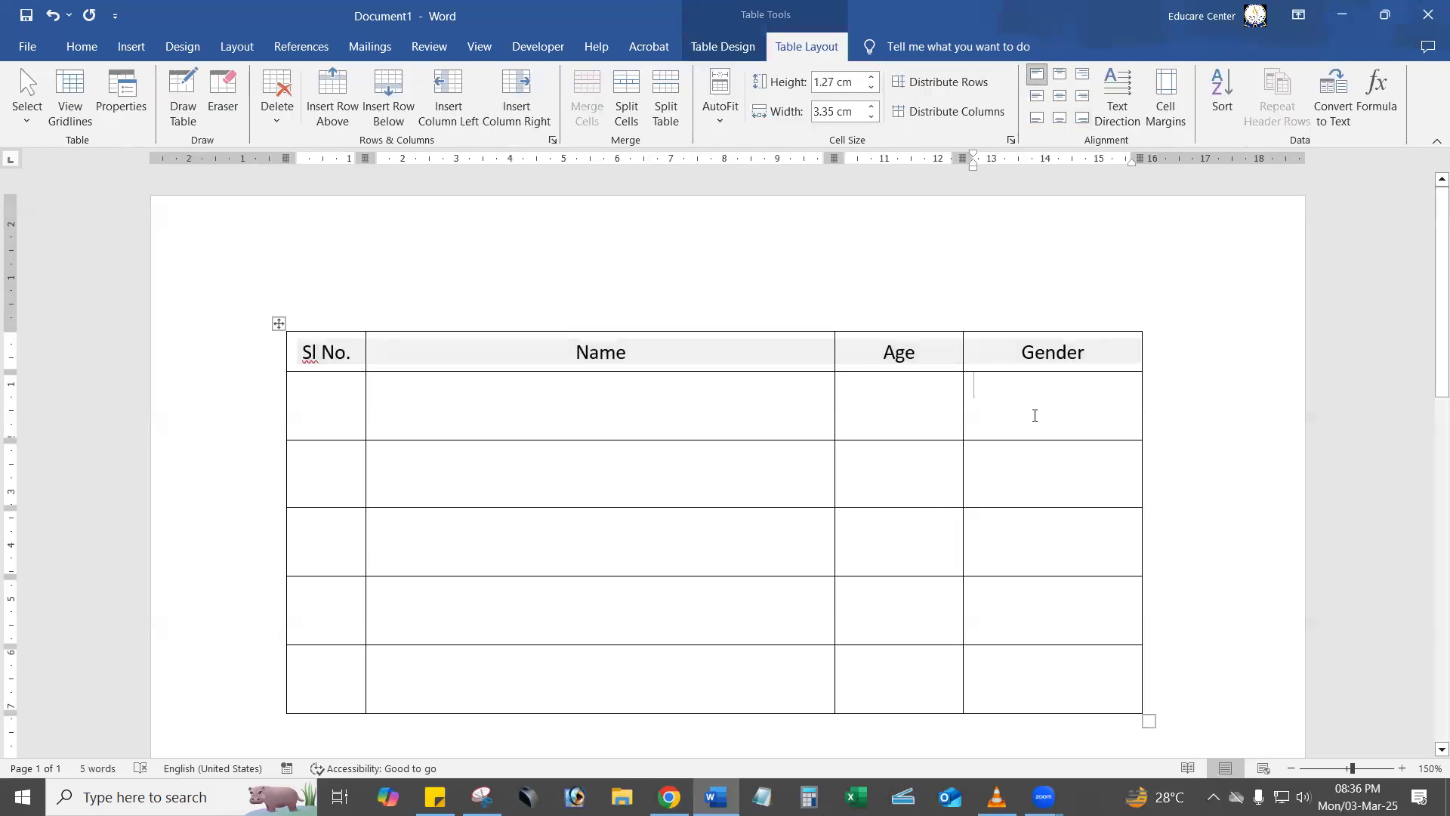
Number the five rows below the header from "1." to "5." in the Sl No. column.
click(310, 416)
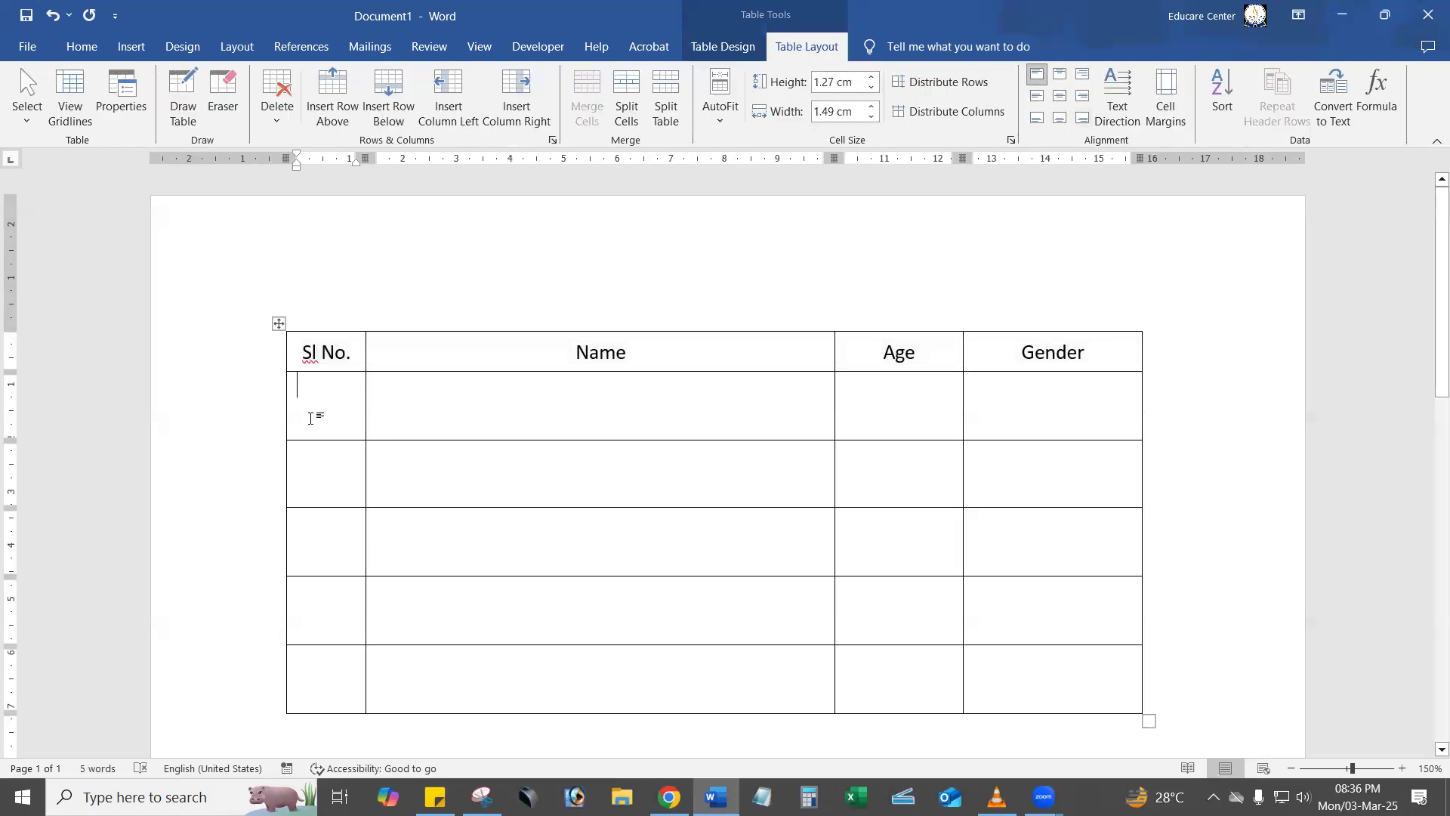
text(1.)
click(337, 456)
text(2.)
text(3.)
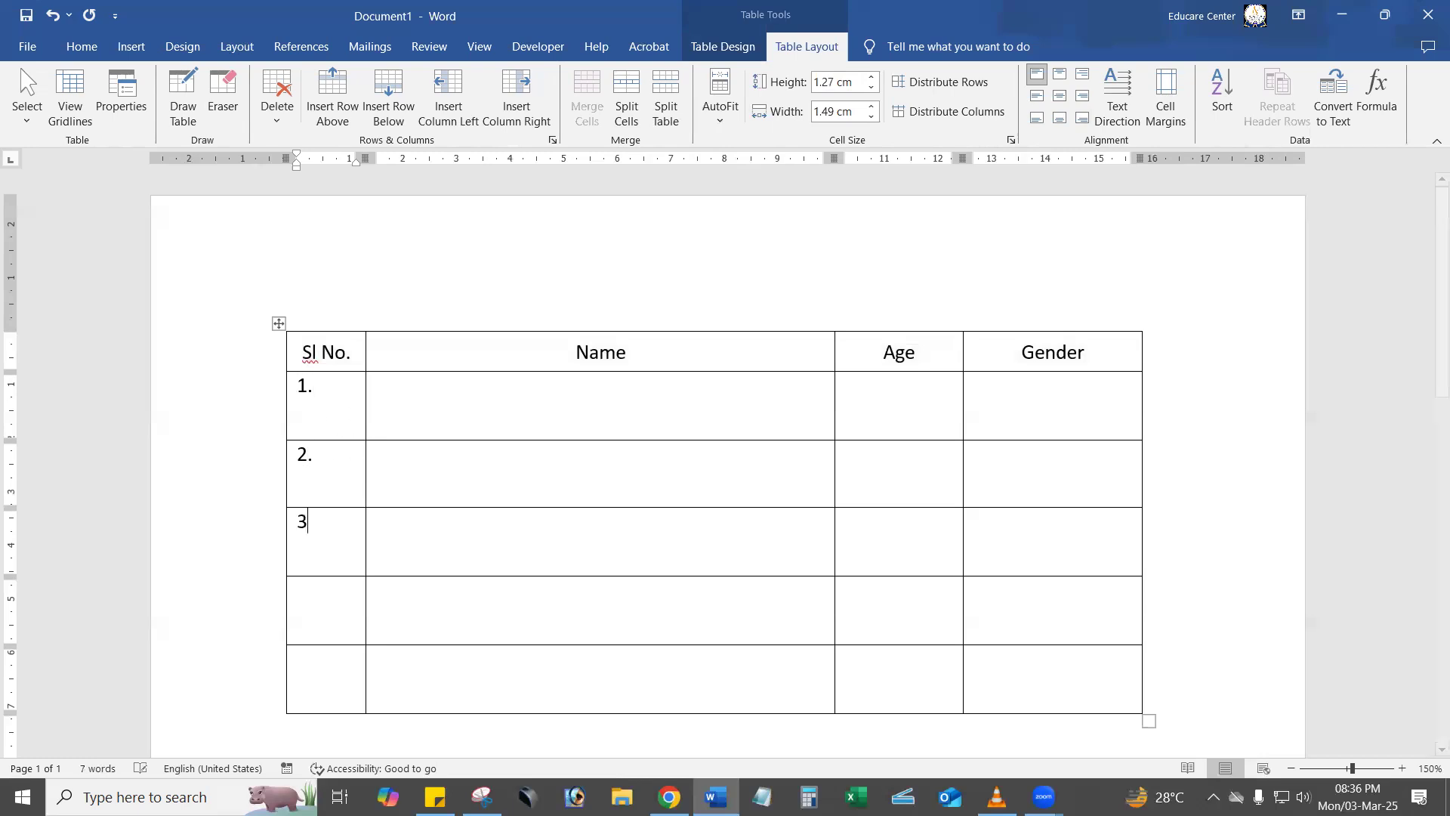
click(333, 592)
text(4.)
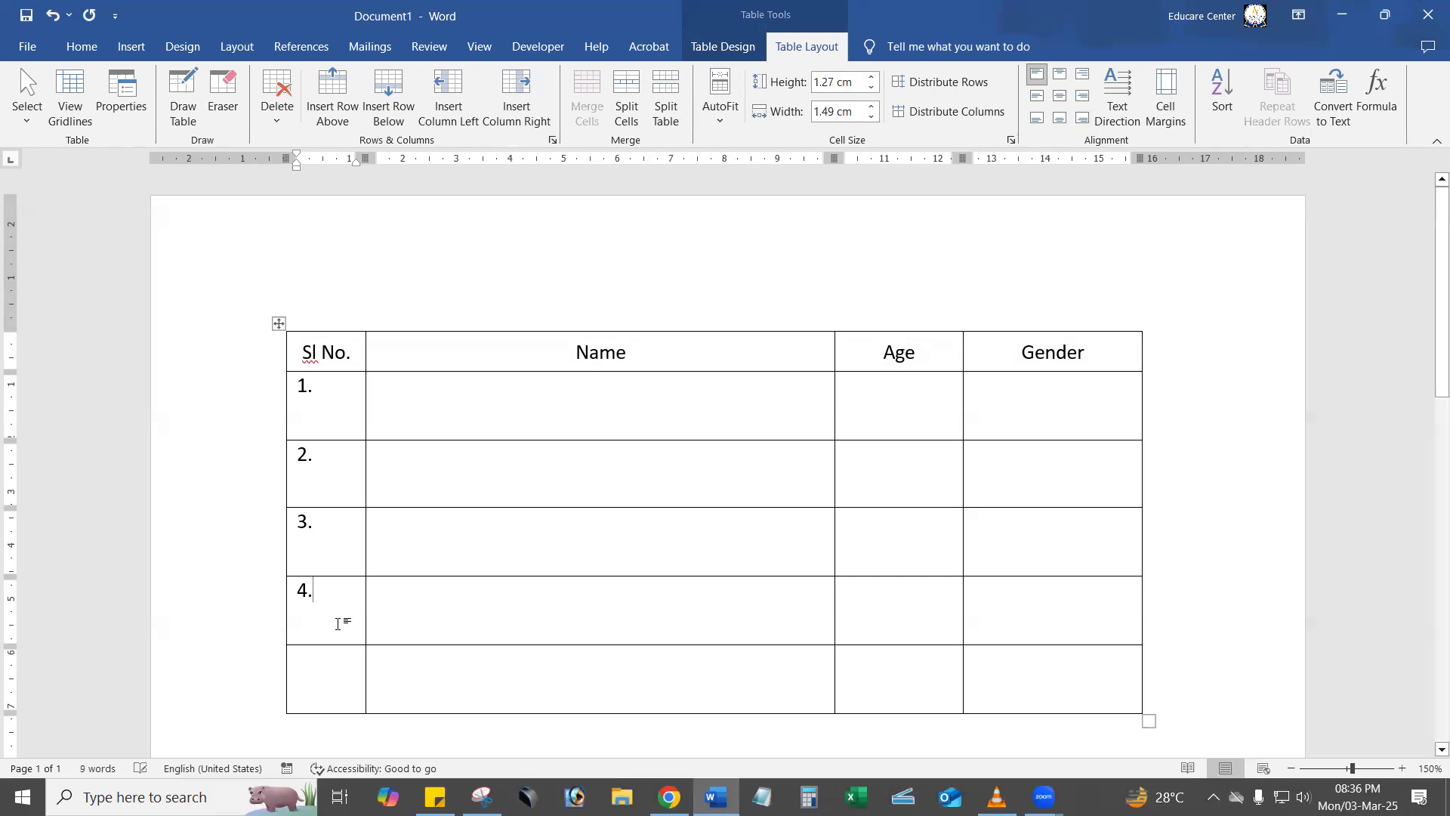
click(331, 699)
text(5.)
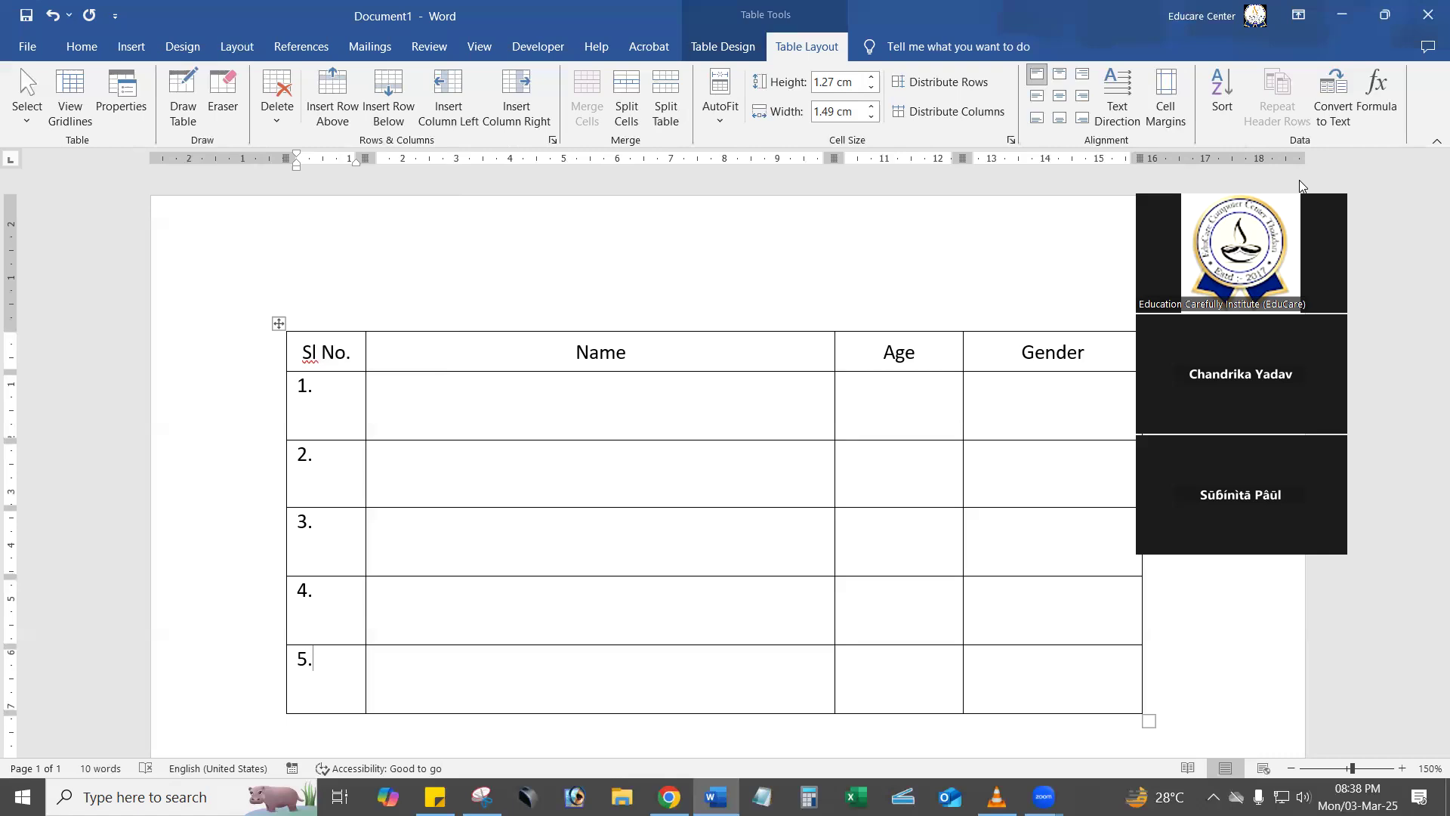
Select the whole table and delete it from the document.
click(938, 391)
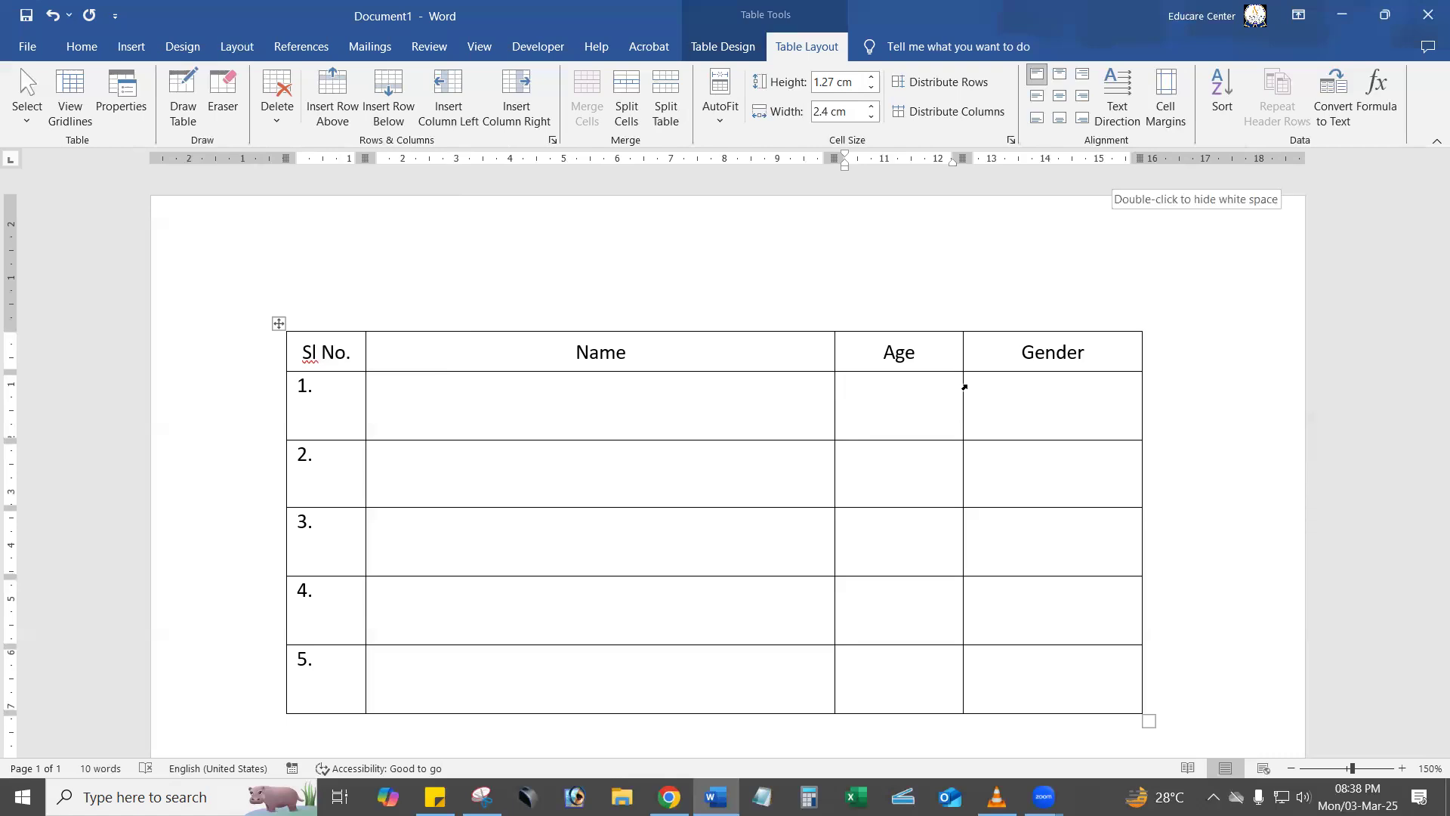
click(279, 323)
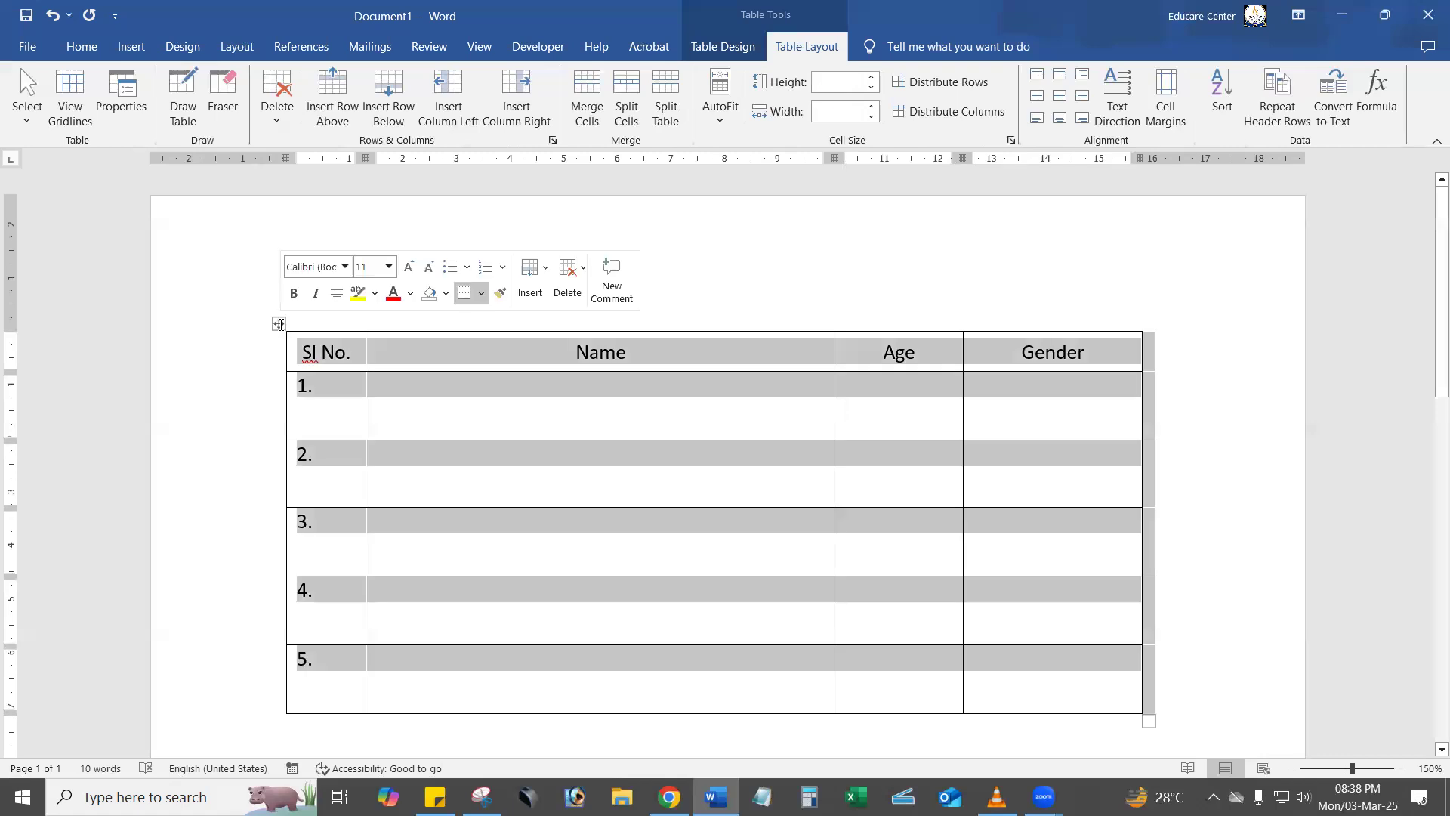
key(BackSpace)
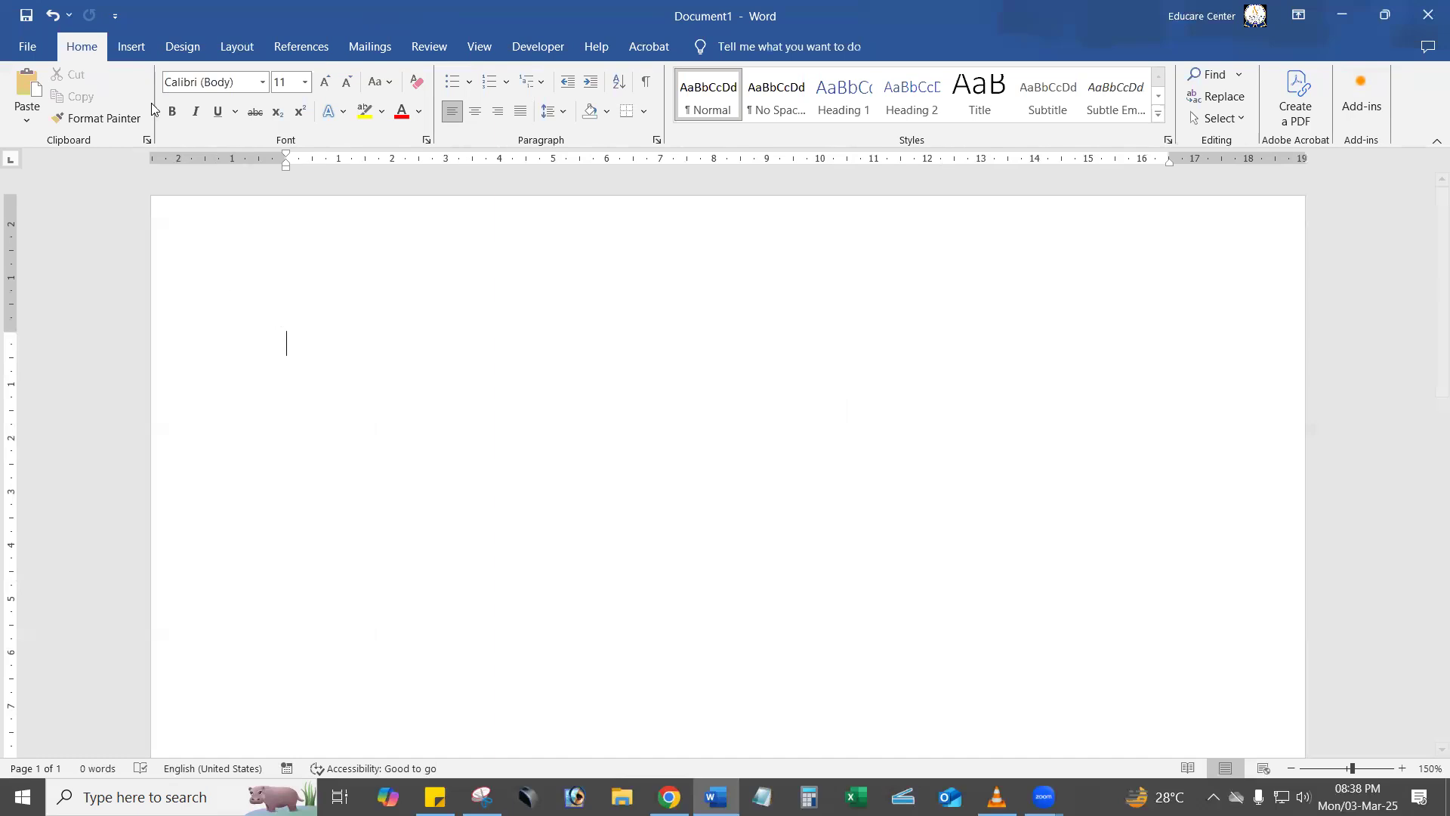
Set up a preset gradient fill effect for the page colour, choosing the Nightfall preset.
click(173, 47)
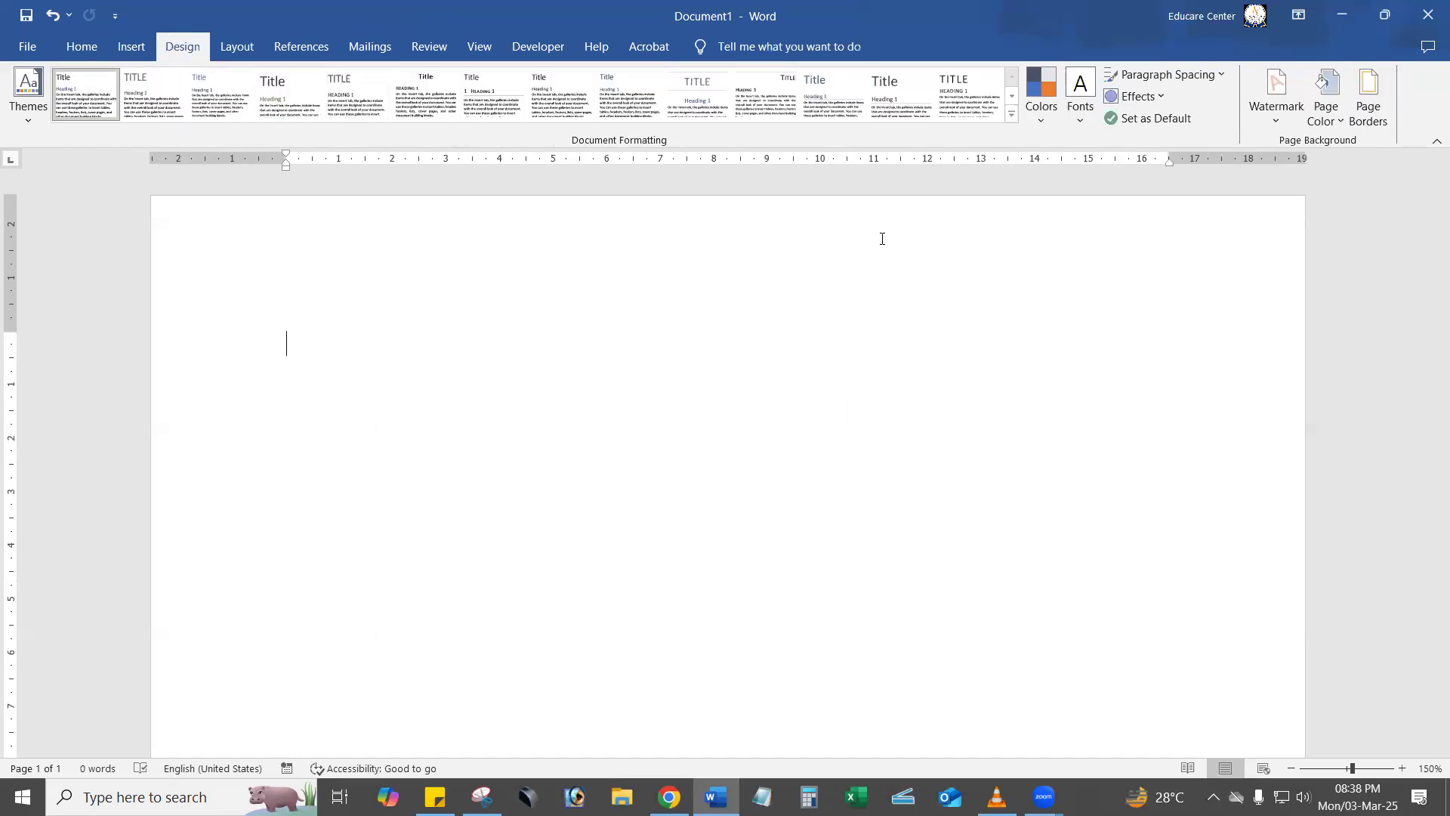
click(1327, 106)
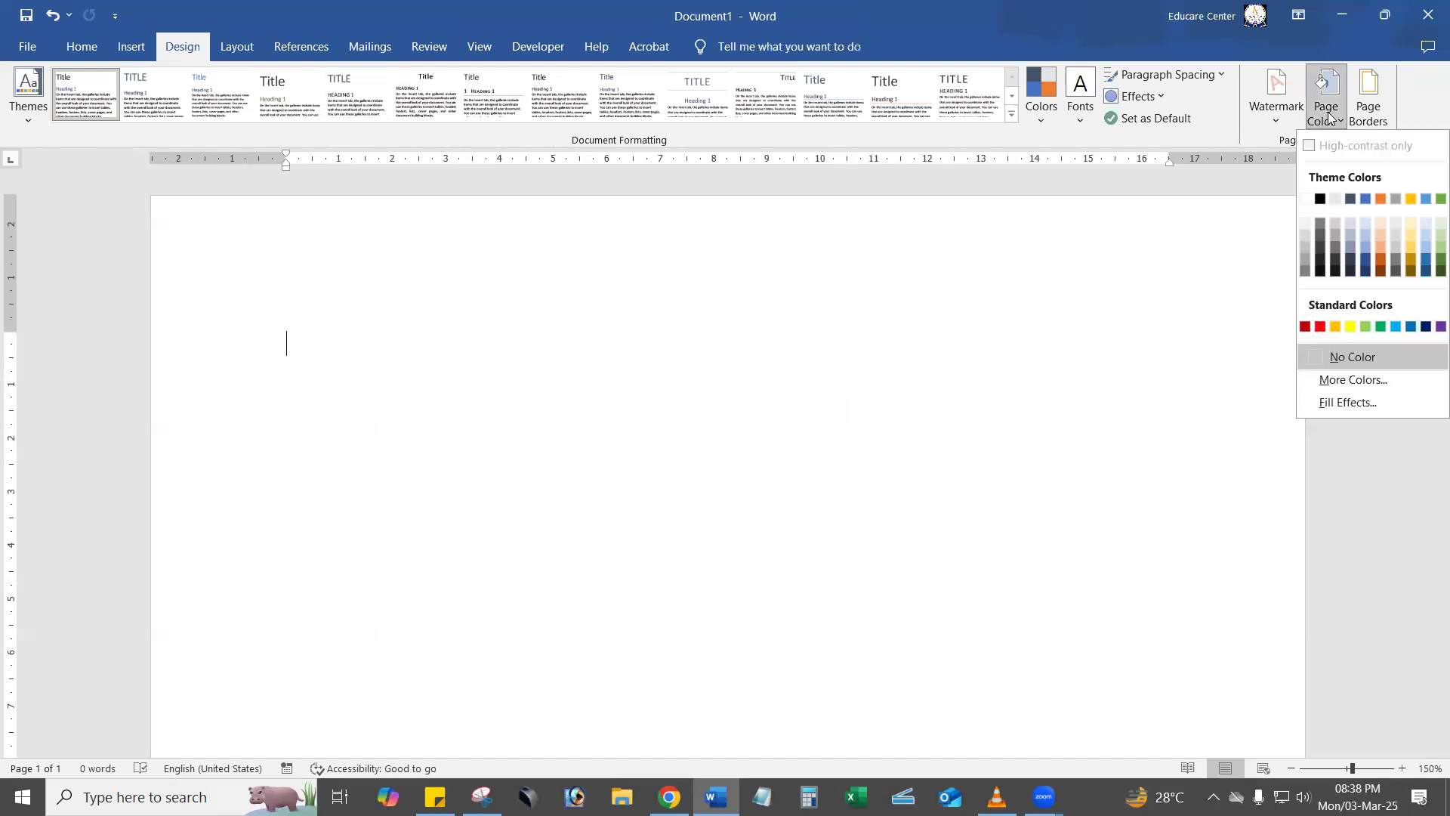
click(1363, 401)
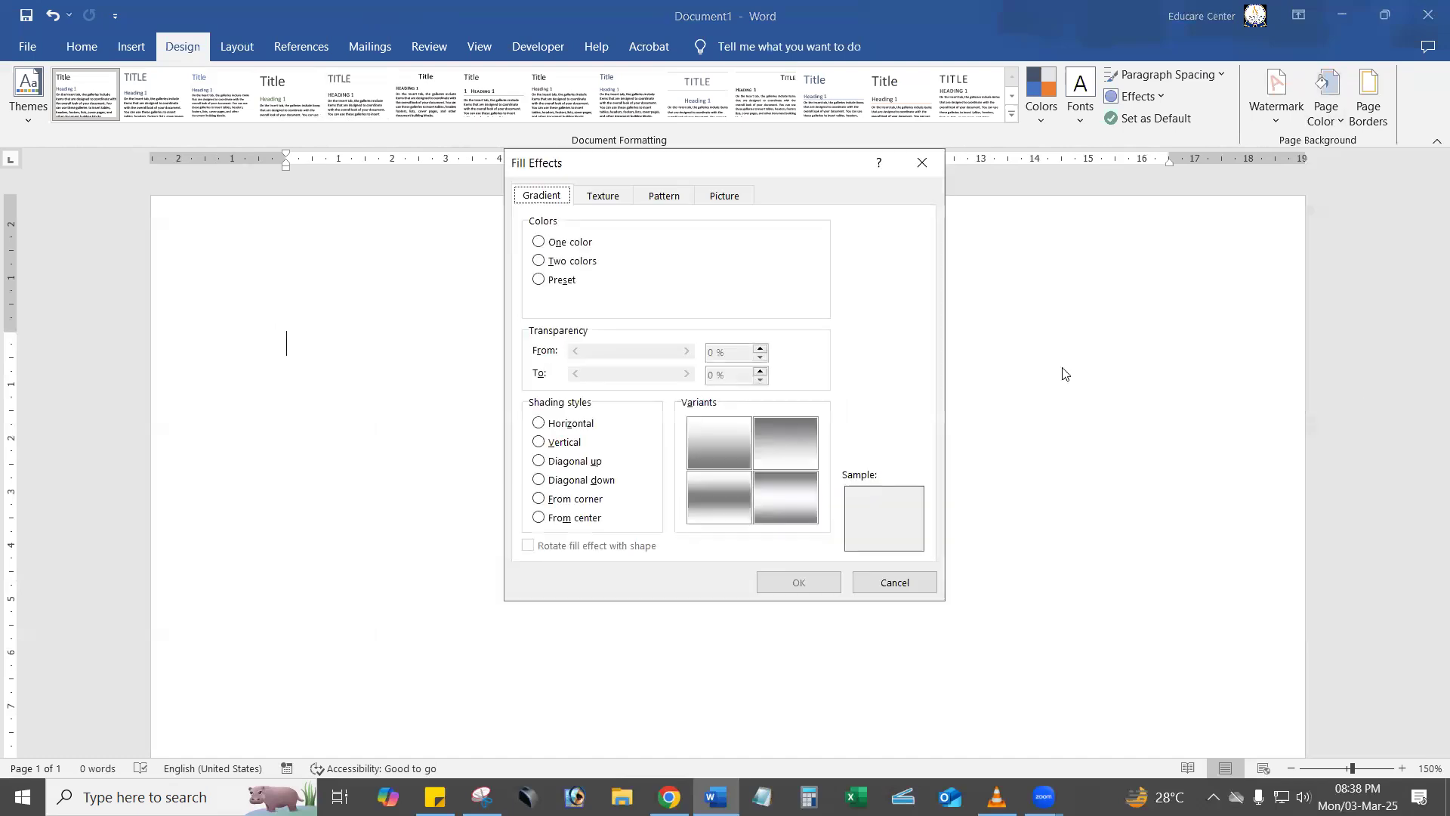
click(568, 281)
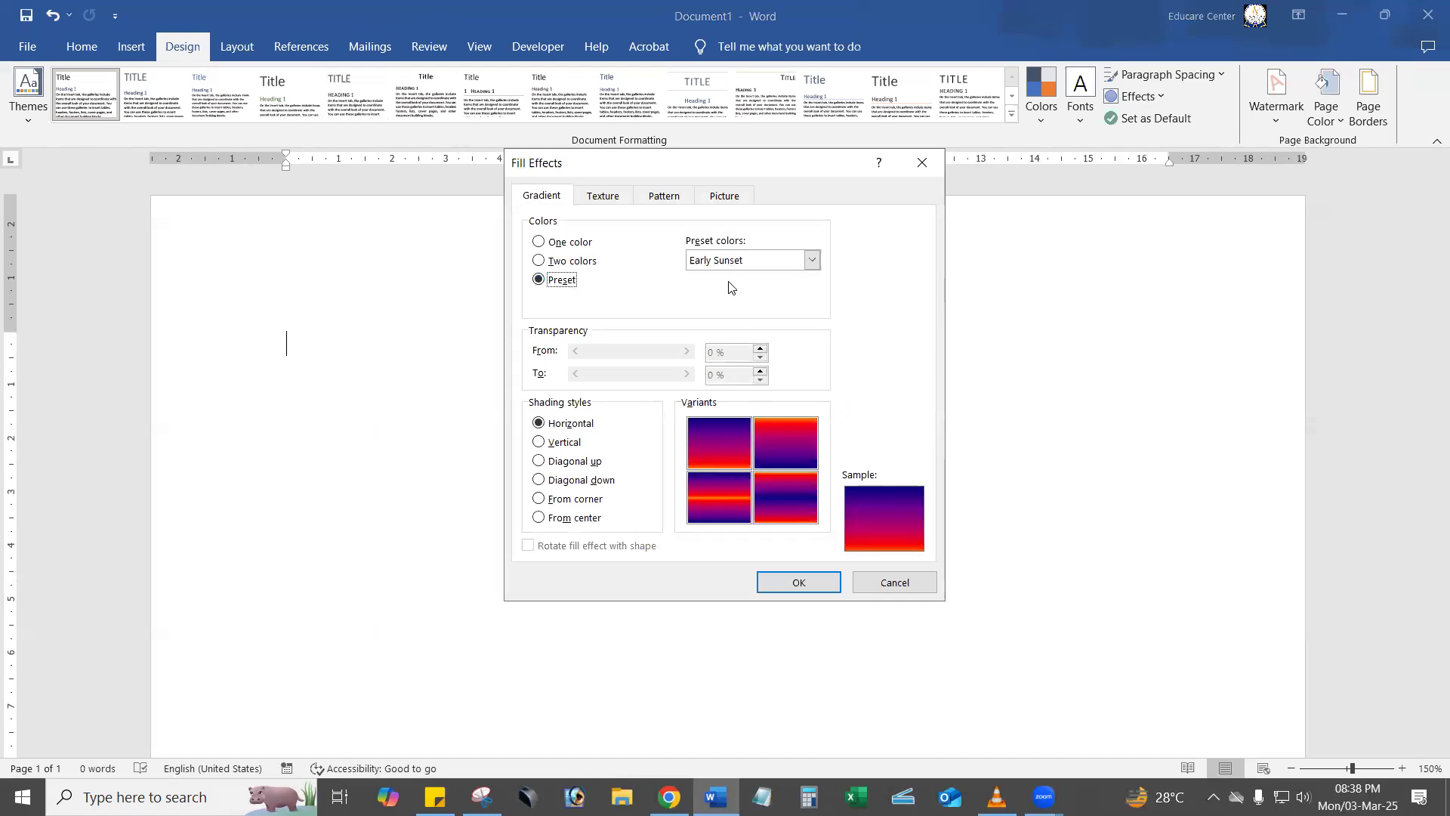
click(812, 260)
click(733, 303)
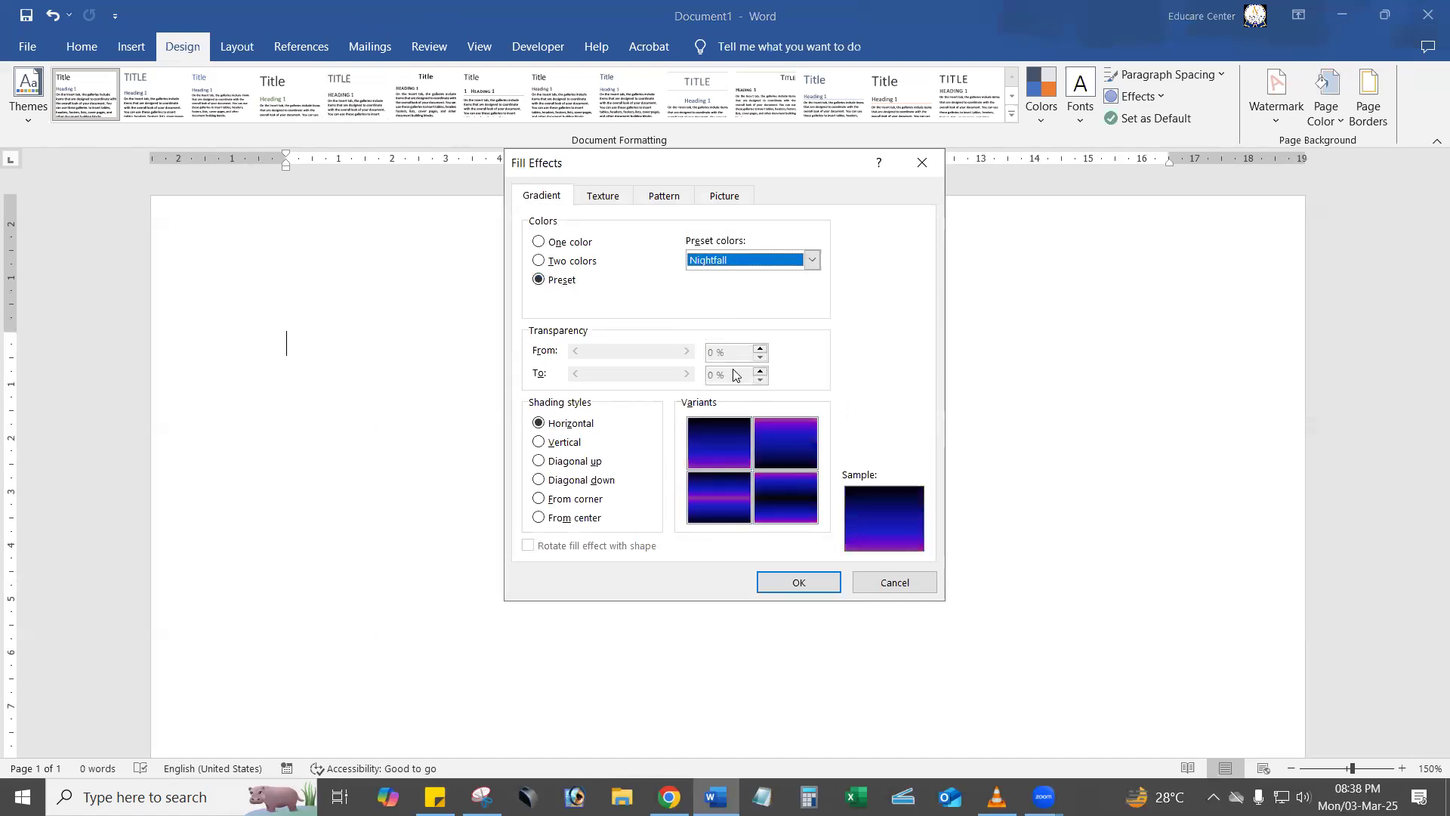
Apply the Desert preset gradient with the first horizontal variant as the page background, and reset the page to No Color.
click(756, 264)
click(813, 339)
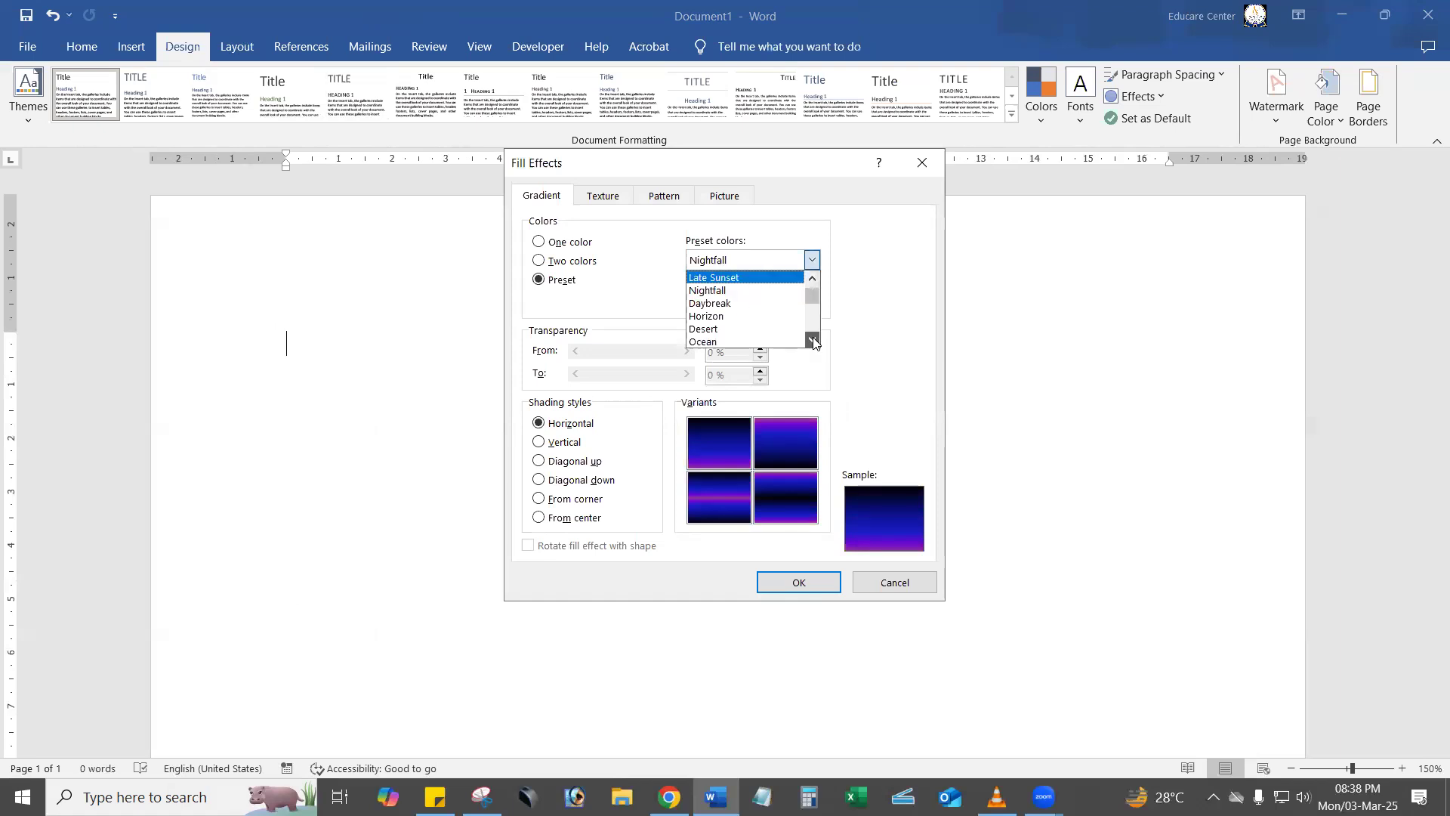
click(736, 328)
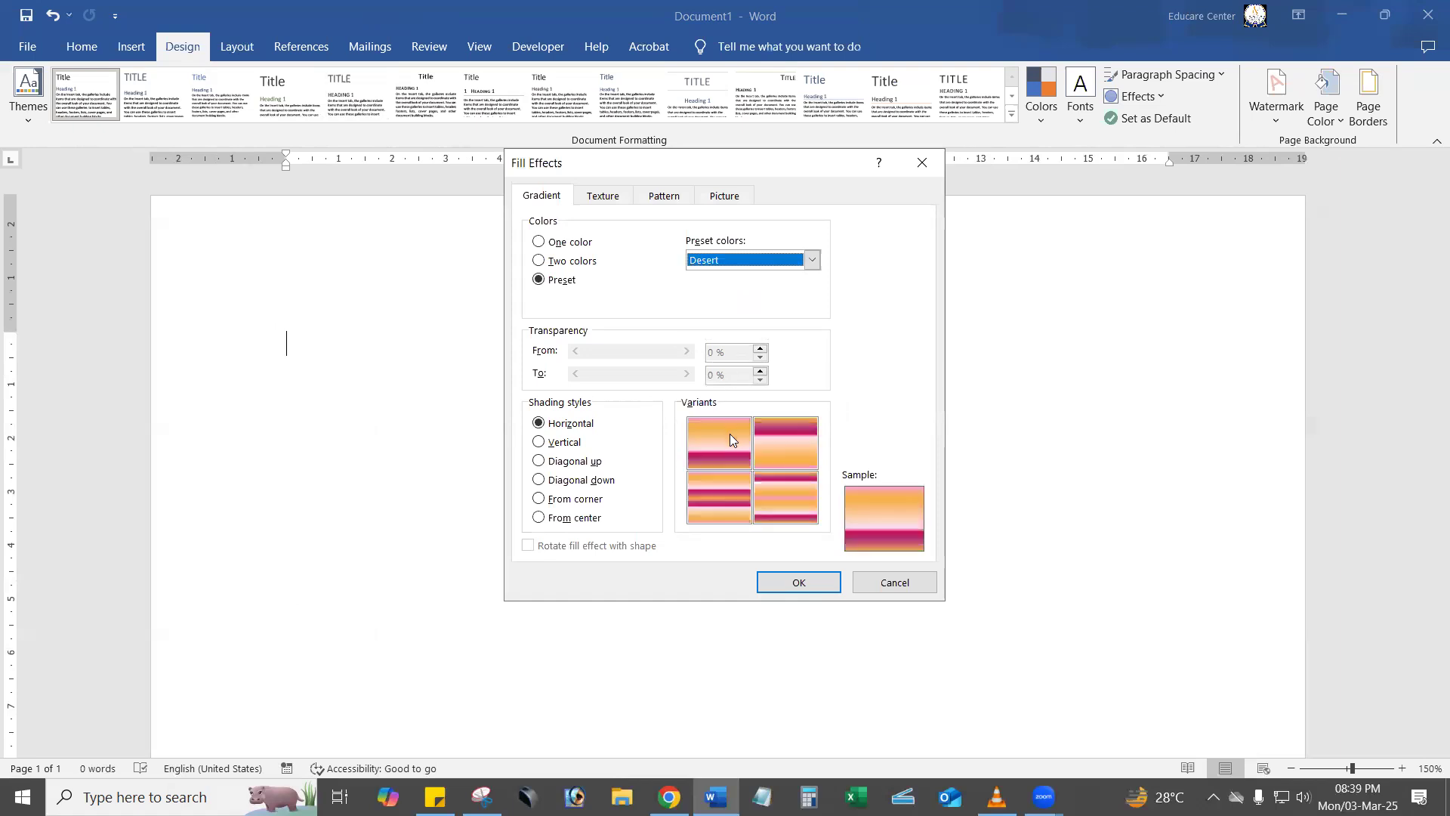
click(724, 433)
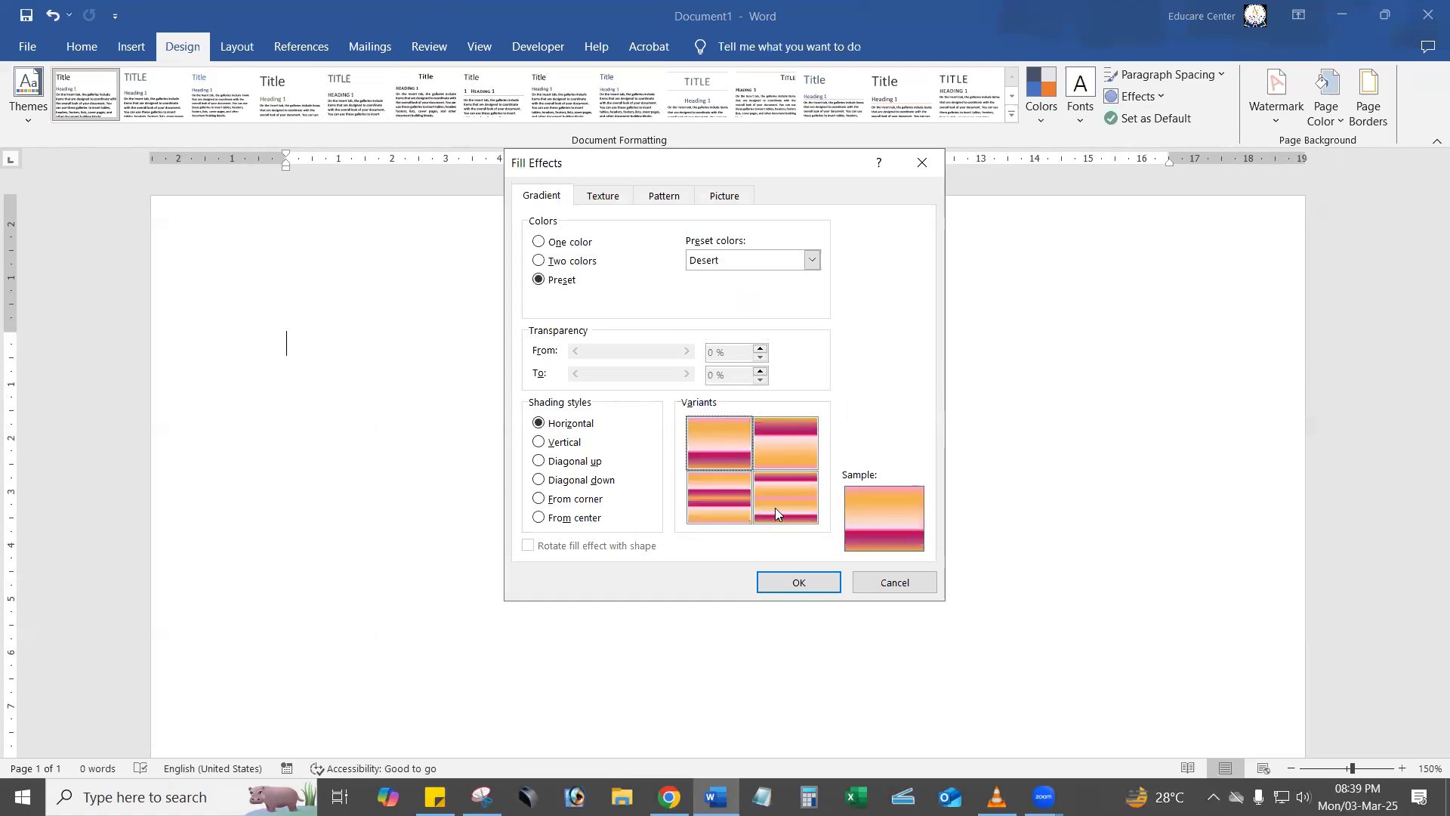
click(807, 583)
scroll(809, 549, down, 8)
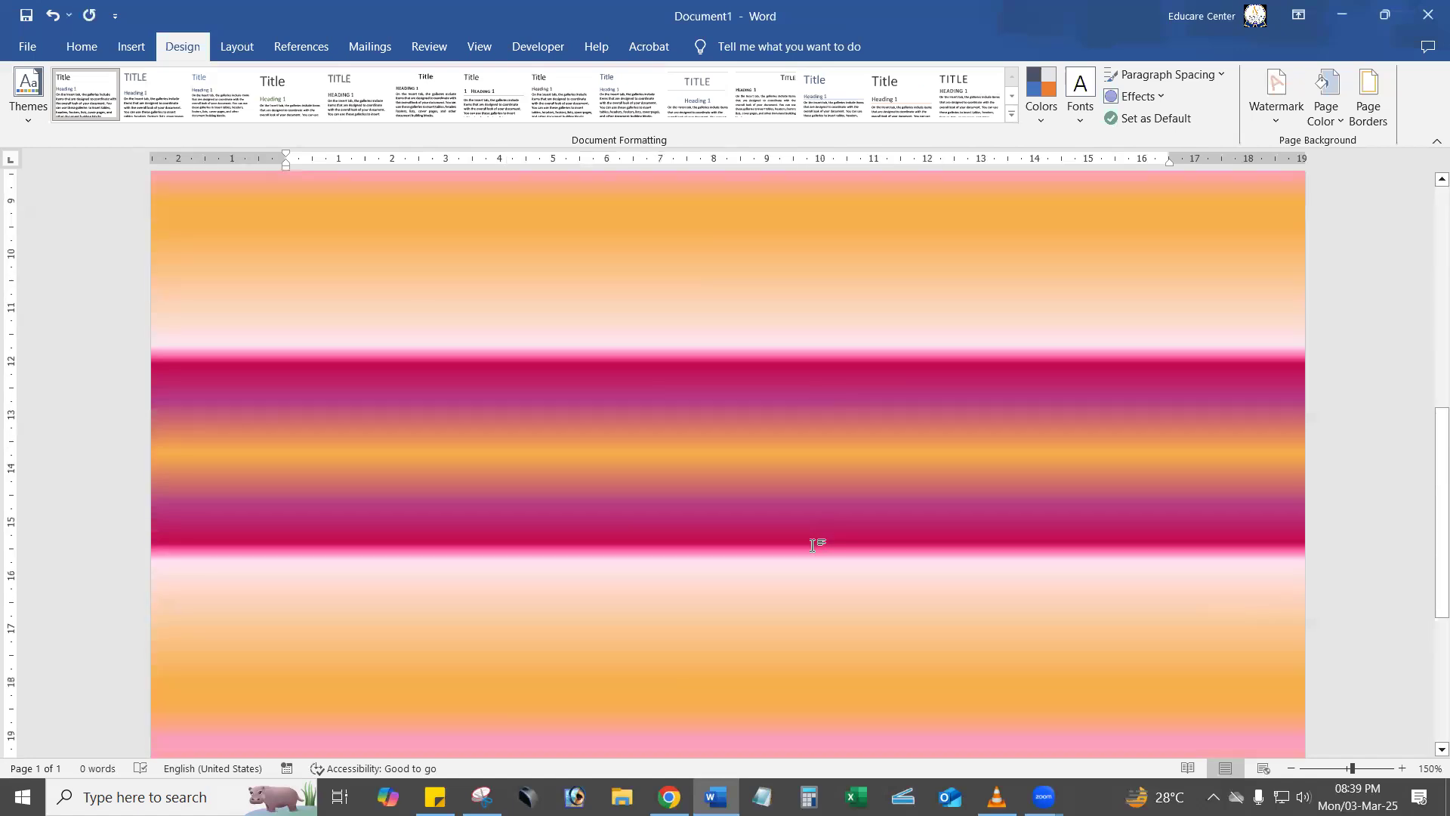
scroll(812, 545, up, 8)
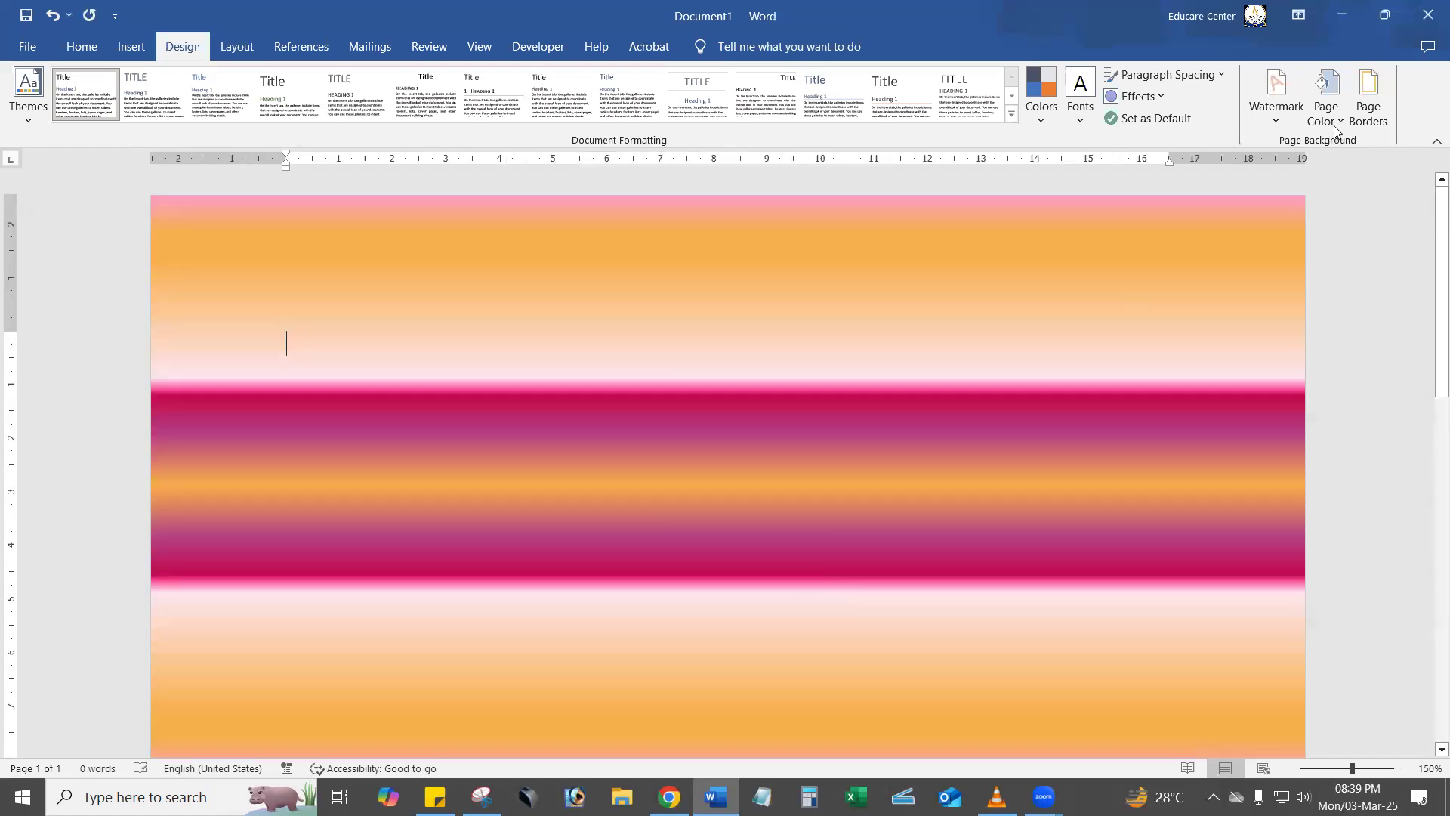
click(1329, 114)
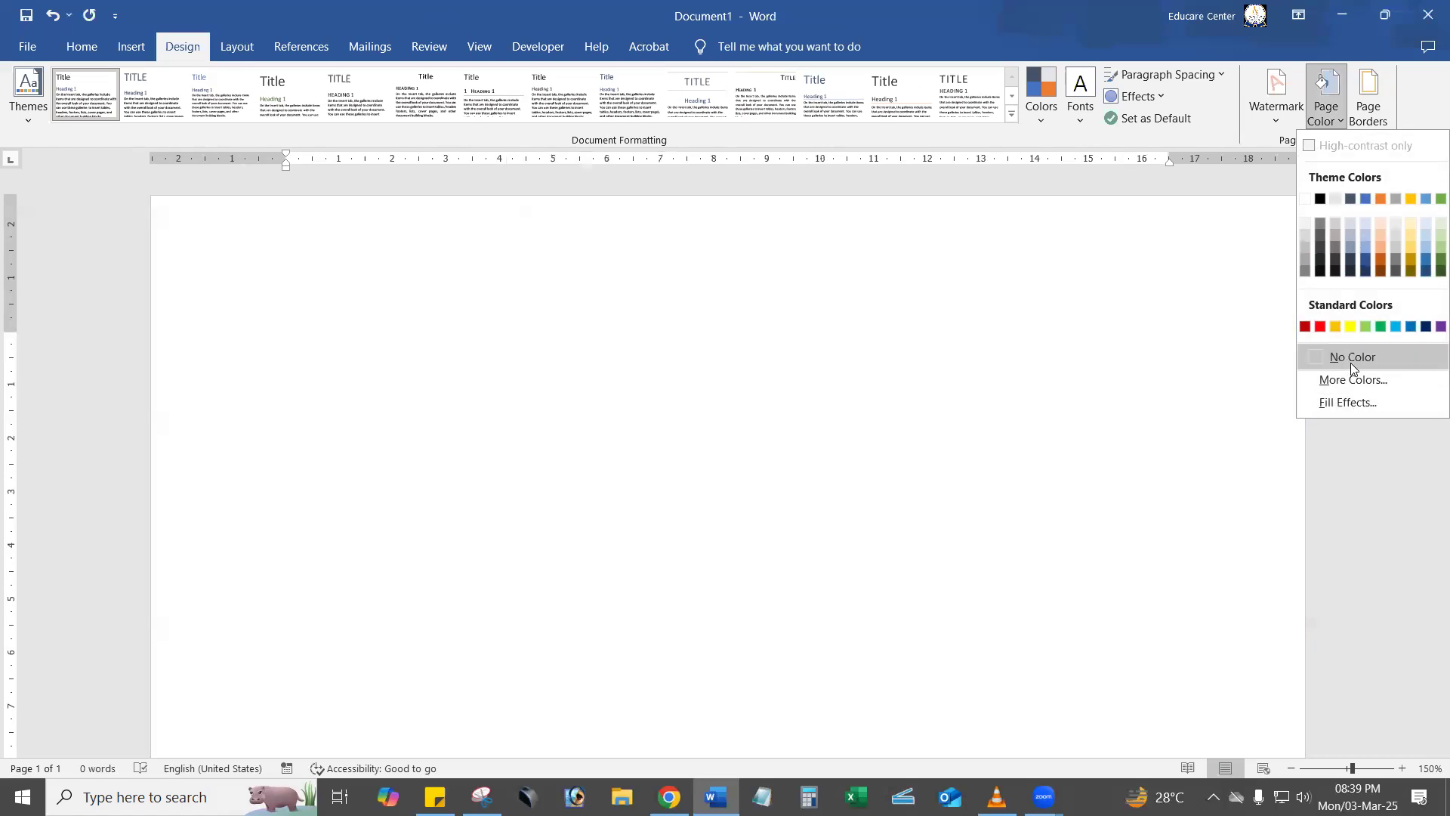
click(1338, 352)
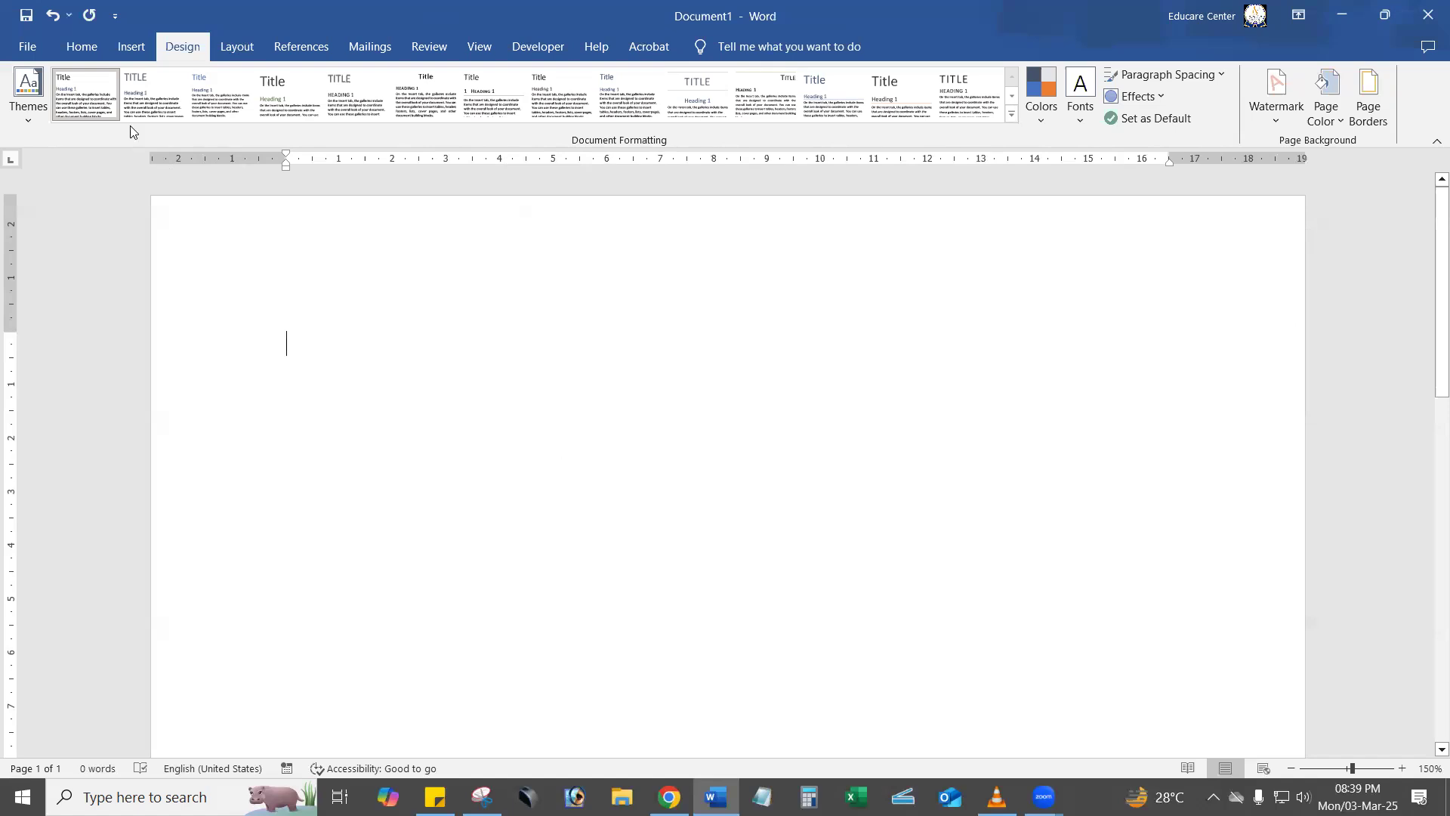
Draw a rectangle about 5.3 cm high and 10.2 cm wide near the middle of the page.
click(133, 48)
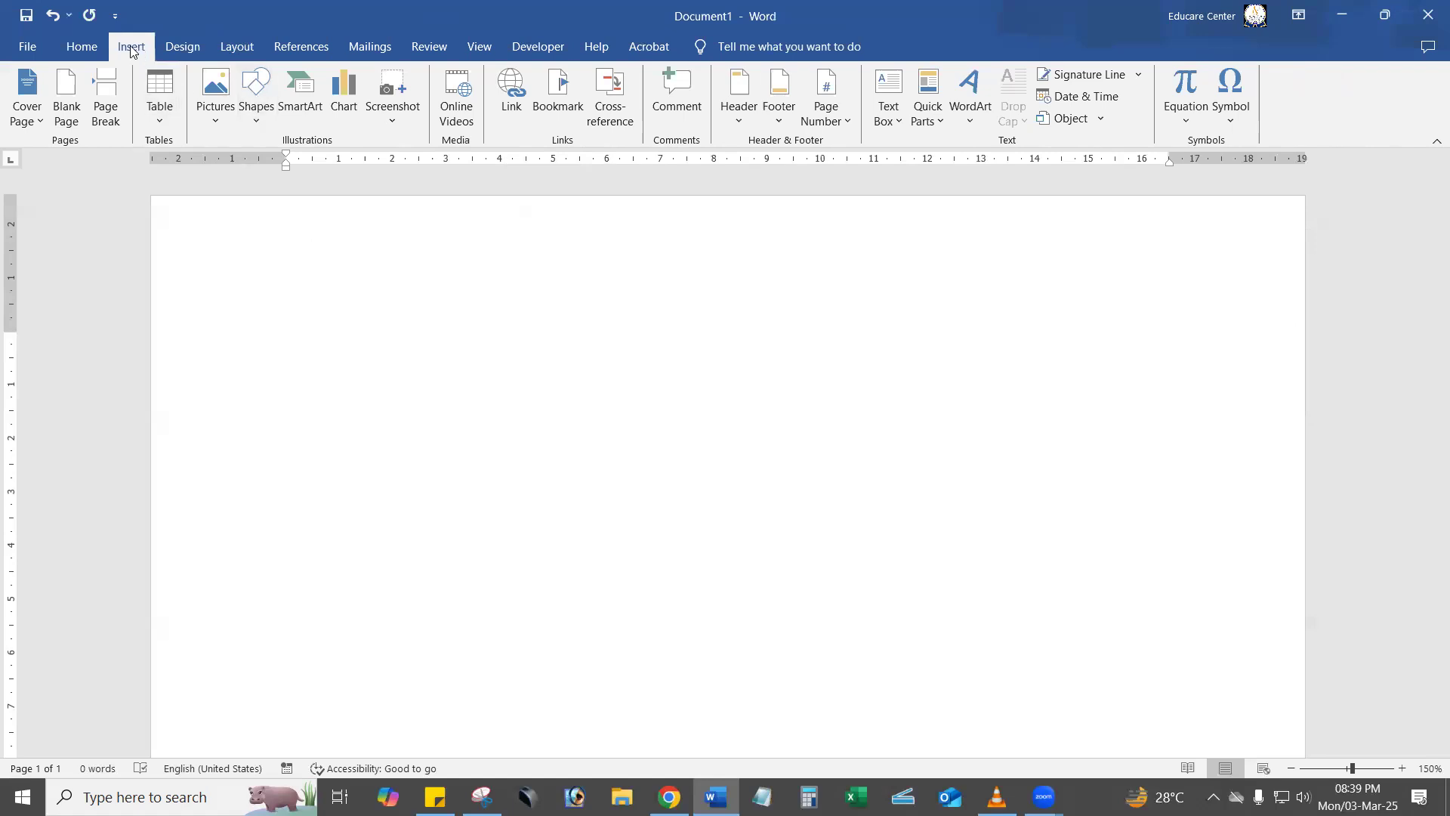
click(256, 106)
click(300, 167)
drag(405, 387, 954, 675)
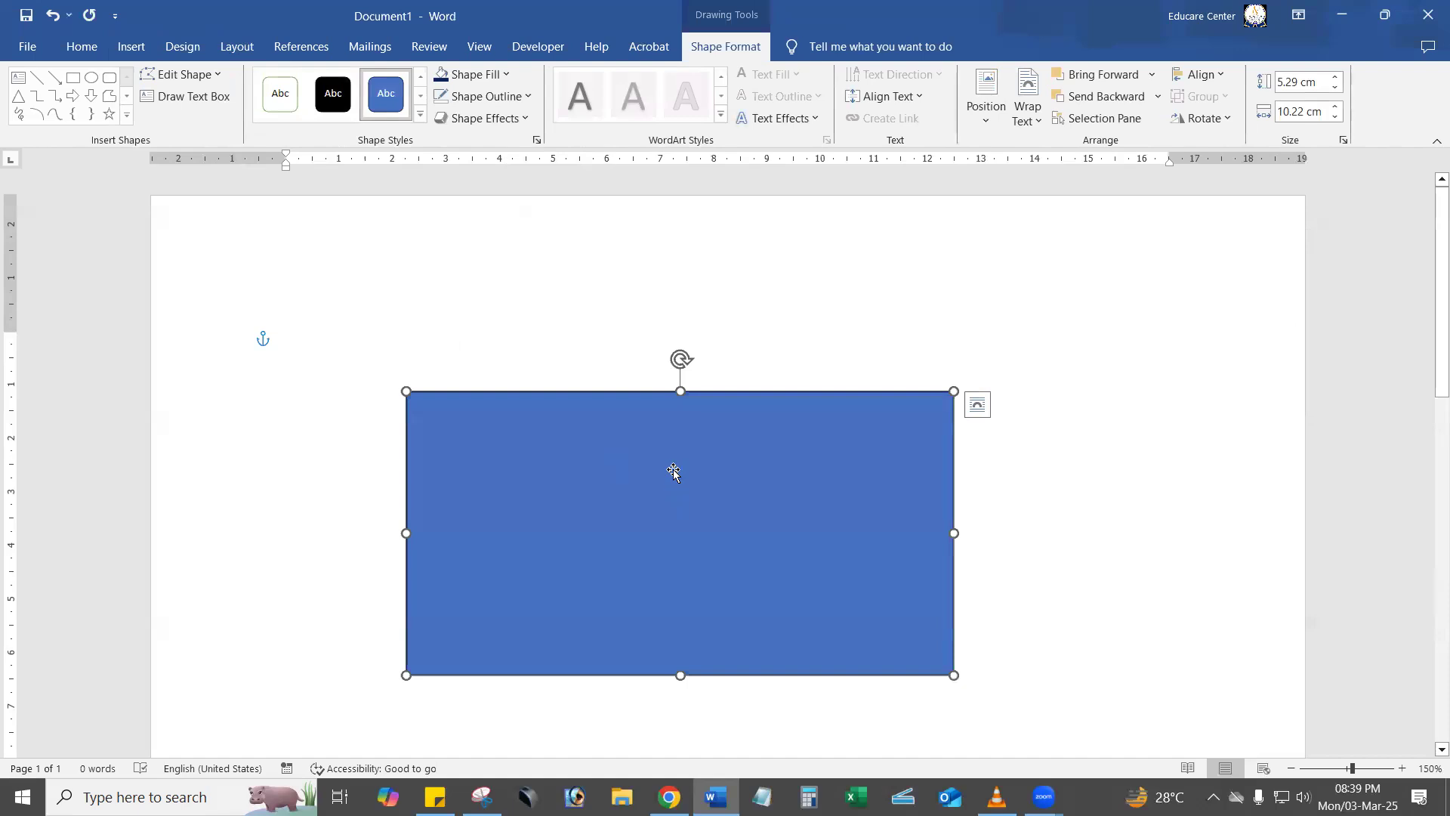
Give the rectangle a gradient fill and move its middle gradient stop to about 48%.
right_click(673, 472)
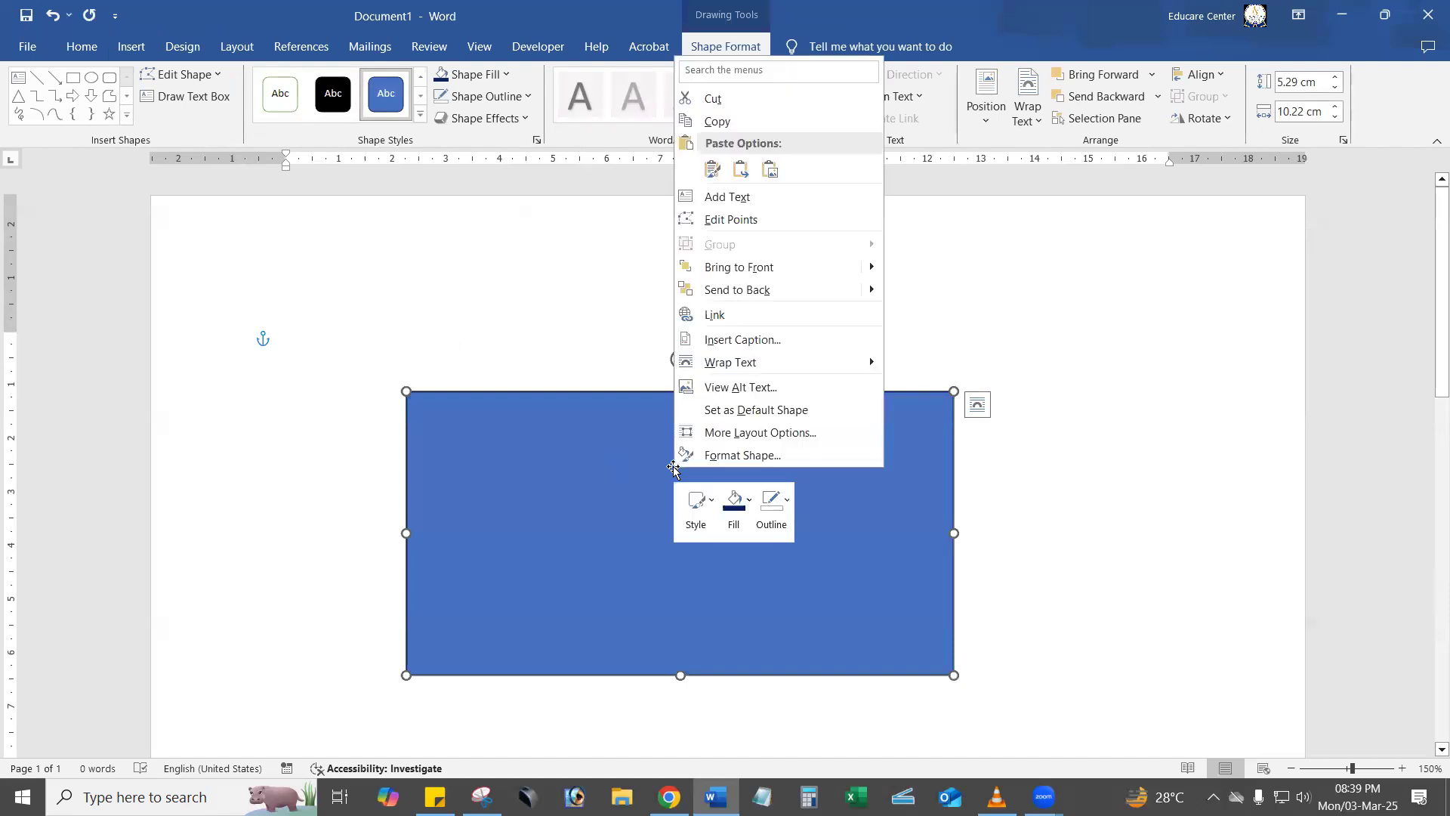
click(768, 456)
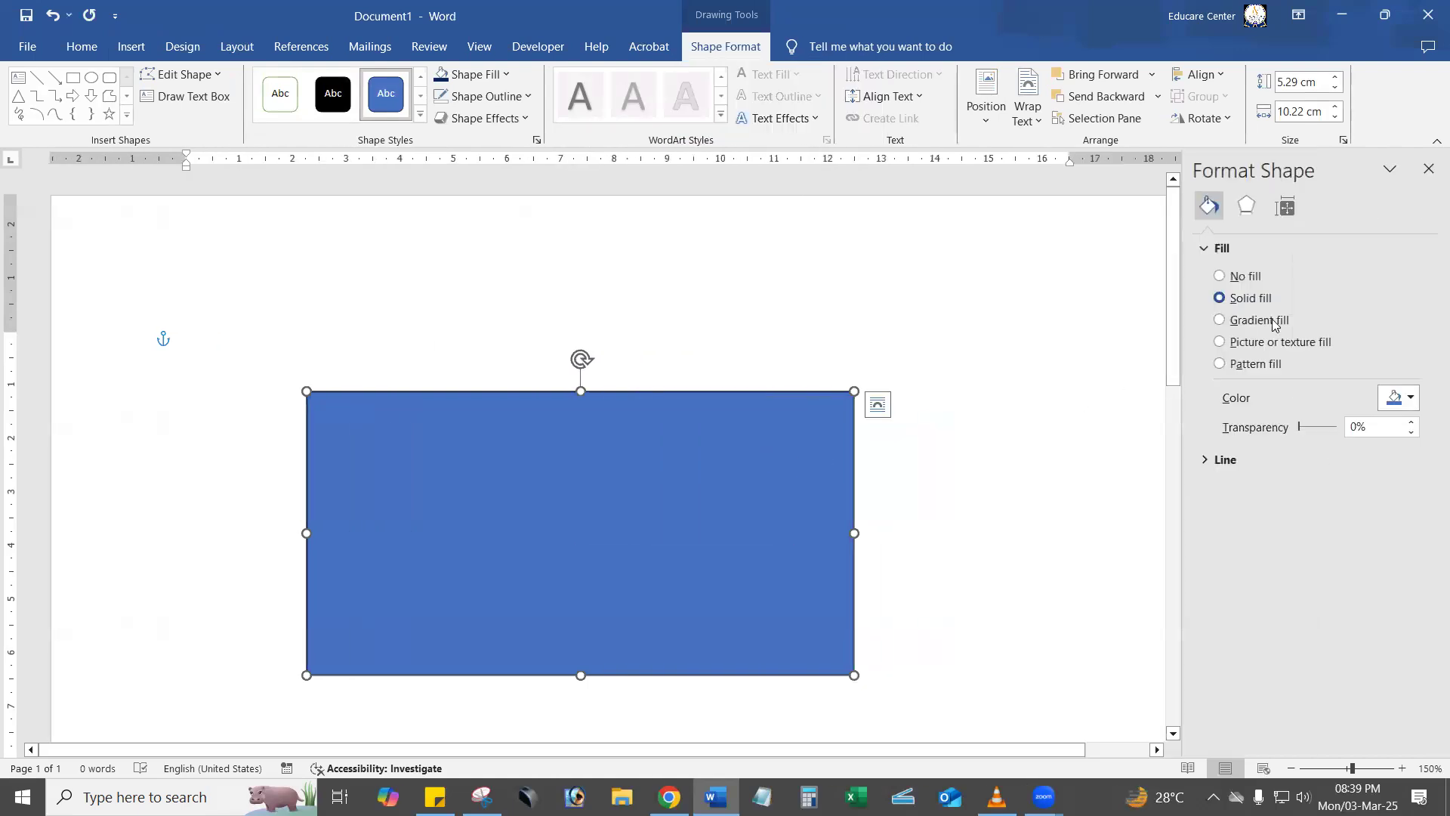
click(1275, 322)
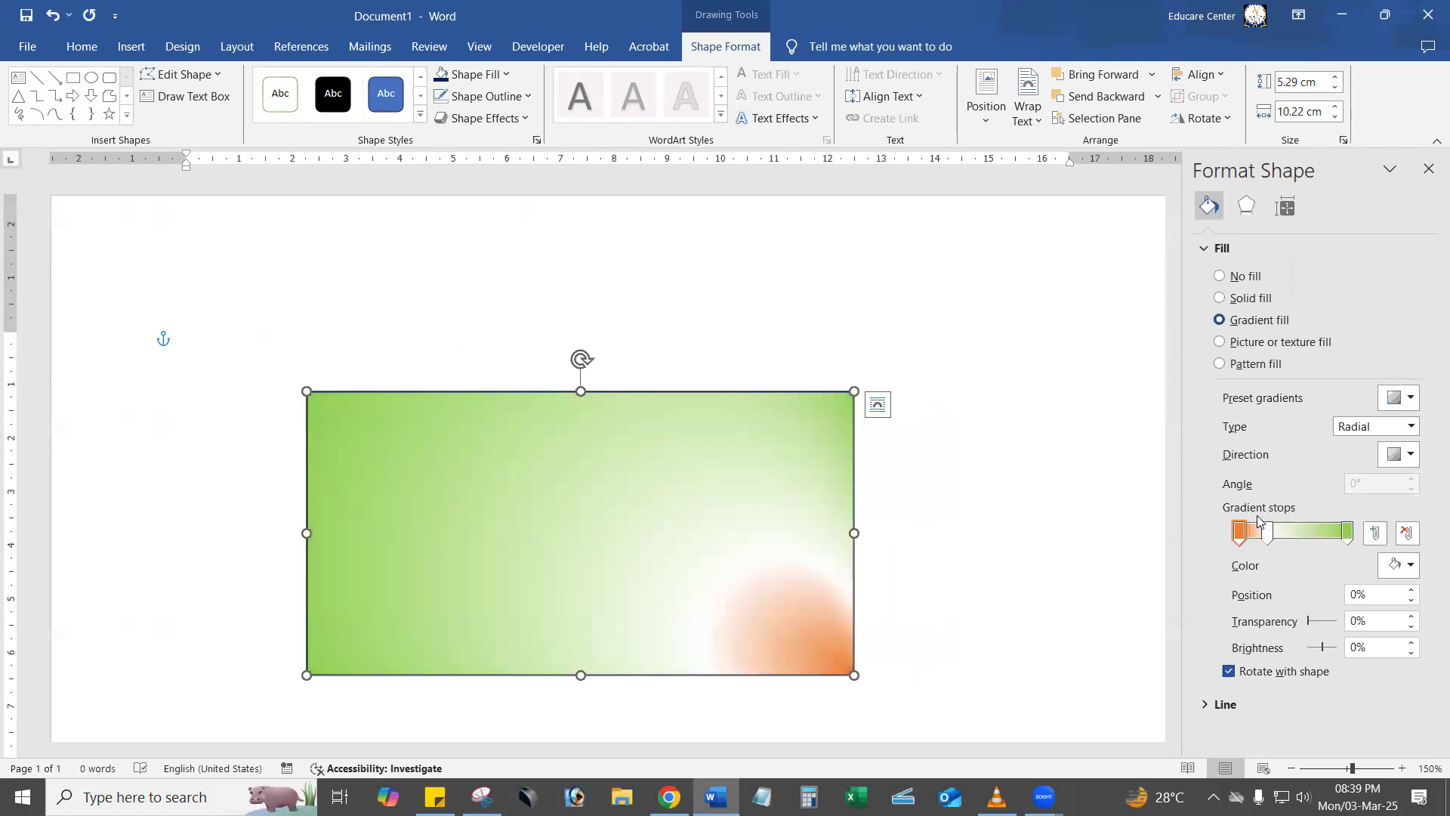
drag(1267, 532, 1305, 533)
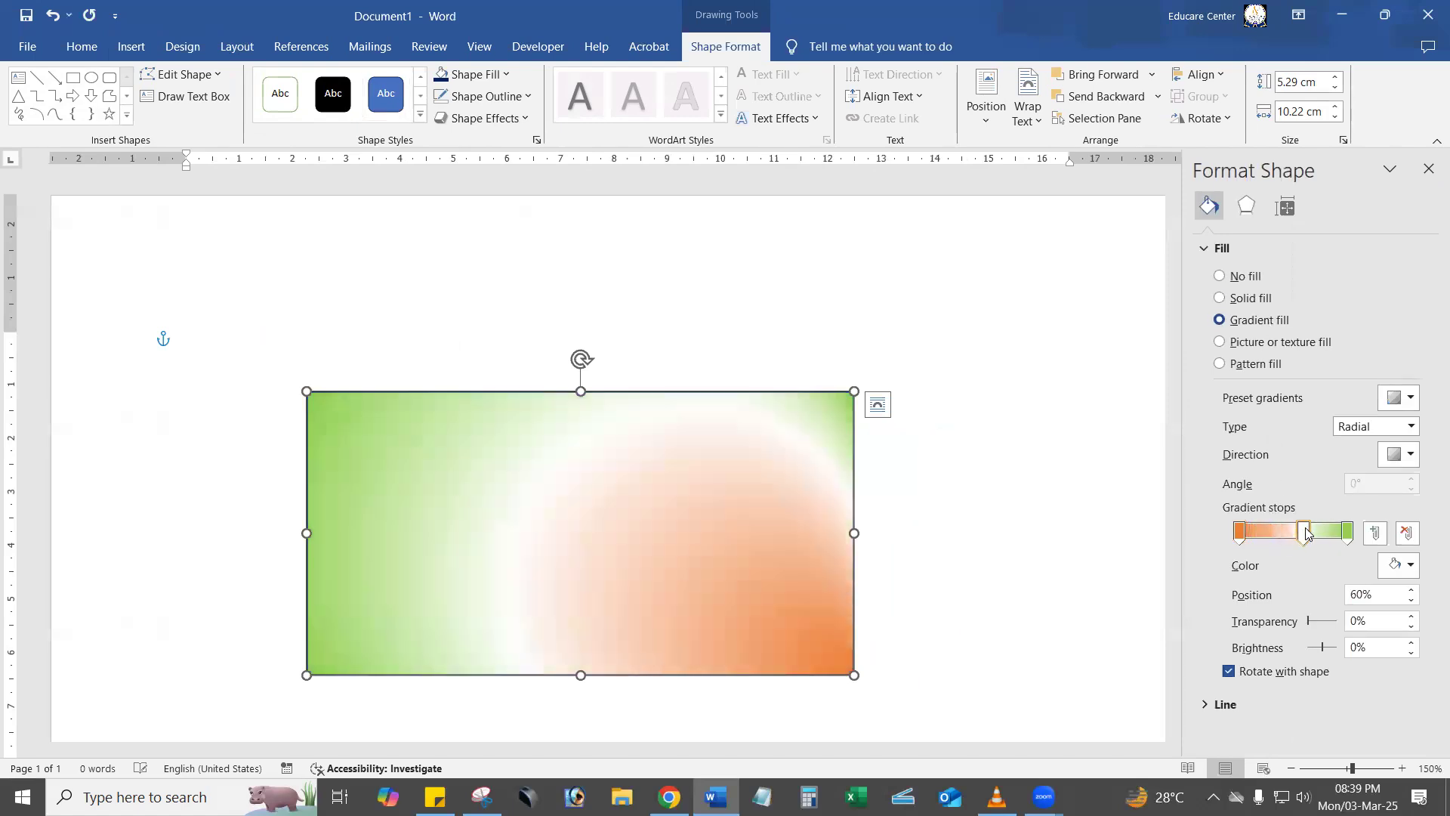
Colour the rectangle's middle and last gradient stops gold and its first stop dark blue.
click(1409, 564)
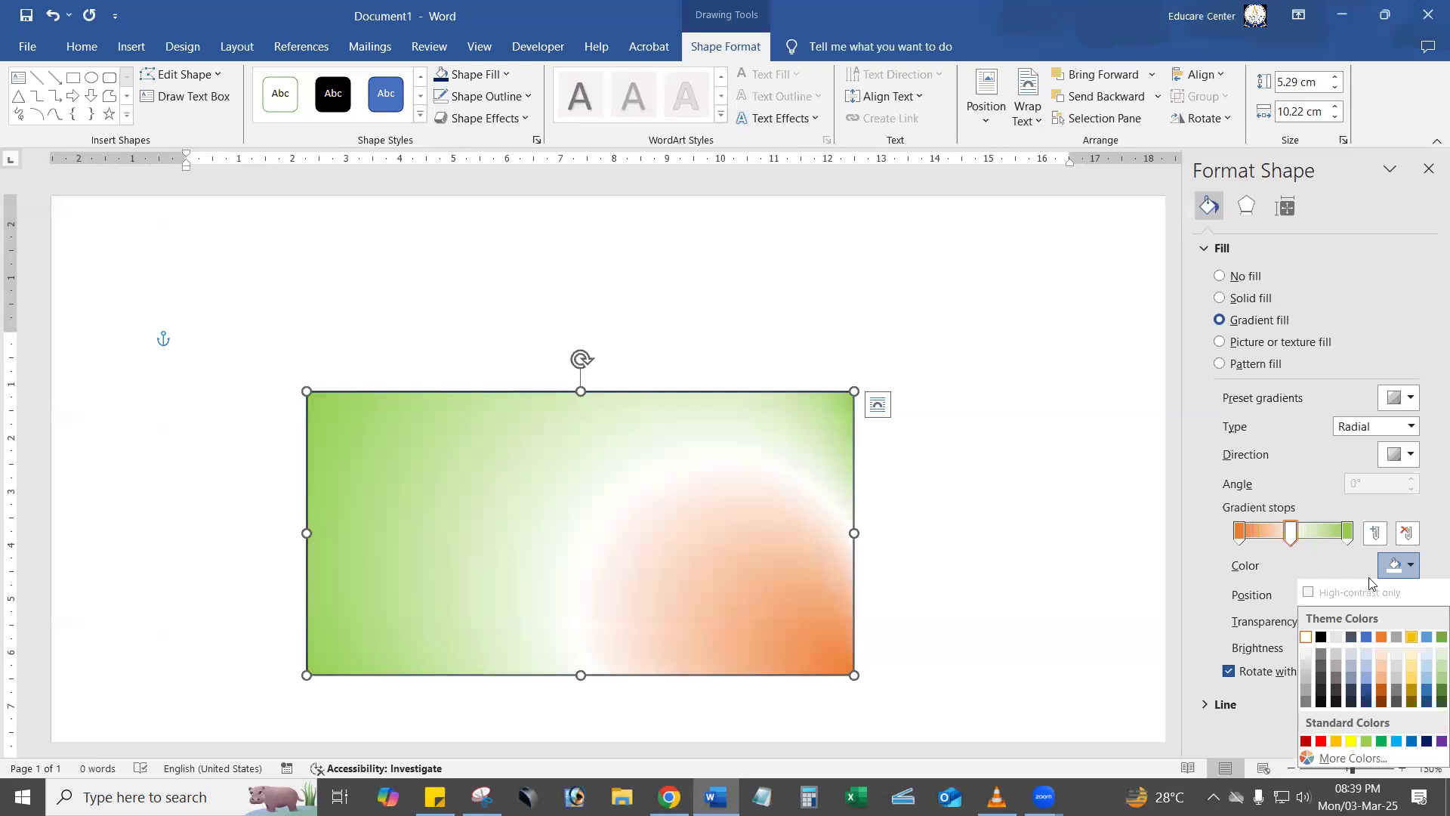
click(1410, 639)
click(1347, 533)
click(1409, 565)
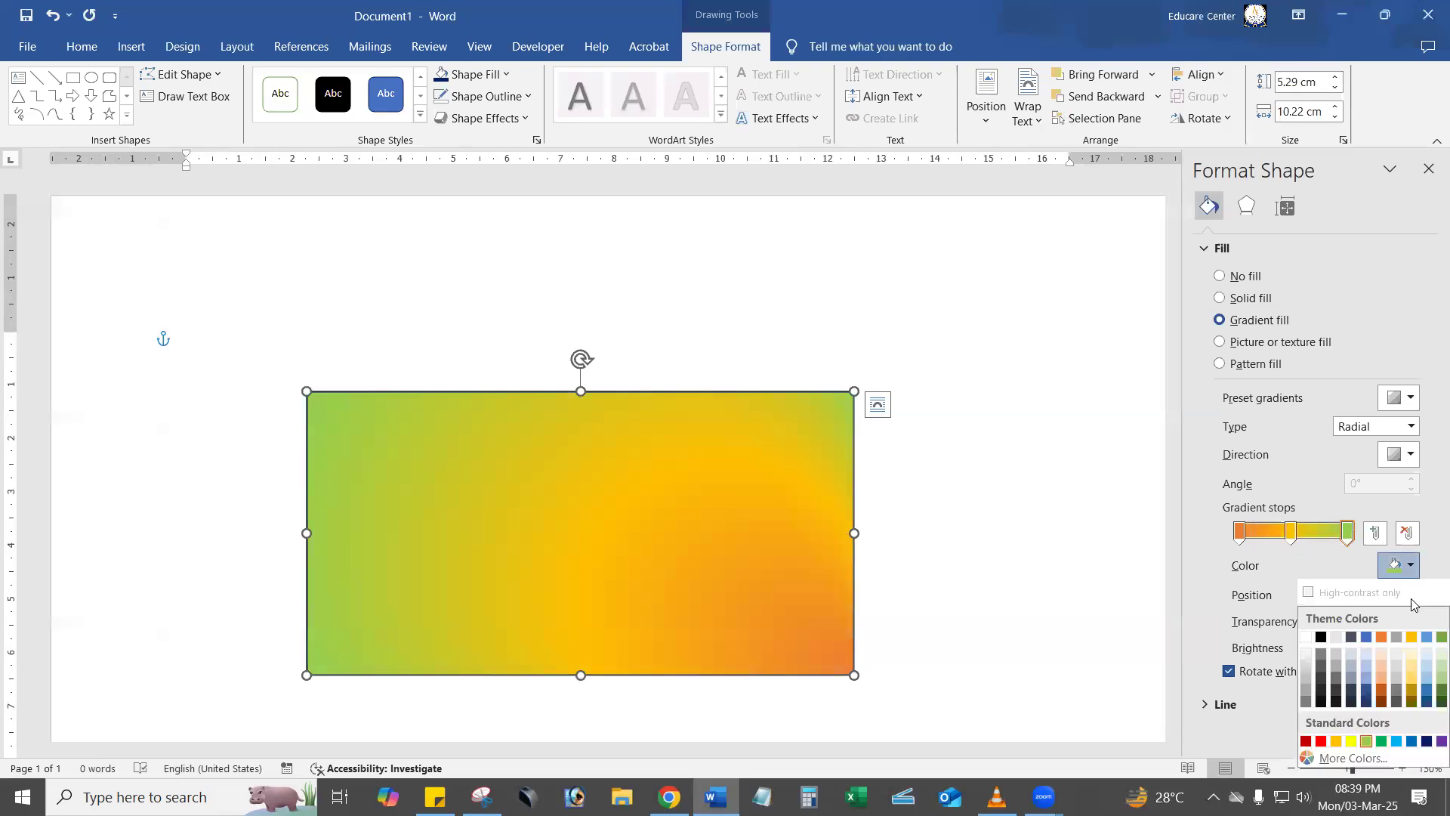
click(1412, 638)
click(1241, 536)
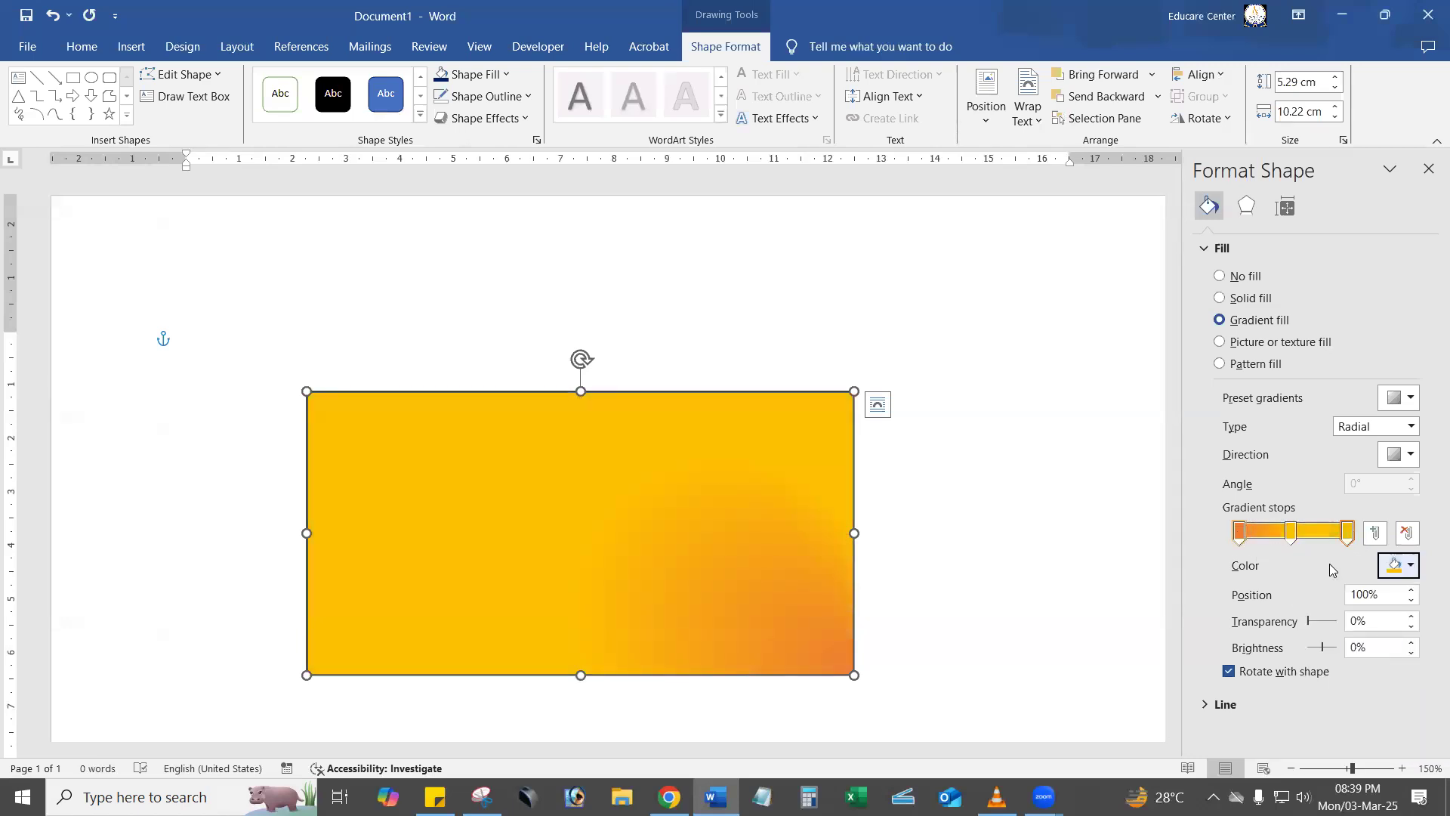
click(1409, 565)
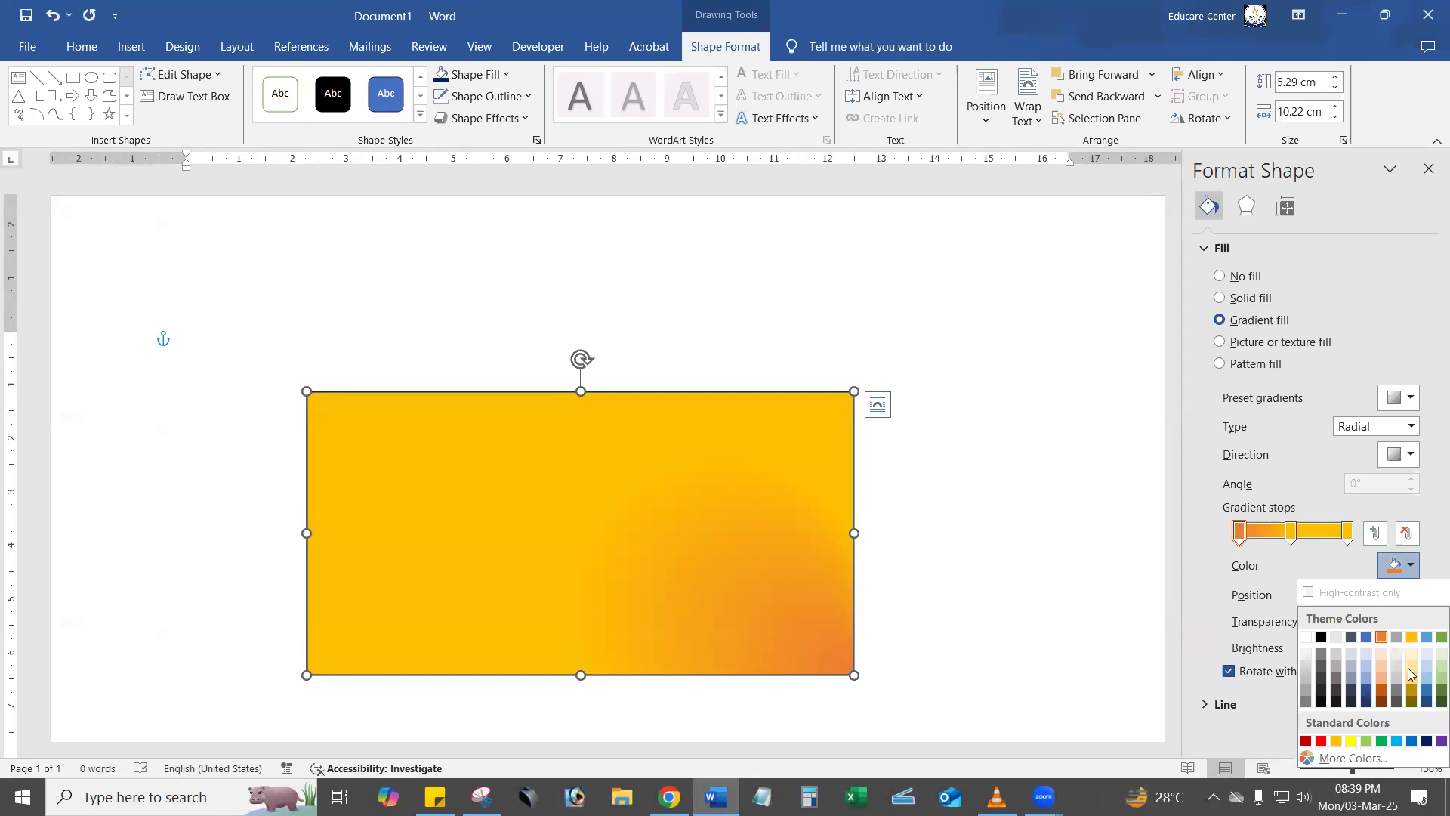
click(1426, 740)
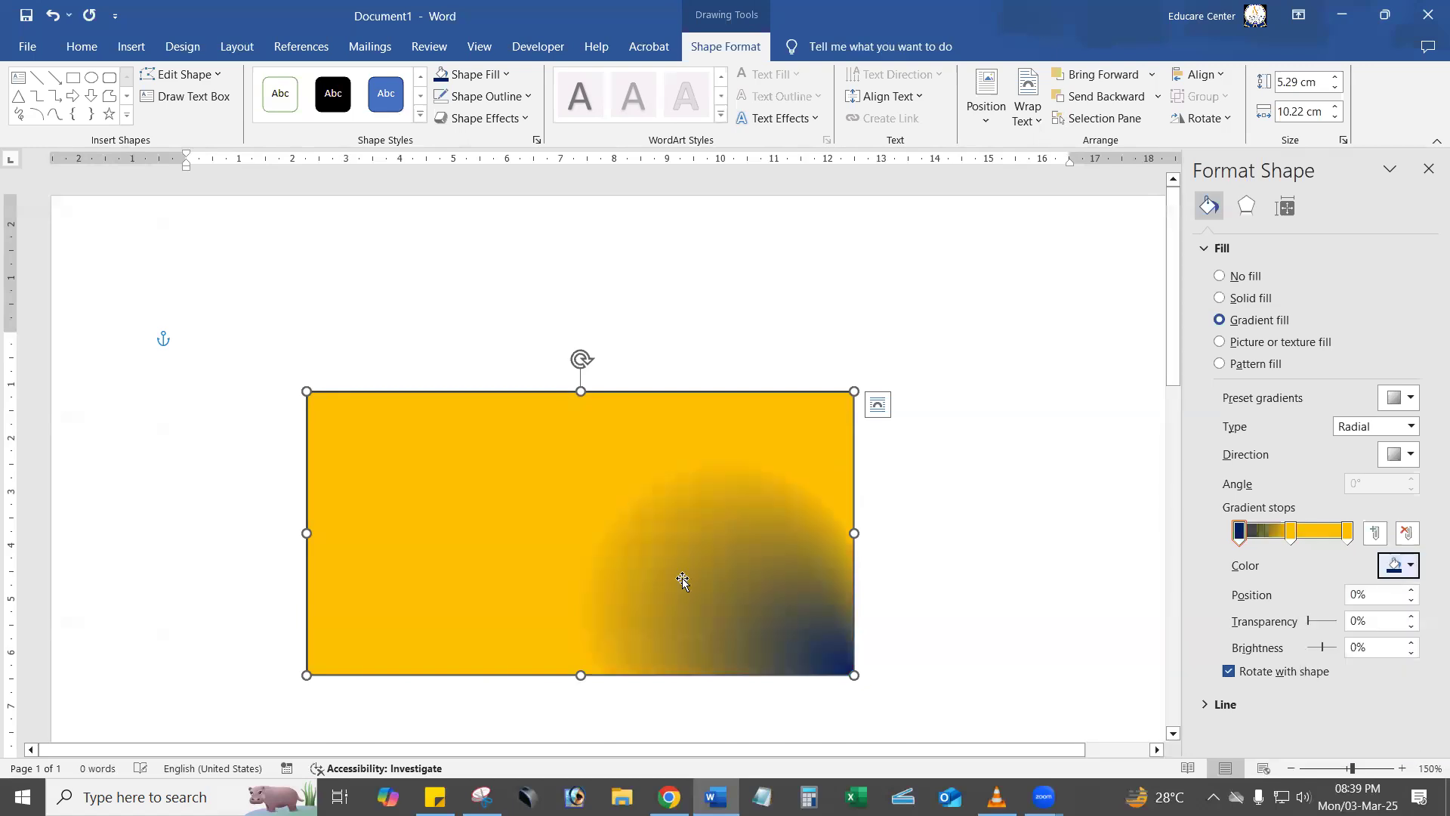
Change the rectangle's gradient to the Linear type with a downward direction at 90°.
click(1369, 427)
click(1373, 444)
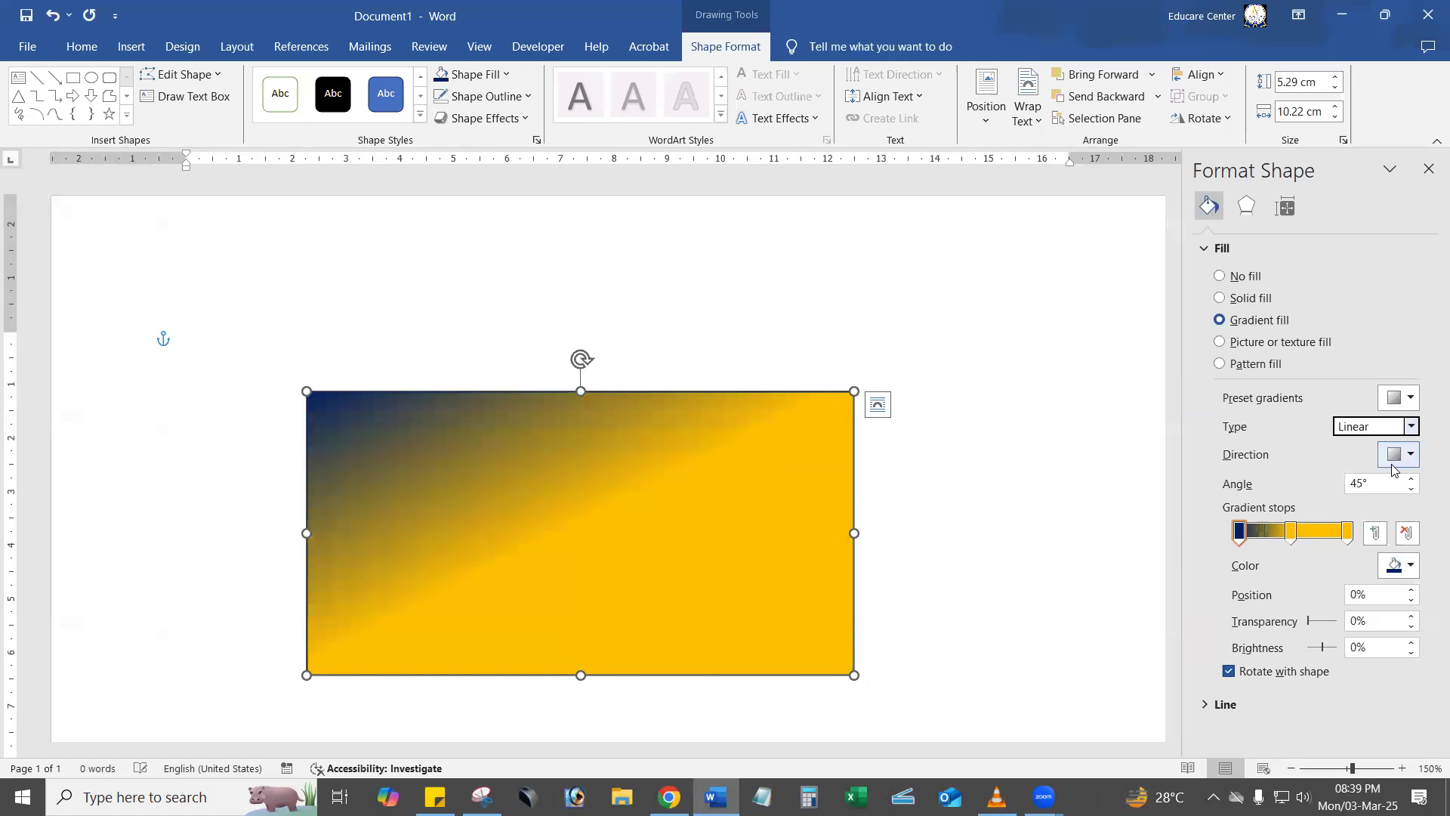
click(1394, 461)
click(1288, 493)
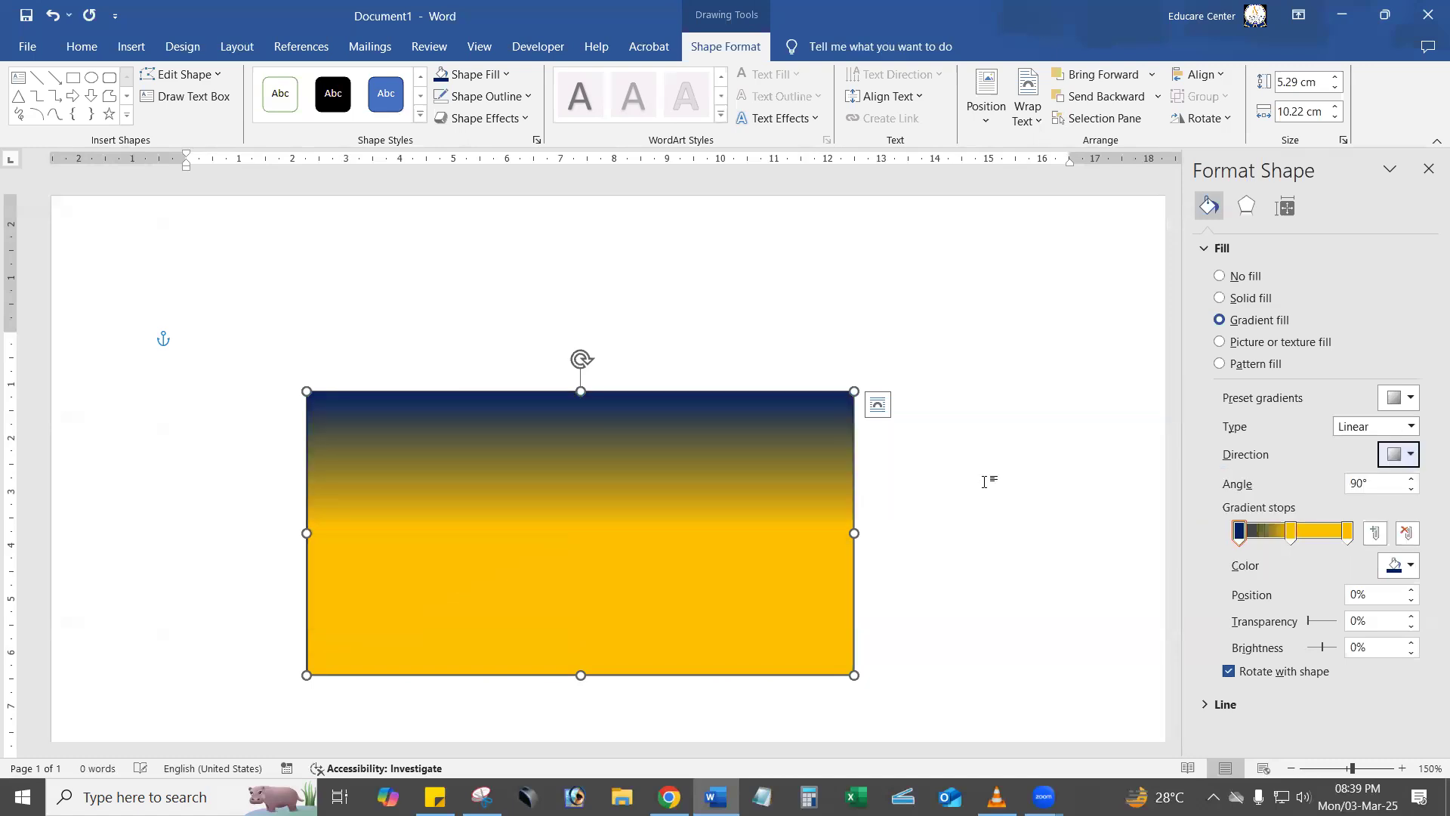
Stretch the rectangle upward to about 6.05 cm high and move it up and to the right on the page.
drag(581, 391, 578, 347)
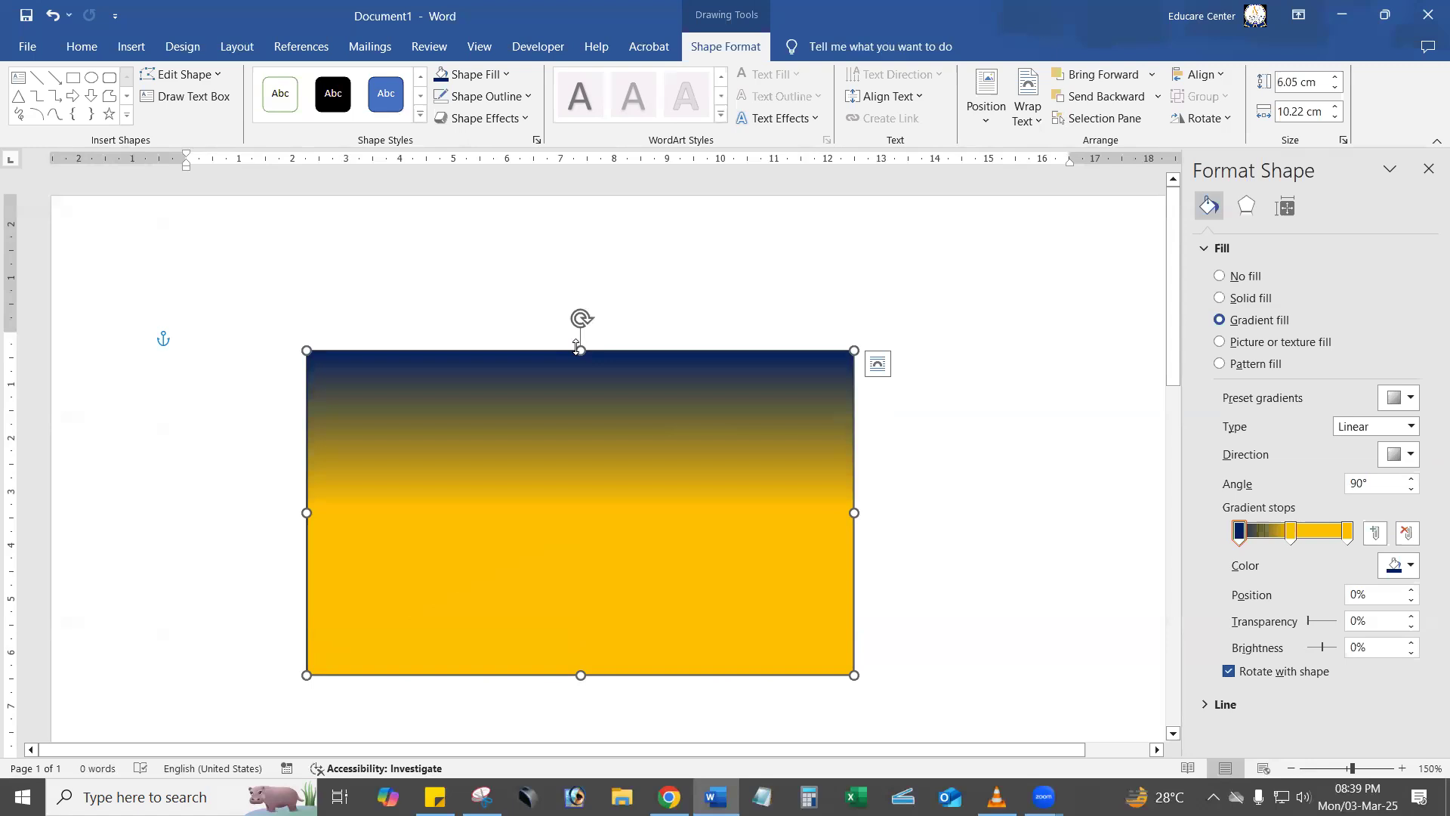
drag(600, 411, 718, 369)
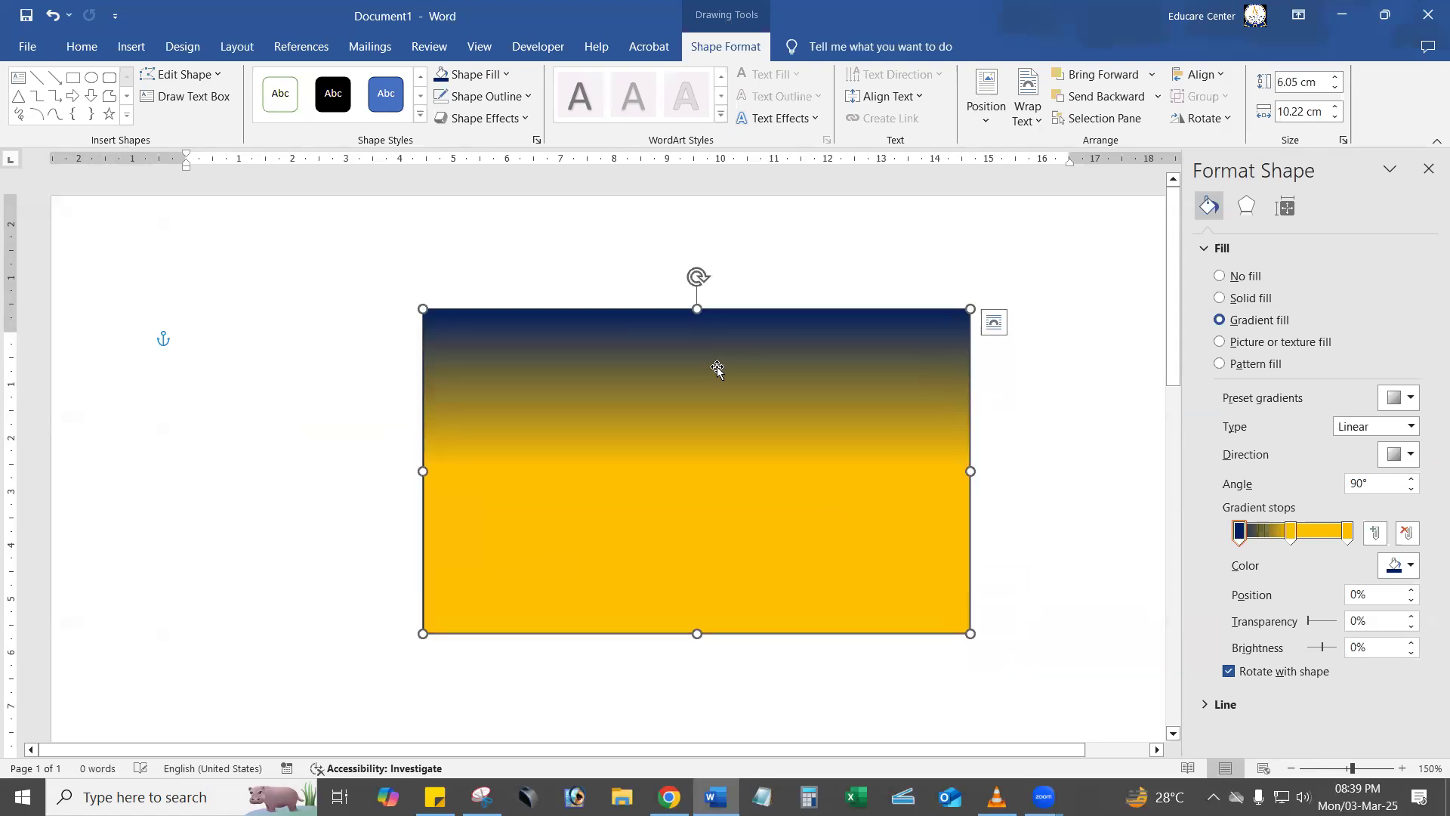
click(1420, 162)
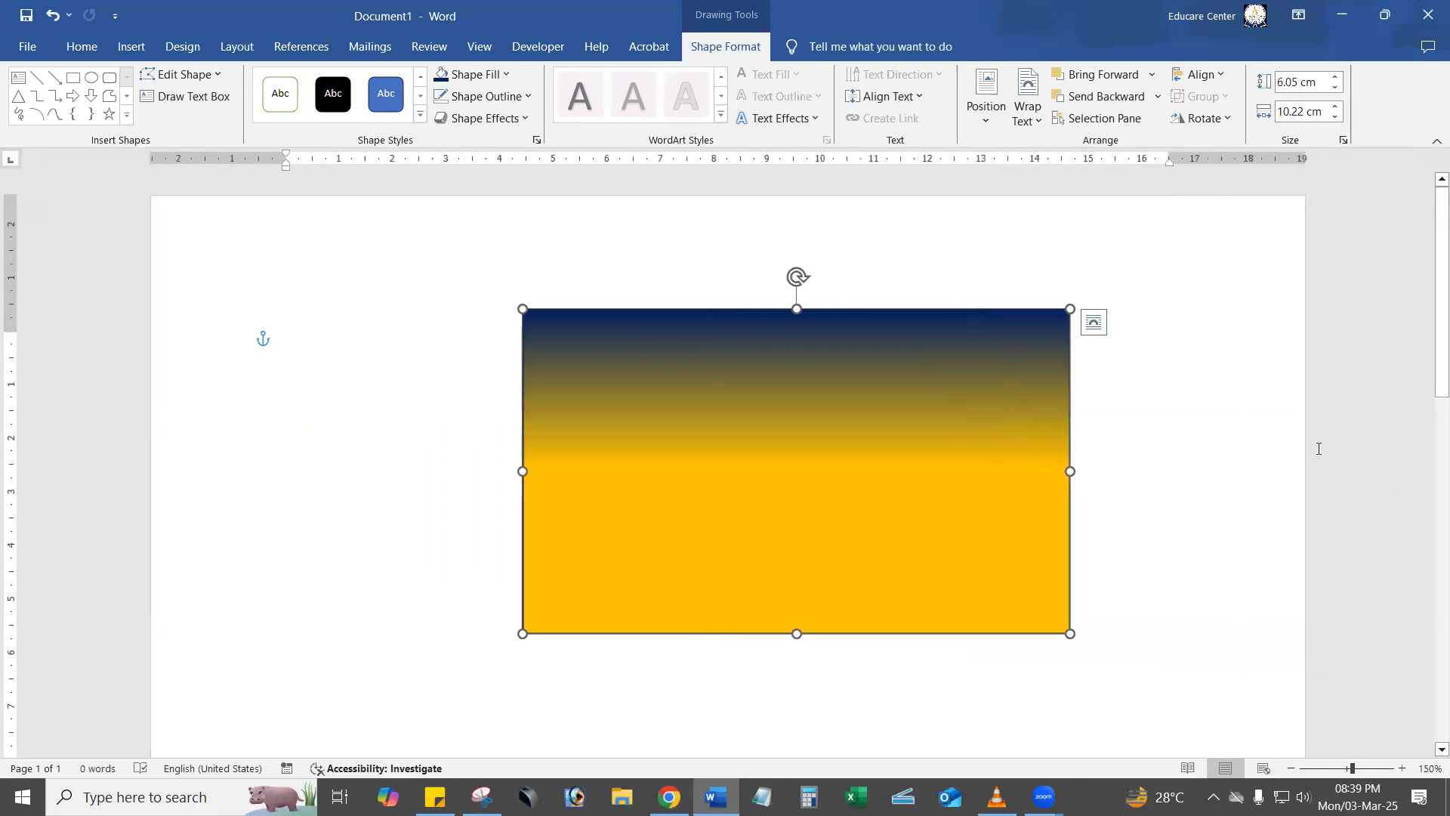
click(1318, 449)
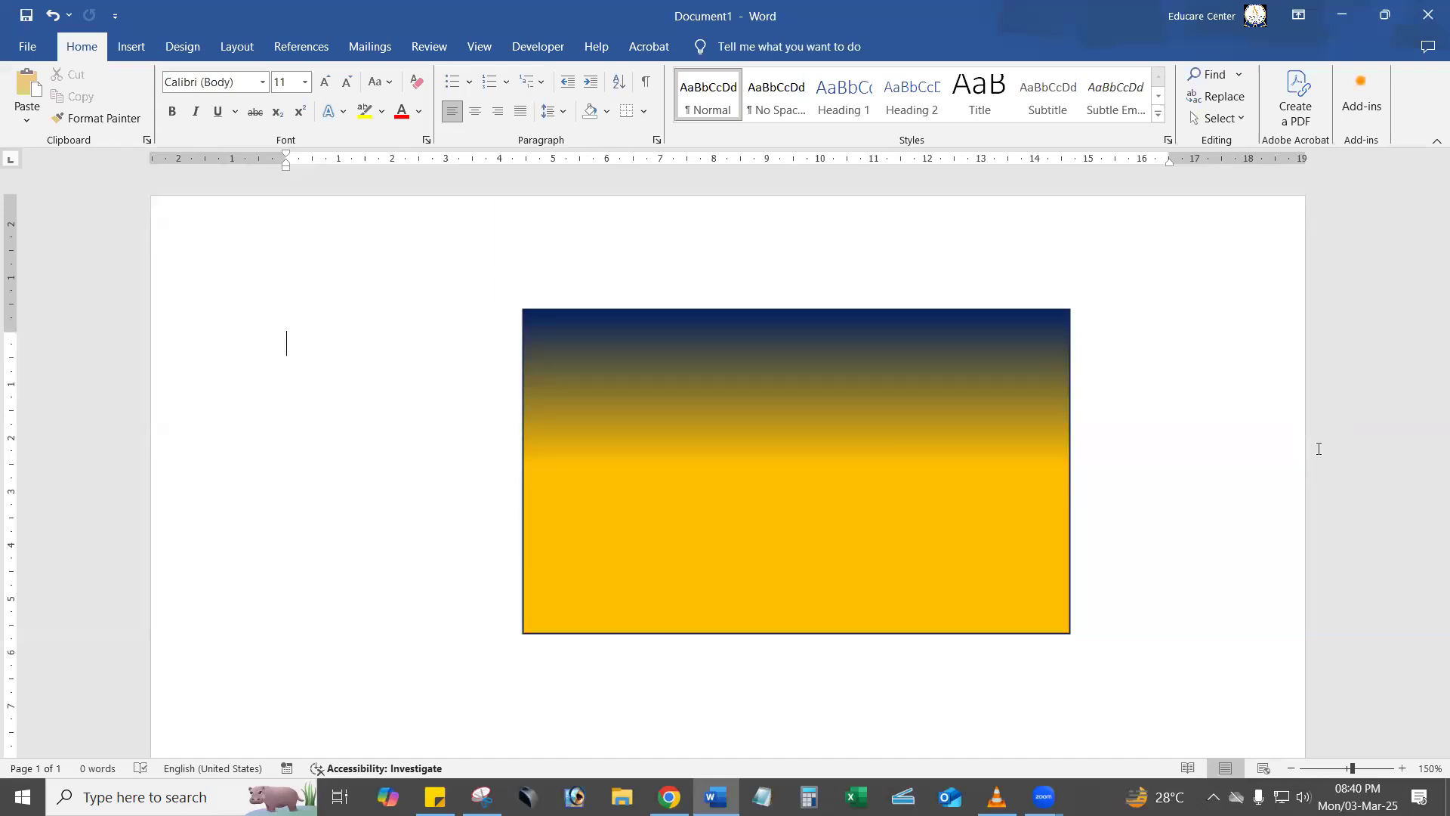
Delete the gradient-filled rectangle from the document.
click(1039, 478)
key(Delete)
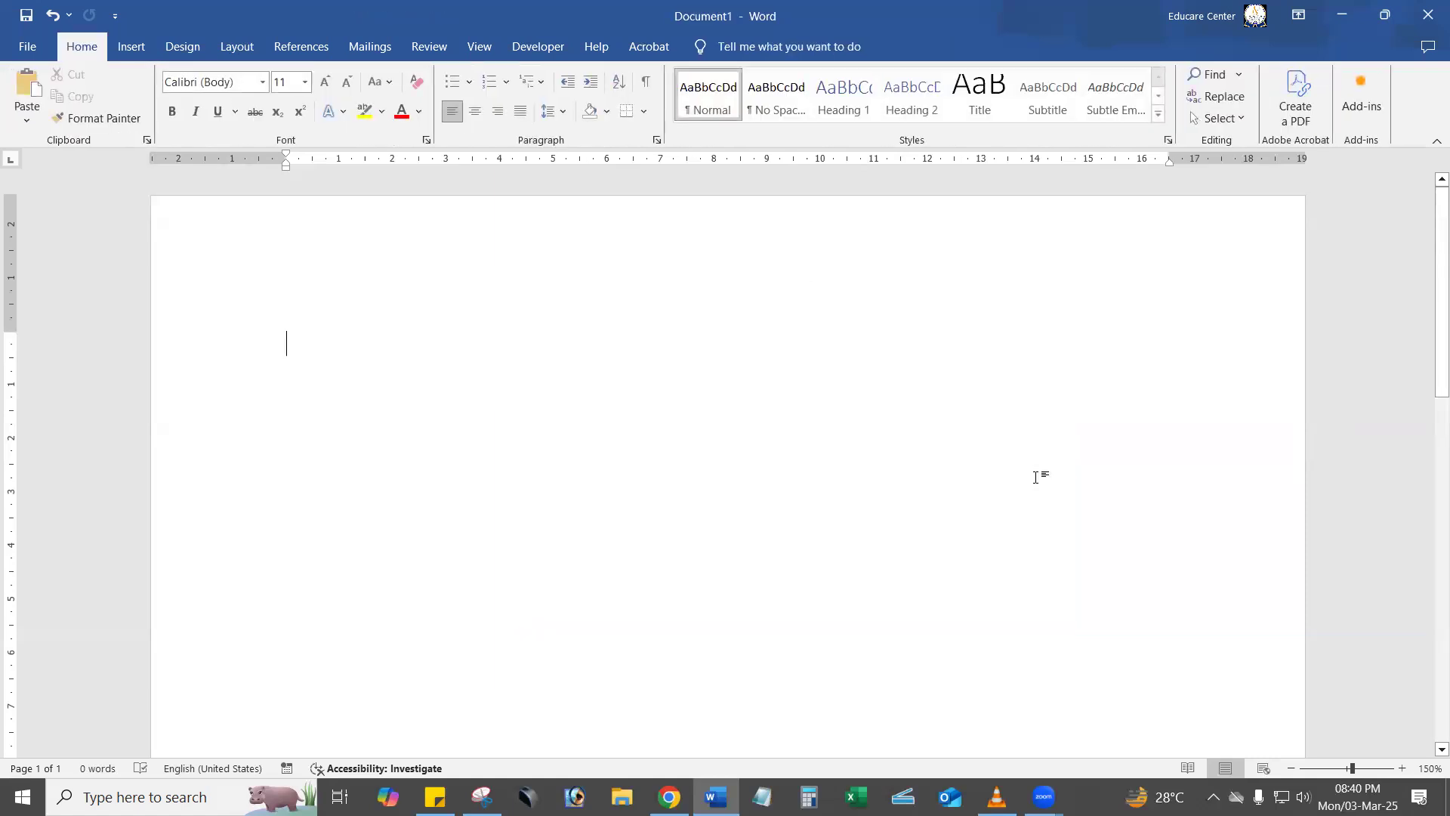
Switch to File Explorer and open the DAY 1 (03-03-2025) folder.
click(669, 797)
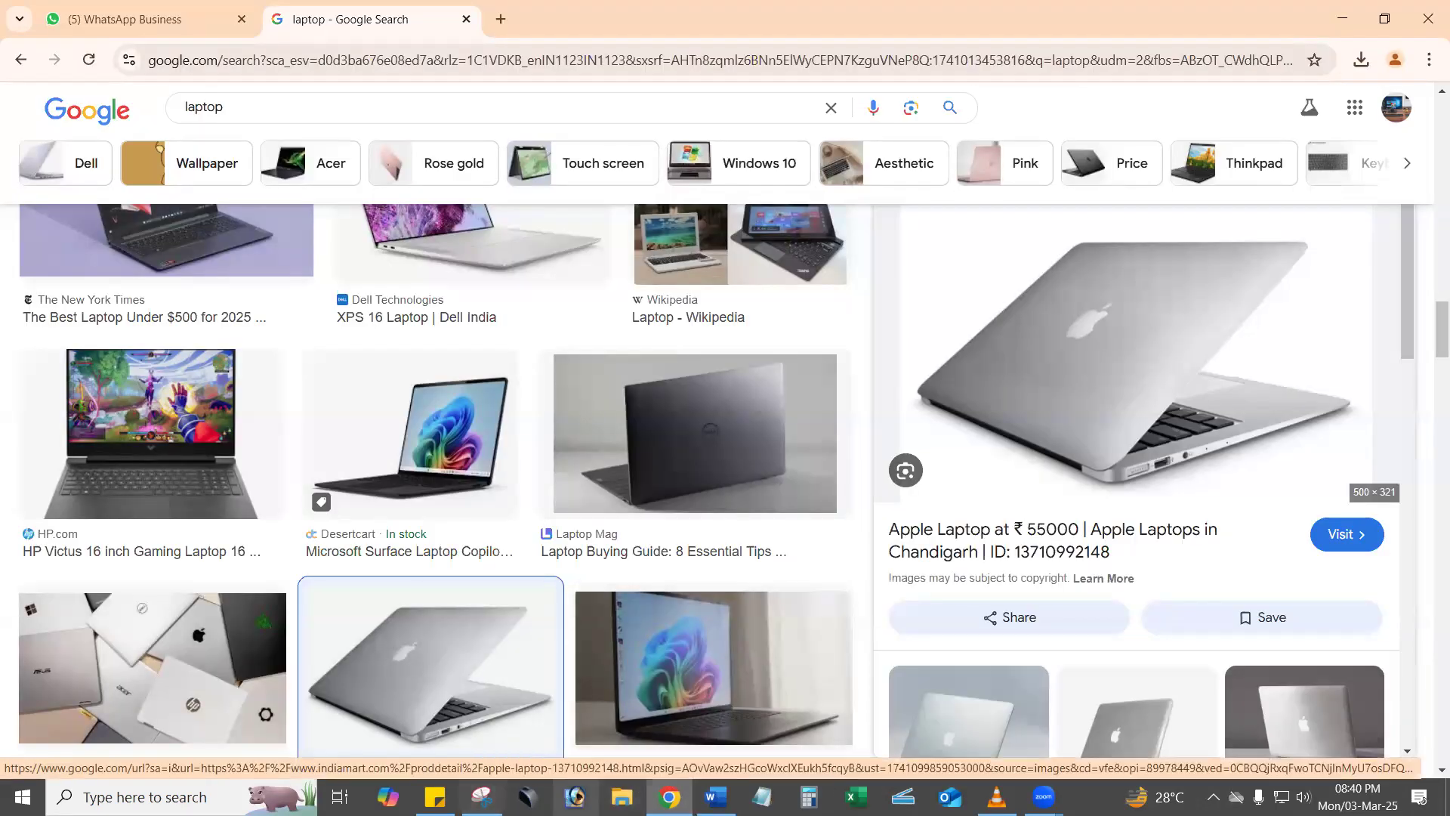
right_click(622, 797)
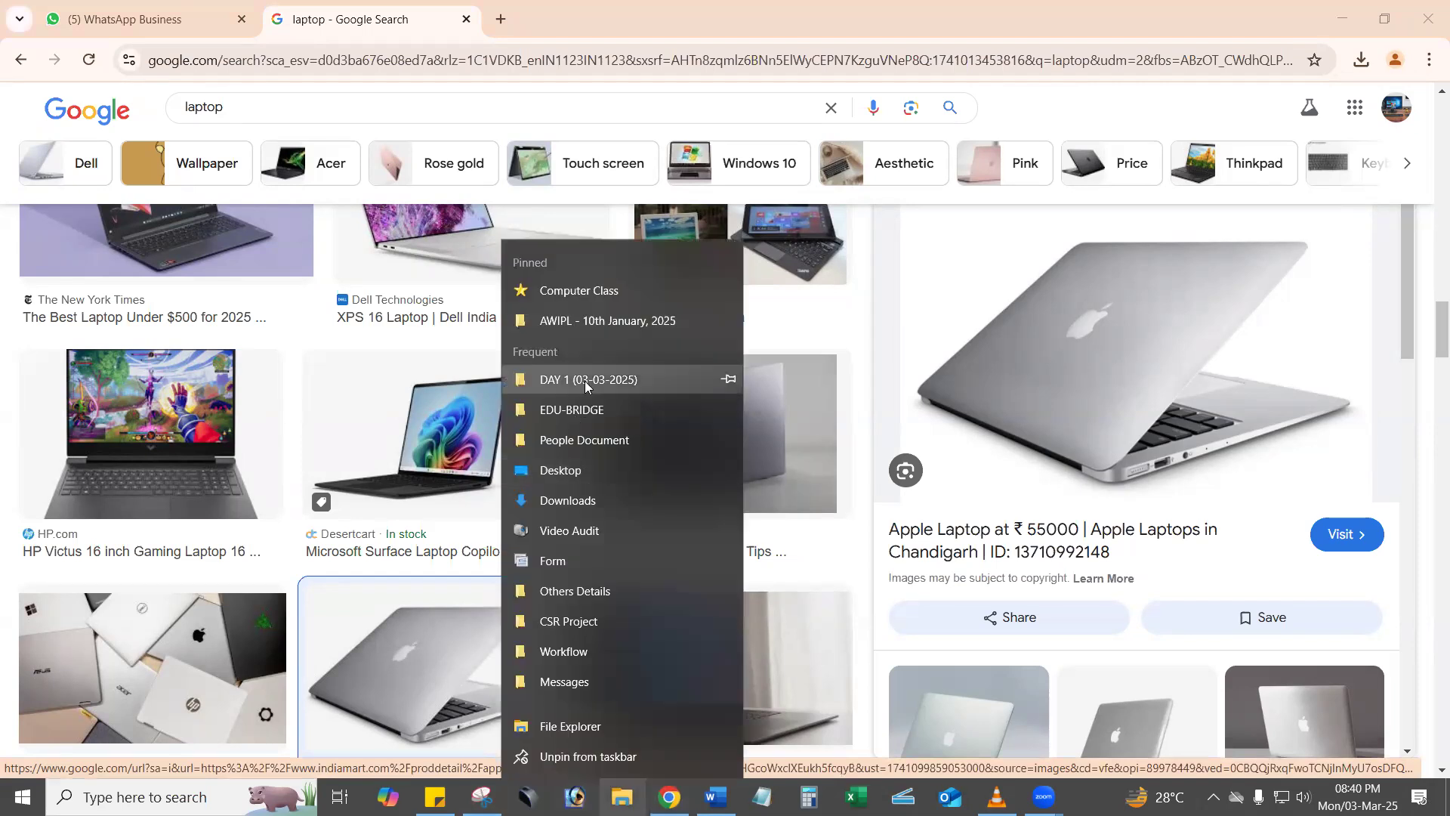
click(586, 388)
View the two WhatsApp photos of the application letters in a maximized image viewer, and close it.
double_click(415, 243)
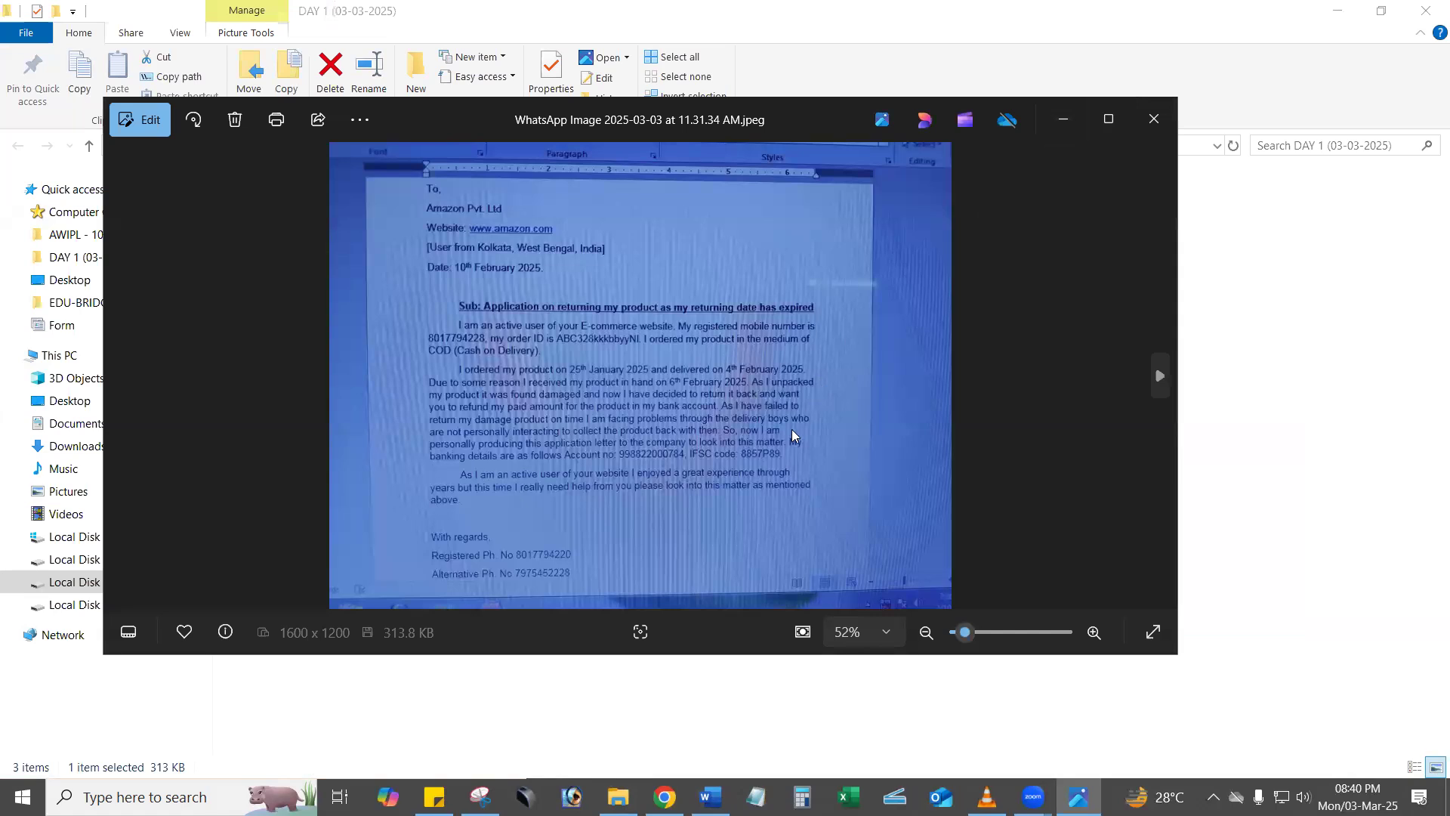
click(1121, 117)
key(Right)
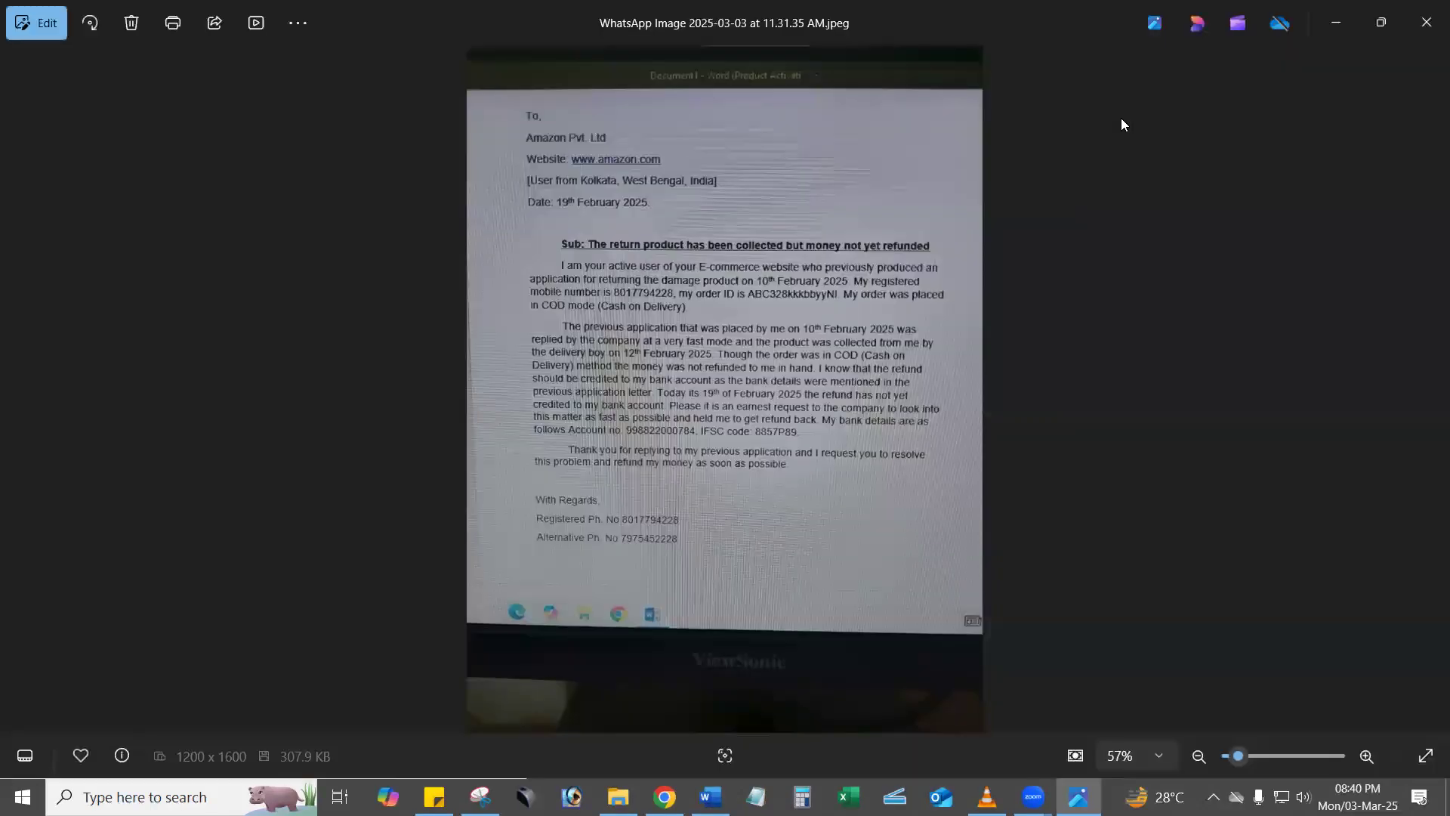
click(1427, 22)
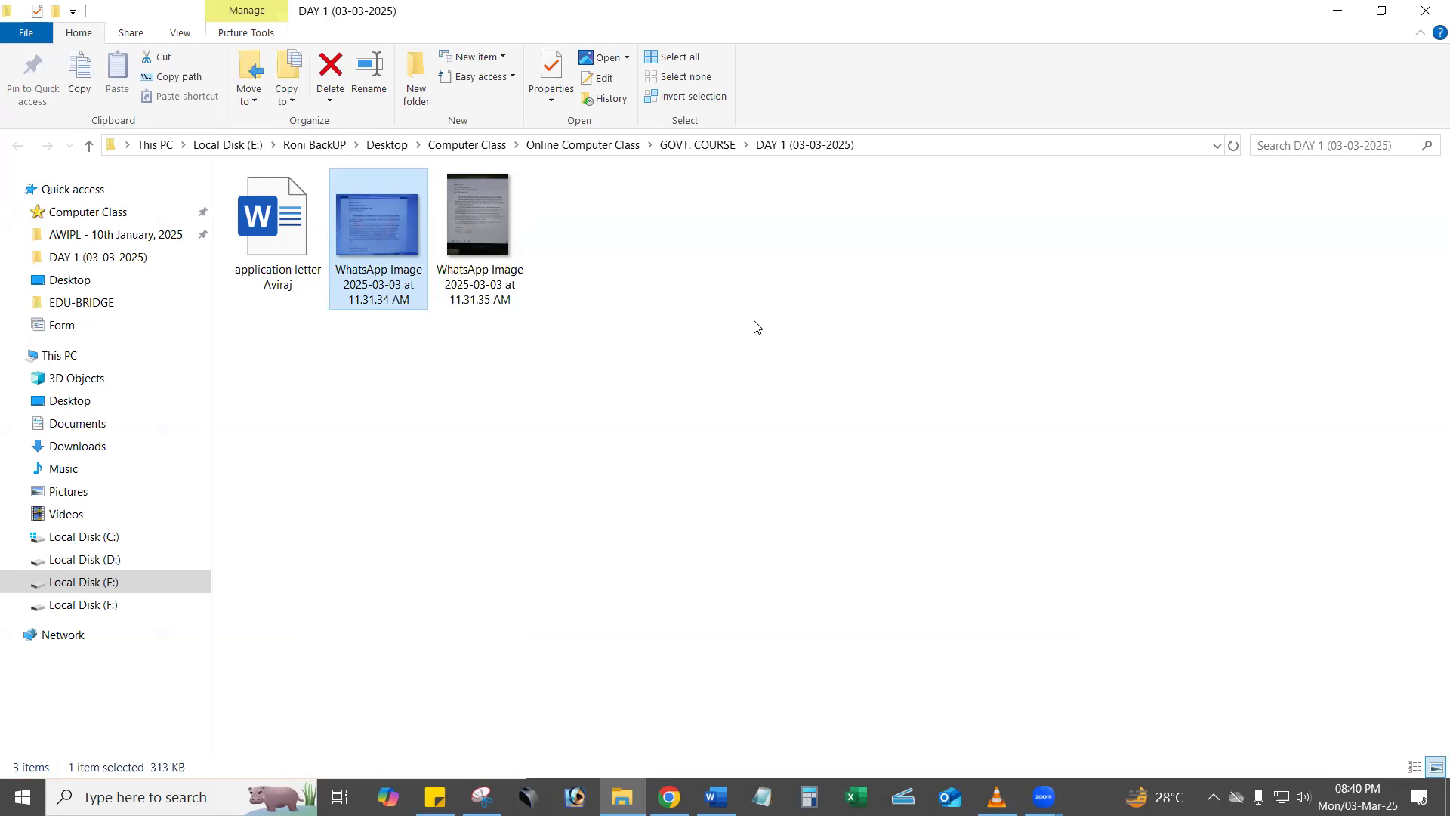
Close the DAY 1 (03-03-2025) folder window and switch back to the blank Word document.
click(1425, 11)
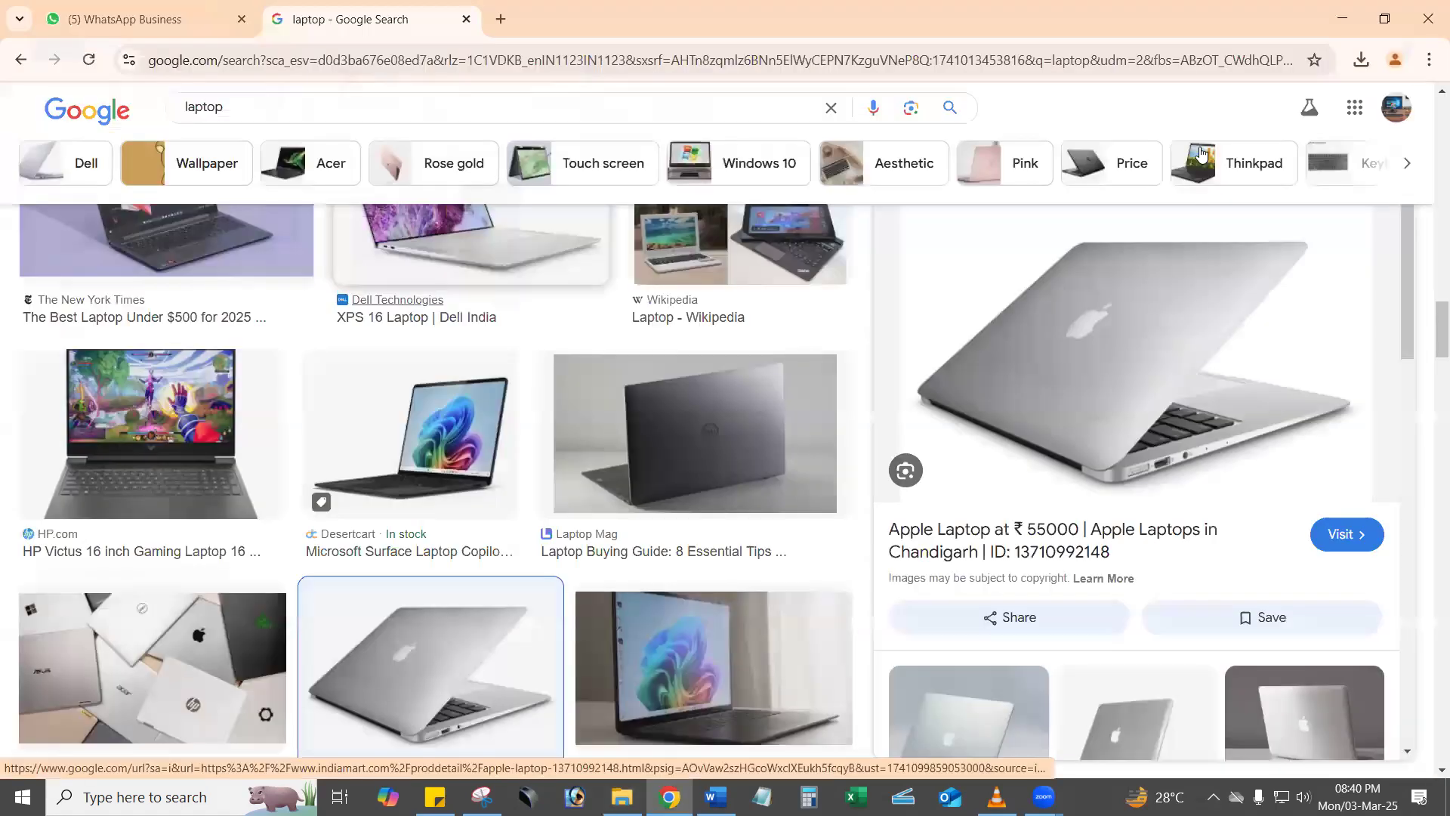
click(714, 797)
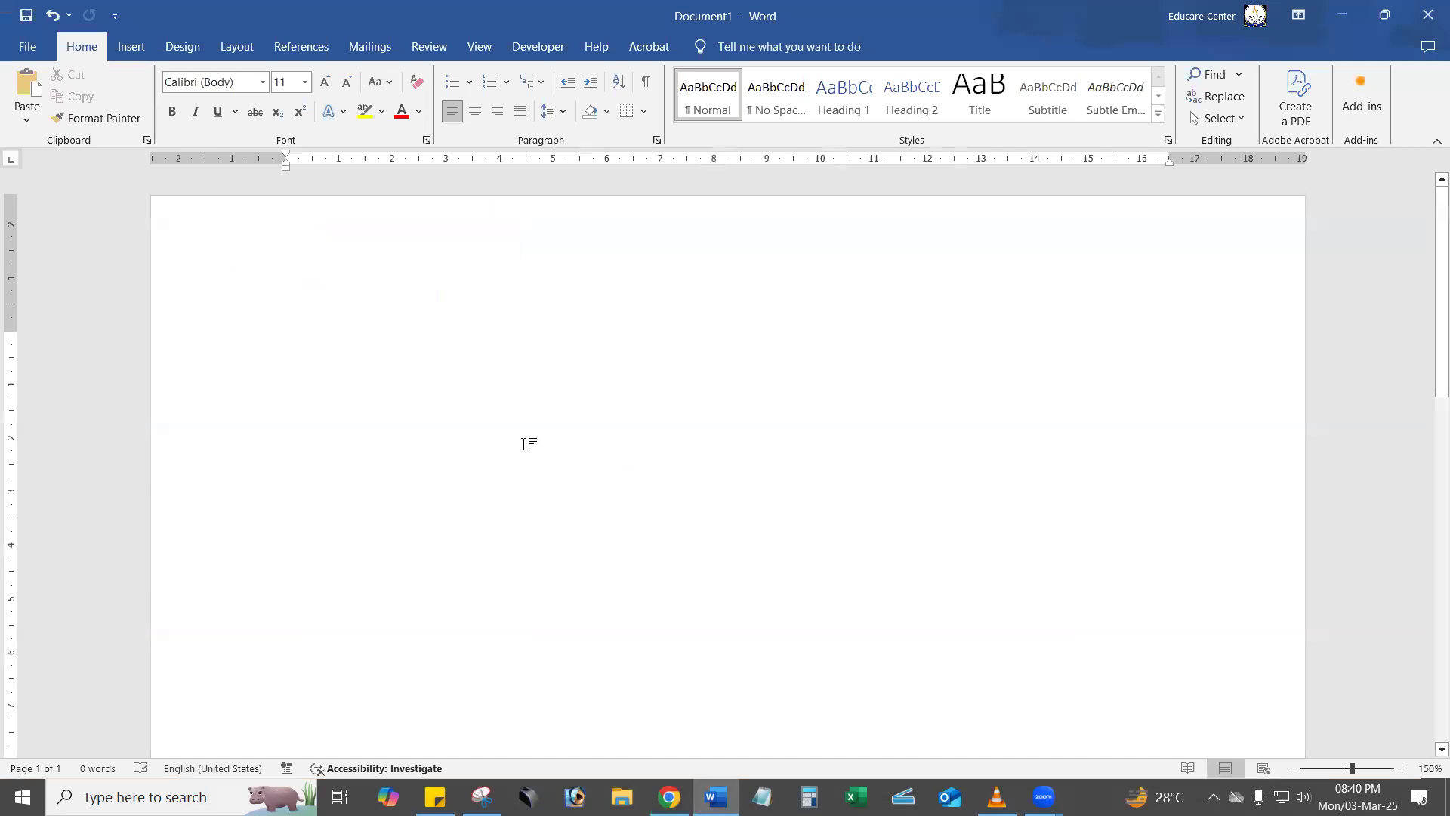
View the Insert Table dialog's size and AutoFit options, and close it without inserting a table.
click(133, 49)
click(161, 121)
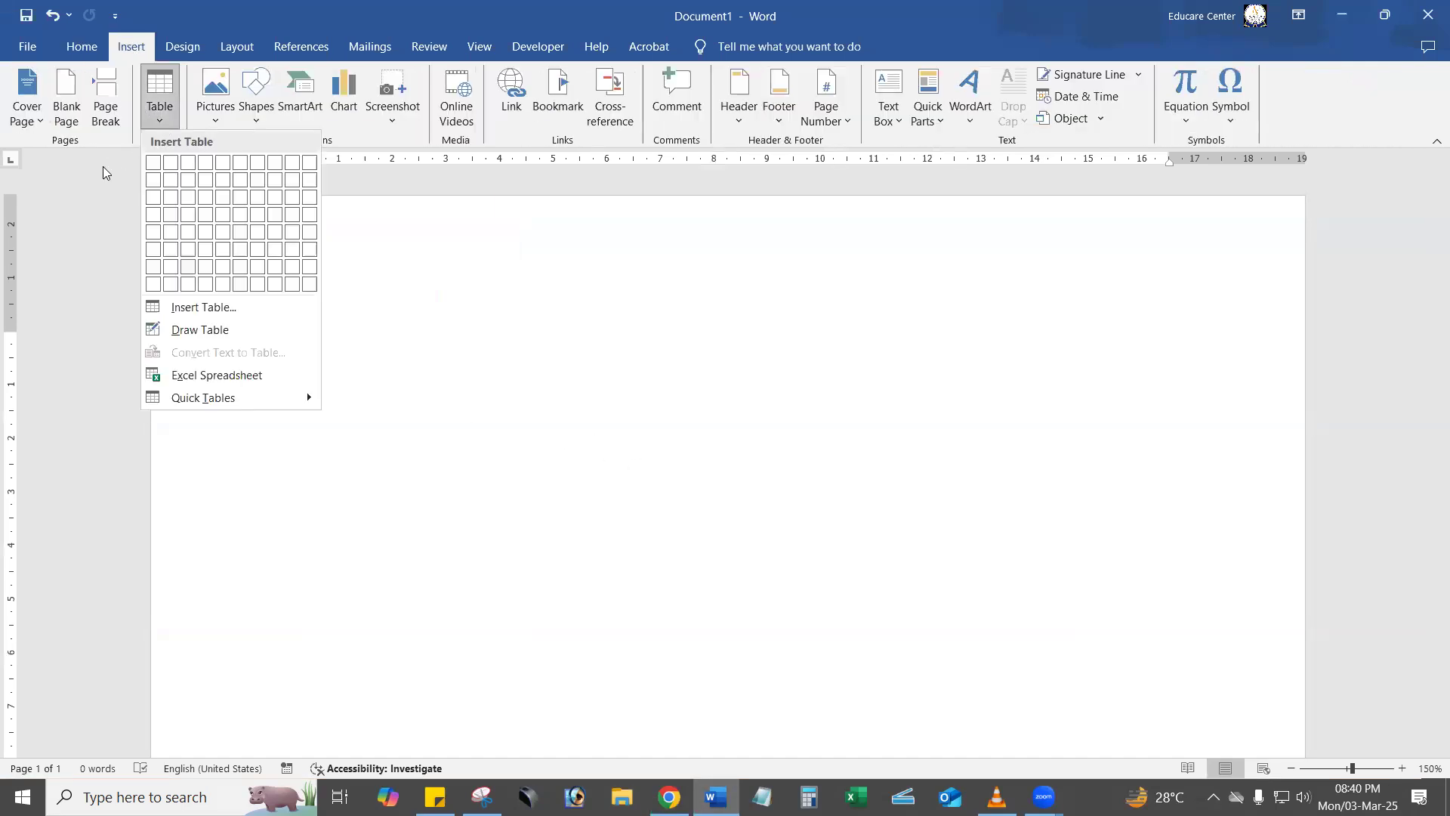
click(178, 305)
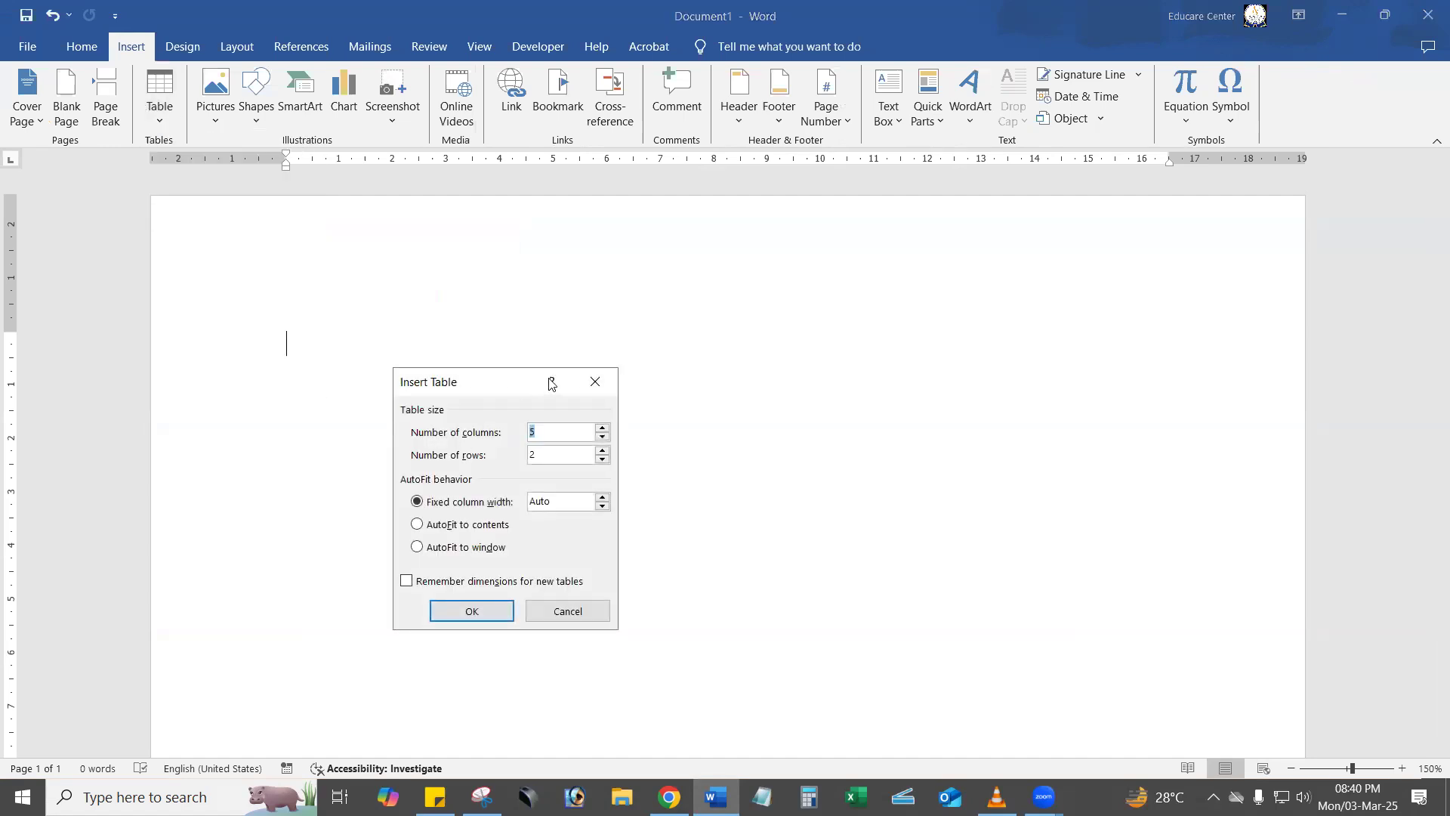
click(594, 382)
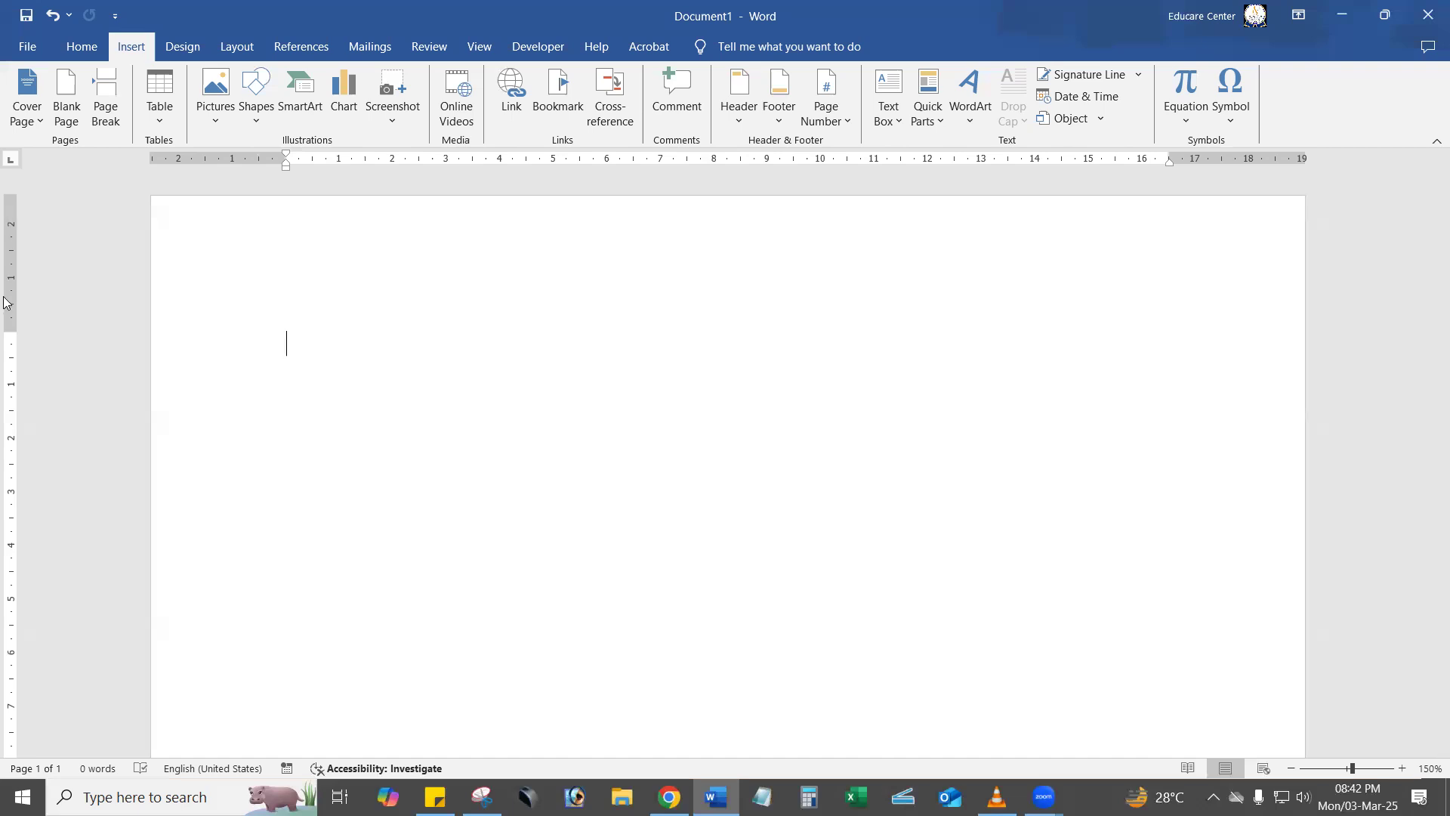
Draw red annotation arrows pointing at Insert, Shapes and WordArt, and erase them from the screen.
mouse_move(322, 408)
mouse_down()
mouse_move(210, 106)
mouse_move(125, 43)
mouse_up()
drag(428, 276, 266, 104)
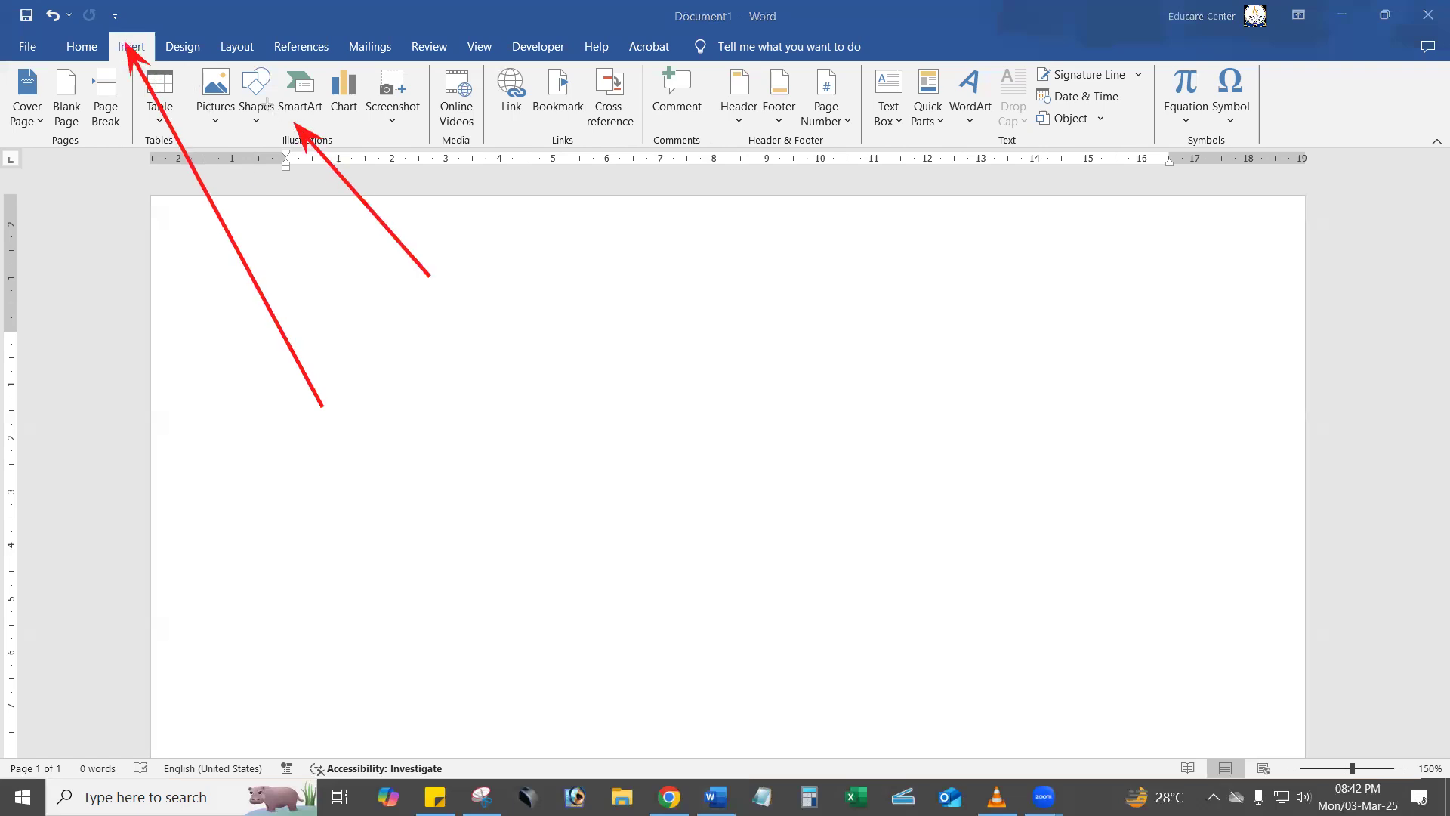
drag(753, 316, 967, 93)
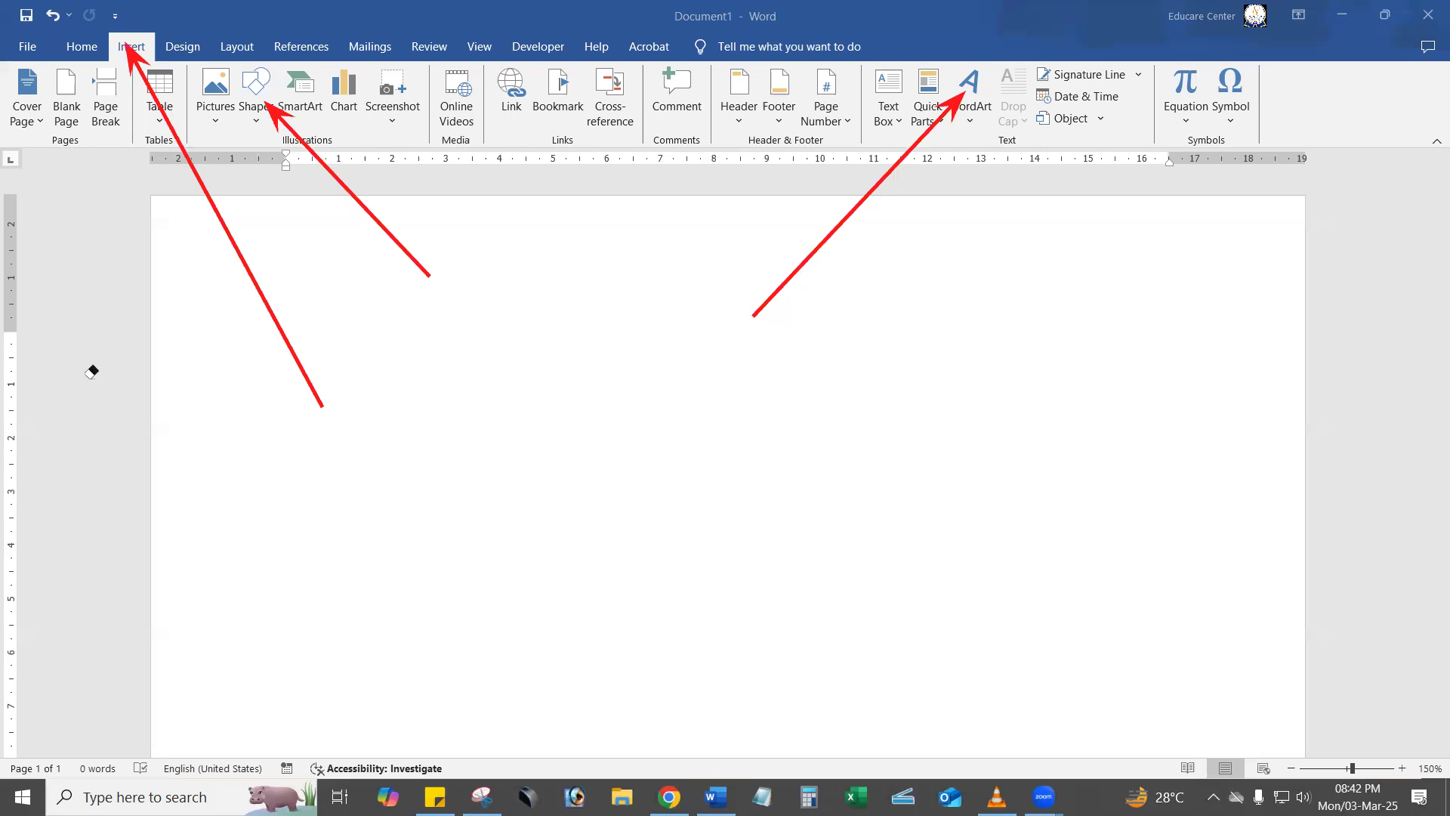
click(260, 296)
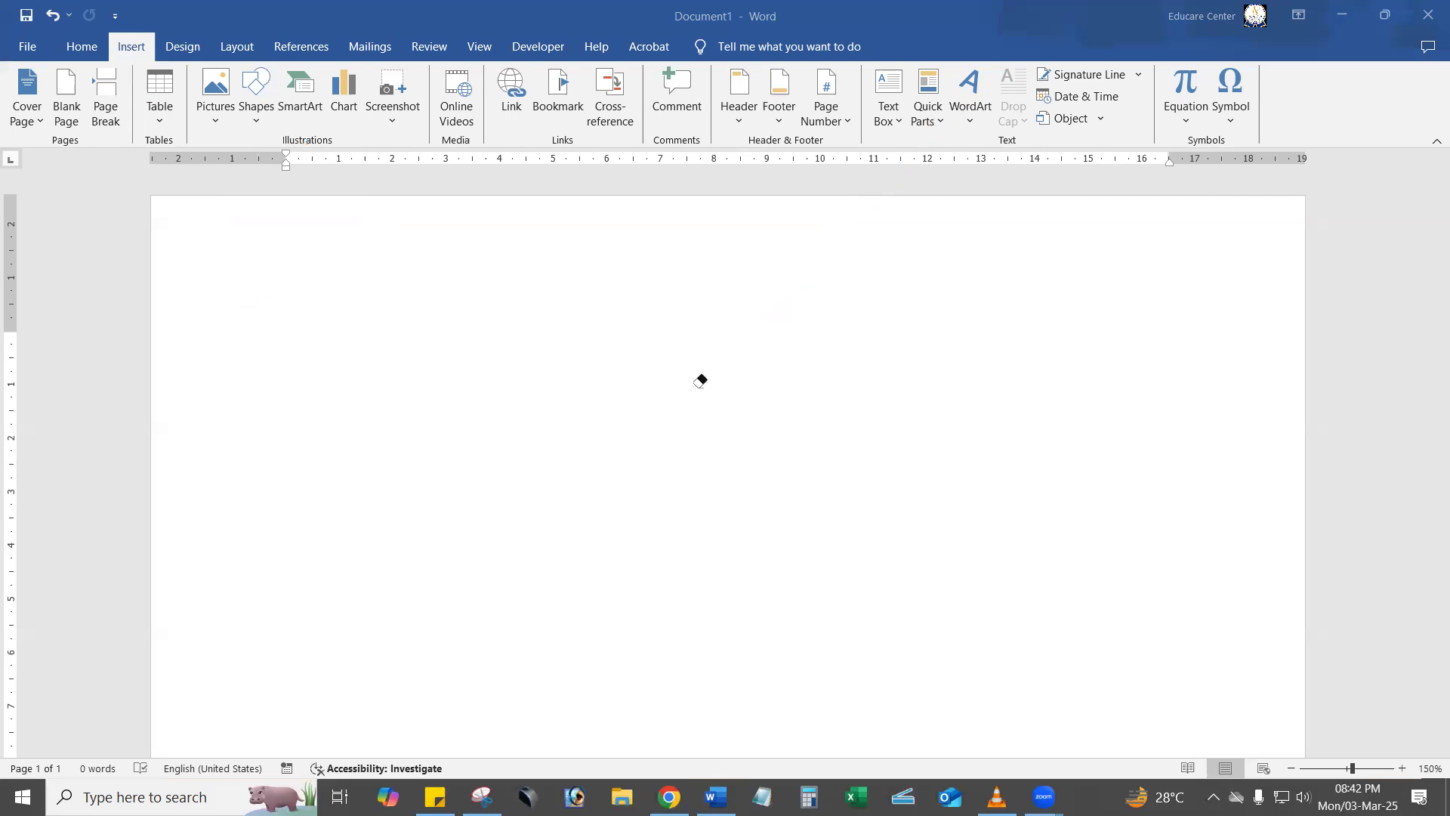